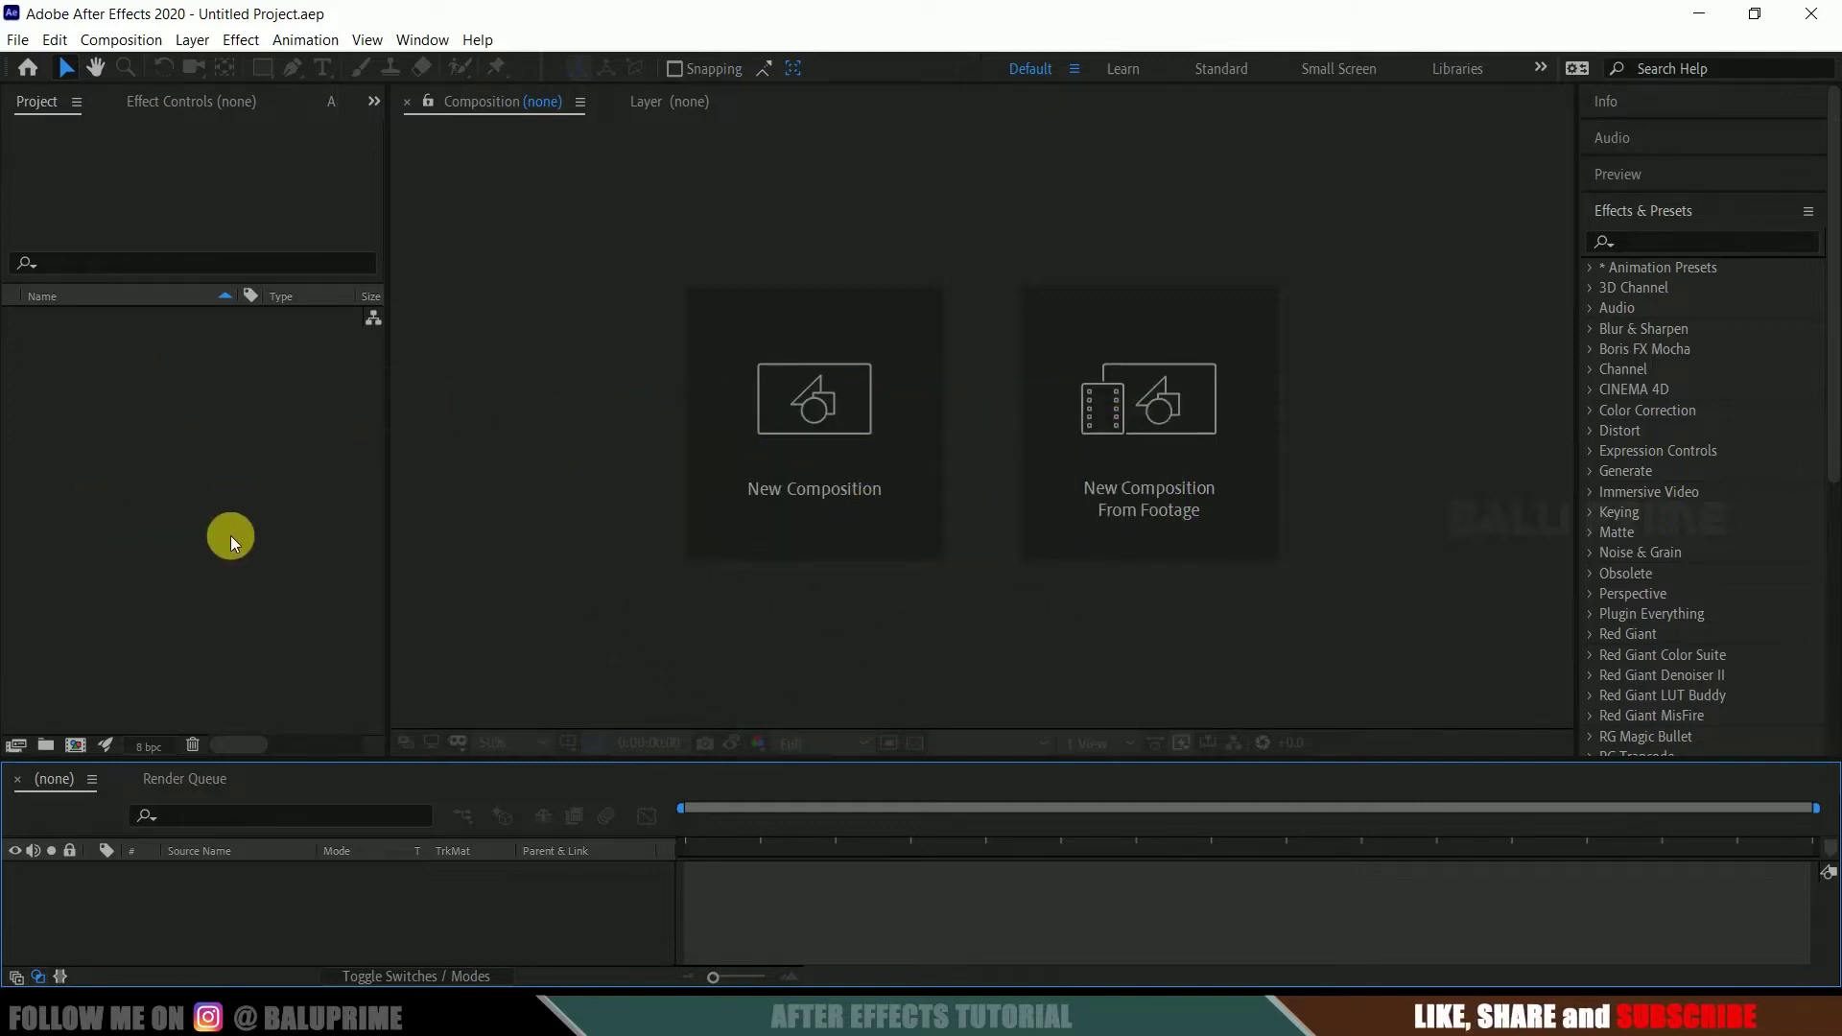
Create Comp 1 from the HDTV 1080 24 preset: 1920×1080, 24 fps, 10 seconds.
left_click(804, 446)
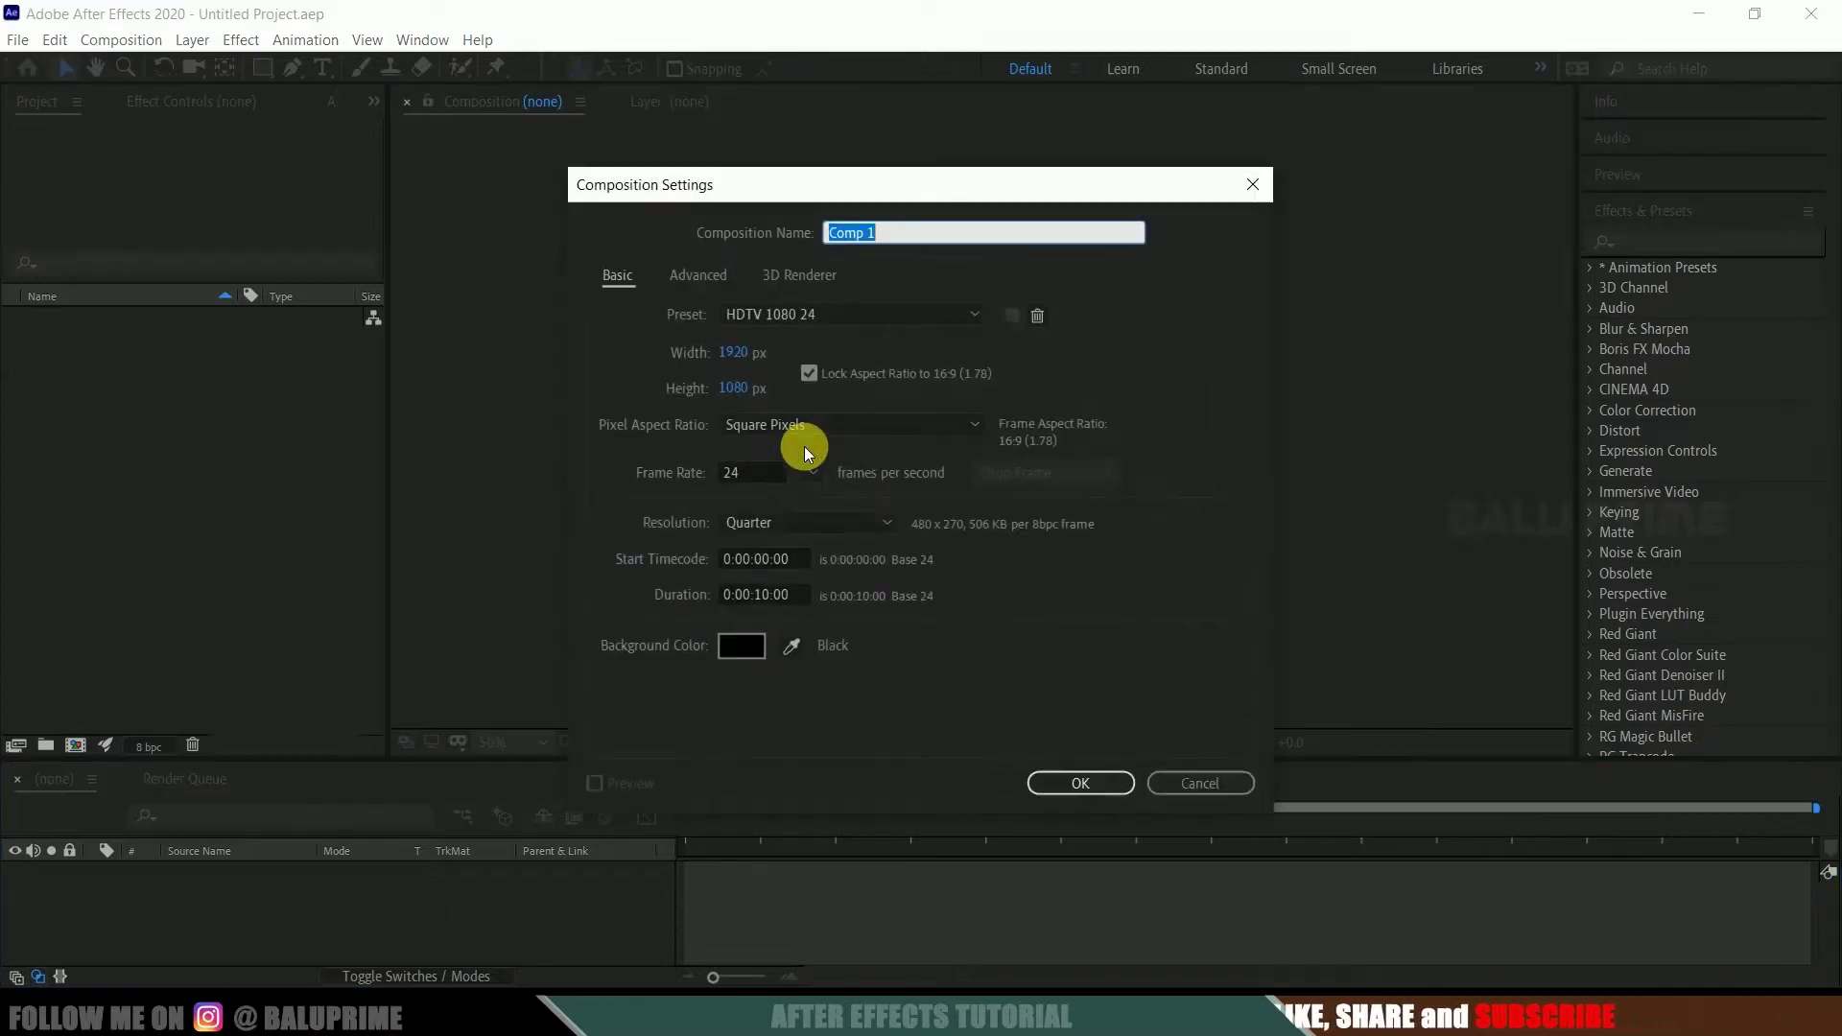
left_click(762, 312)
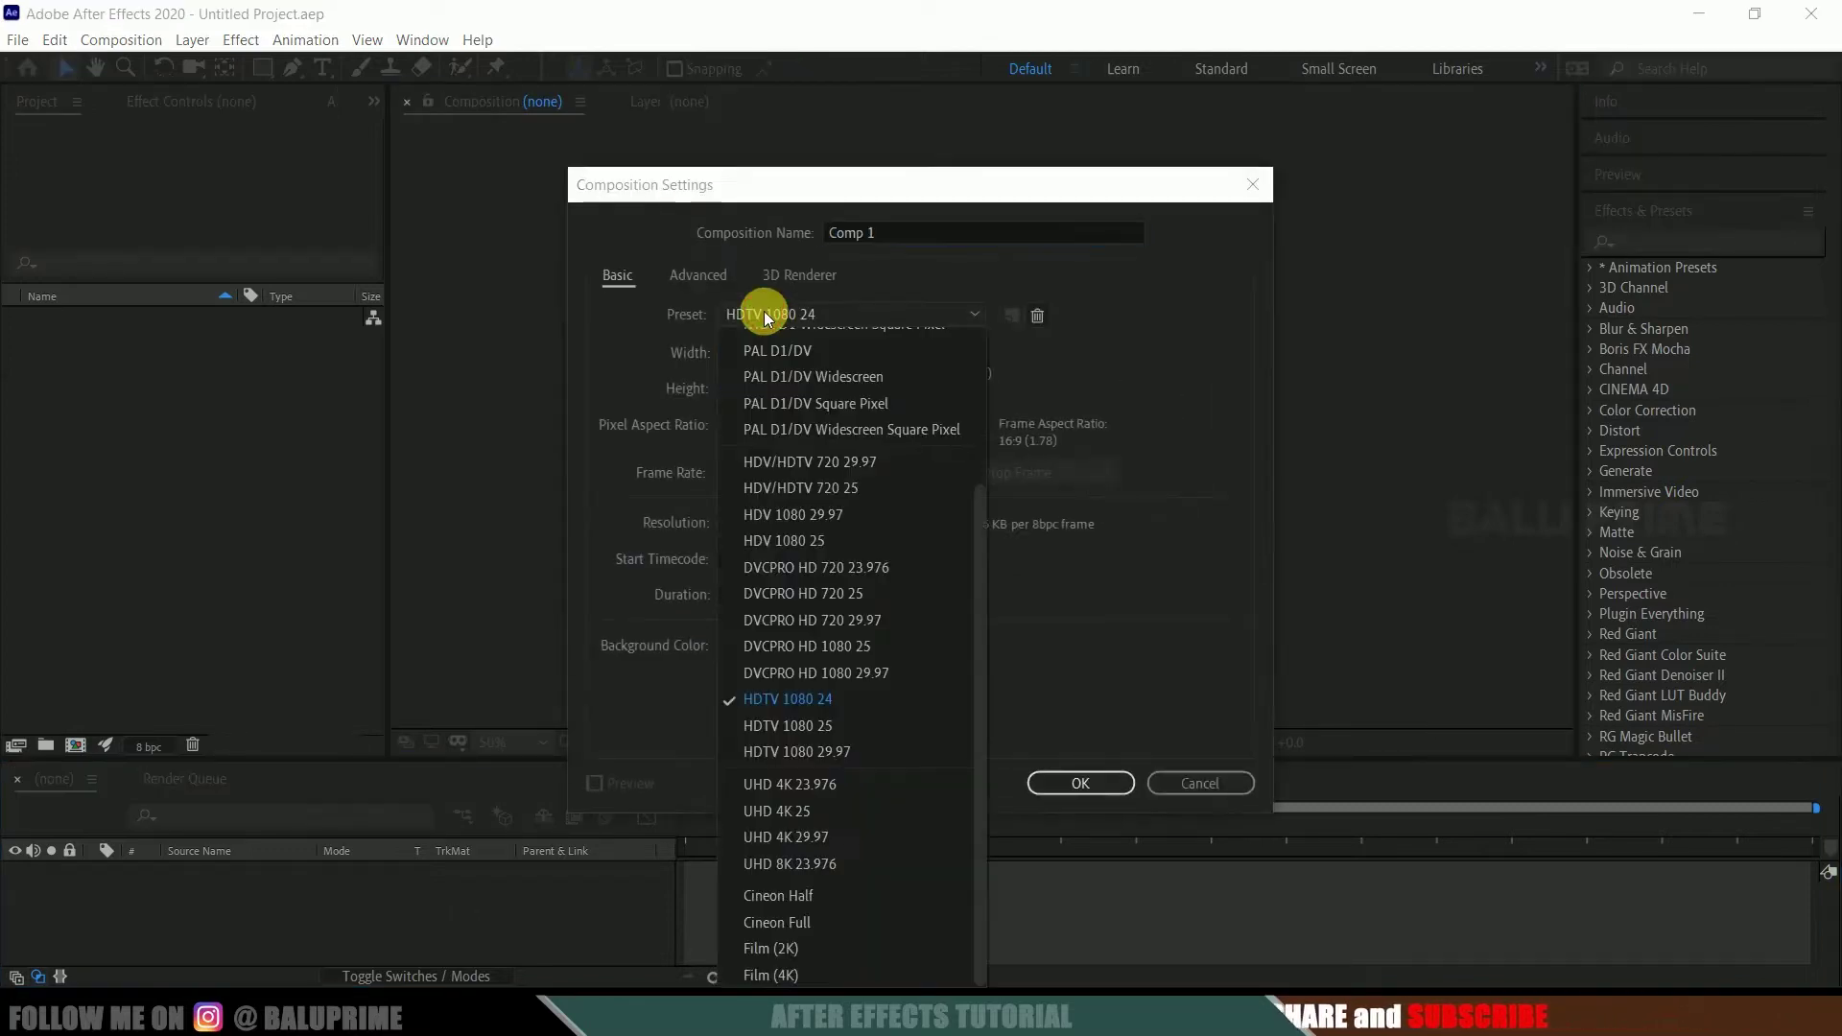
left_click(792, 694)
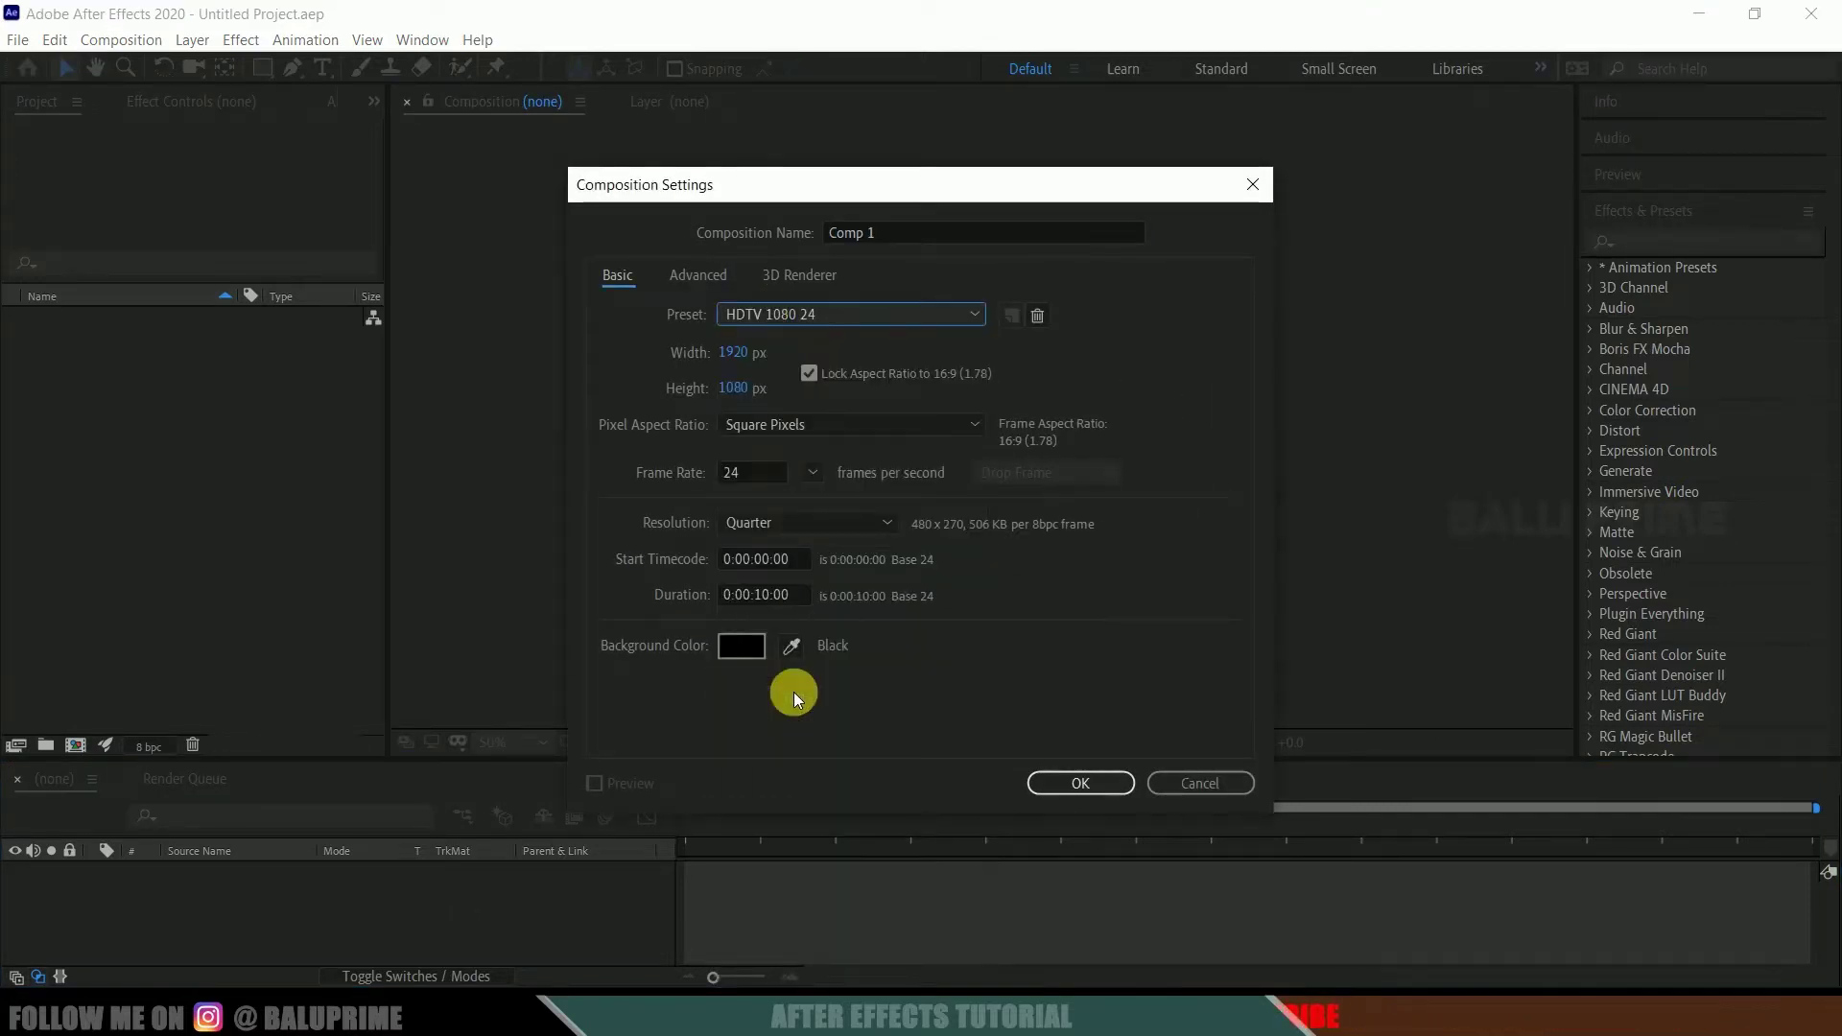
left_click(753, 472)
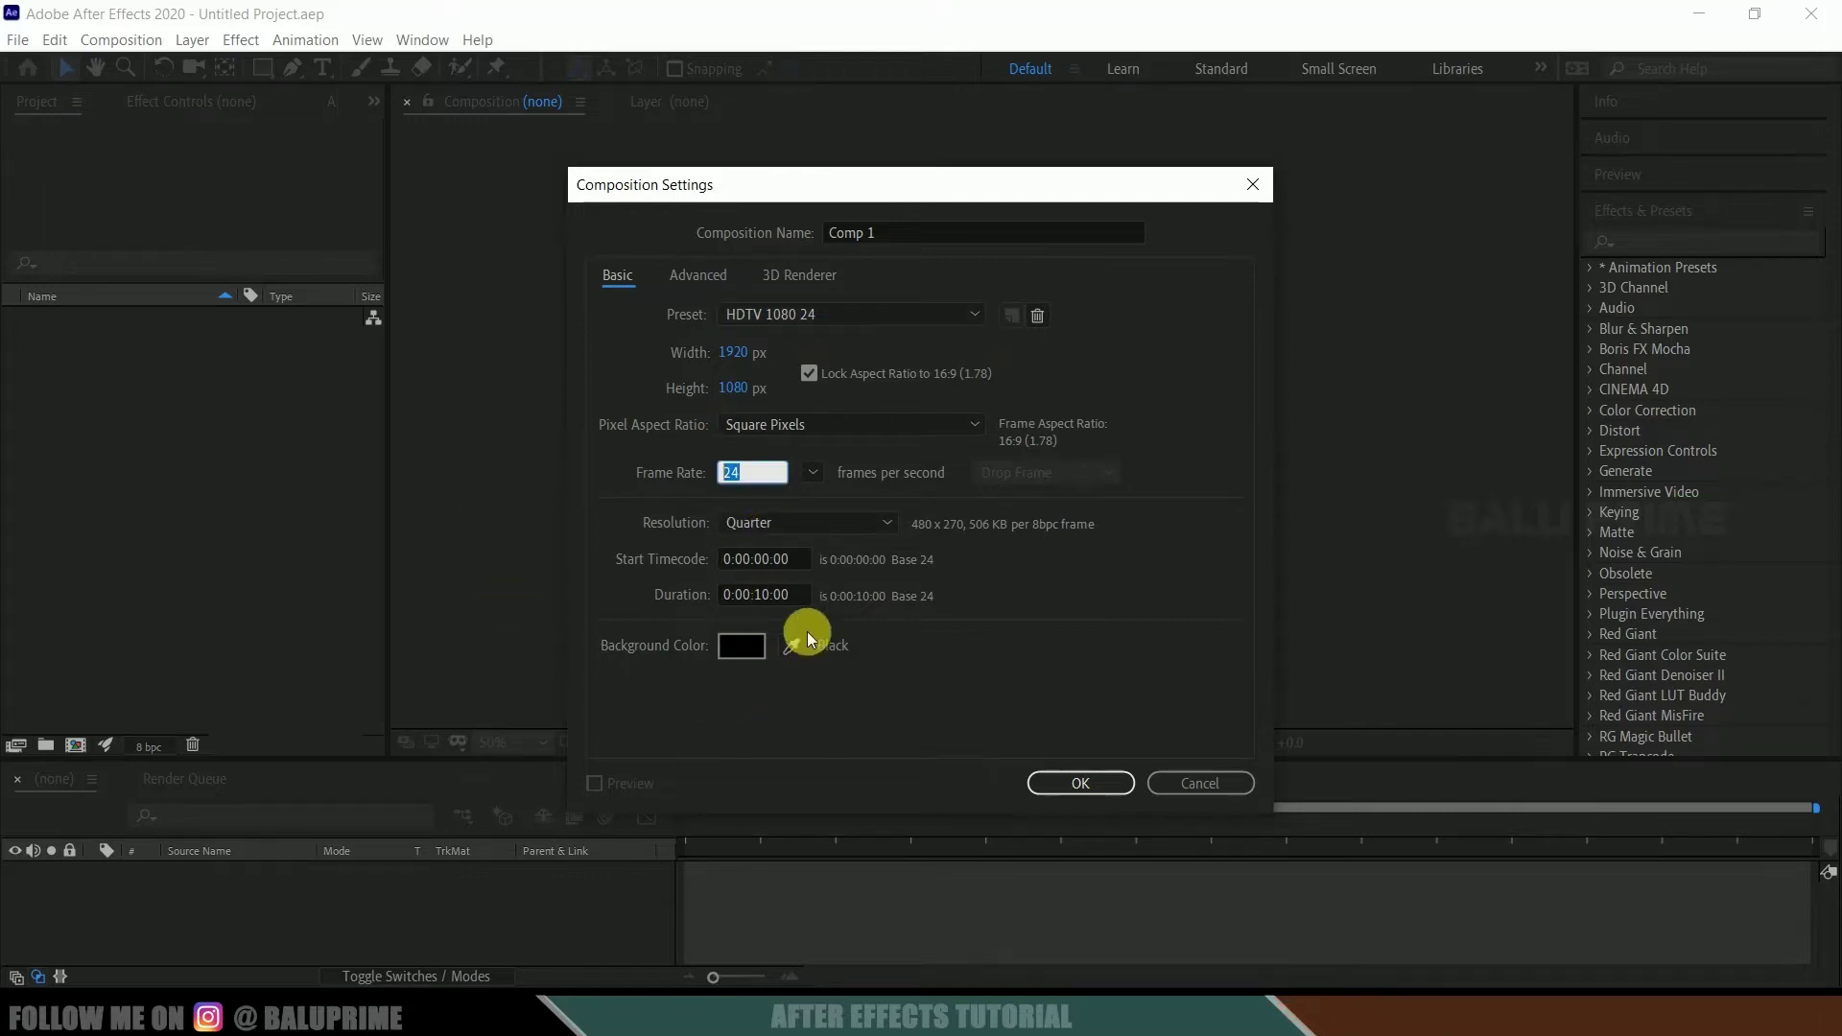
left_click(792, 595)
left_click(1044, 781)
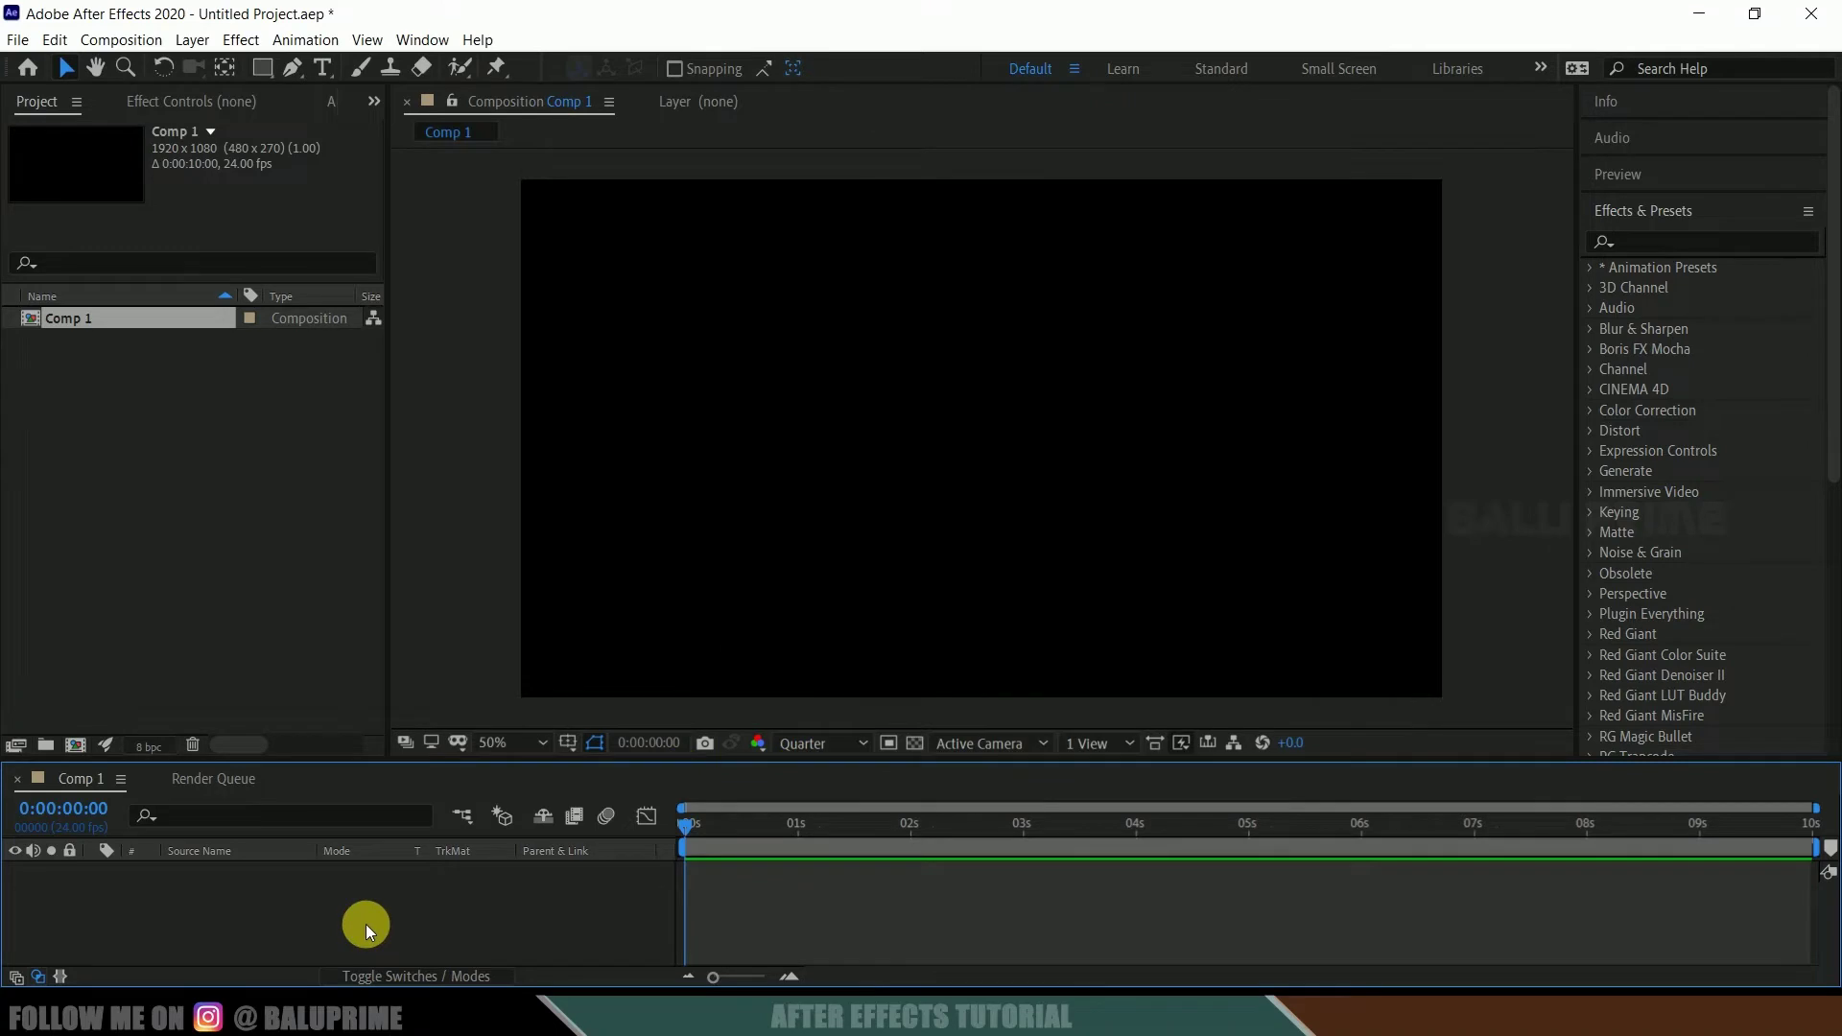
Add a NATURE text layer and set its Scale to 500%.
left_click(323, 69)
left_click(810, 449)
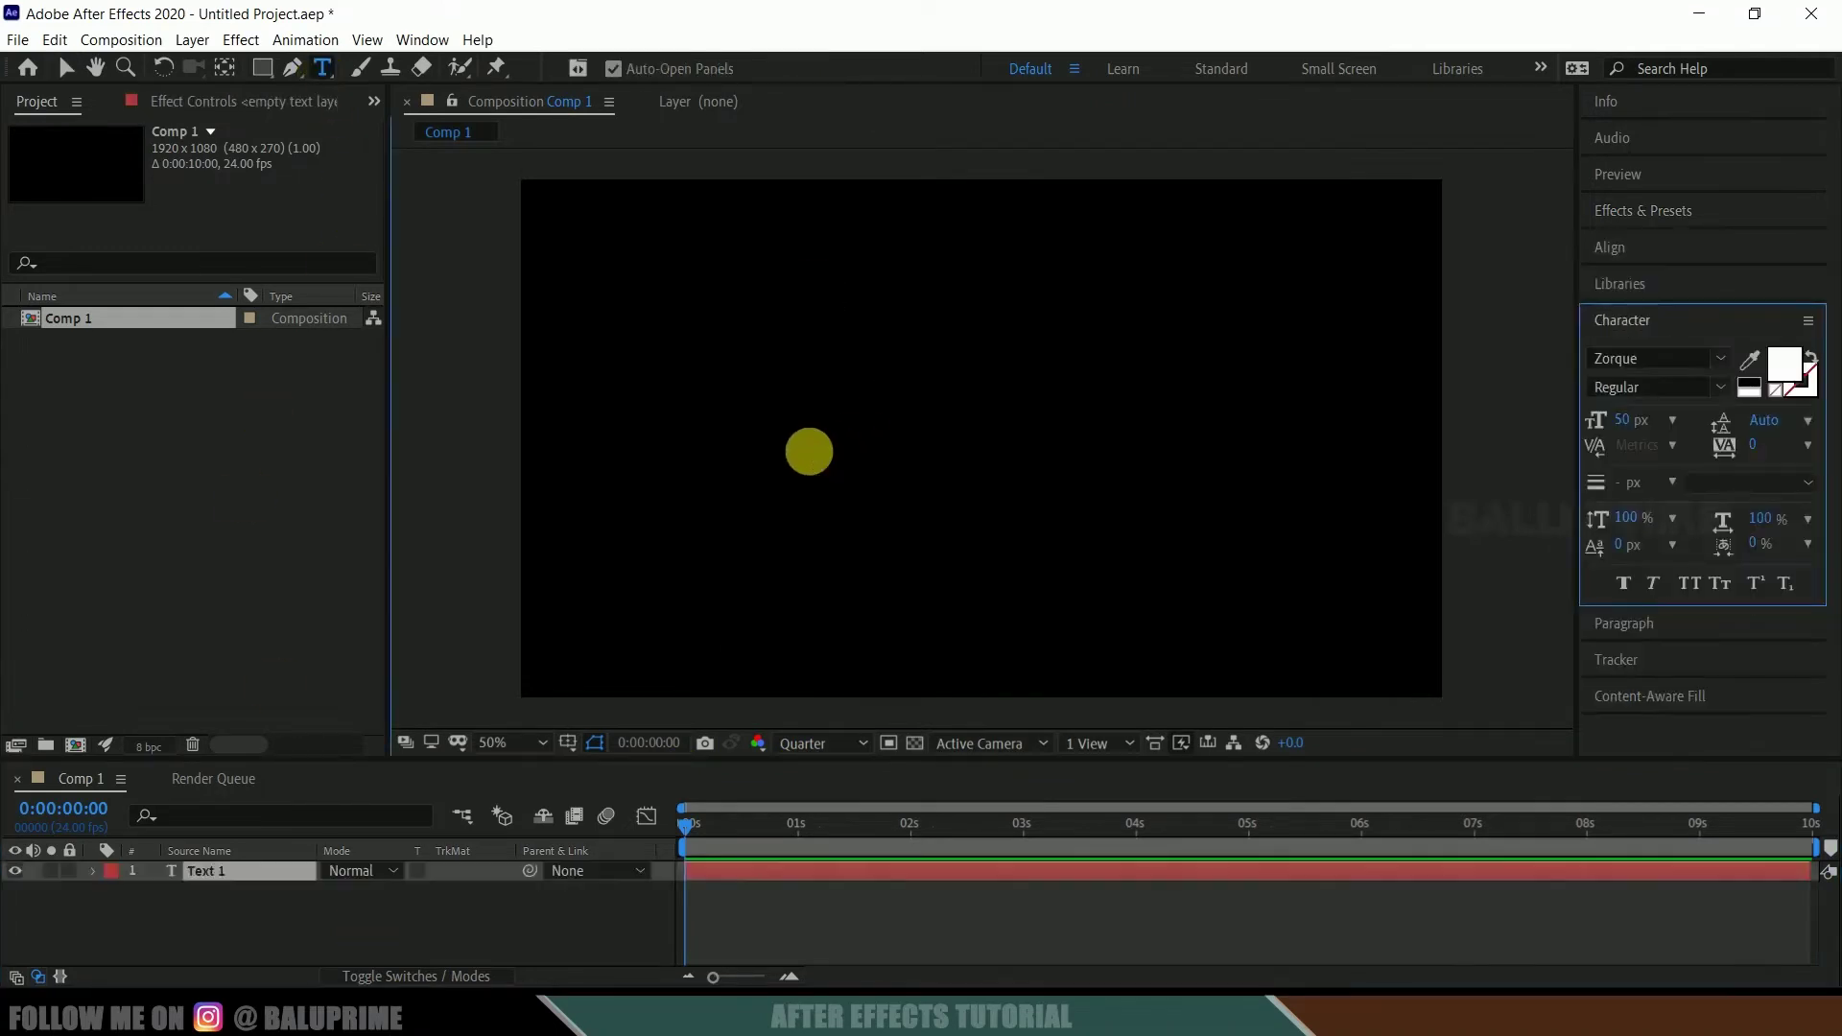
type("NATURE")
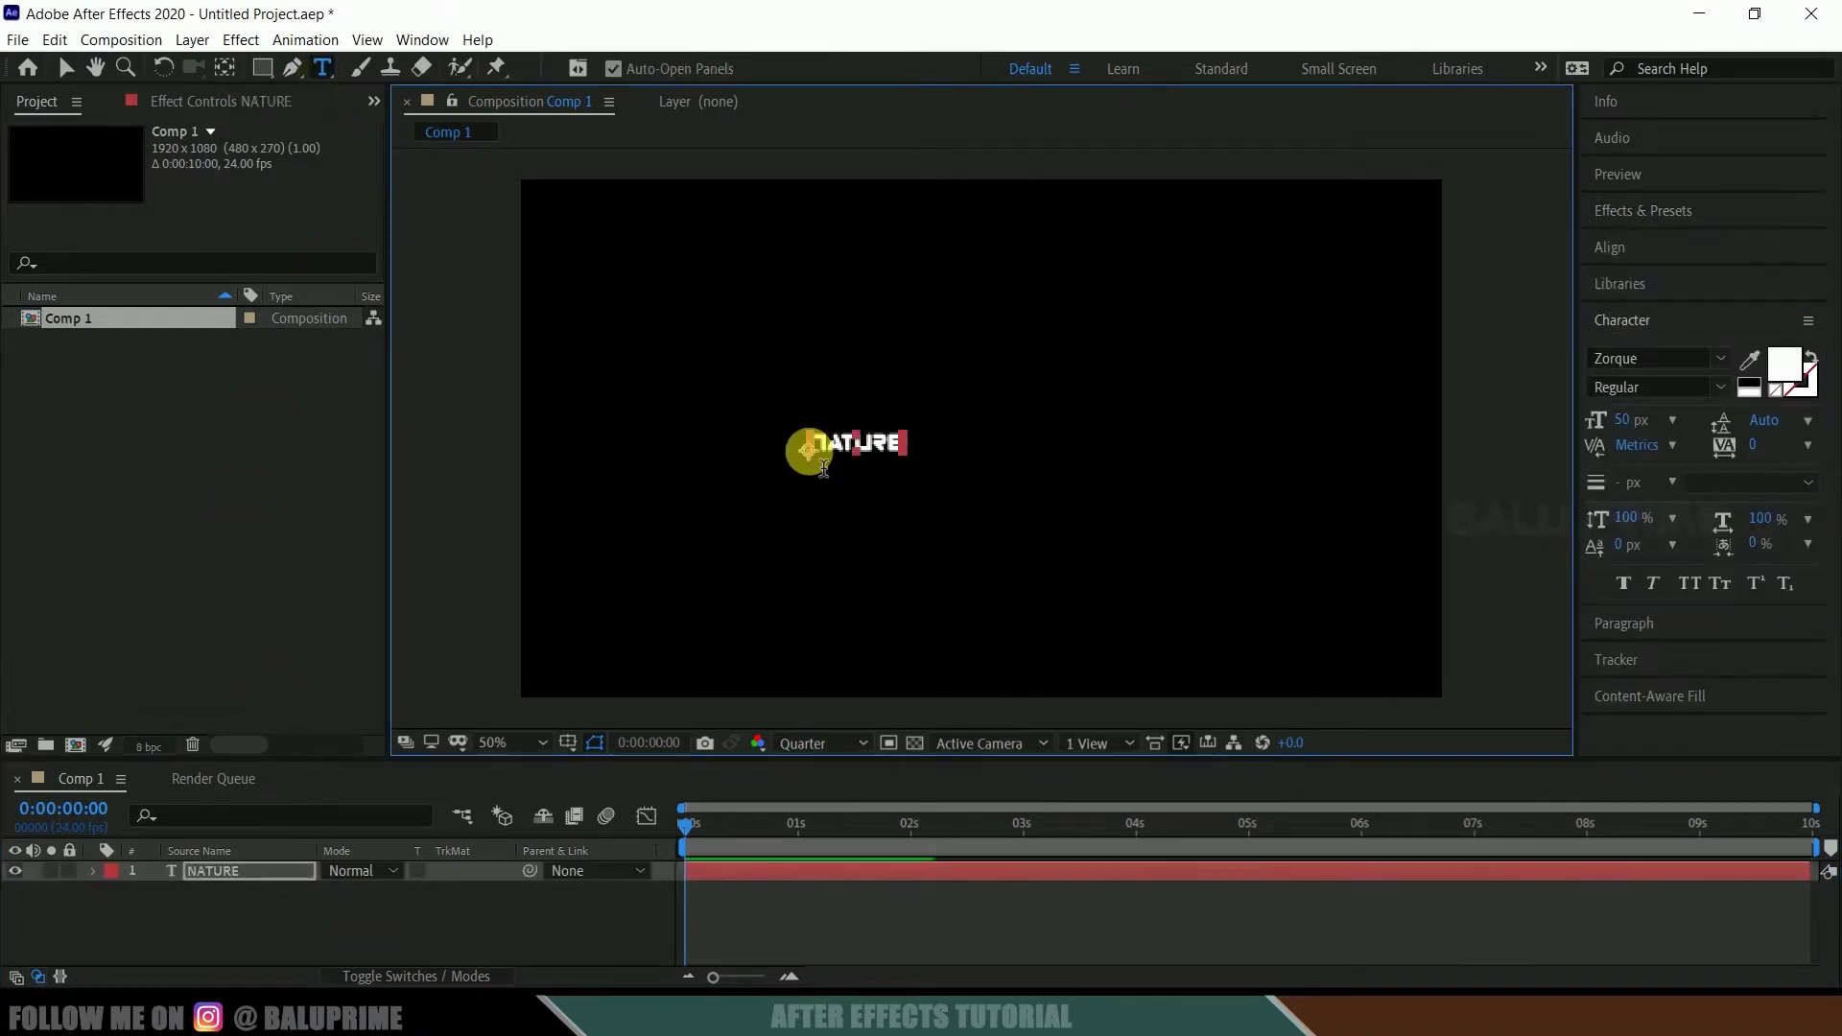
key("KP_Enter")
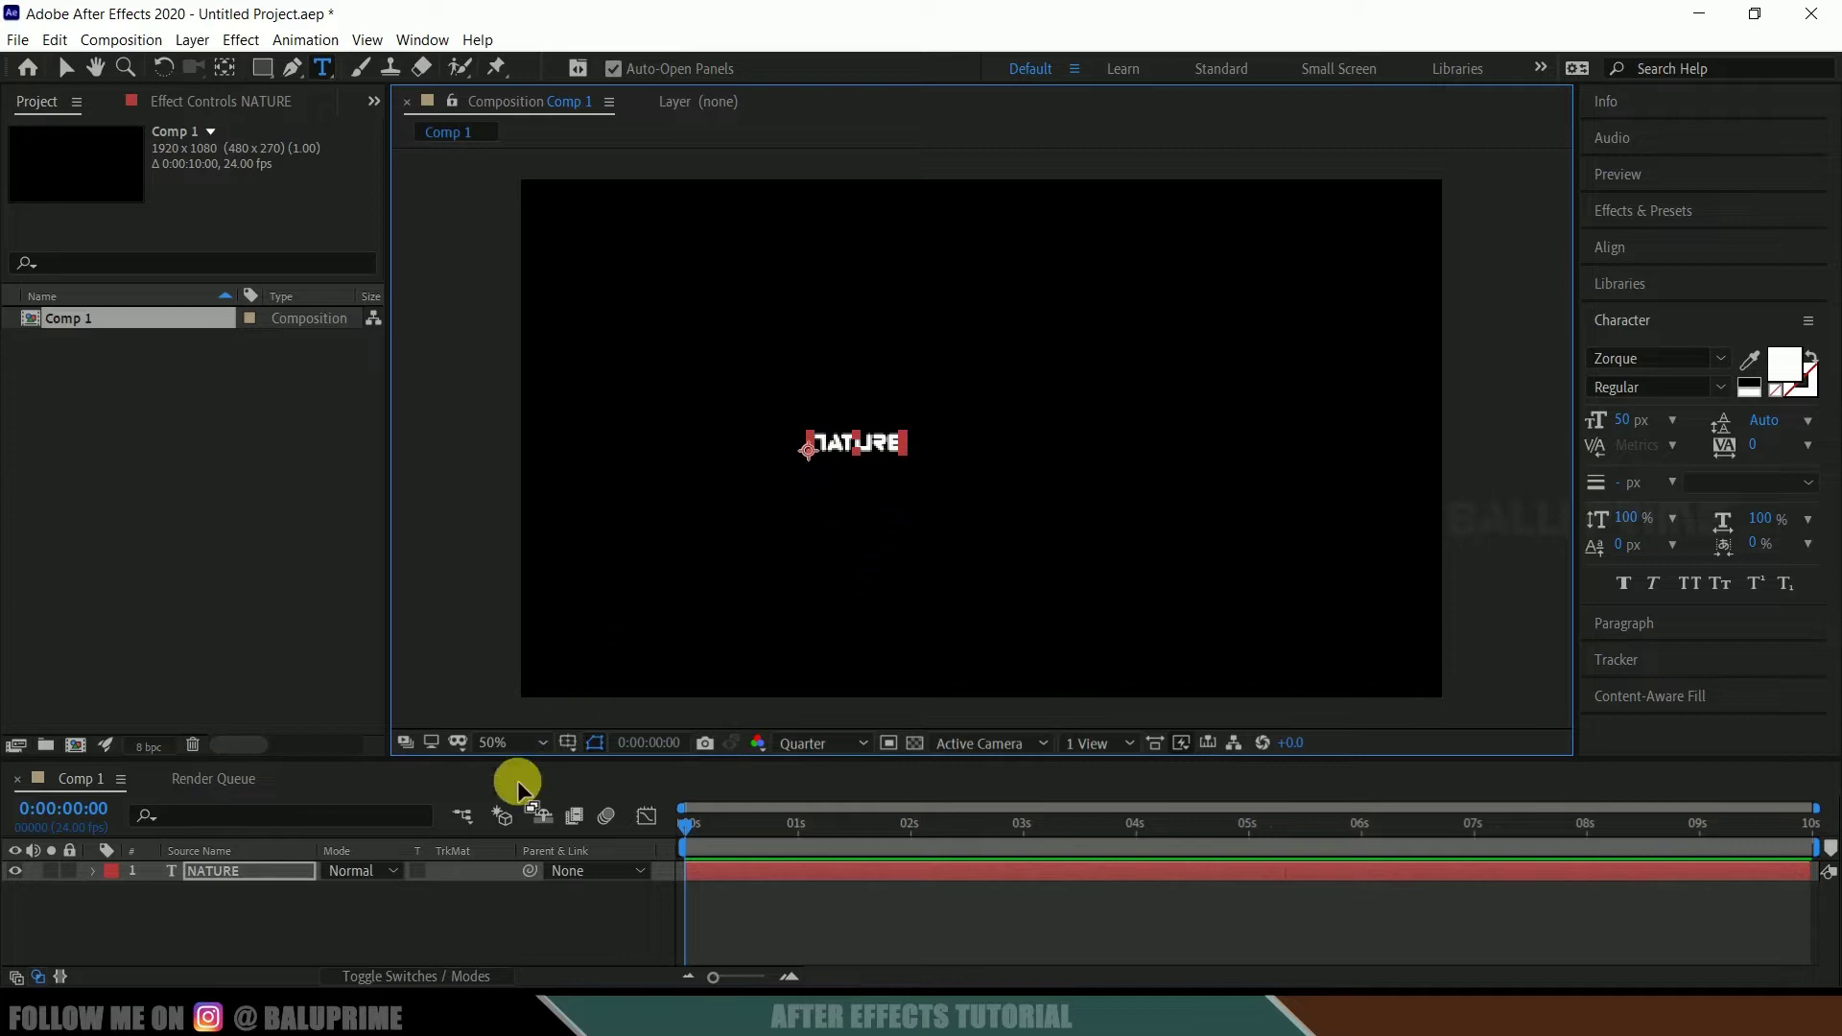
left_click(259, 905)
left_click(222, 875)
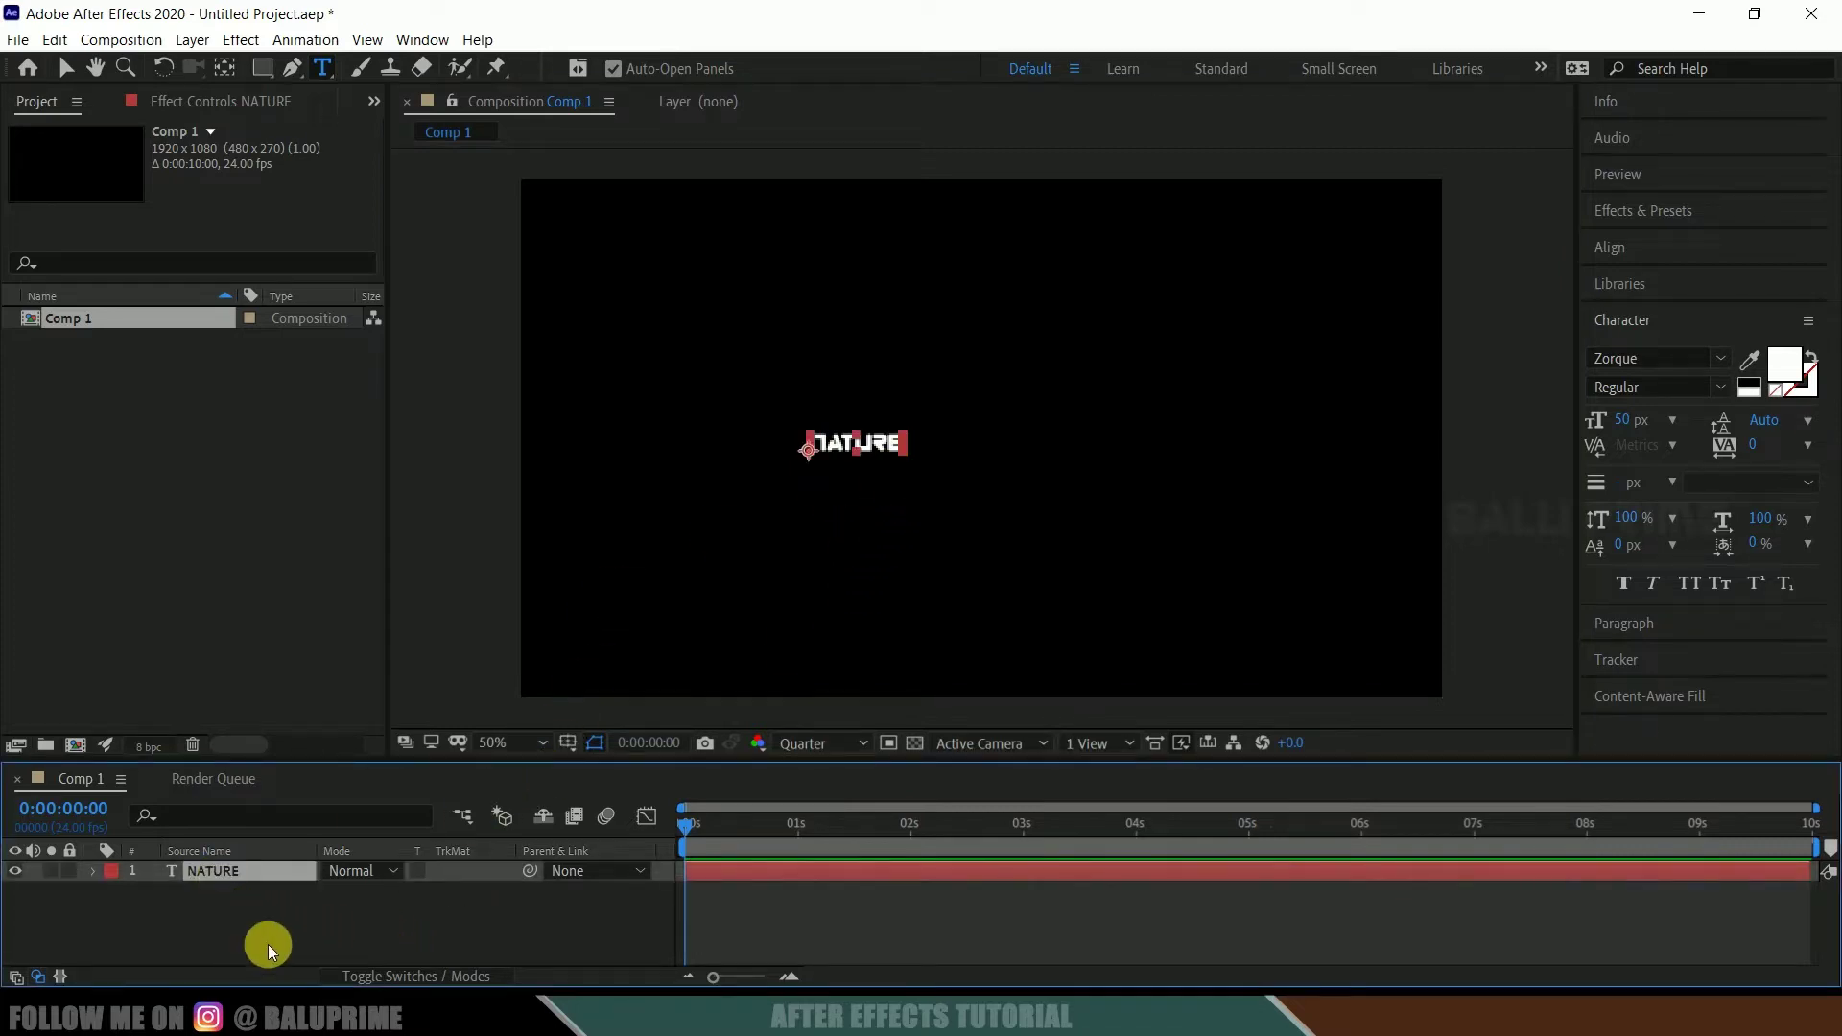
key("s")
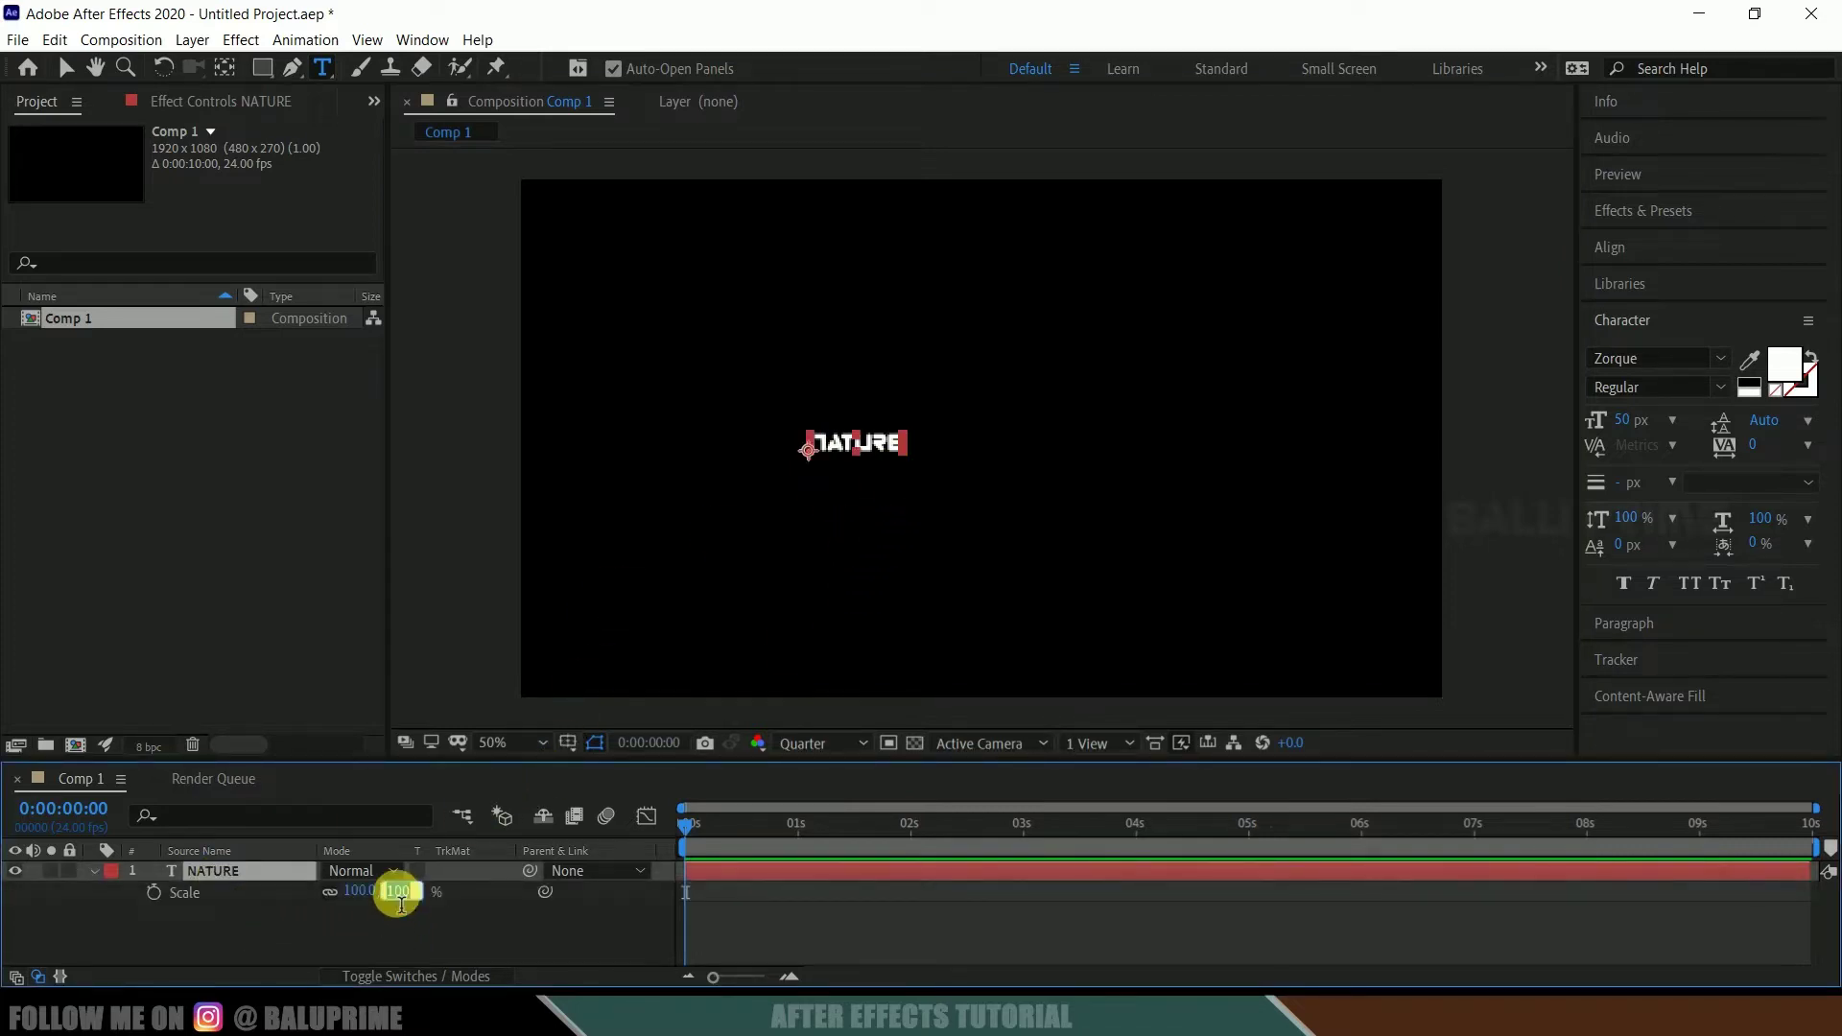
type("500")
key("Return")
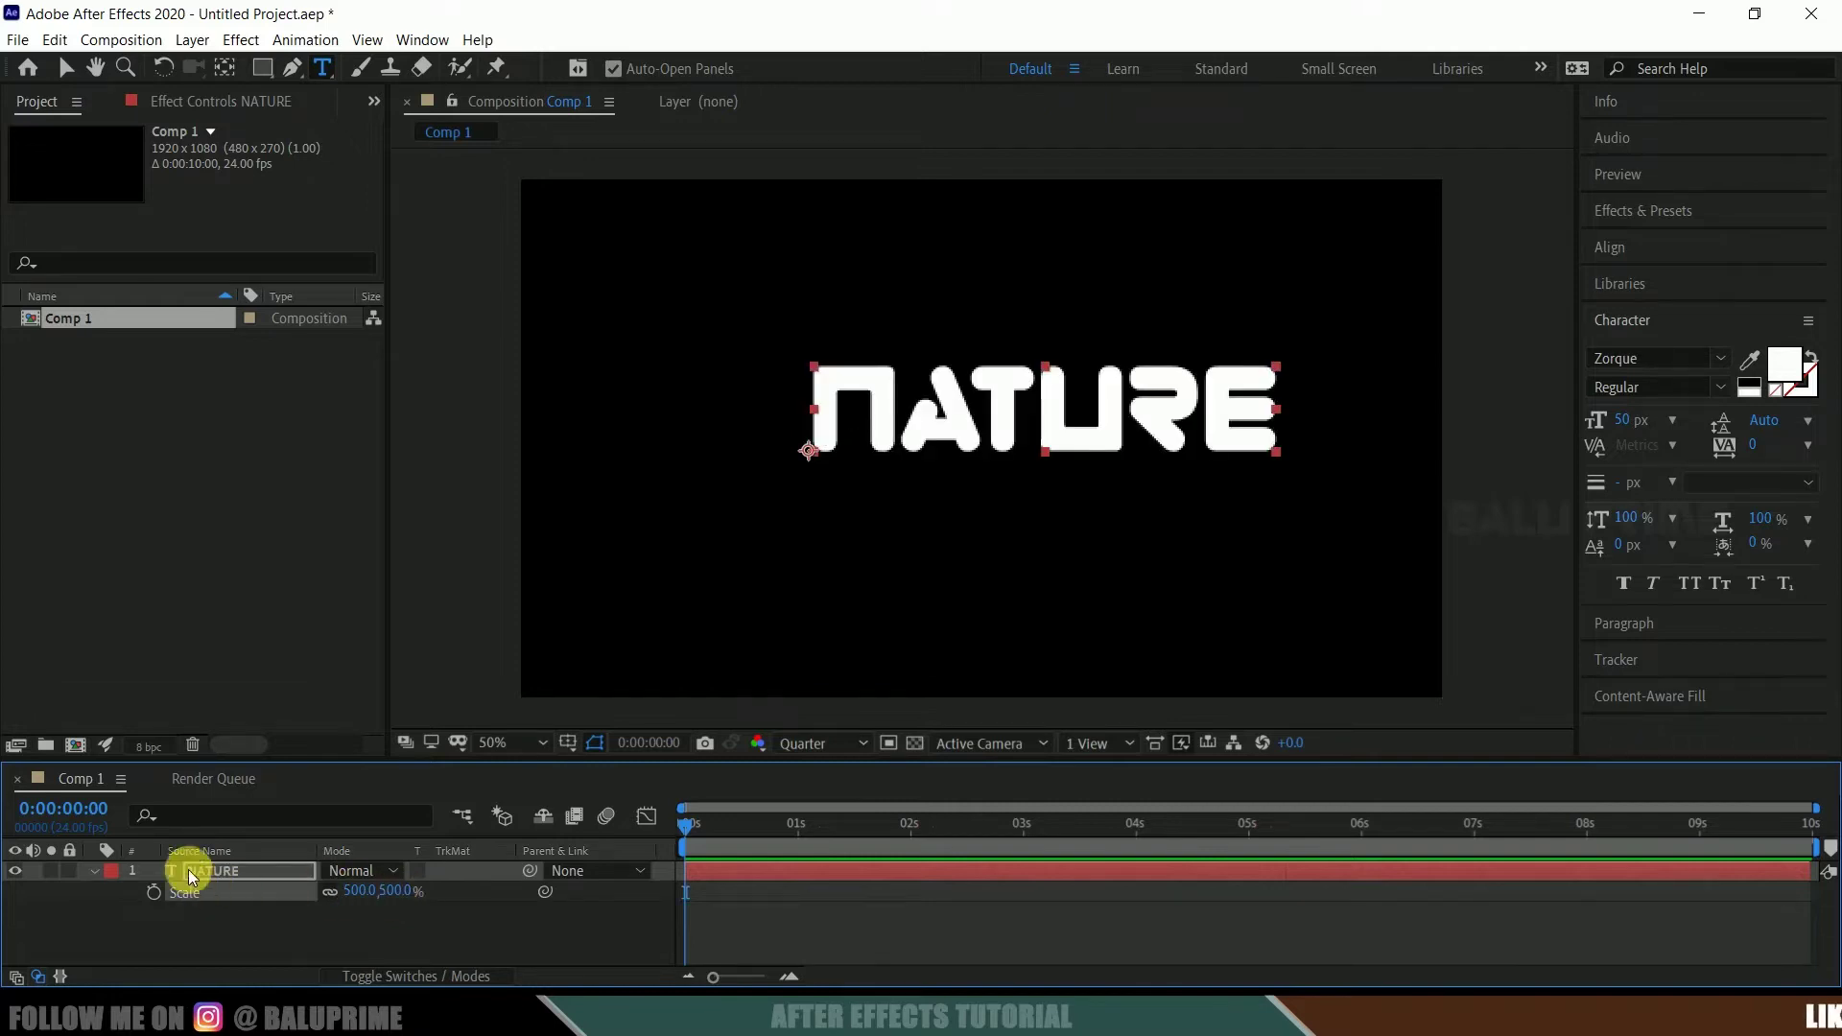
left_click(303, 938)
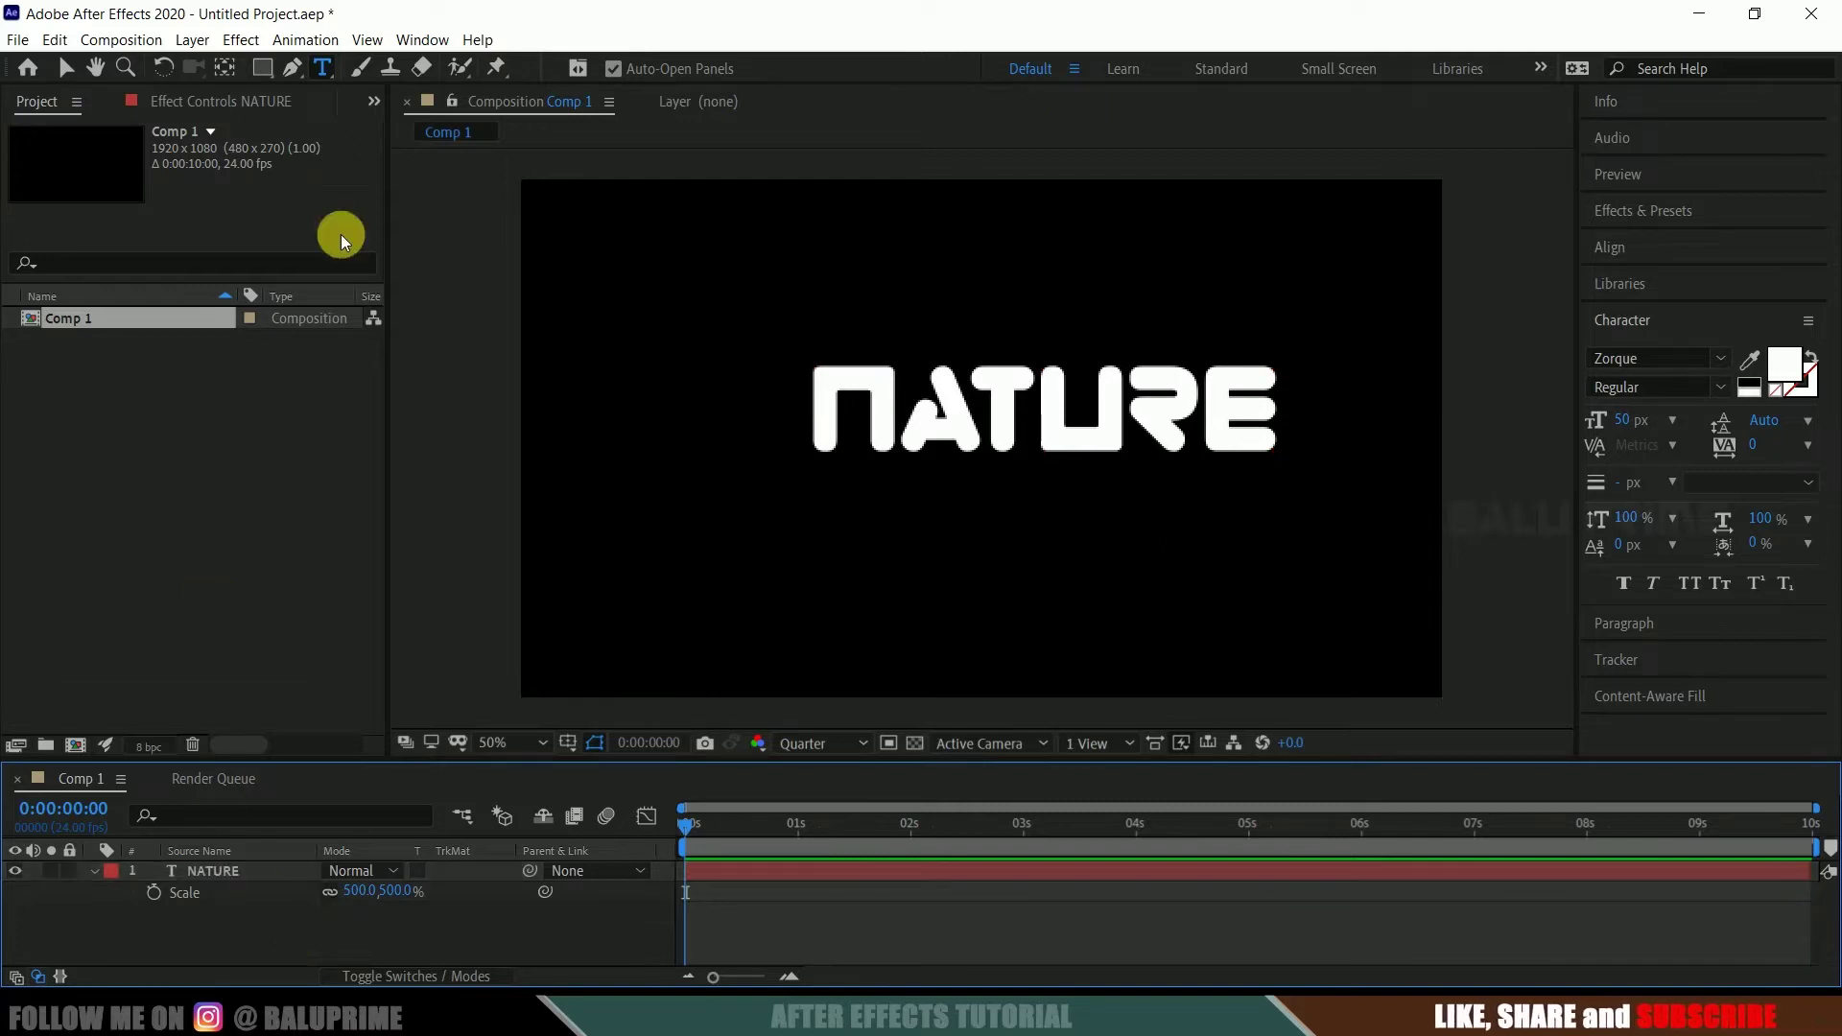
Create a new black 1920×1080 solid layer named 'element' above the NATURE text.
left_click(192, 40)
mouse_move(219, 65)
left_click(585, 89)
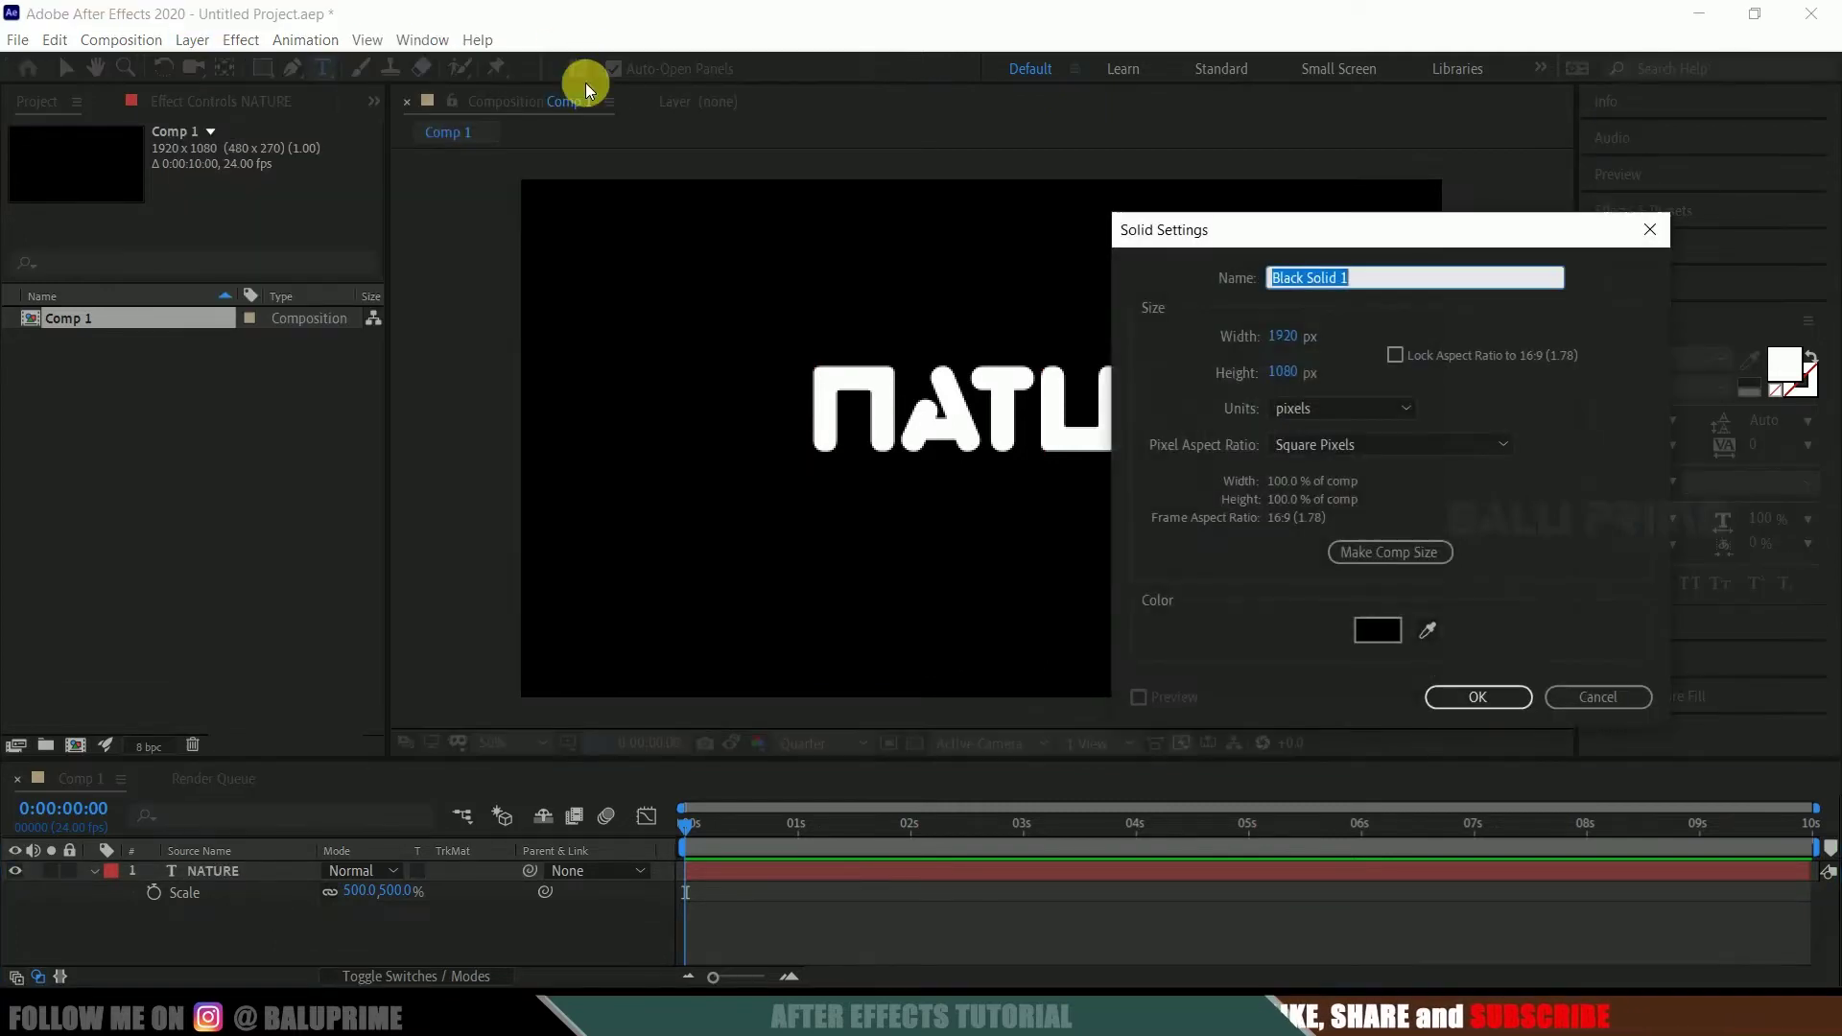
type("element")
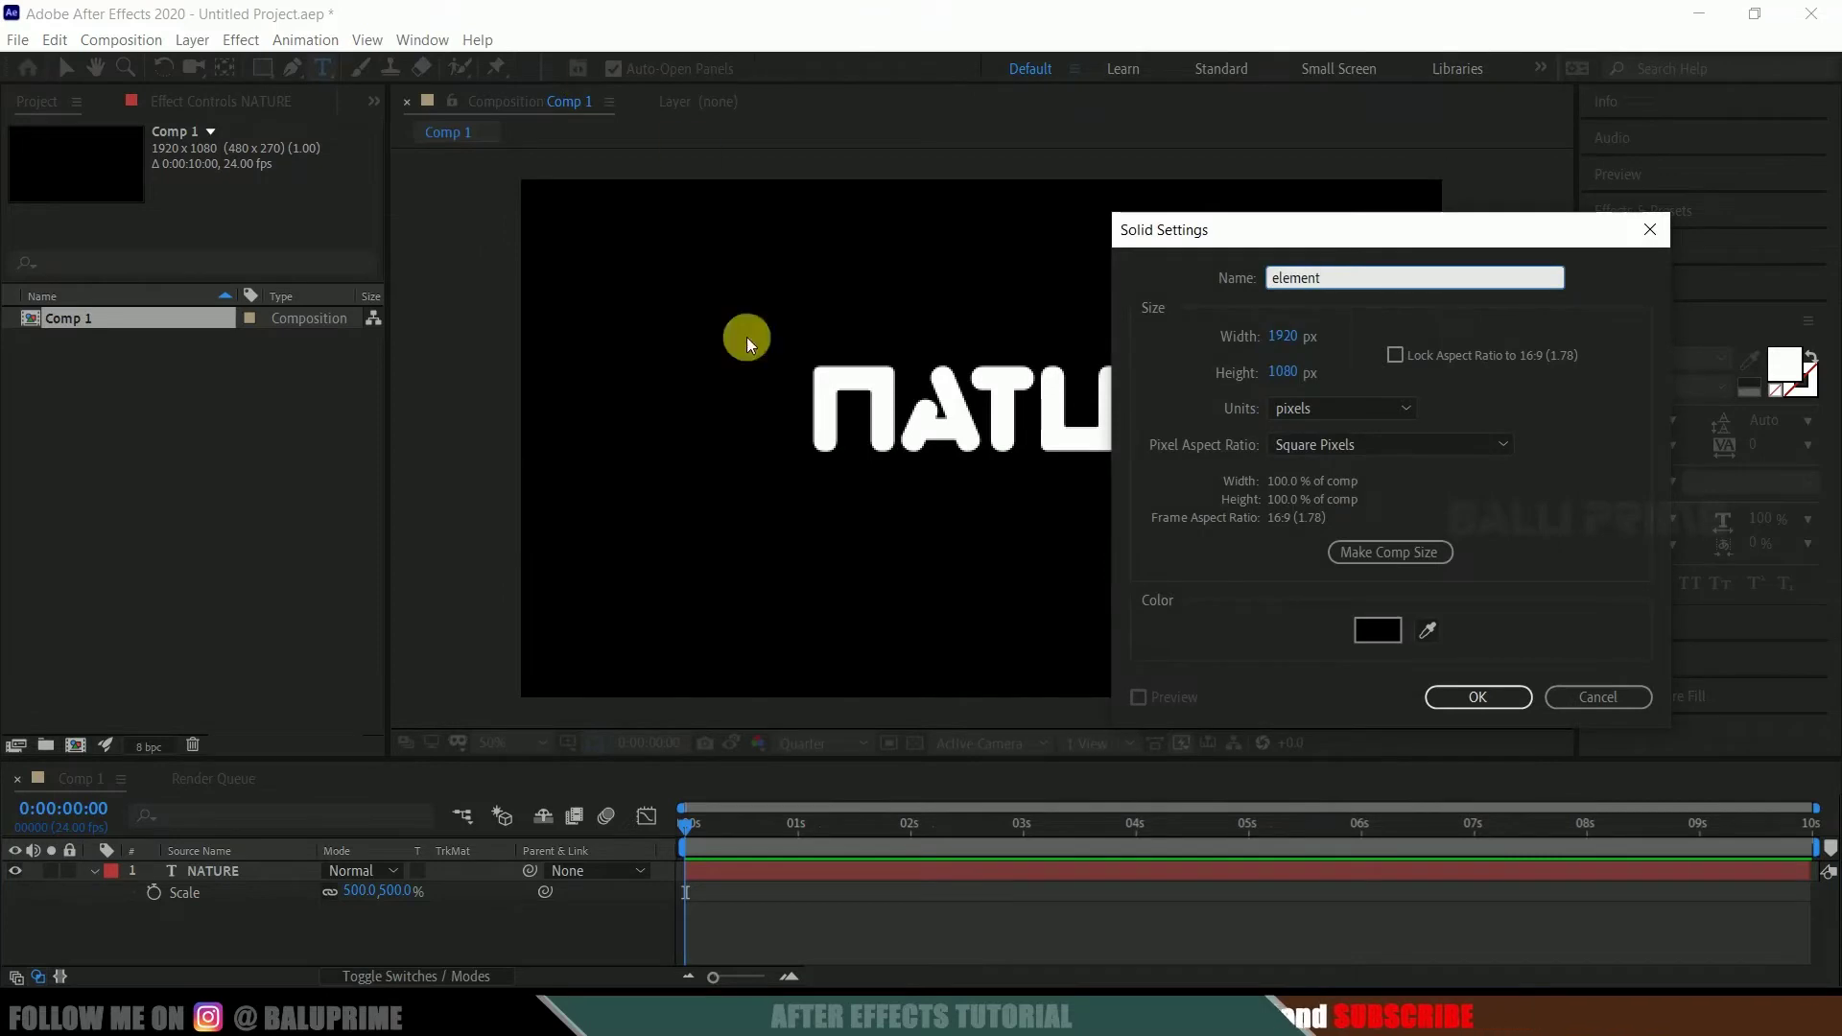
left_click(1477, 696)
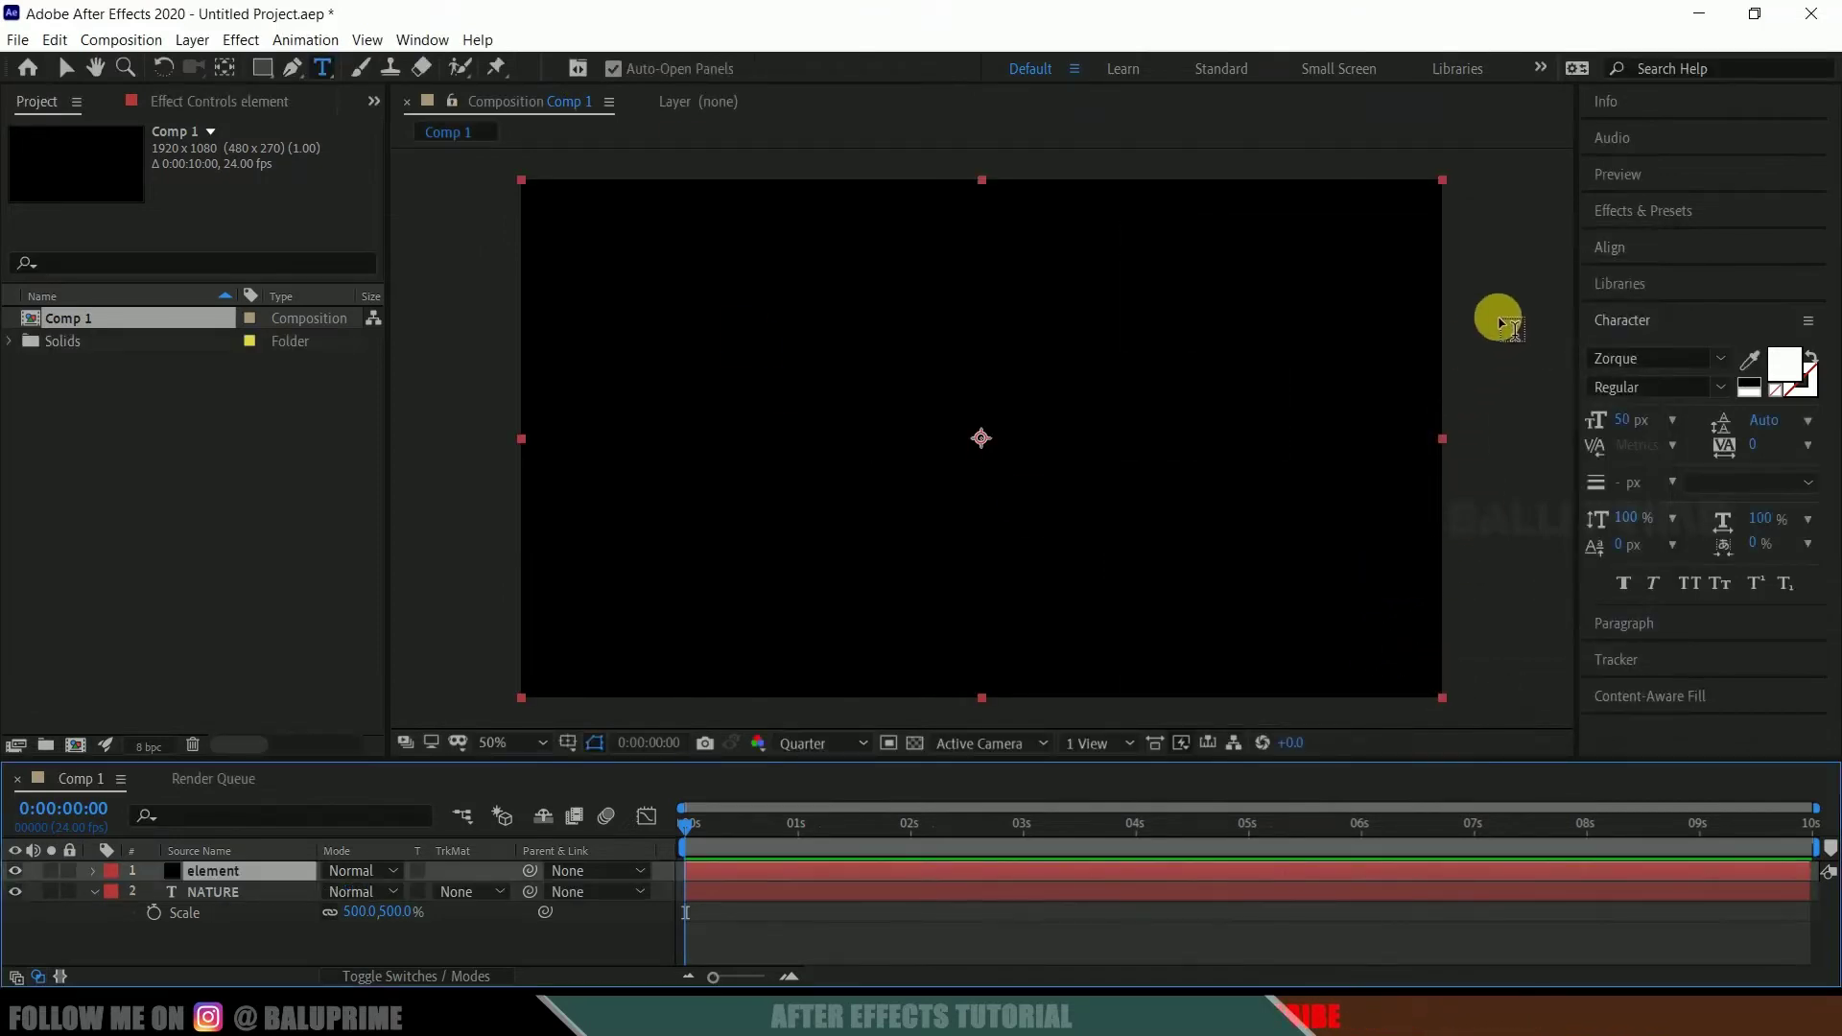
left_click(1626, 213)
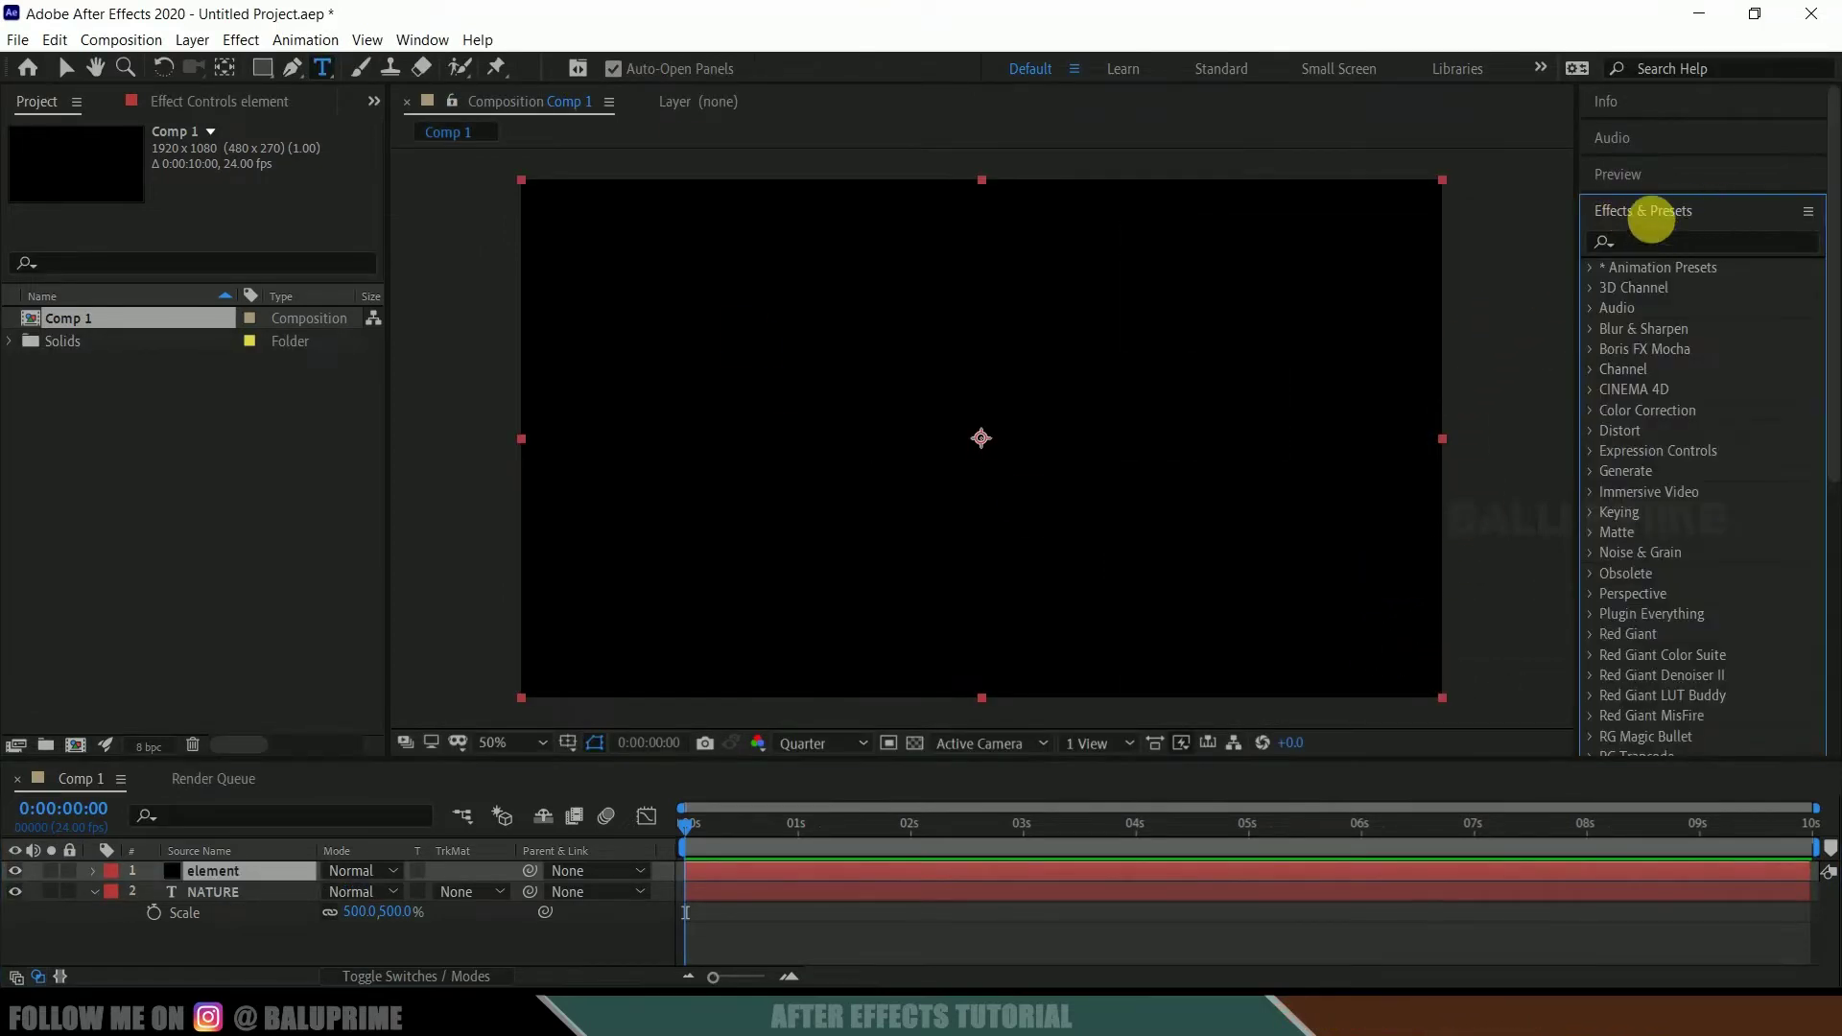
left_click(422, 39)
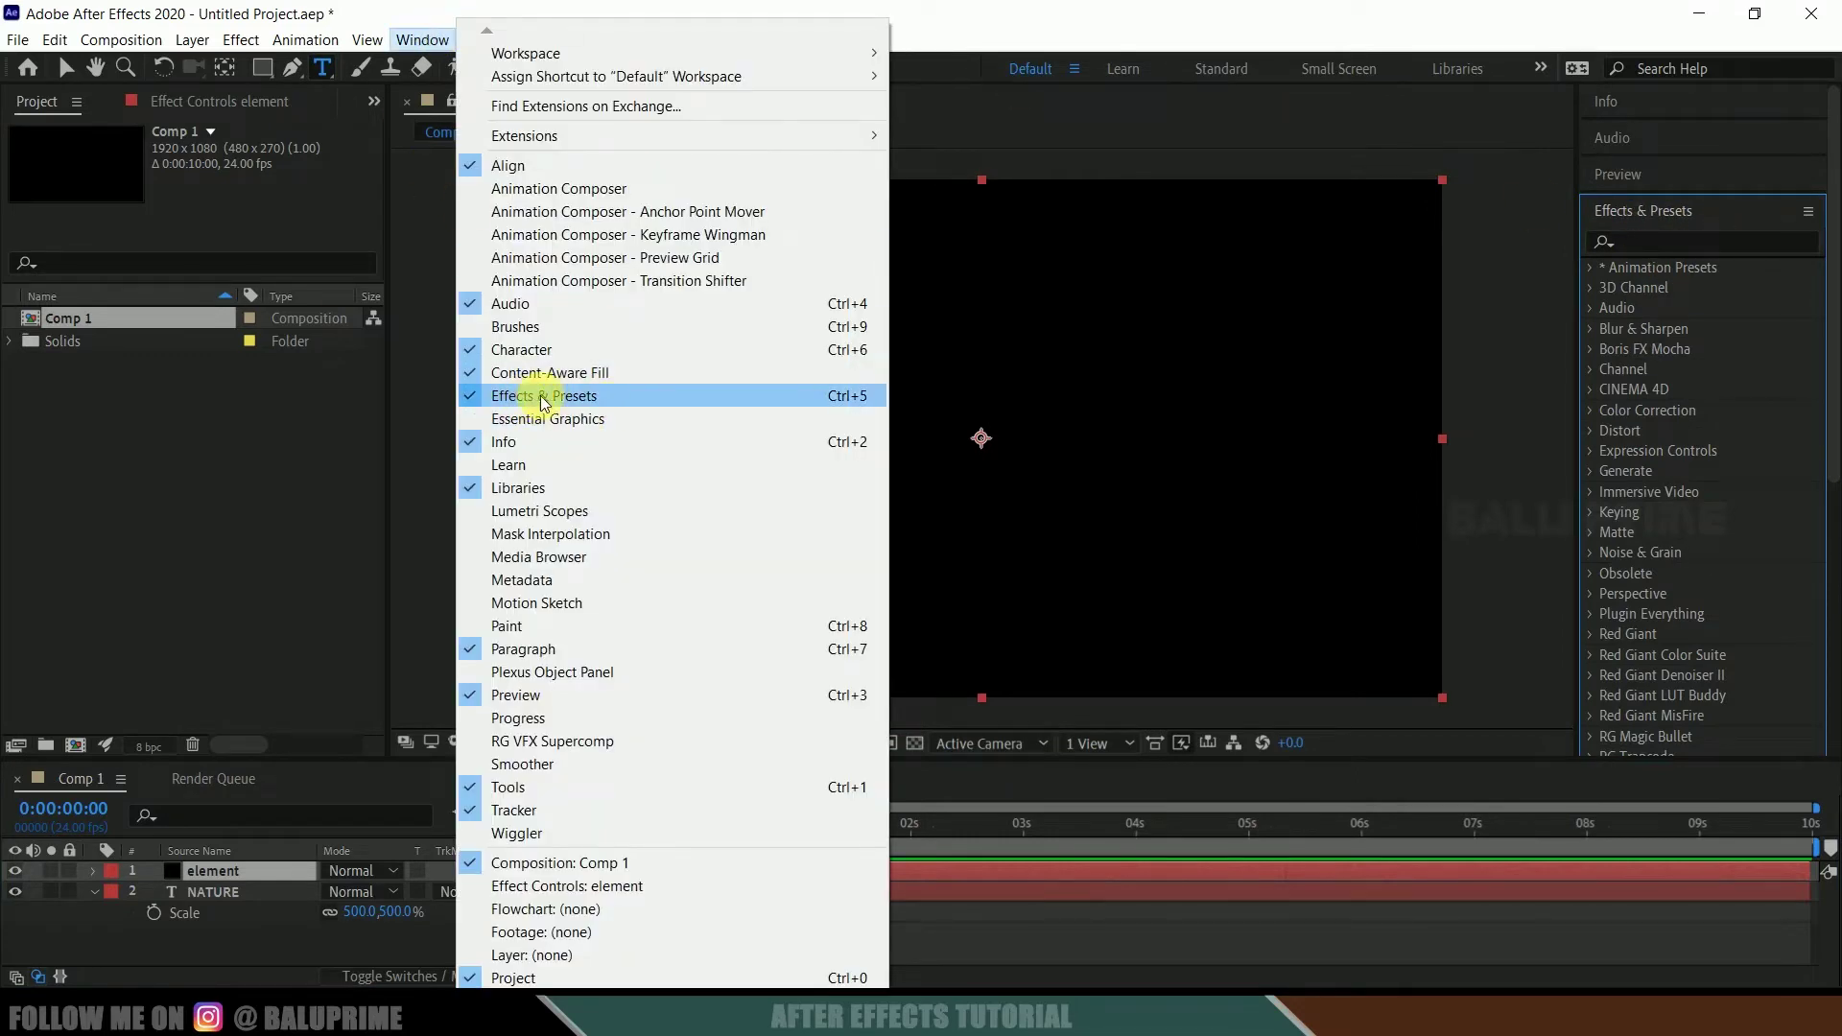
Drop the Element effect onto the element solid and set Custom Text and Masks Path Layer 1 to NATURE.
left_click(1683, 245)
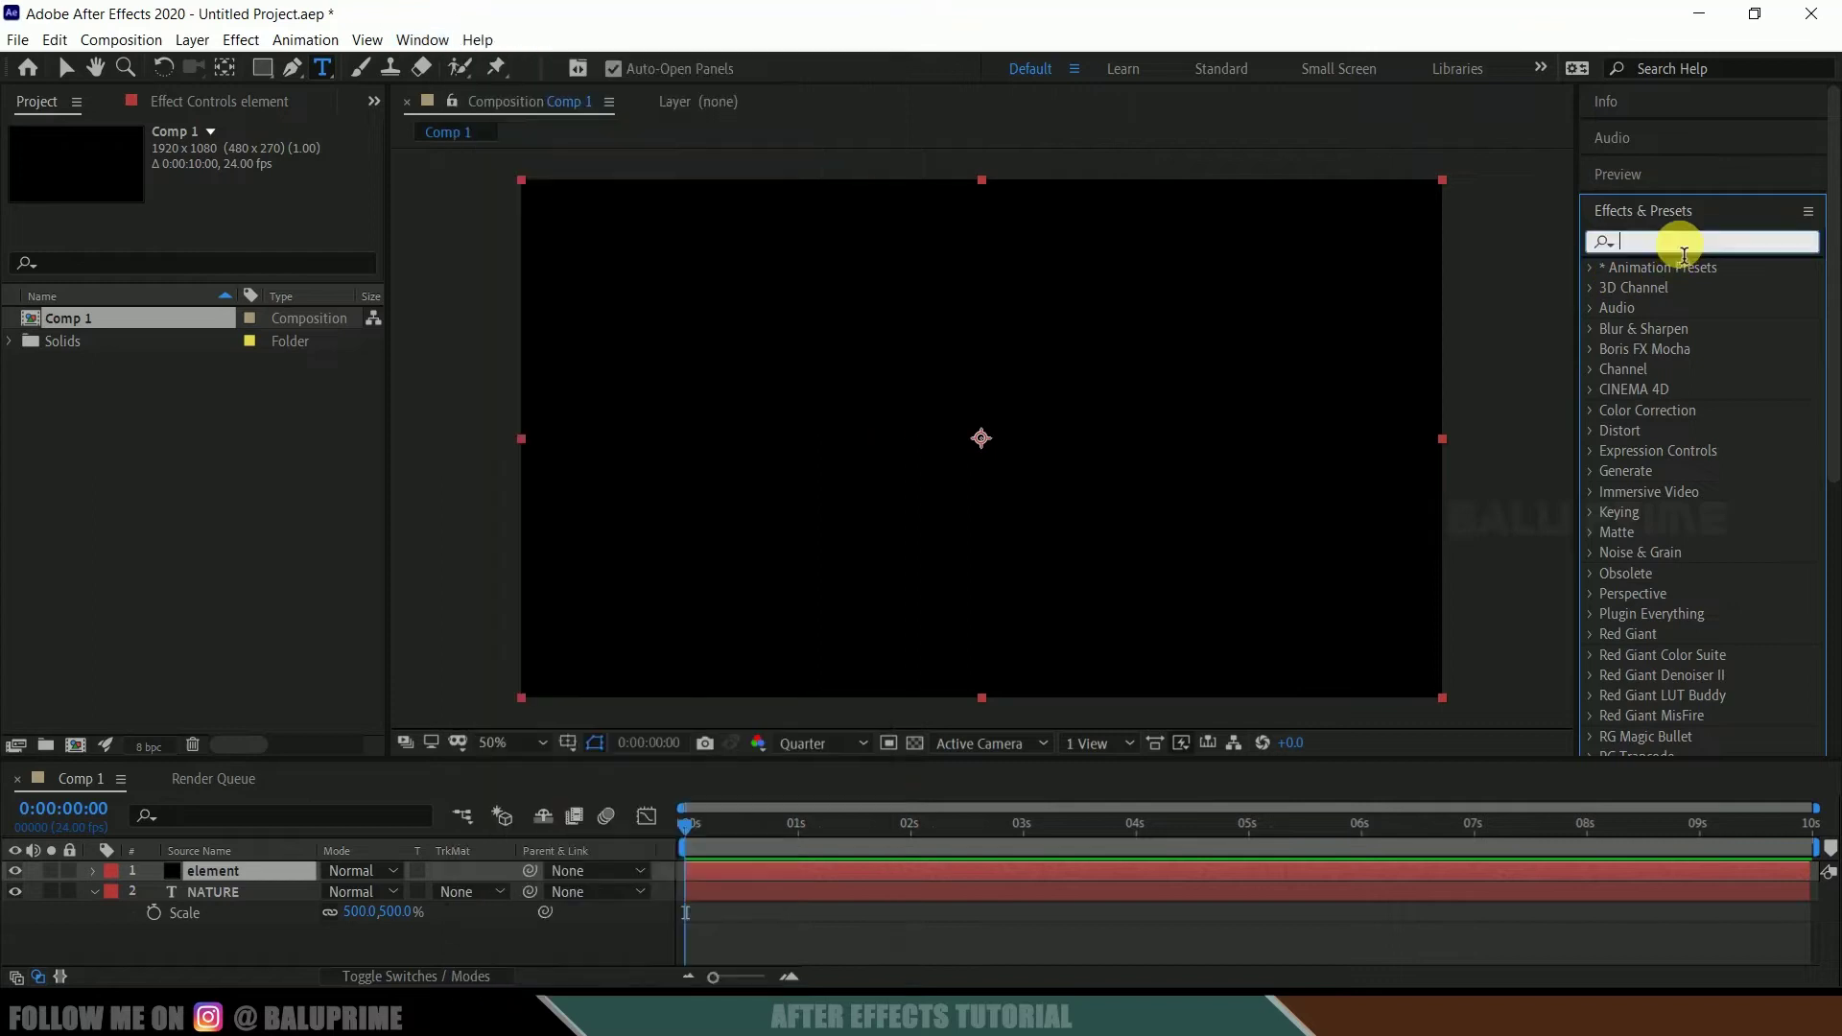
type("element")
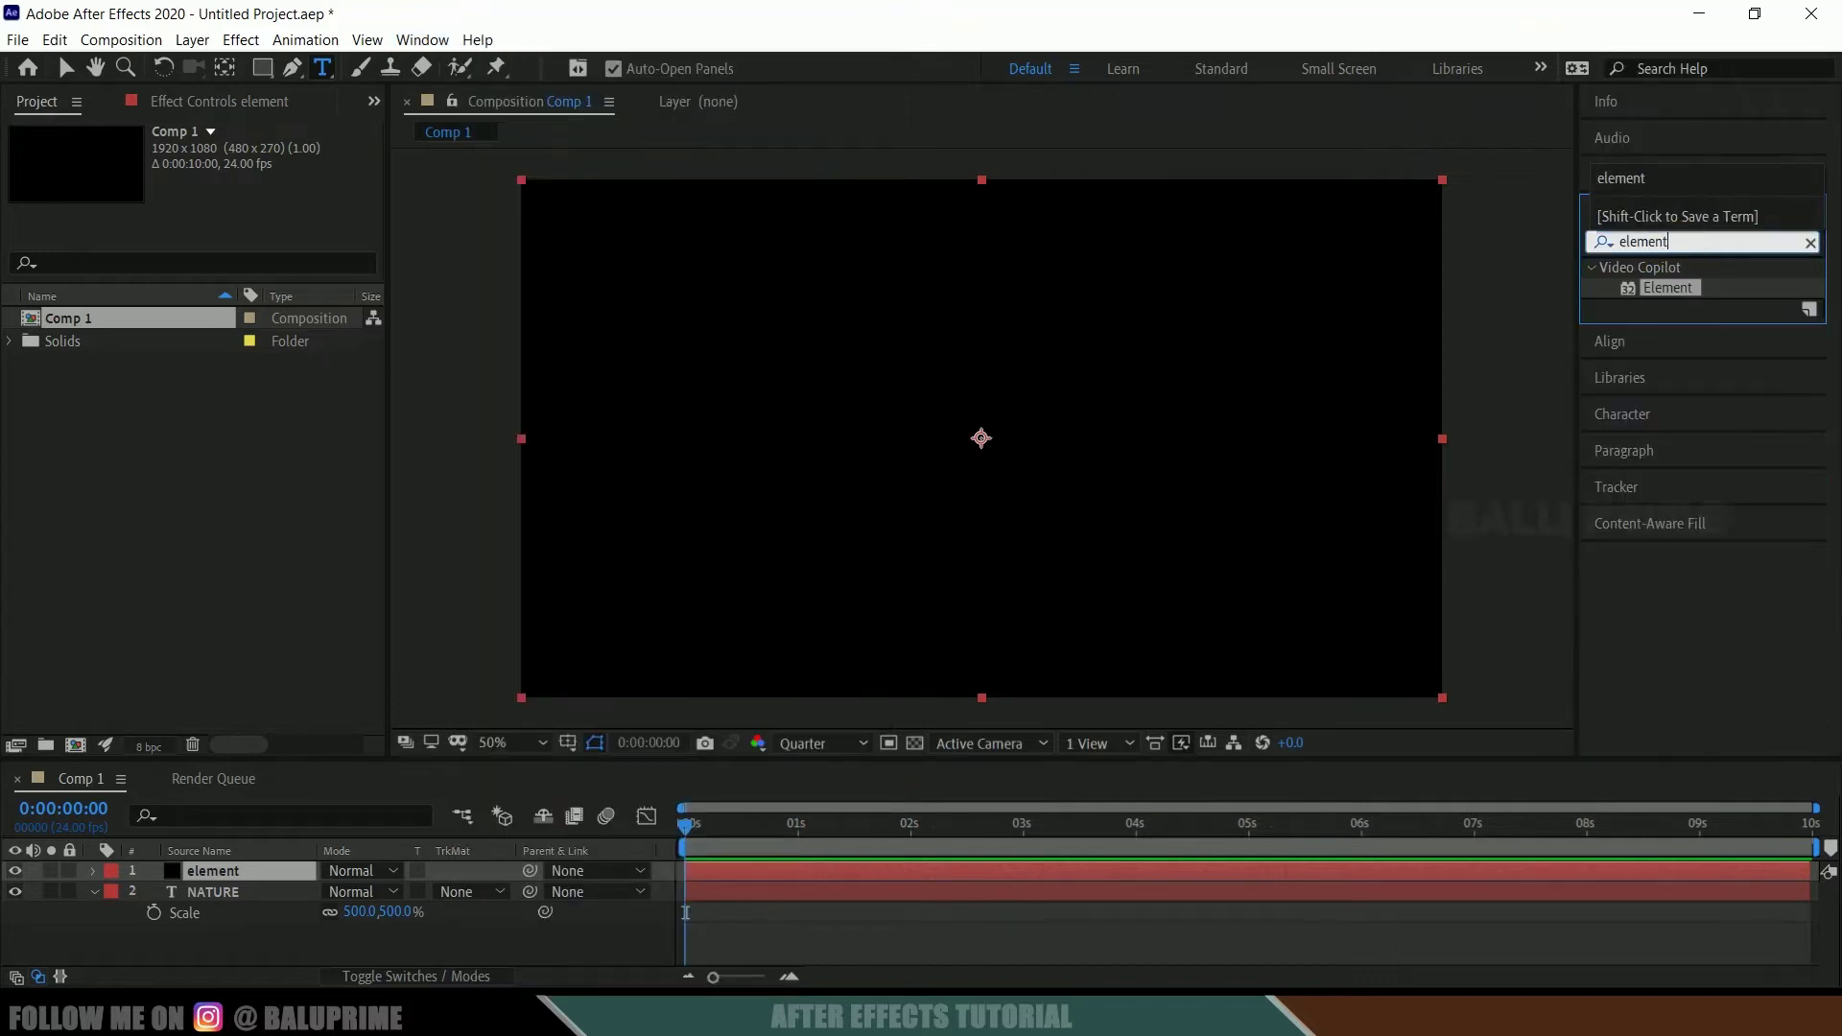
left_click_drag(1674, 287, 231, 871)
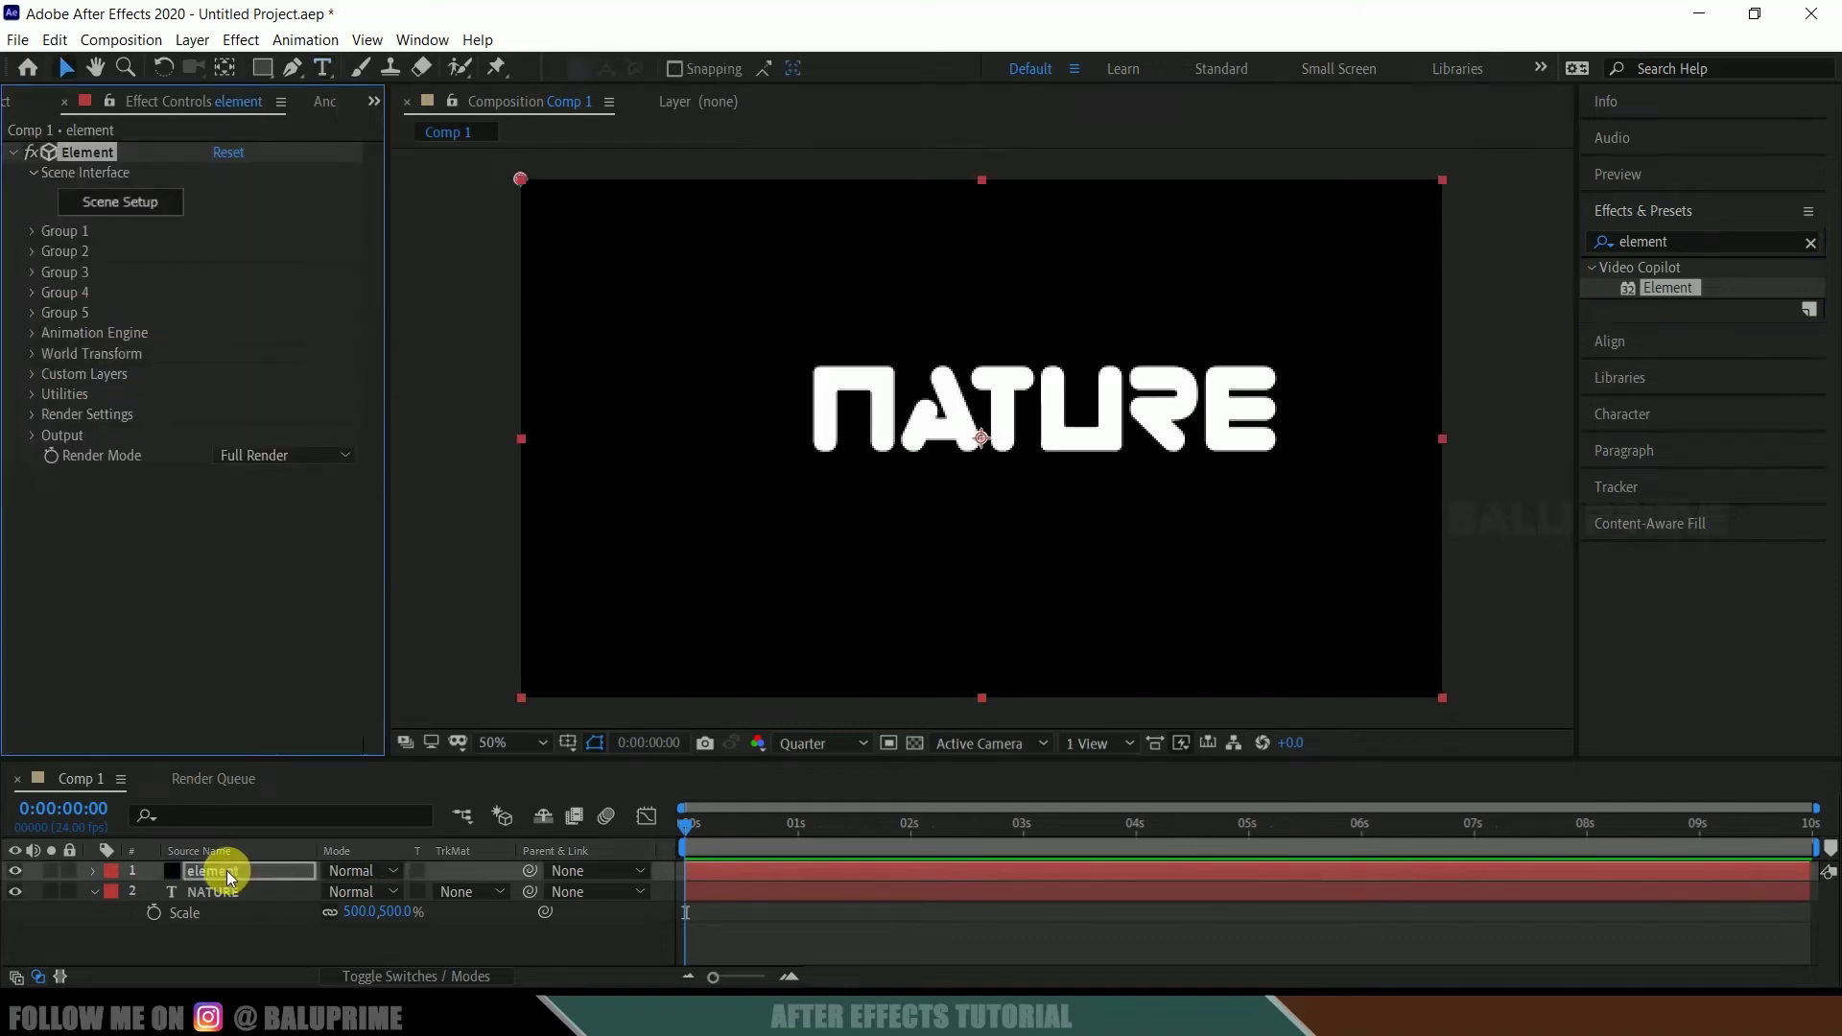
left_click(32, 375)
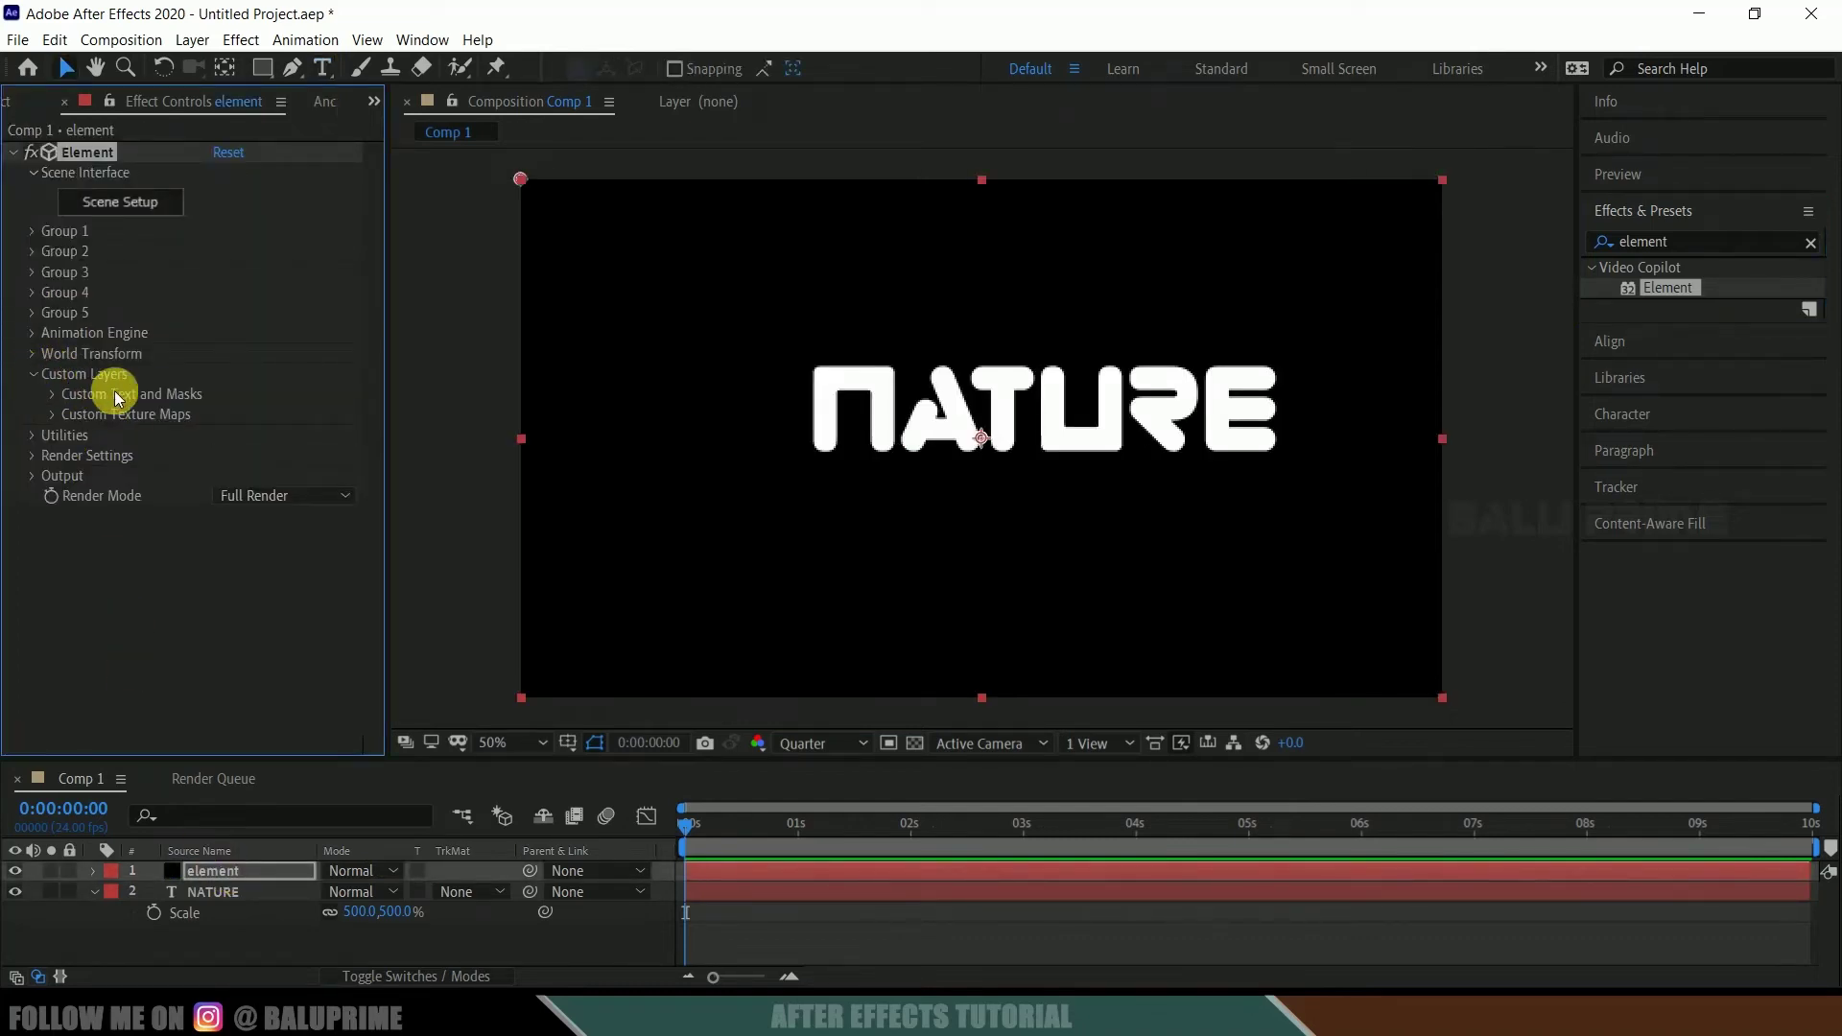
left_click(52, 395)
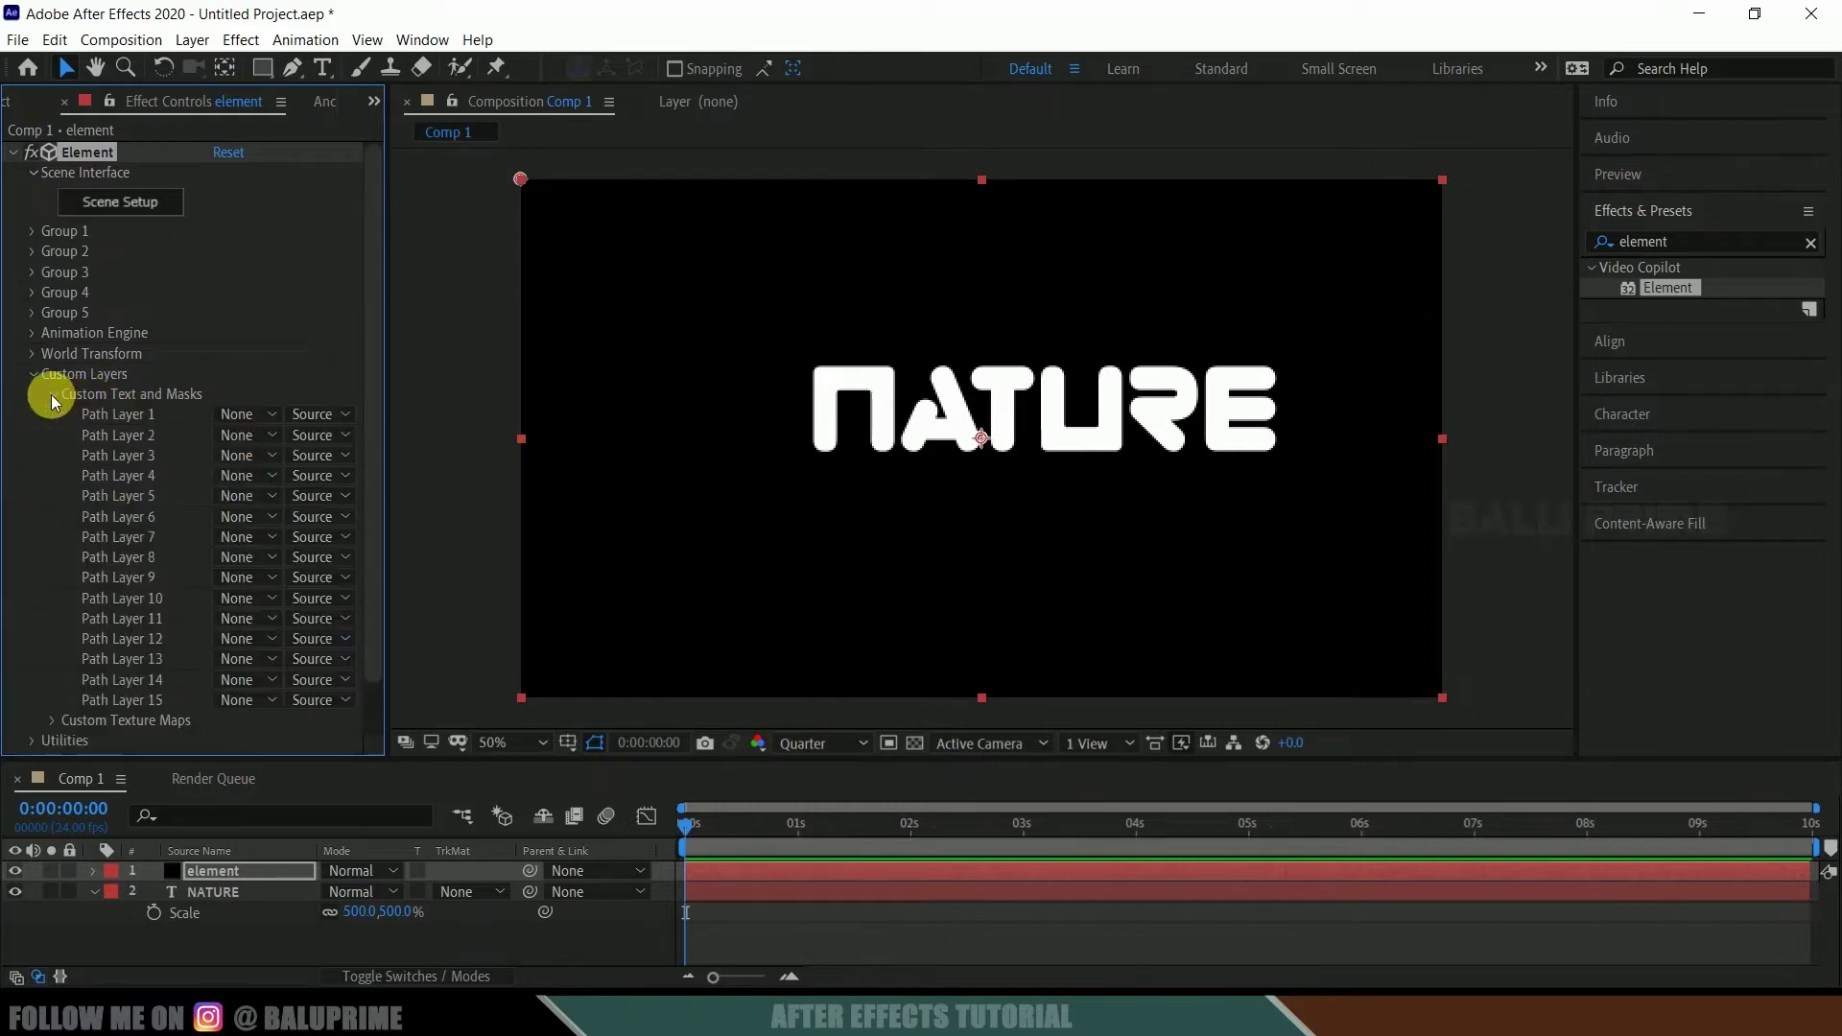
left_click(239, 414)
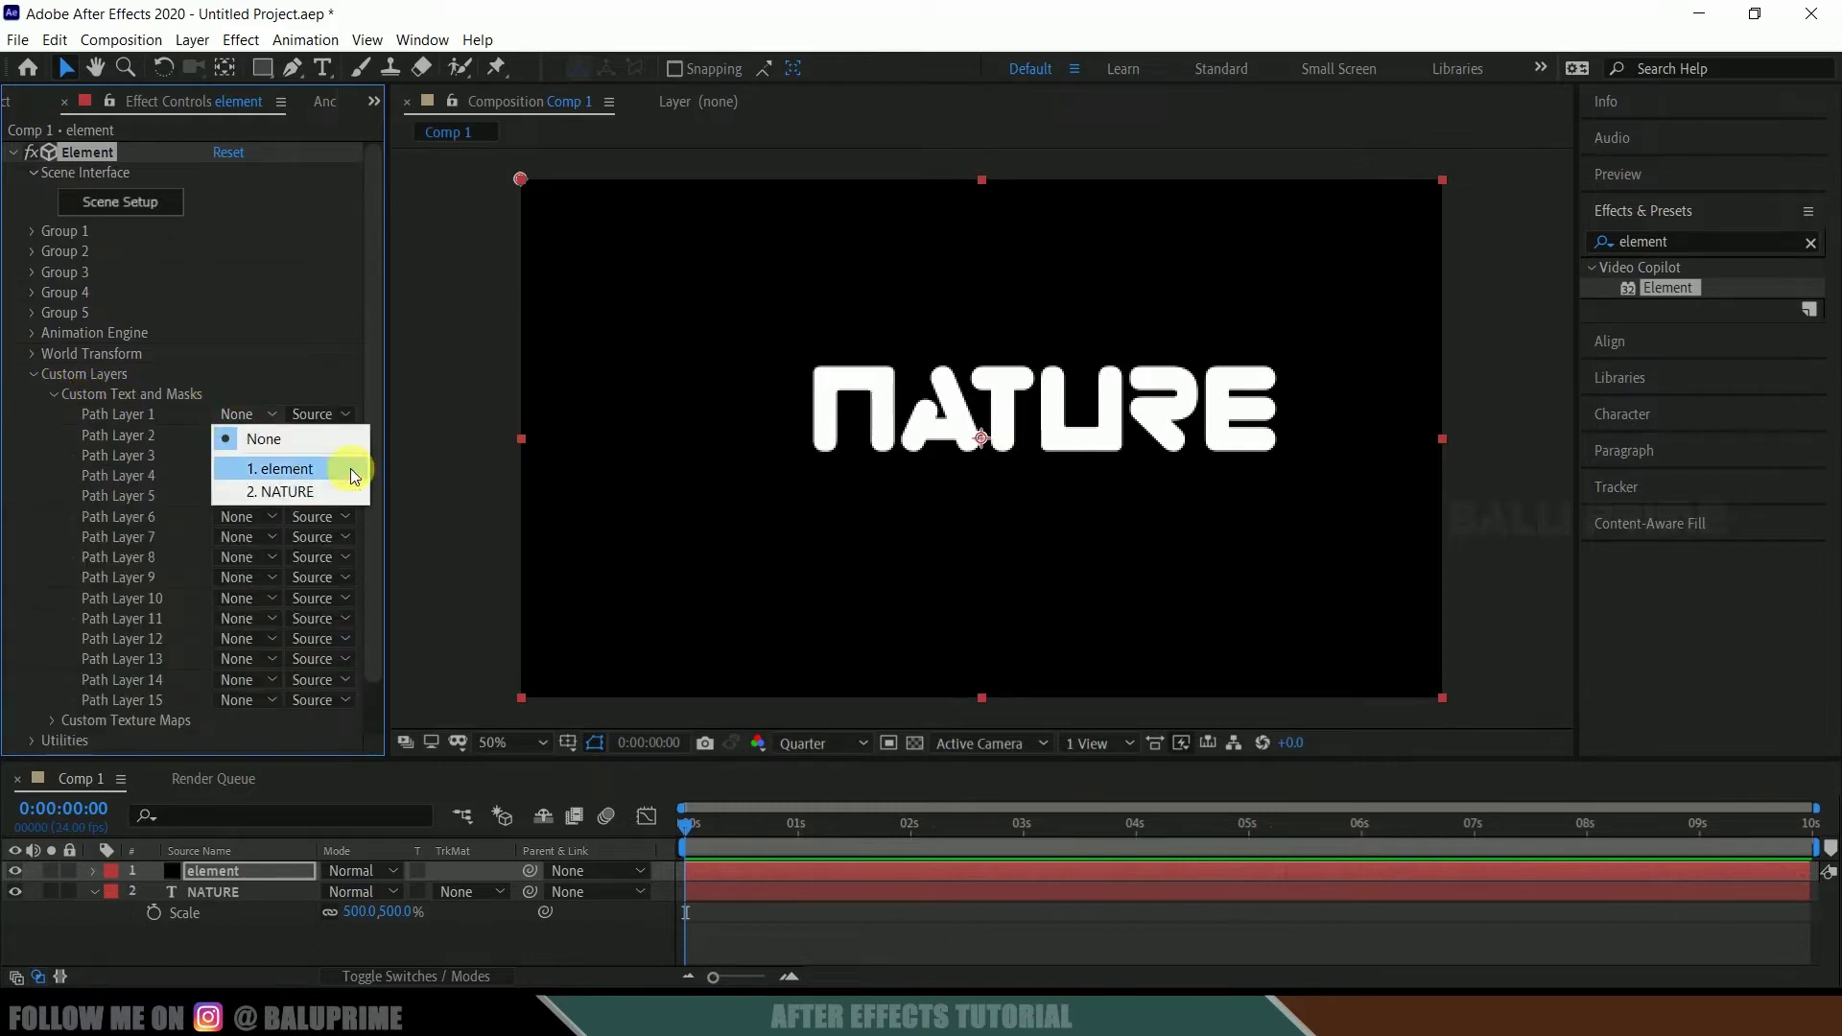
left_click(284, 490)
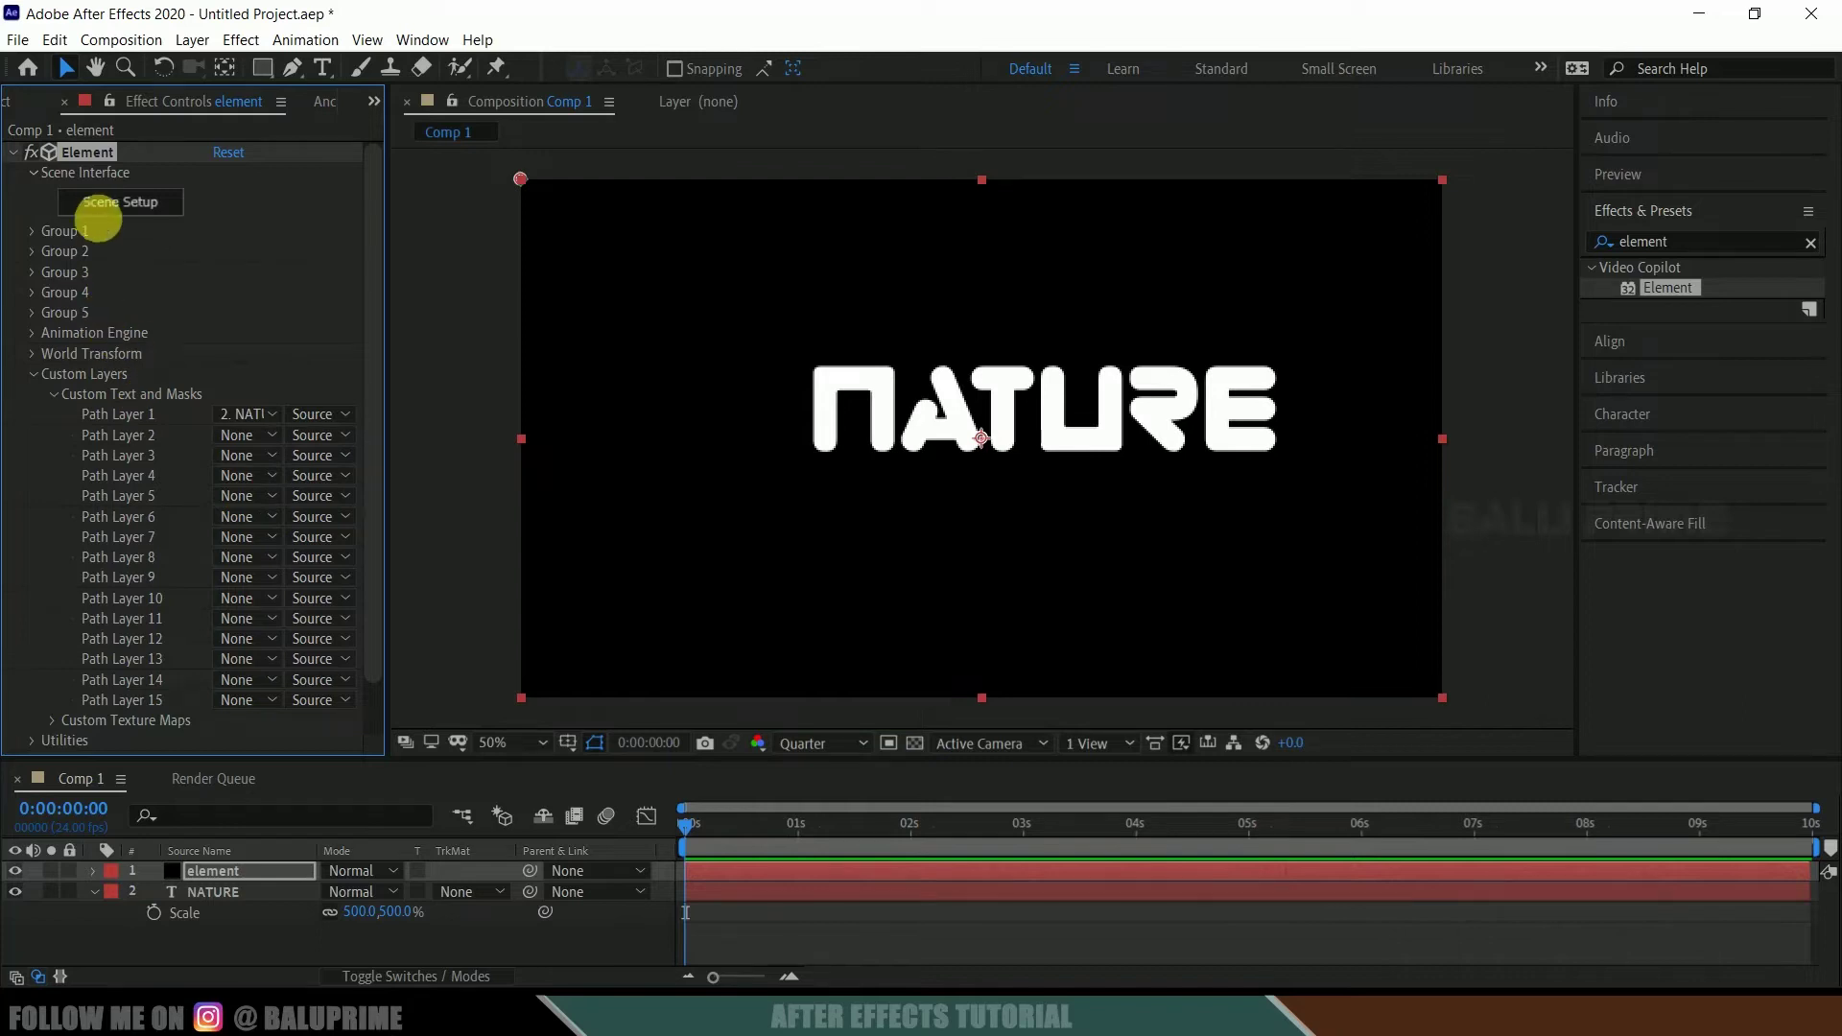
In Element 3D Scene Setup, extrude the NATURE text and set Bevel 1 Extrude to 5.
left_click(107, 208)
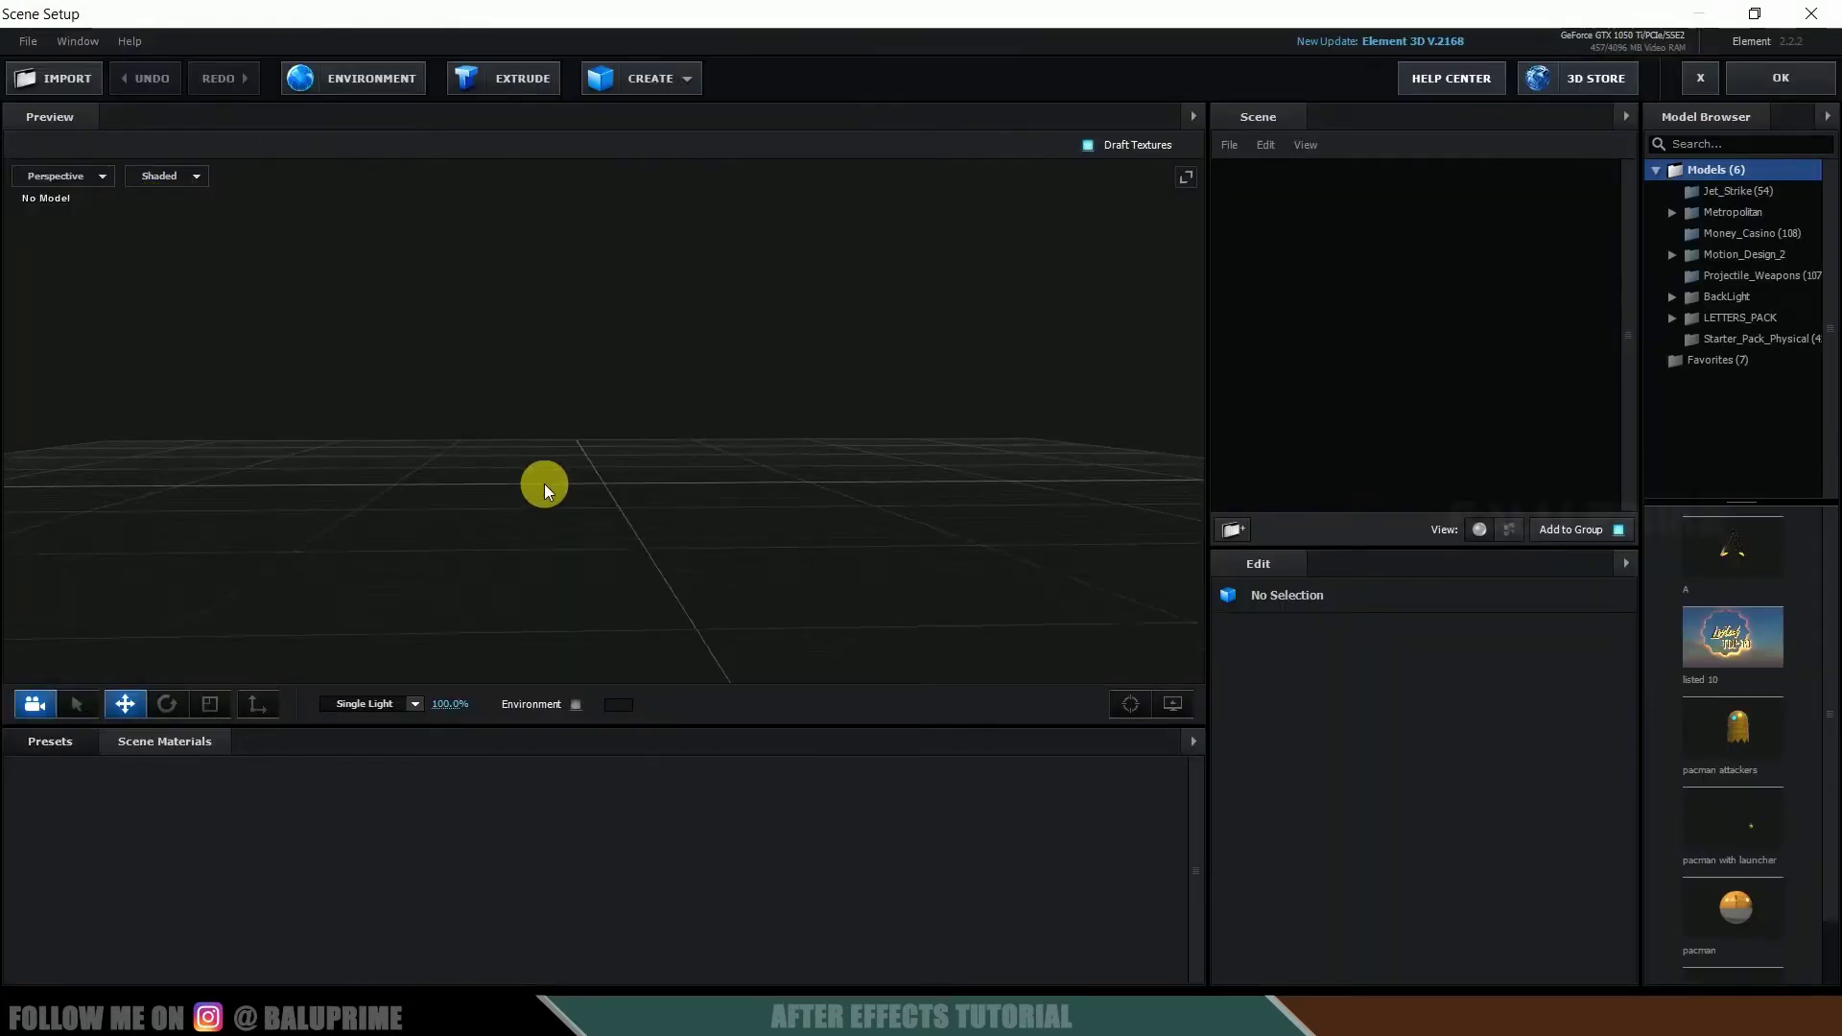
mouse_move(544, 484)
left_mouse_down()
mouse_move(591, 486)
mouse_move(532, 492)
left_mouse_up()
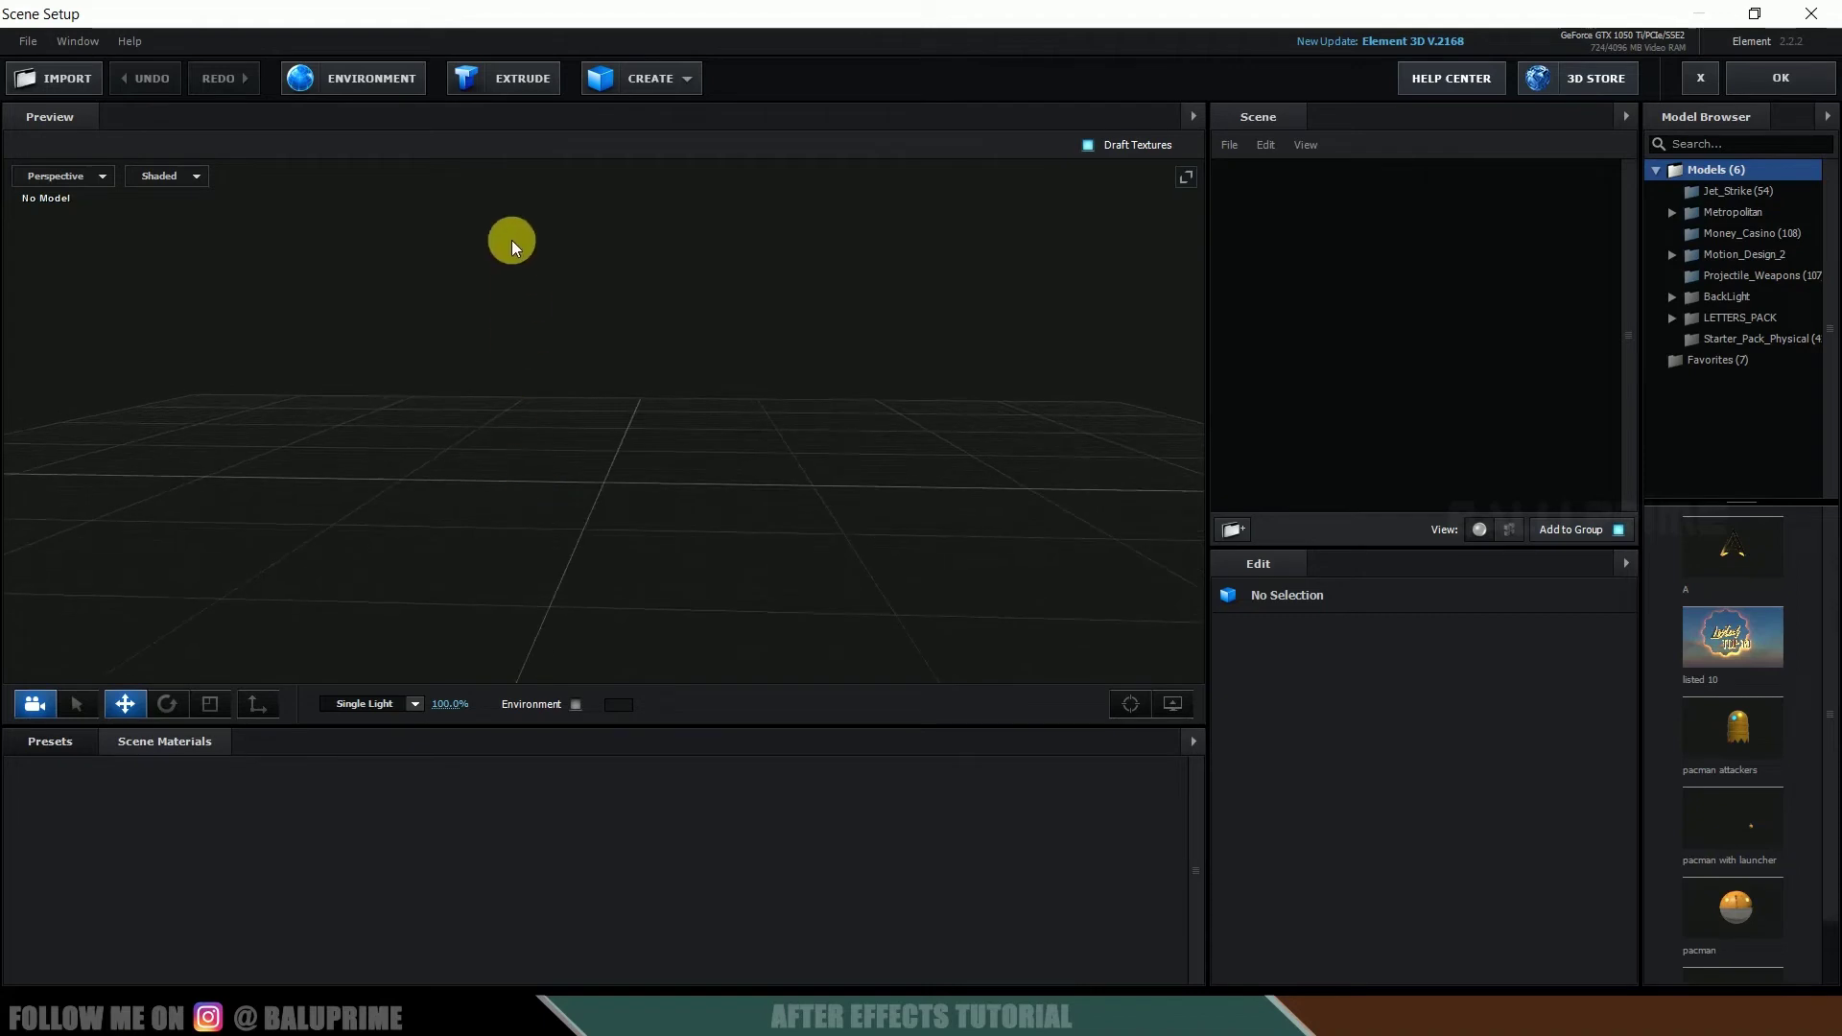
left_click(487, 79)
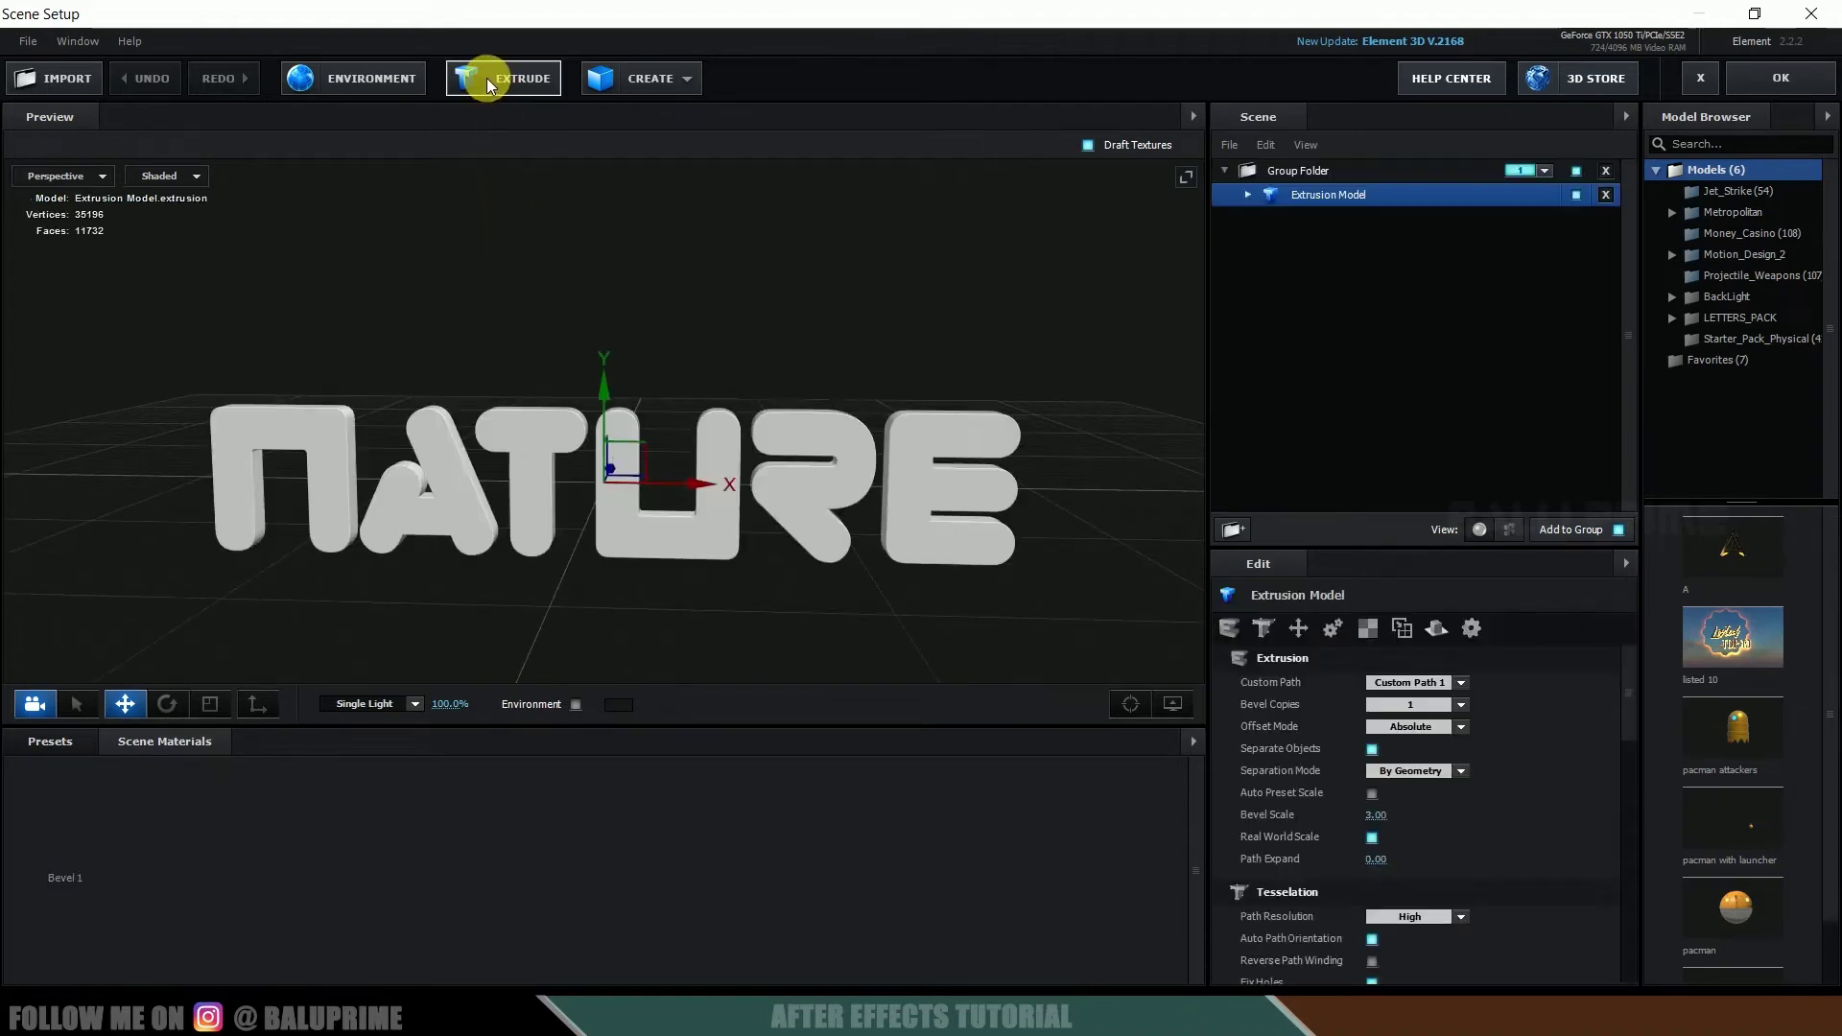
left_click_drag(987, 397, 1133, 351)
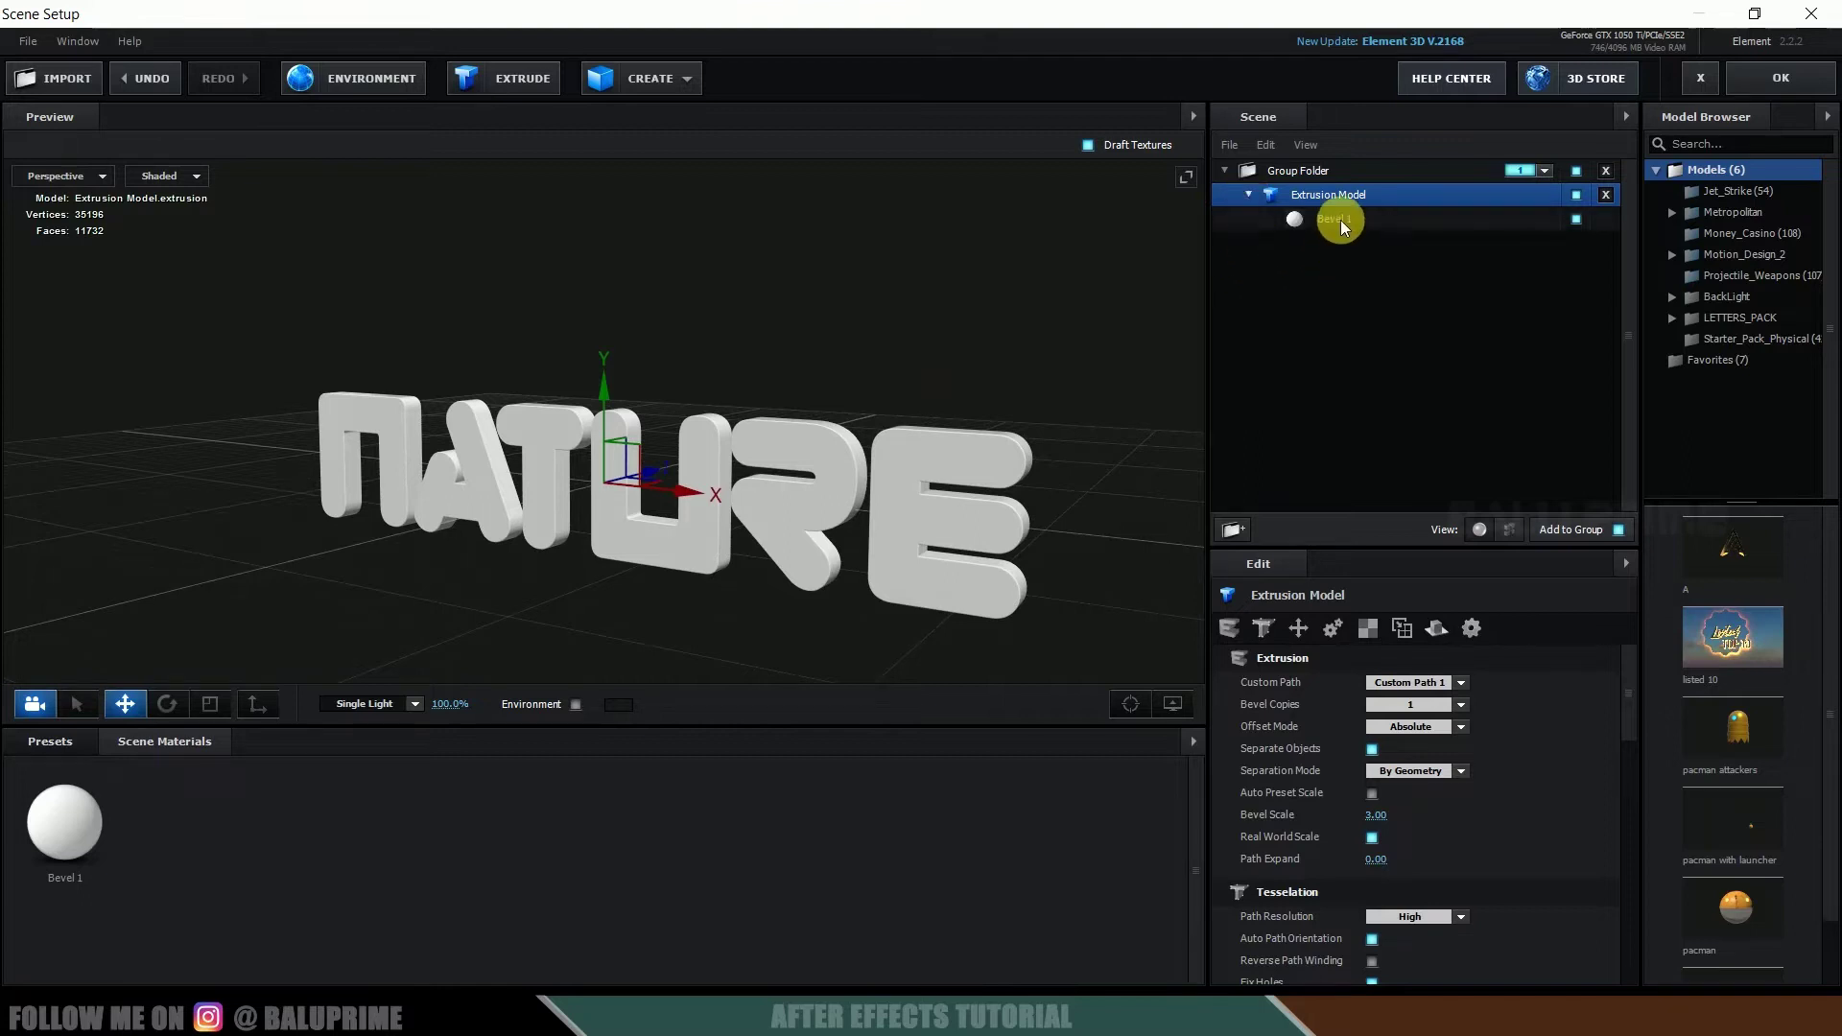
left_click(1339, 220)
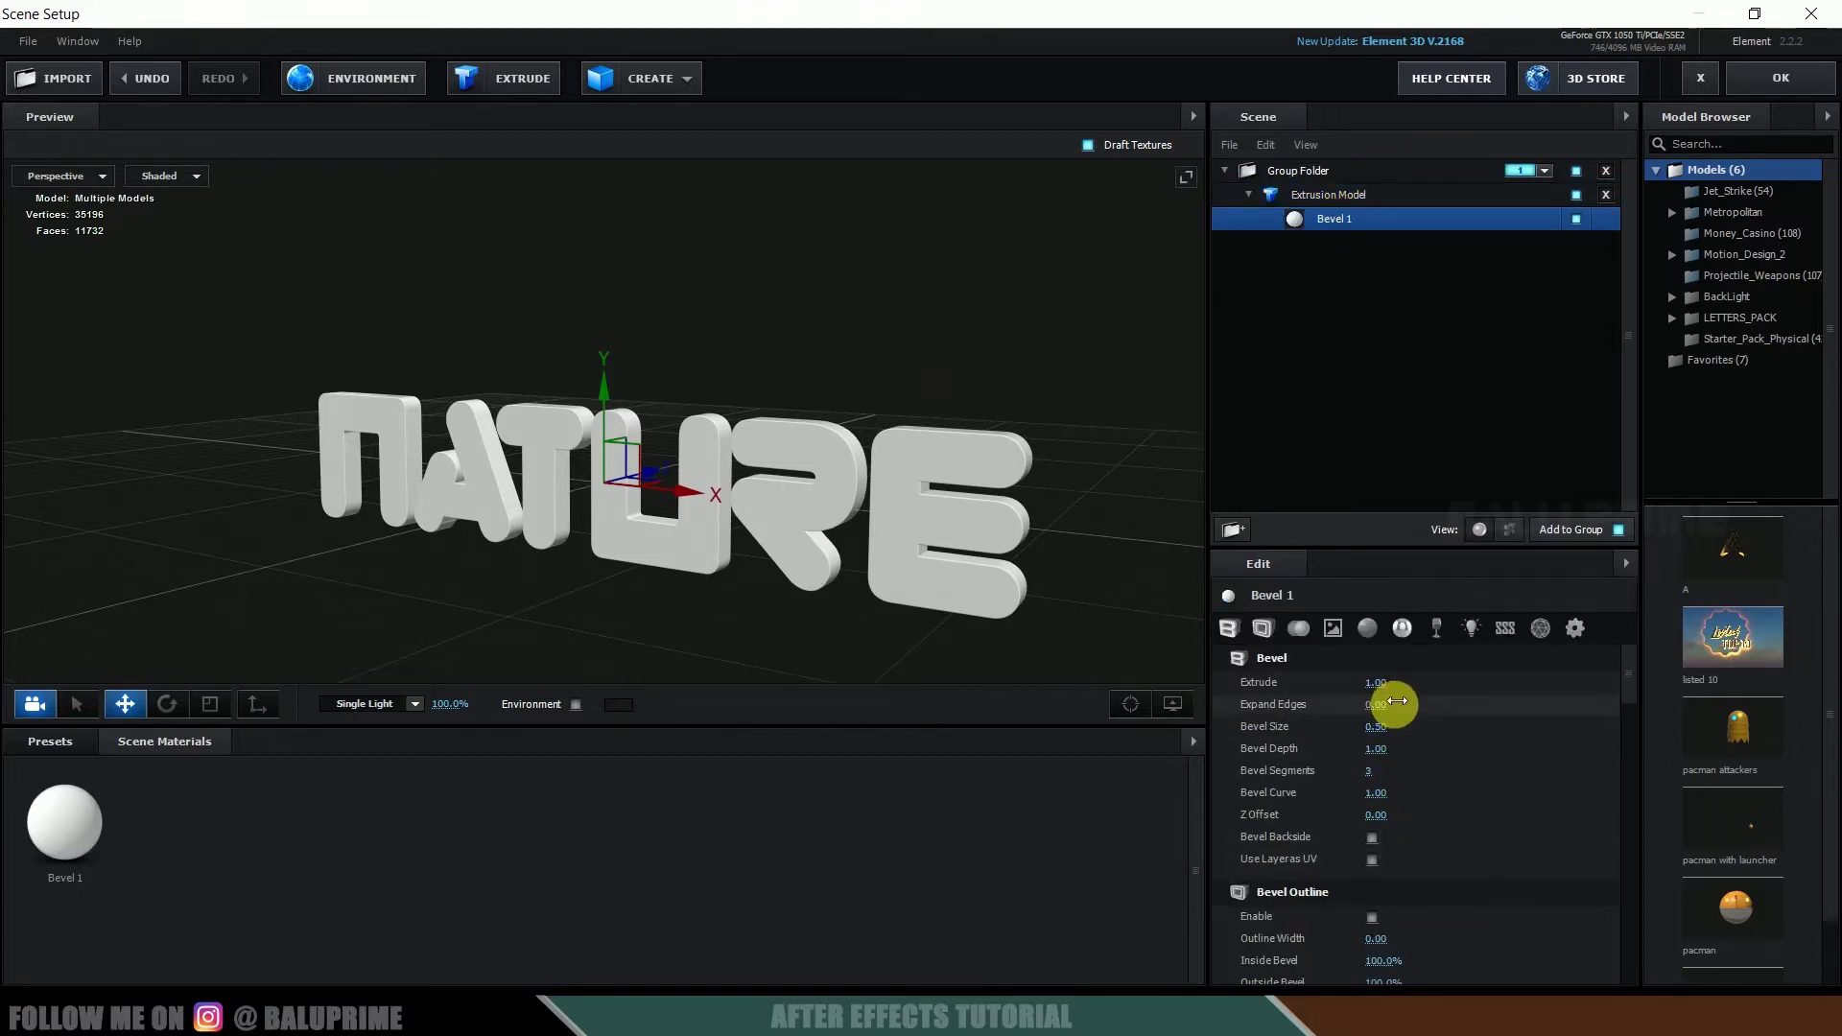
mouse_move(1398, 692)
left_mouse_down()
mouse_move(1590, 694)
mouse_move(1406, 695)
left_mouse_up()
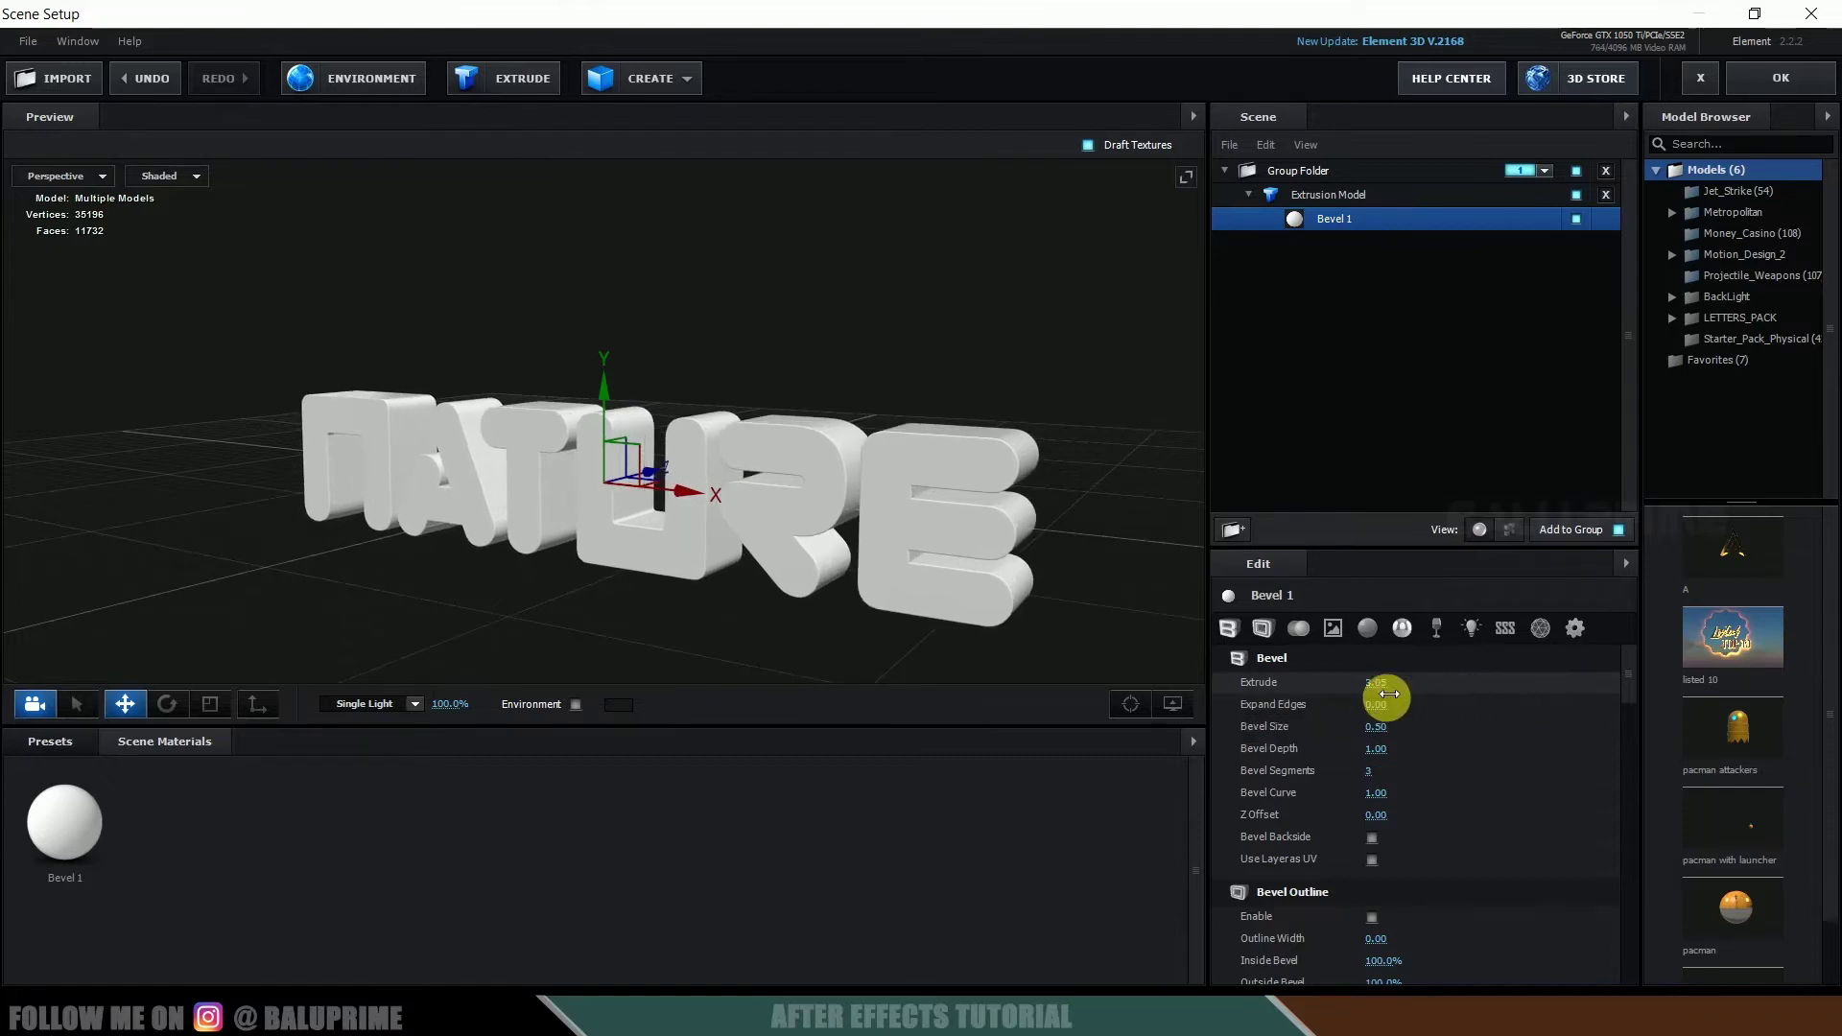
type("5")
key("Return")
left_click_drag(485, 415, 1285, 255)
Rotate the Extrusion Model 90° on X to stand the letters upright.
left_click(1342, 196)
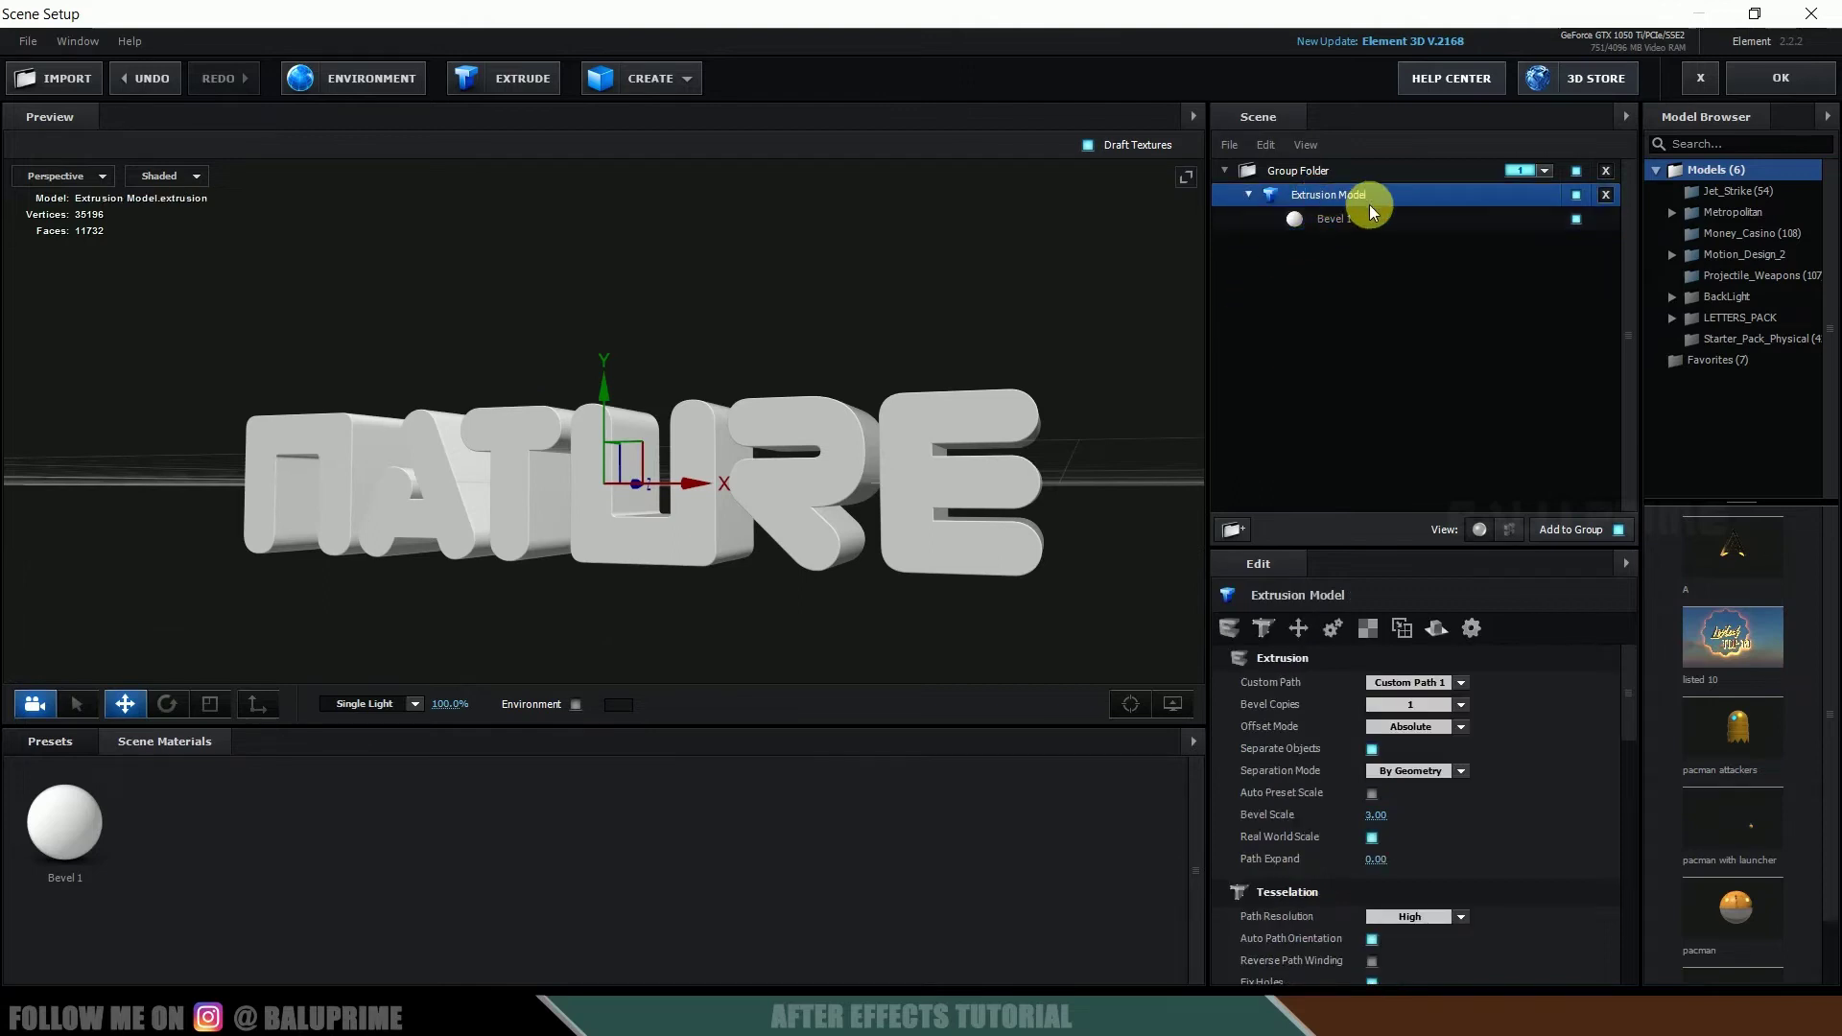
scroll(1489, 729, "down", 10)
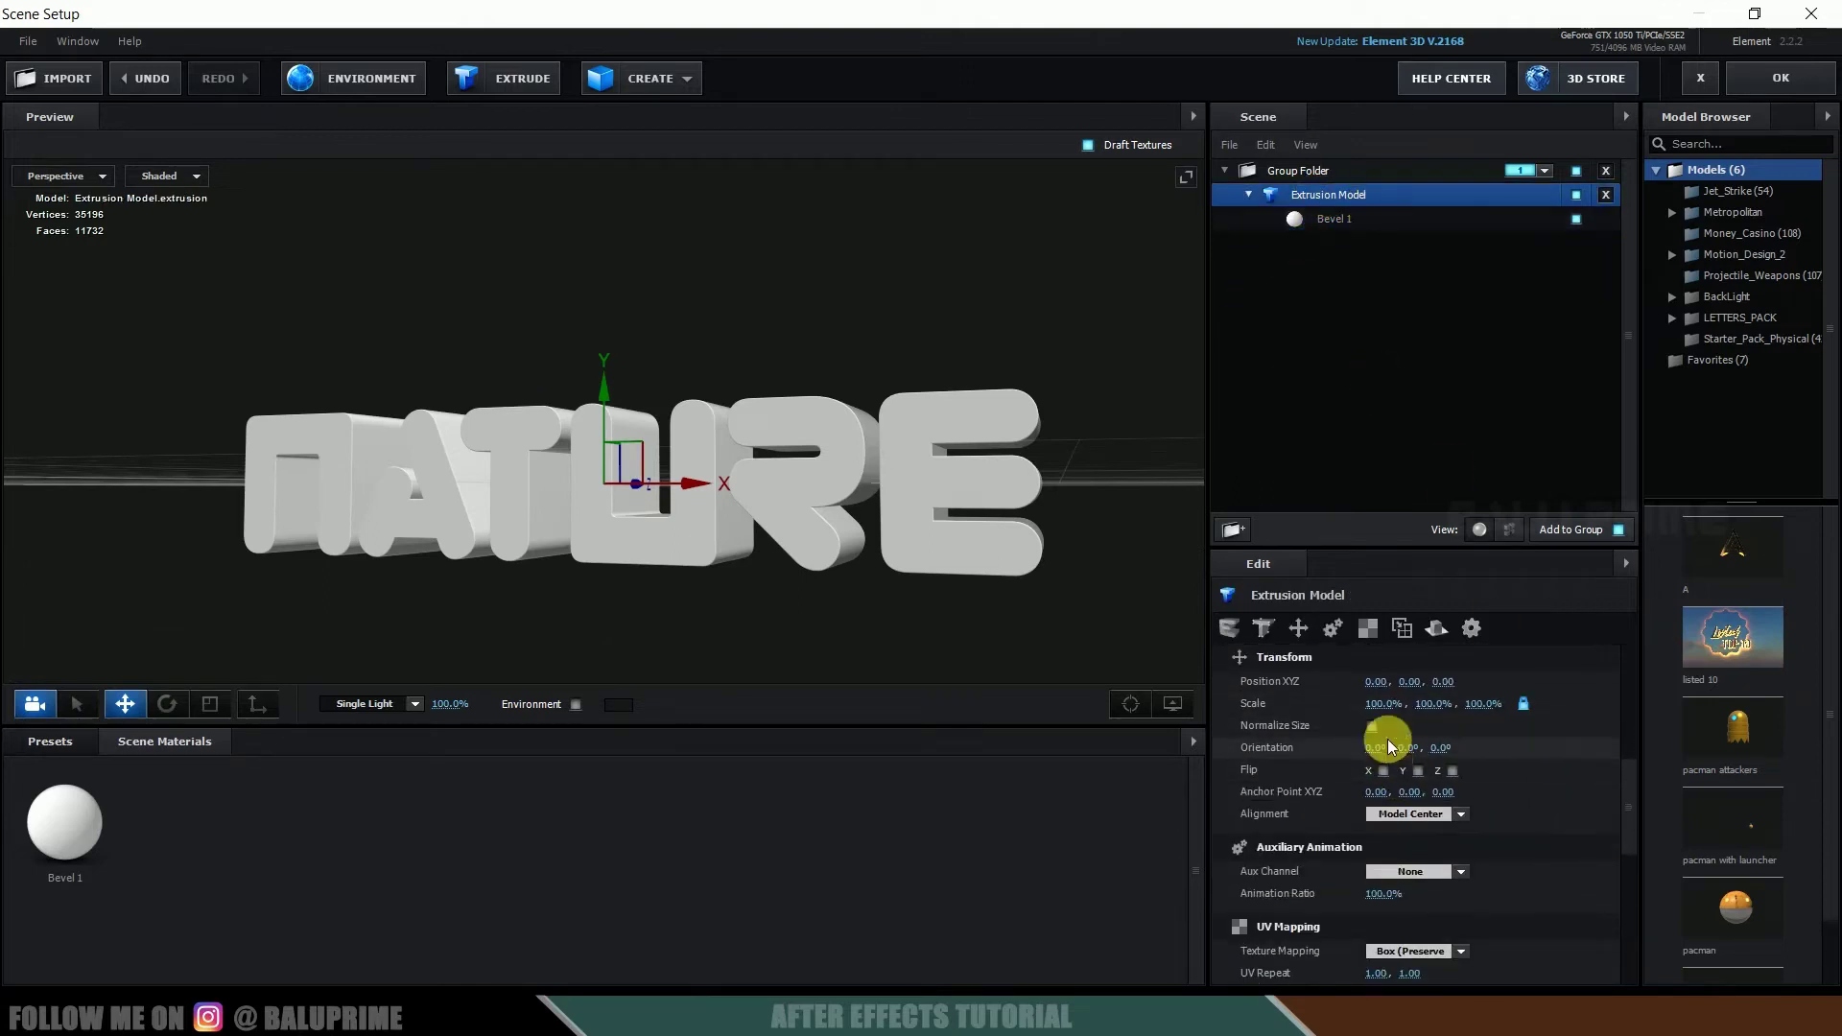
type("90")
key("Return")
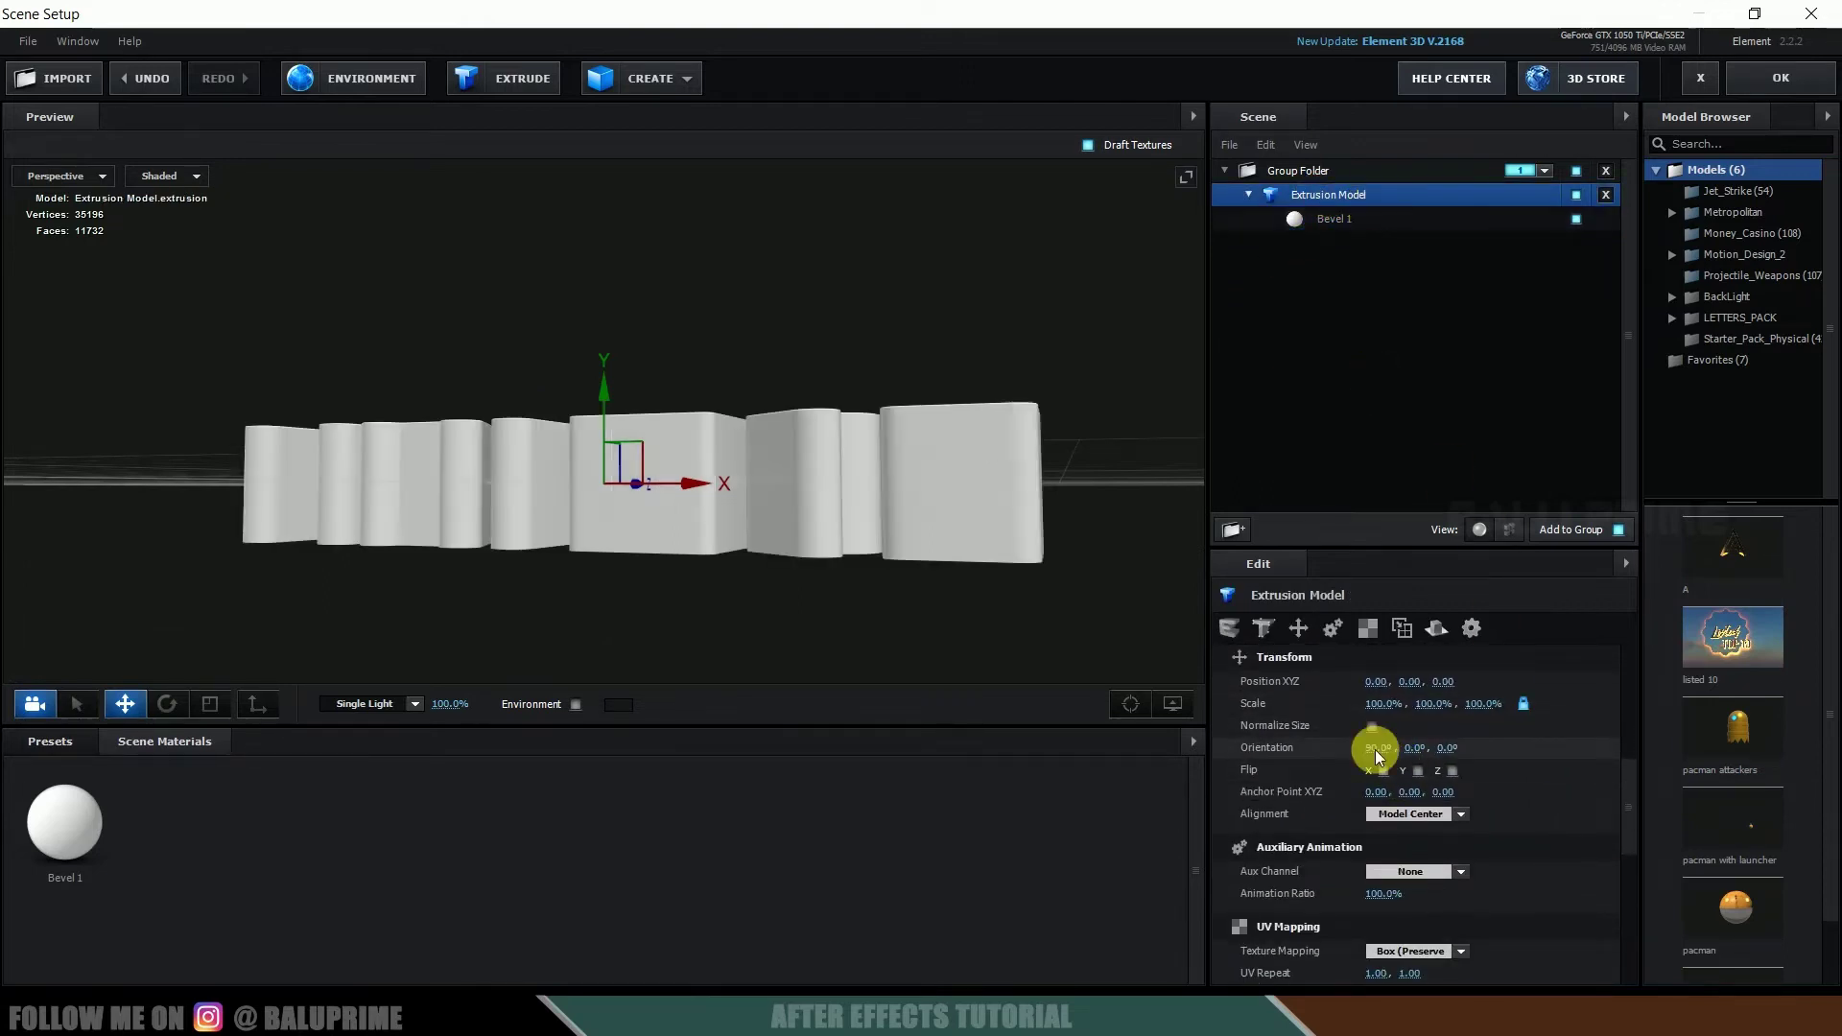
left_click_drag(361, 418, 474, 439)
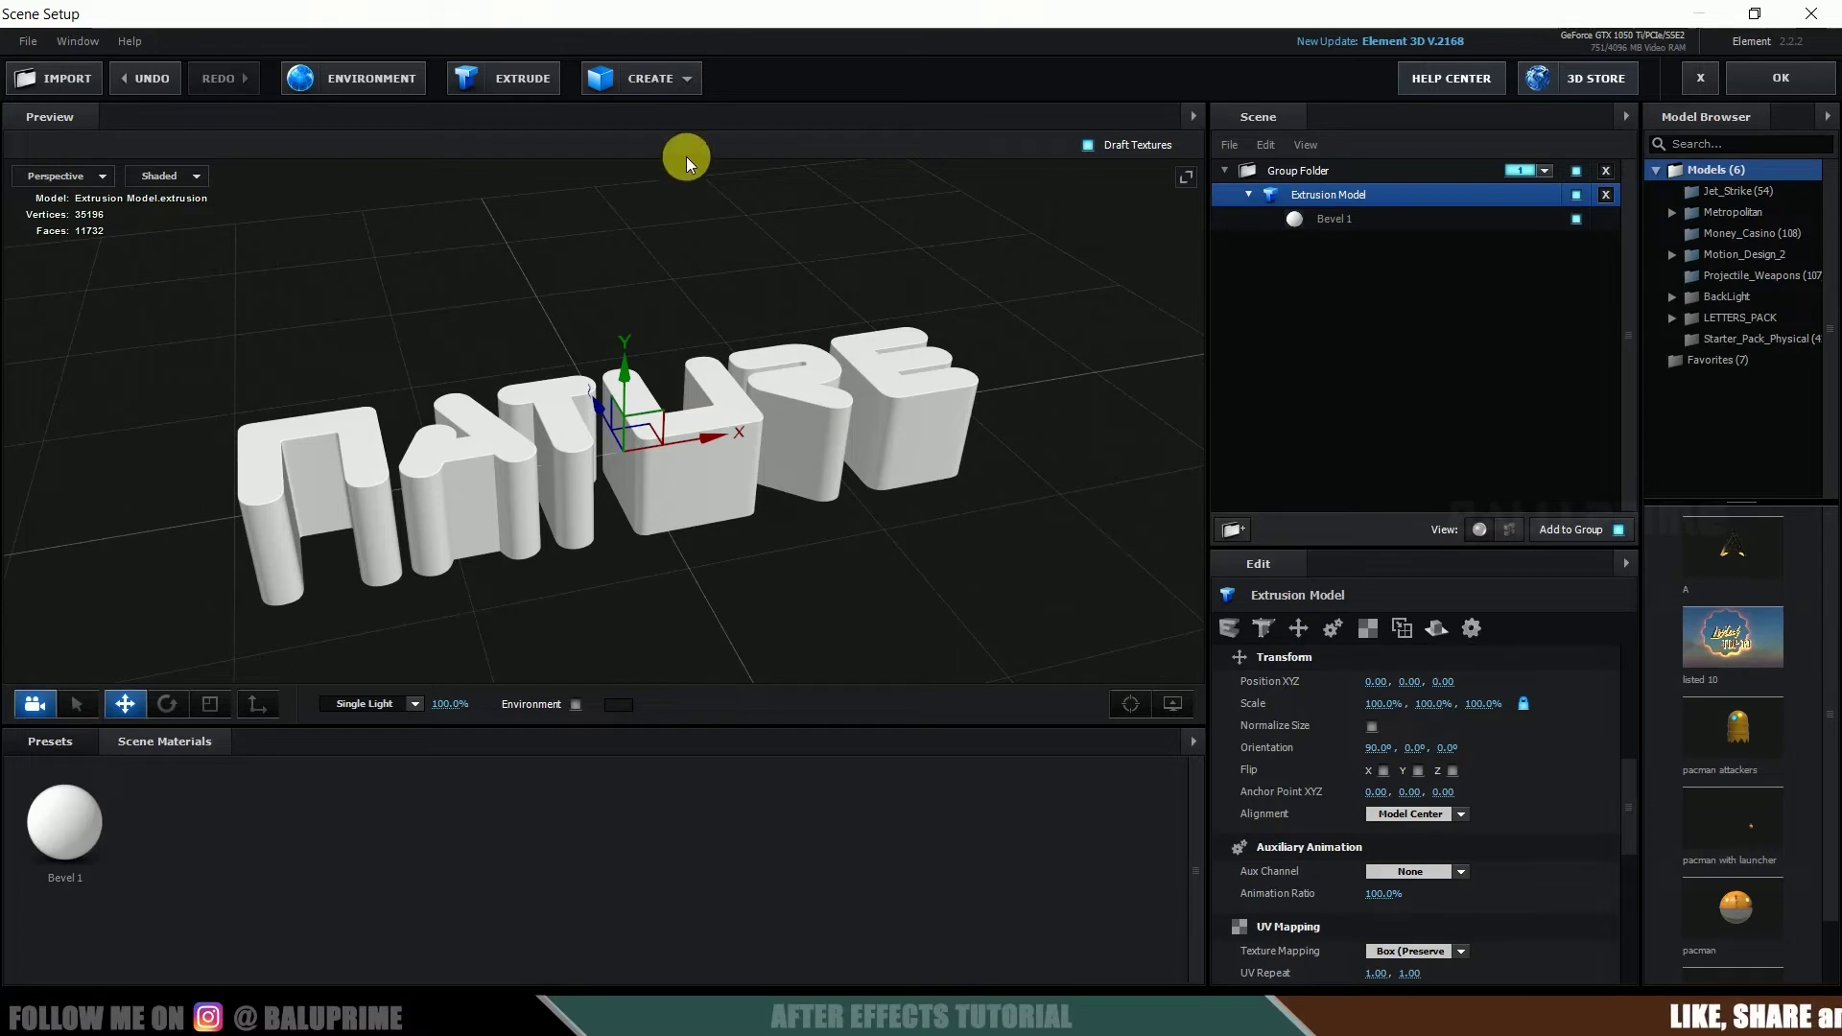
left_click(679, 85)
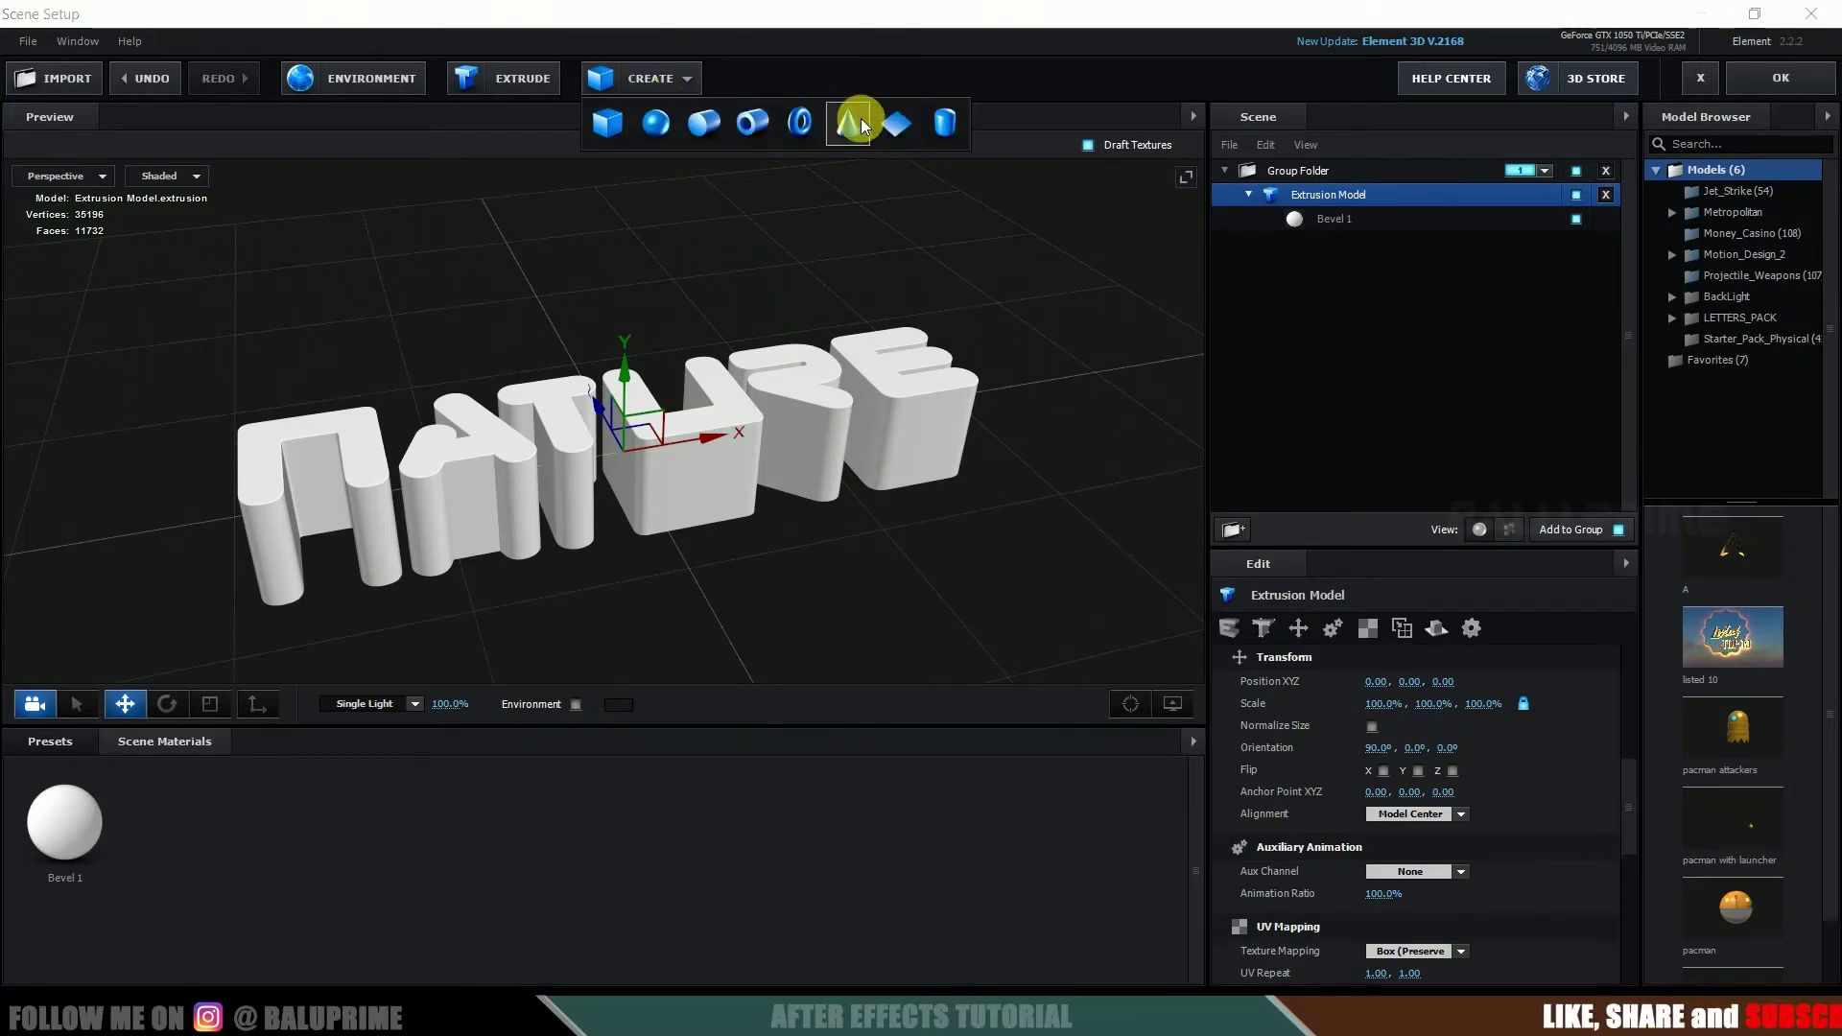
Add a 25×25 plane and lower it to Position Y -0.14 beneath the letters.
left_click(890, 121)
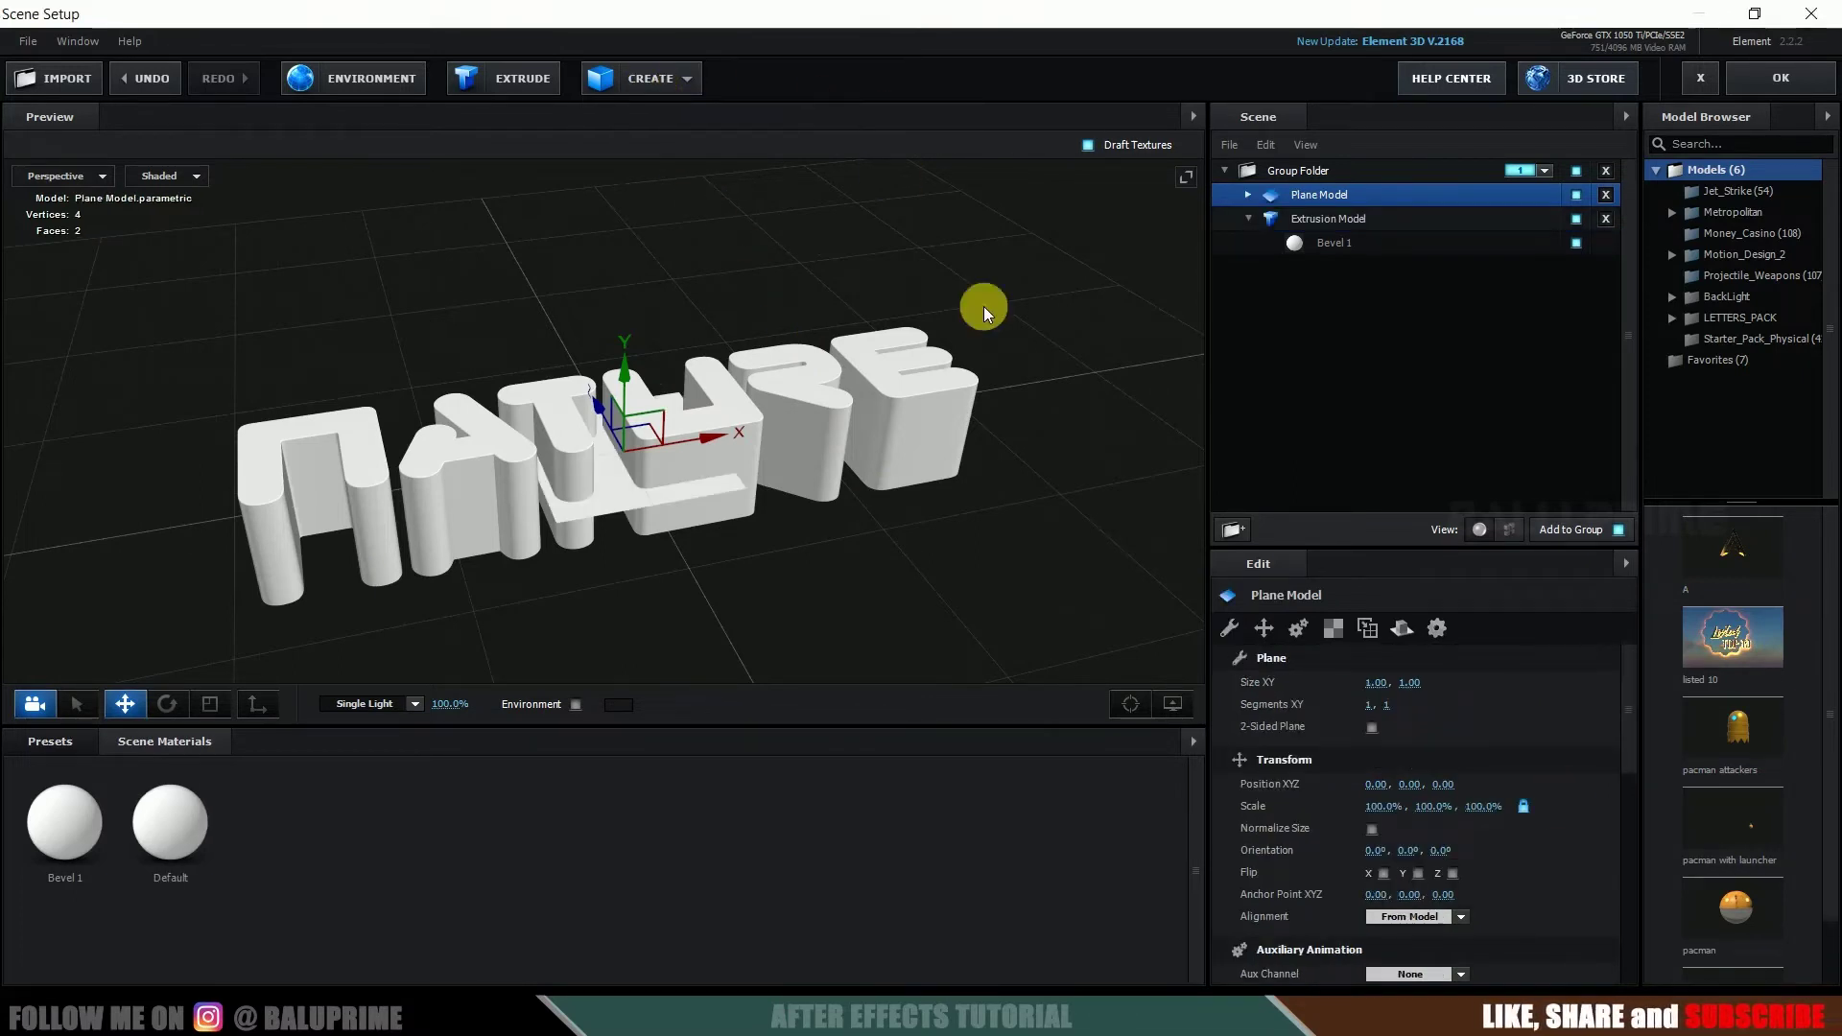
left_click(1374, 683)
type("25")
key("Return")
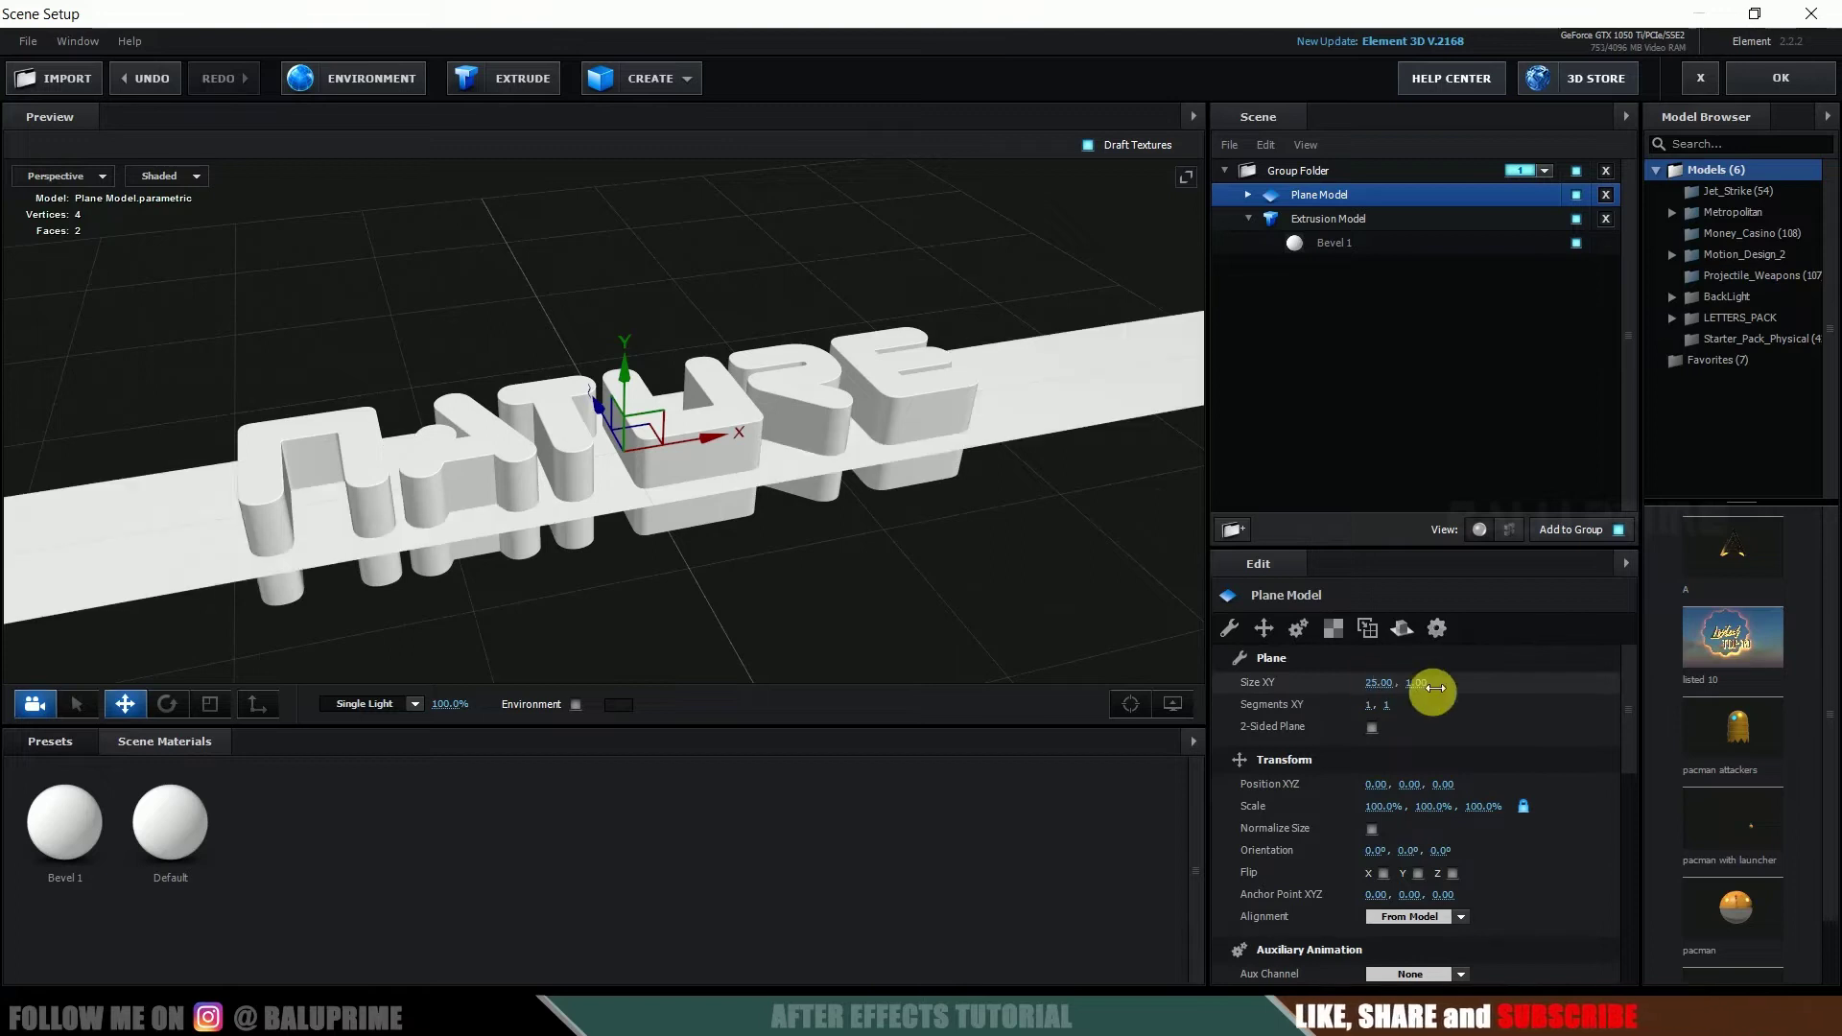
left_click(1420, 683)
type("25")
key("Return")
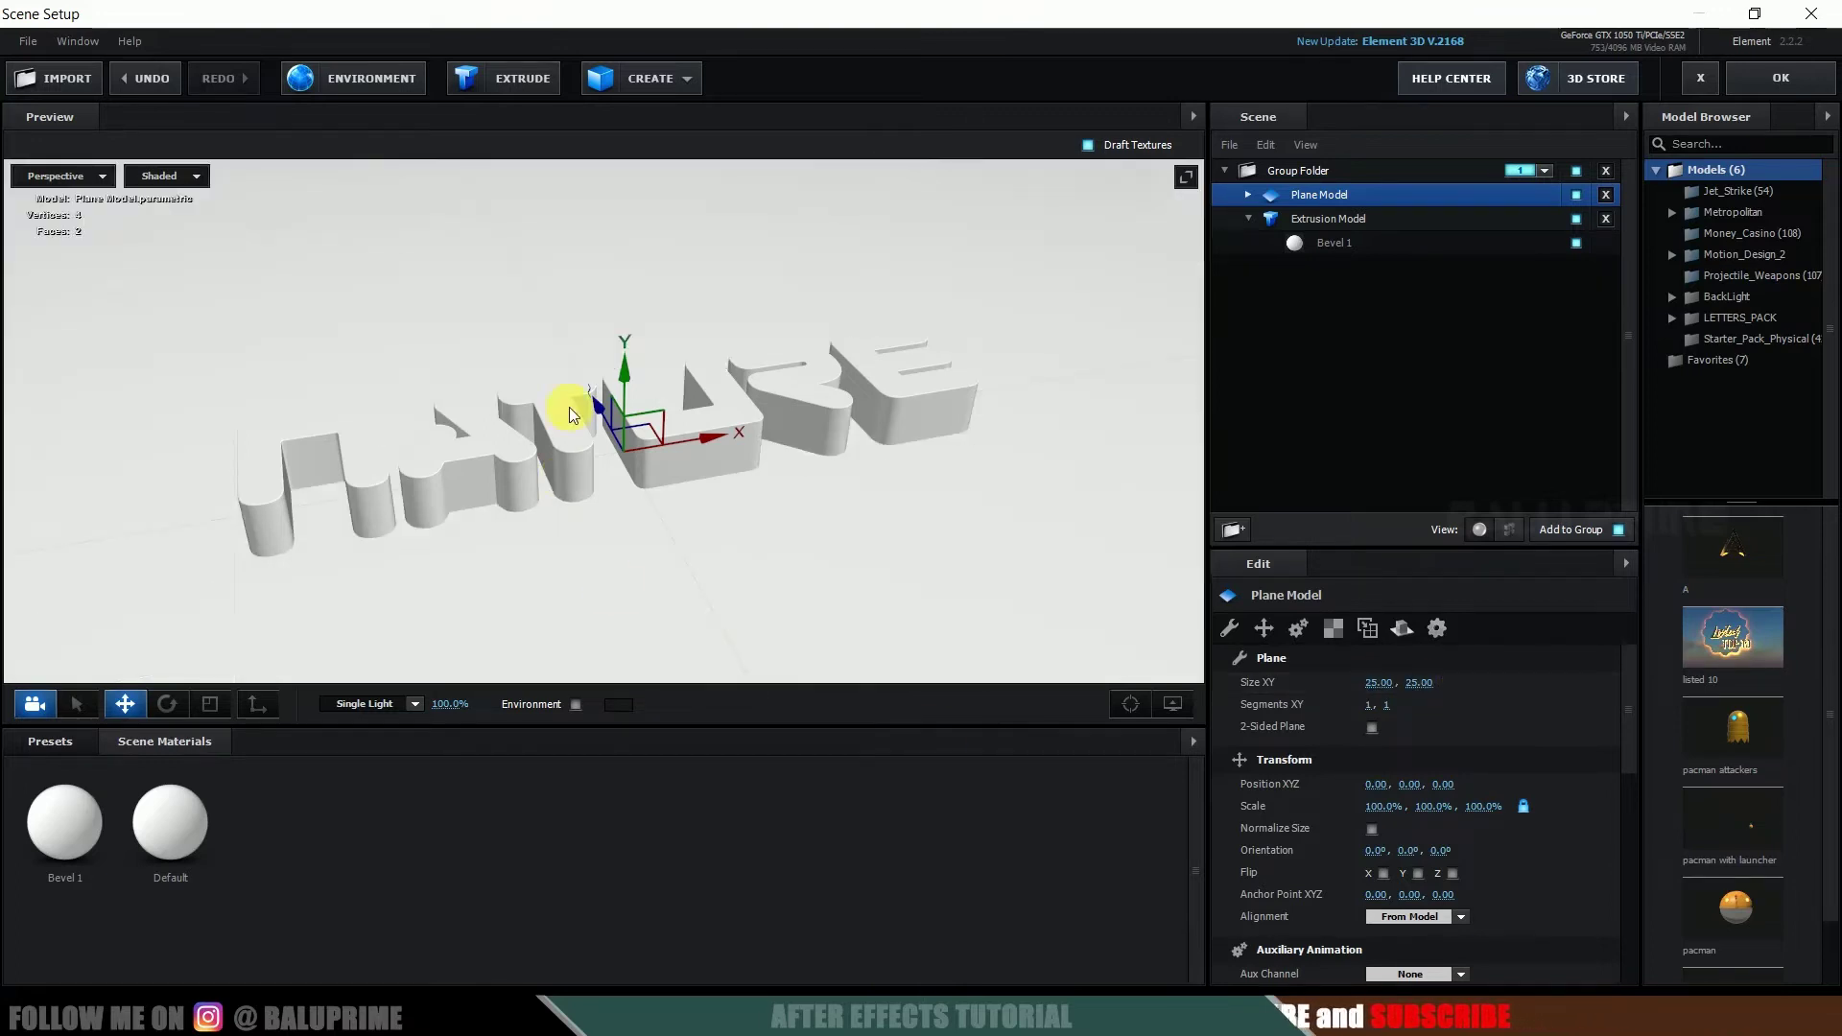
mouse_move(636, 358)
left_mouse_down()
mouse_move(619, 417)
mouse_move(633, 389)
left_mouse_up()
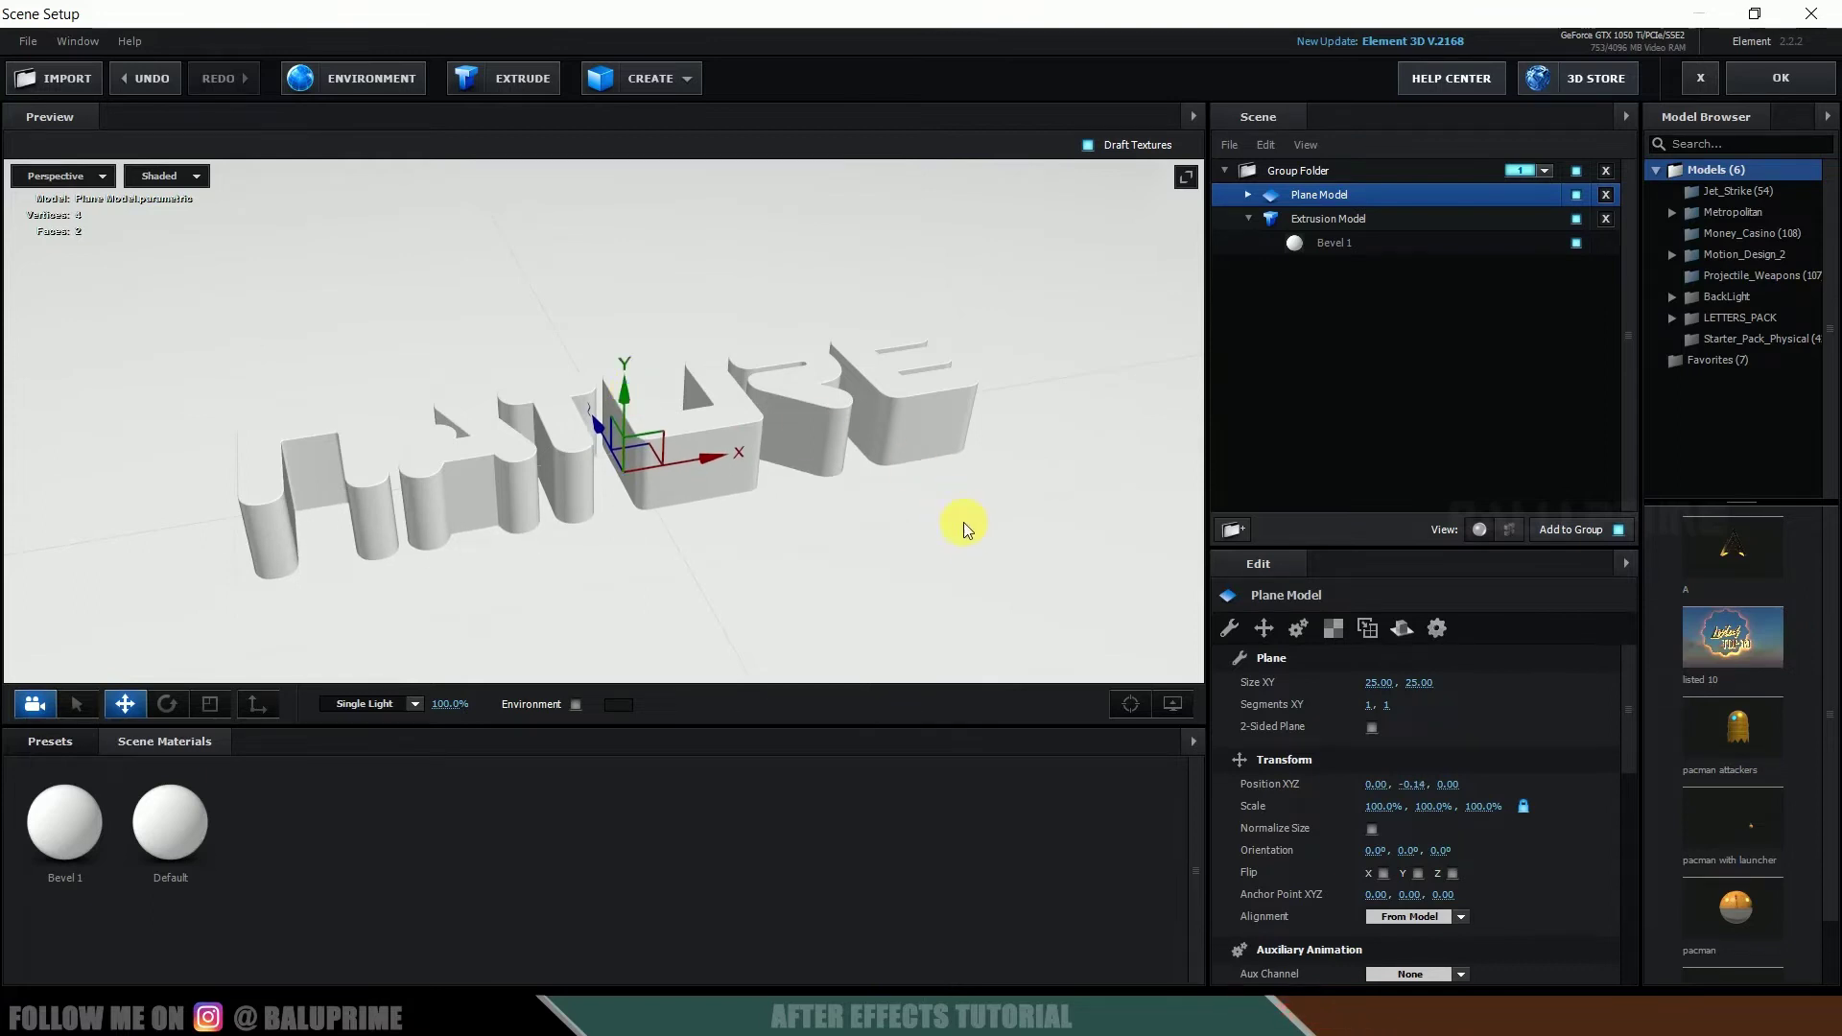
left_click_drag(963, 522, 1542, 285)
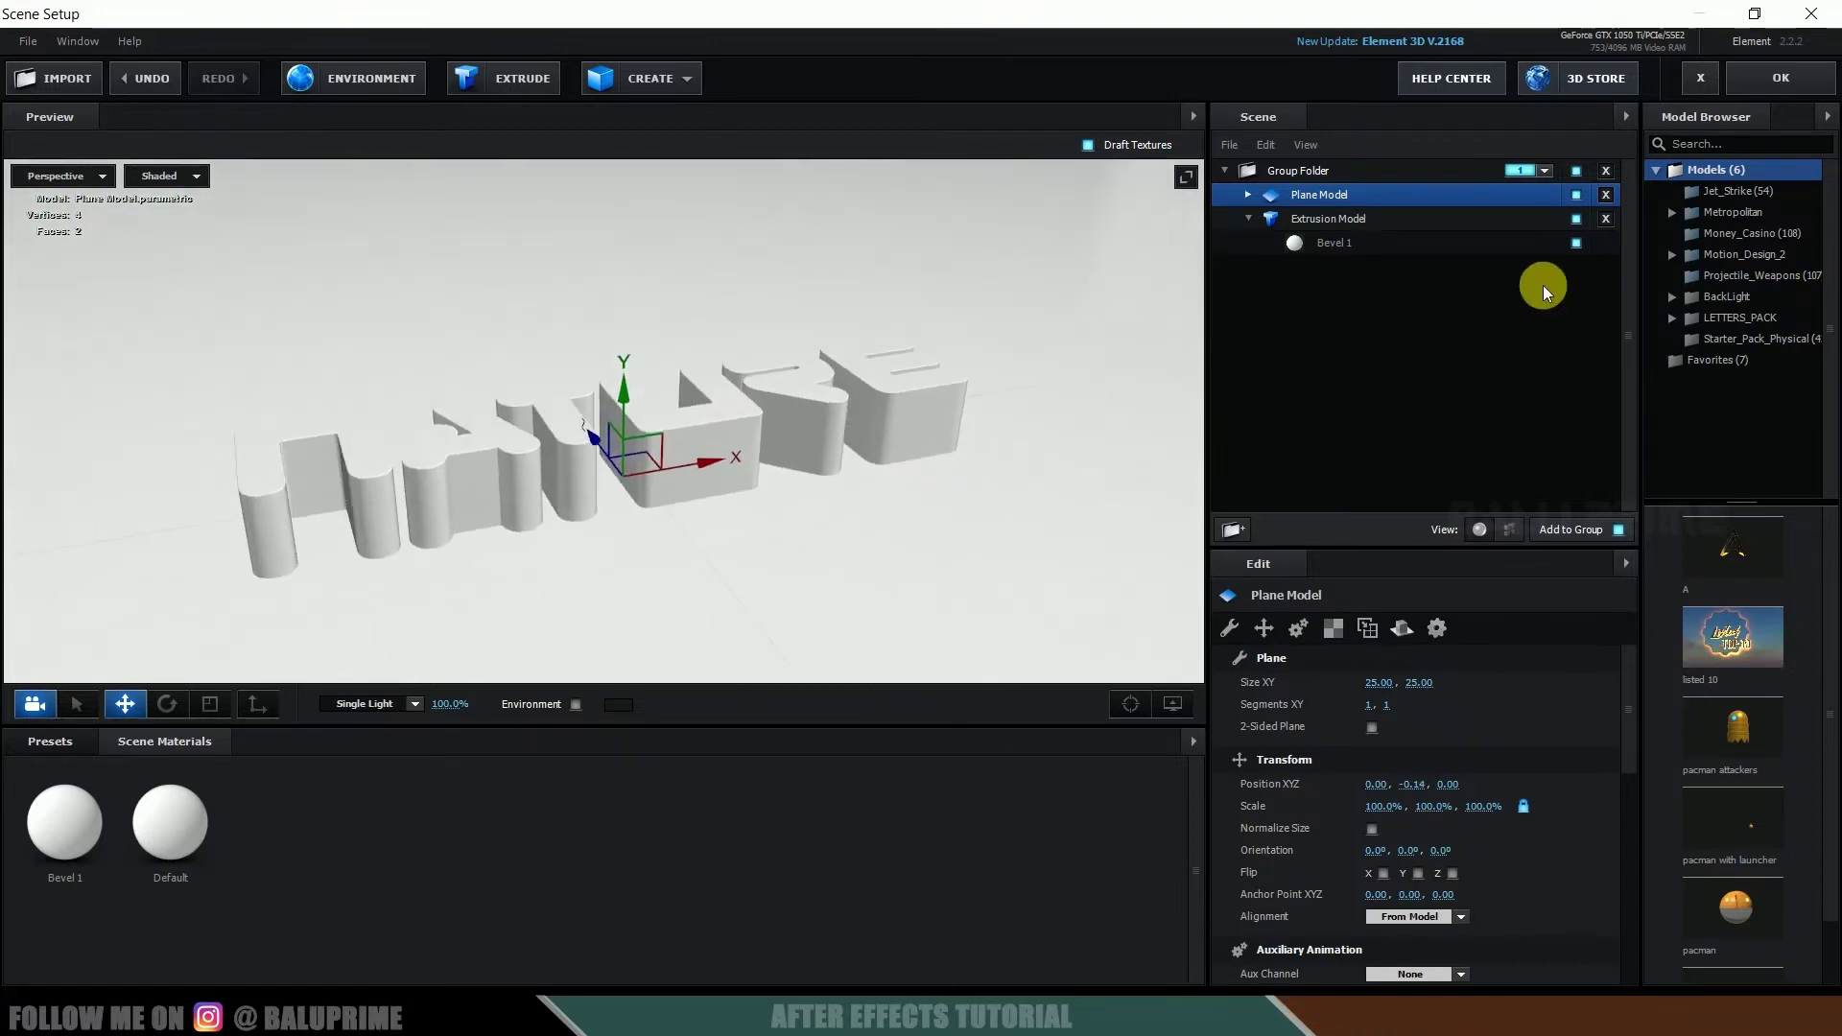
Duplicate the NATURE Extrusion Model and select the copy's bevel.
left_click(1340, 223)
right_click(1337, 221)
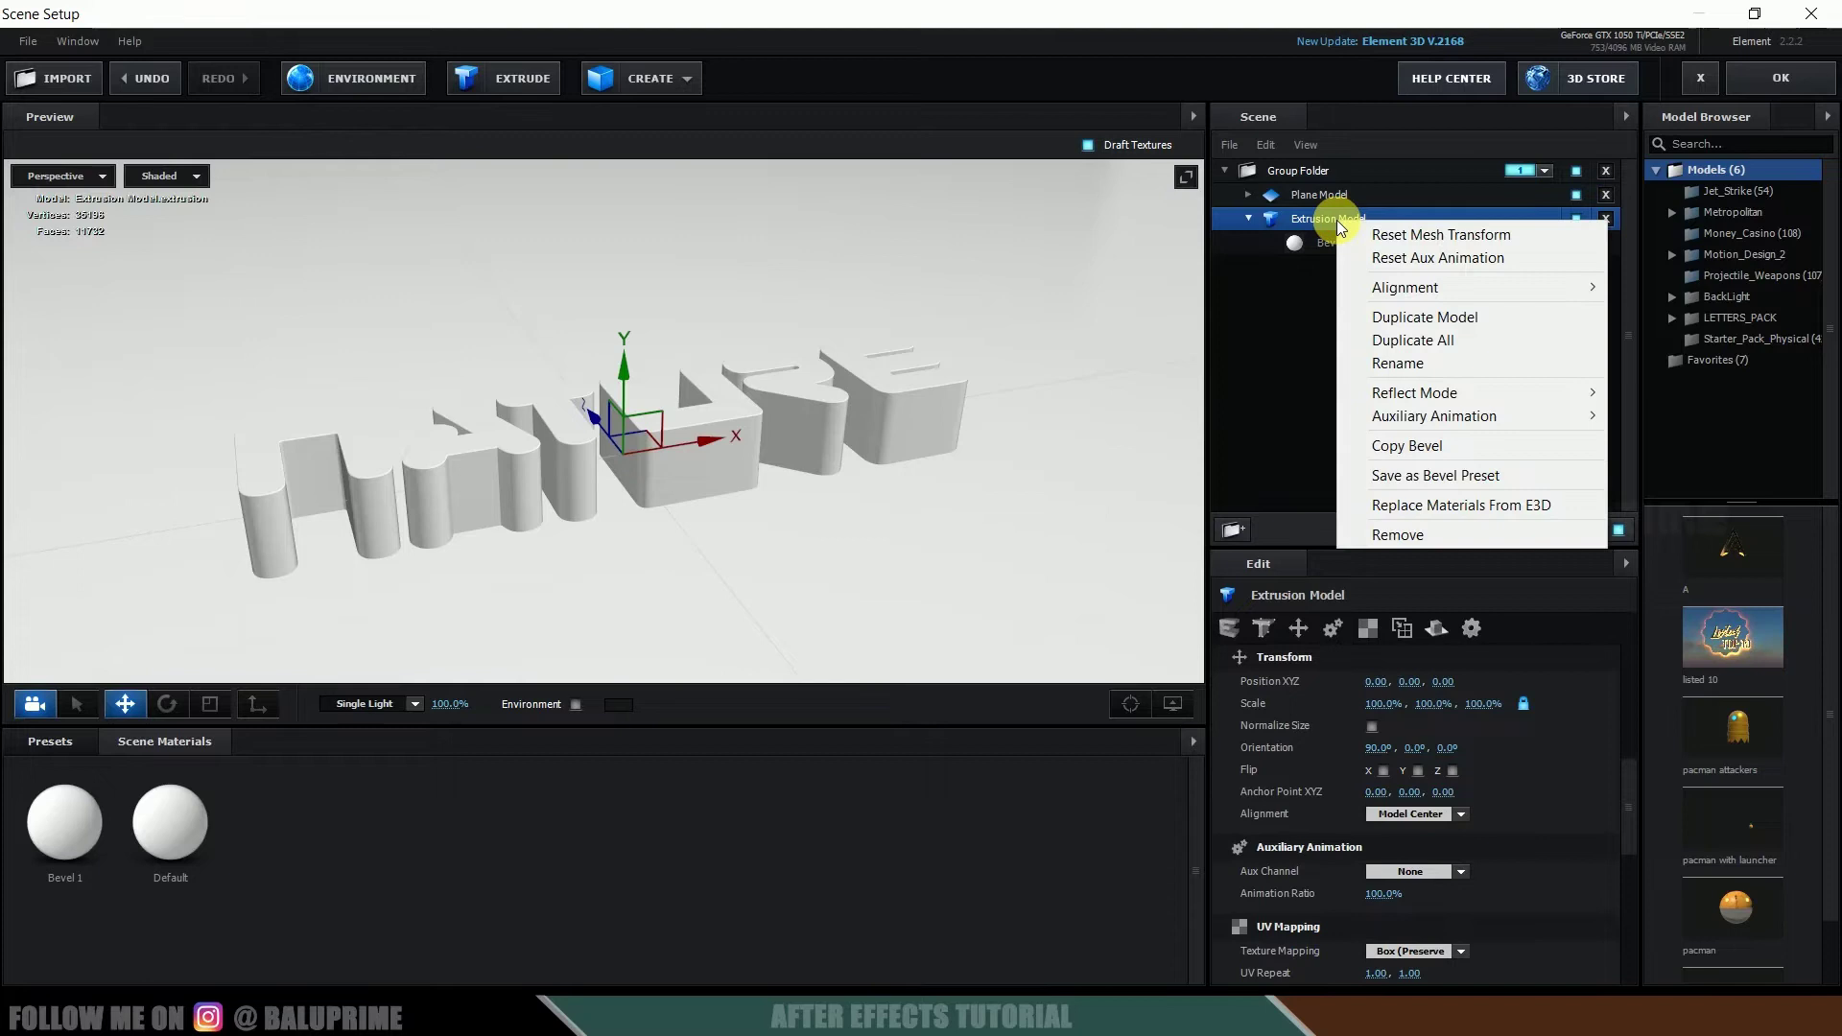
left_click(1452, 313)
left_click(1311, 265)
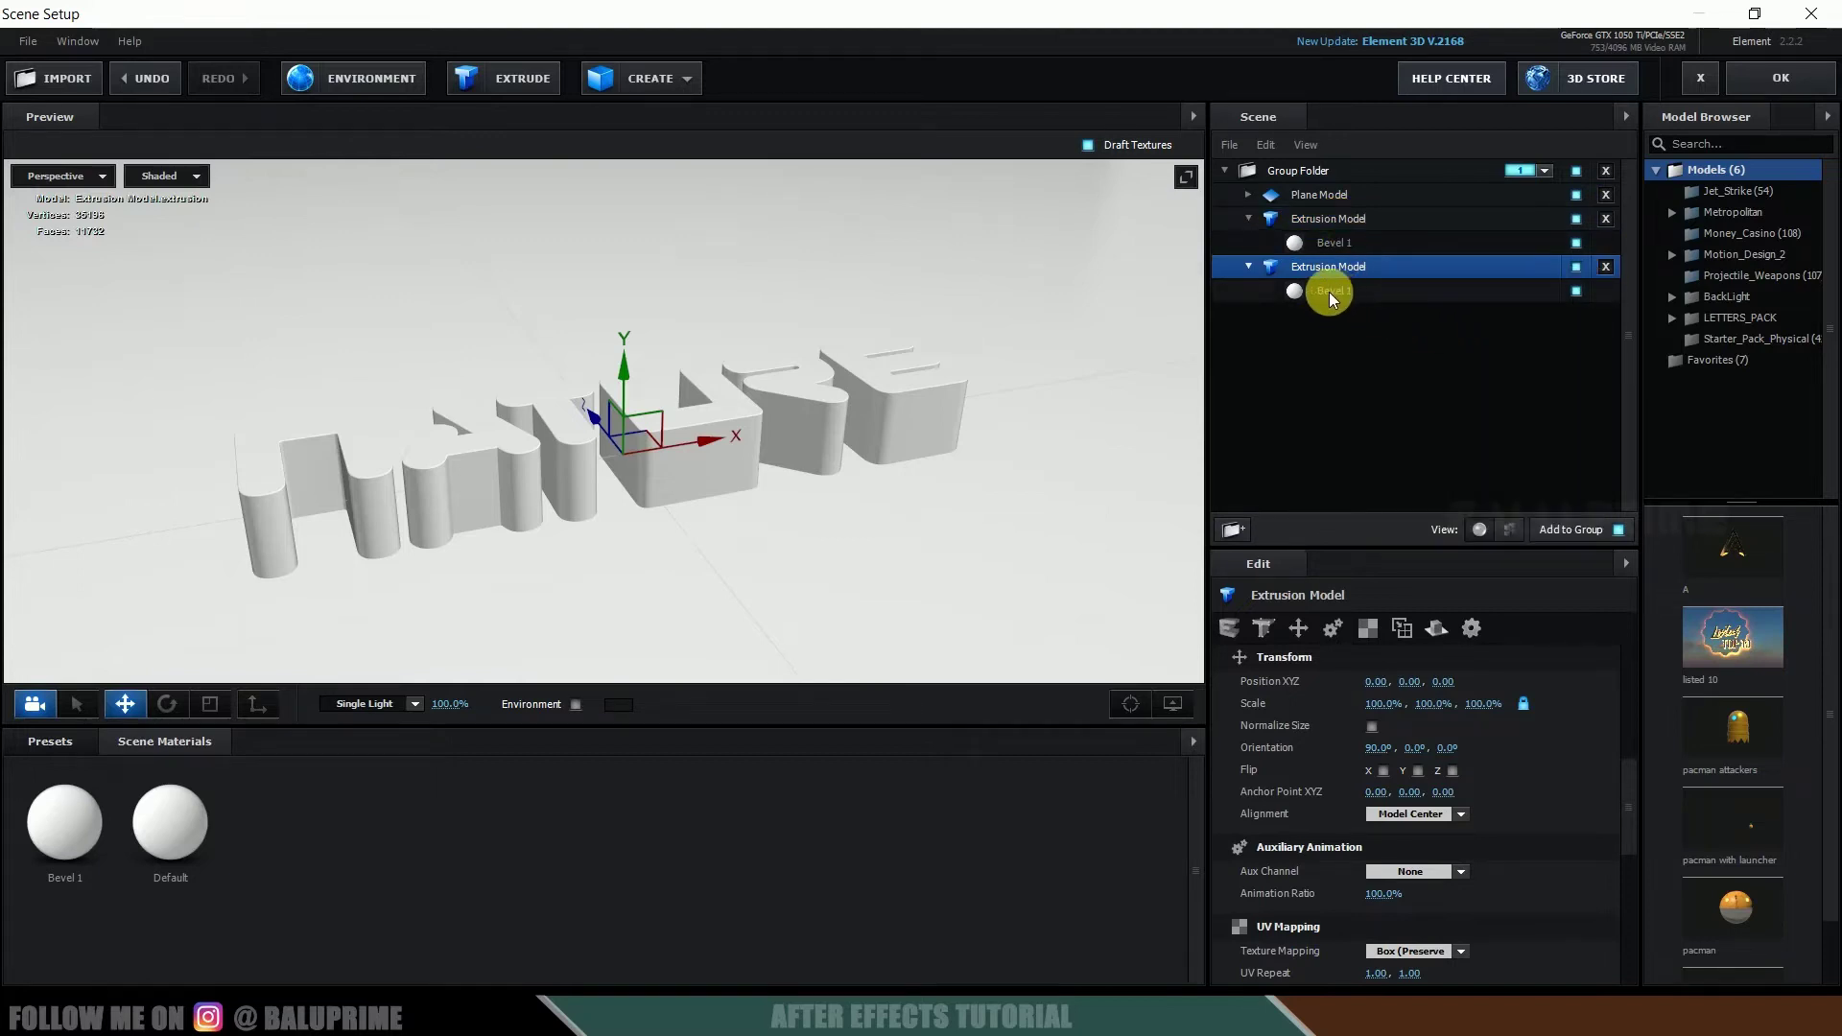
left_click(1327, 290)
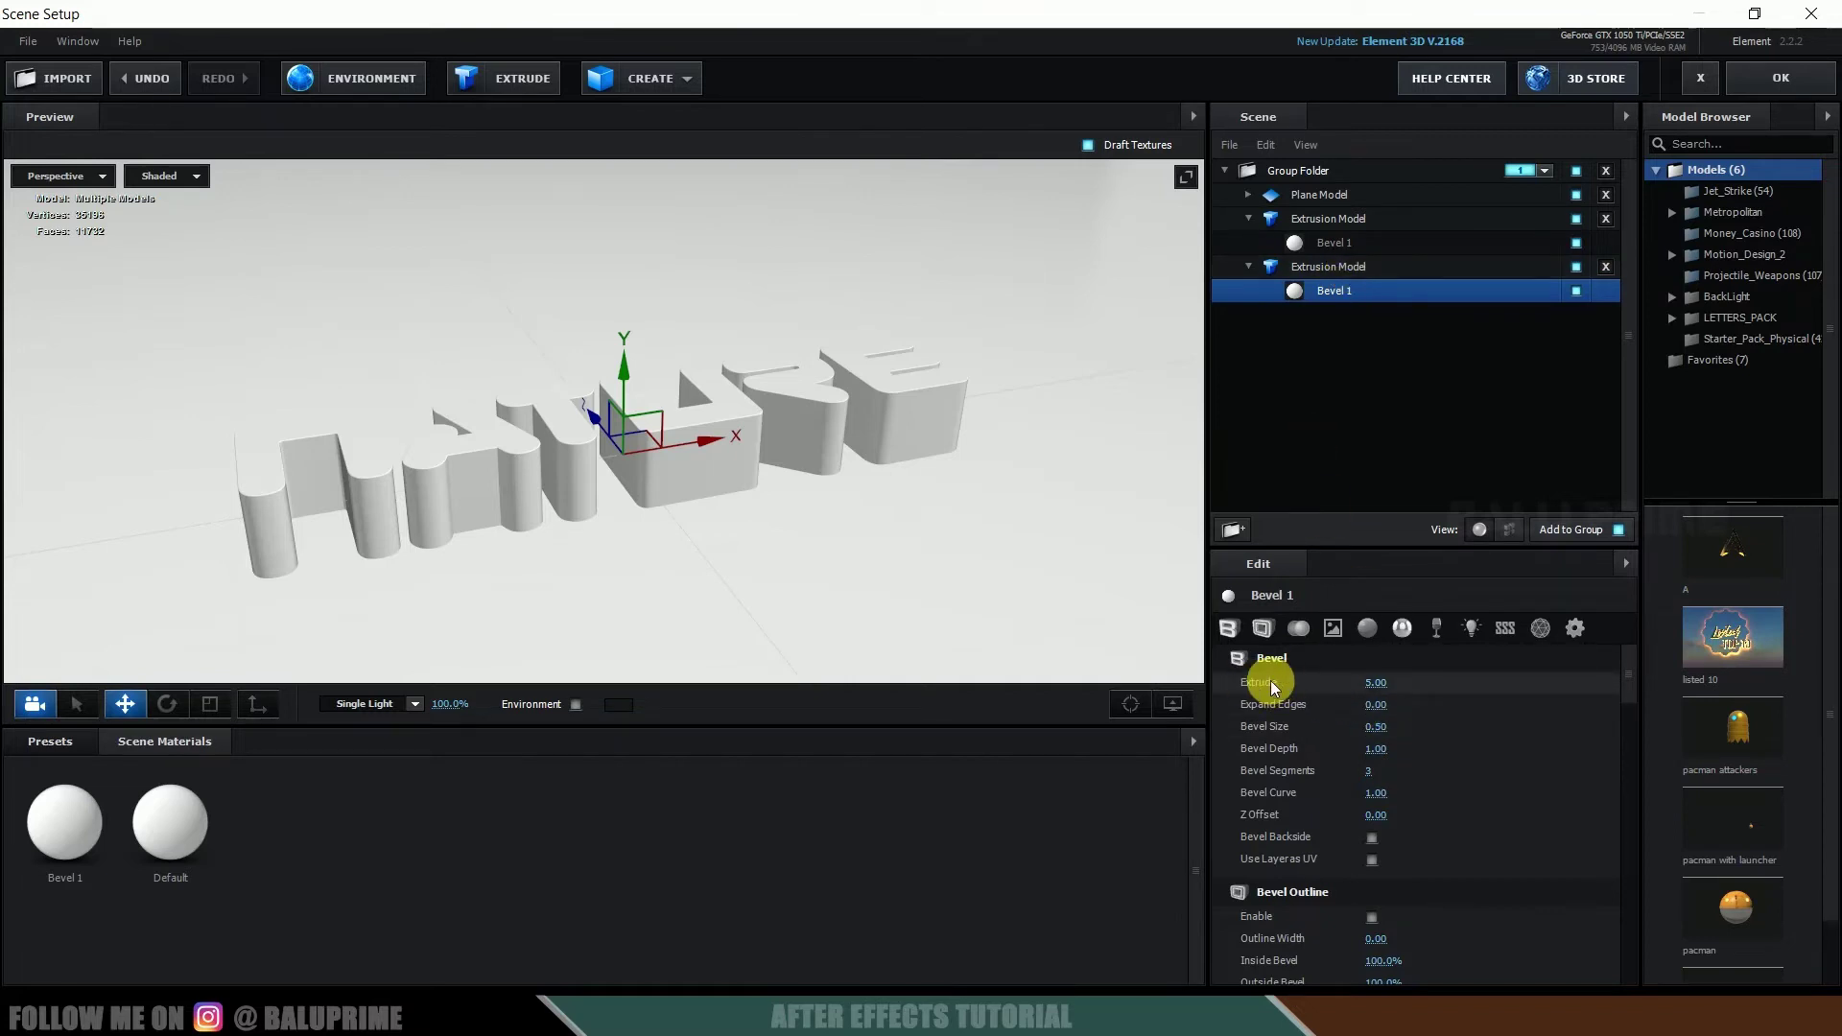
Set the duplicate's Extrude to 6 and enable its Bevel Outline.
left_click(1387, 679)
type("6")
key("Return")
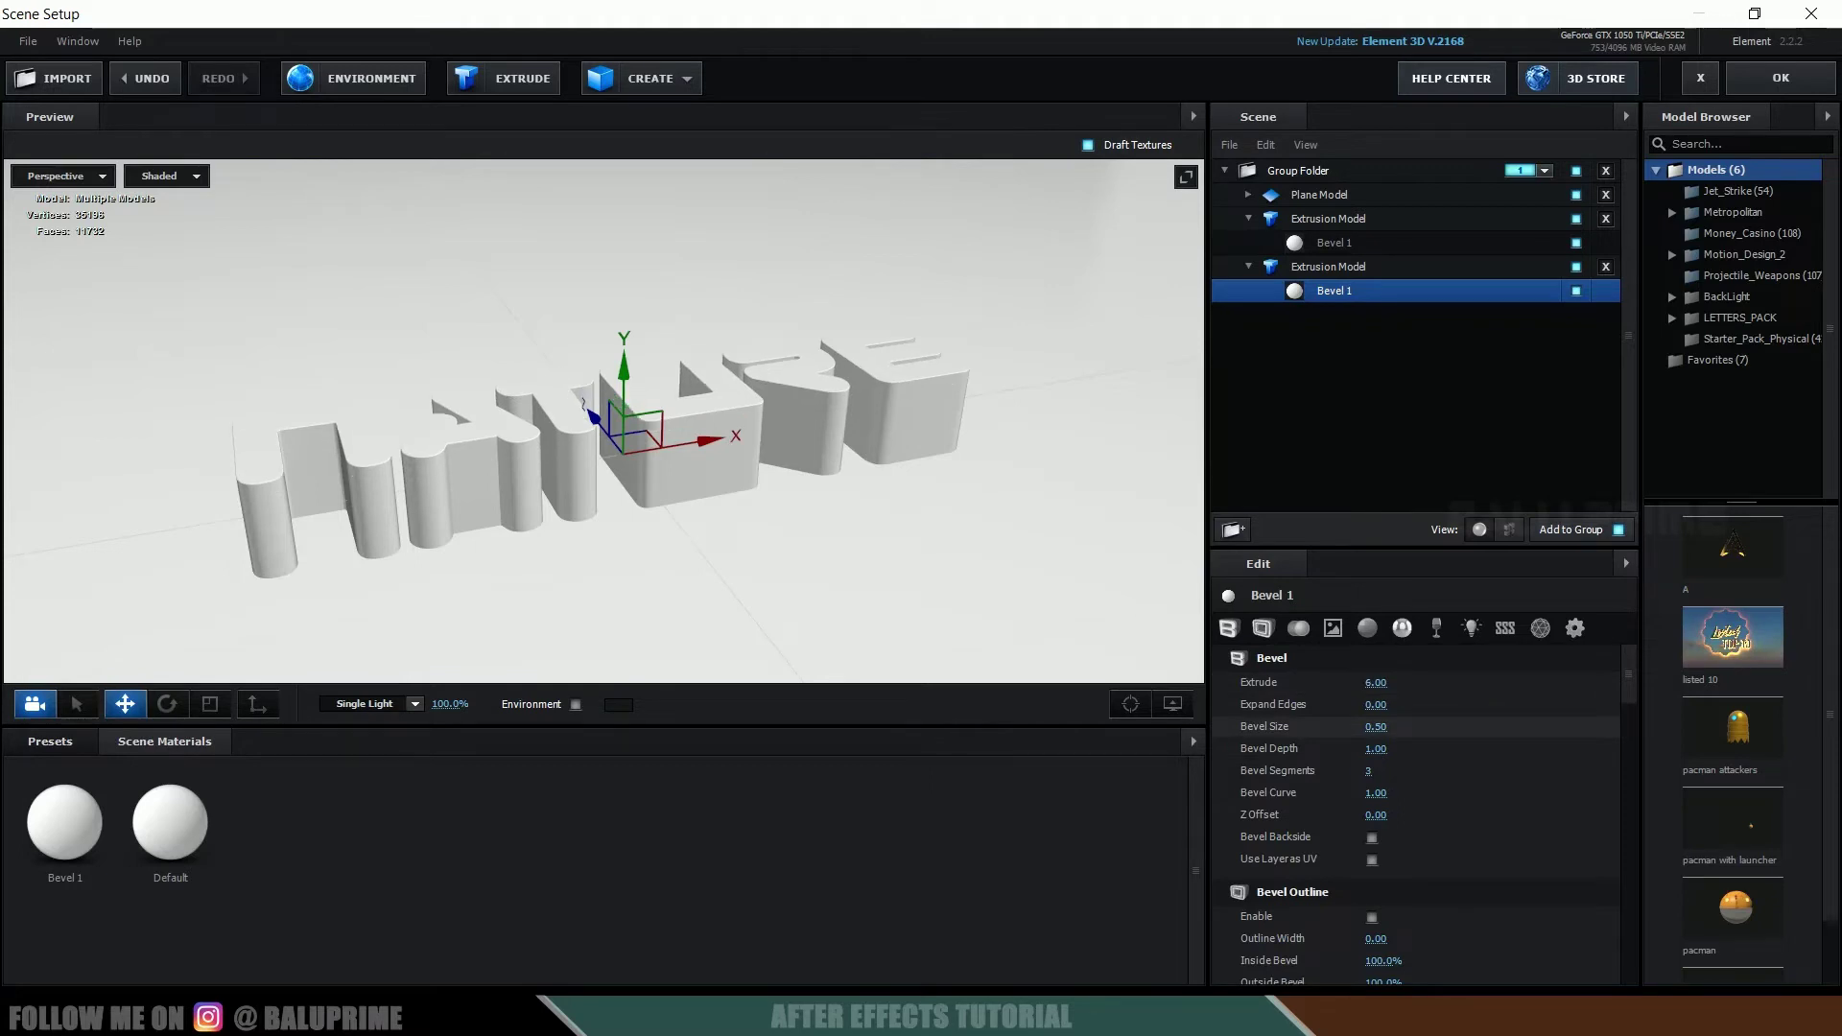
scroll(1223, 940, "down", 1)
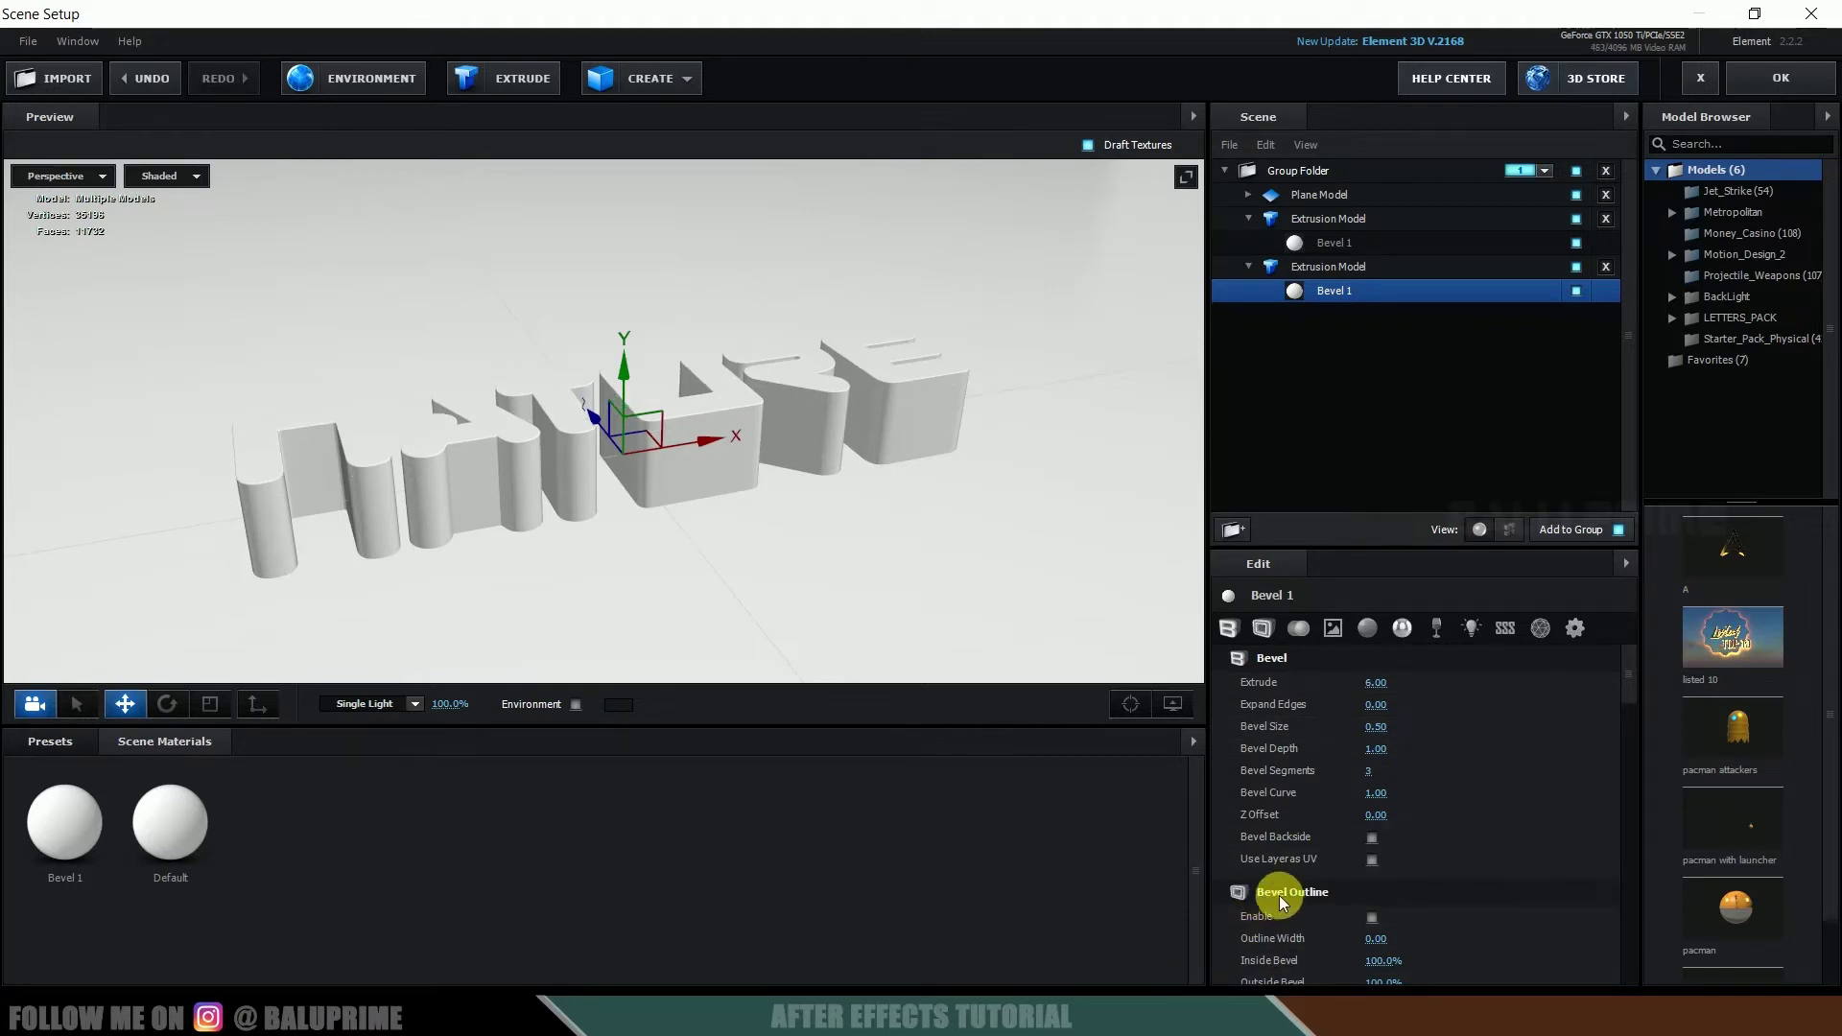
scroll(1304, 909, "down", 2)
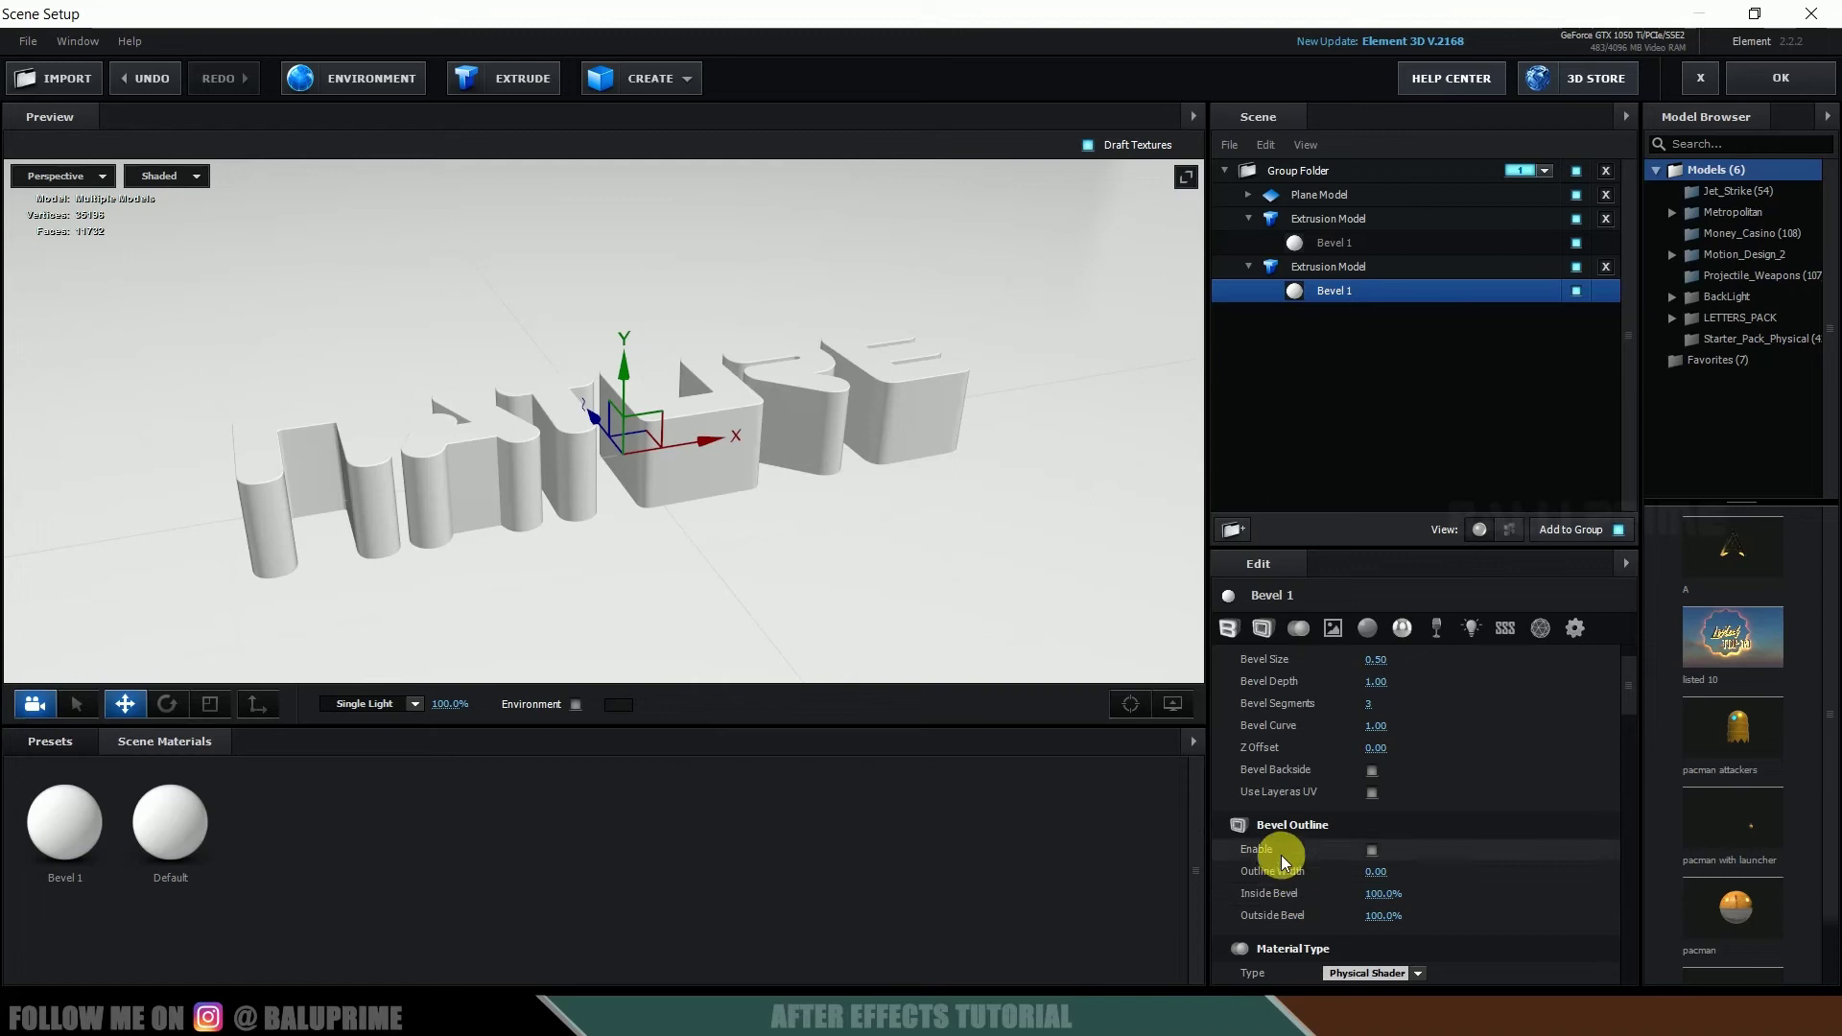
left_click(1371, 849)
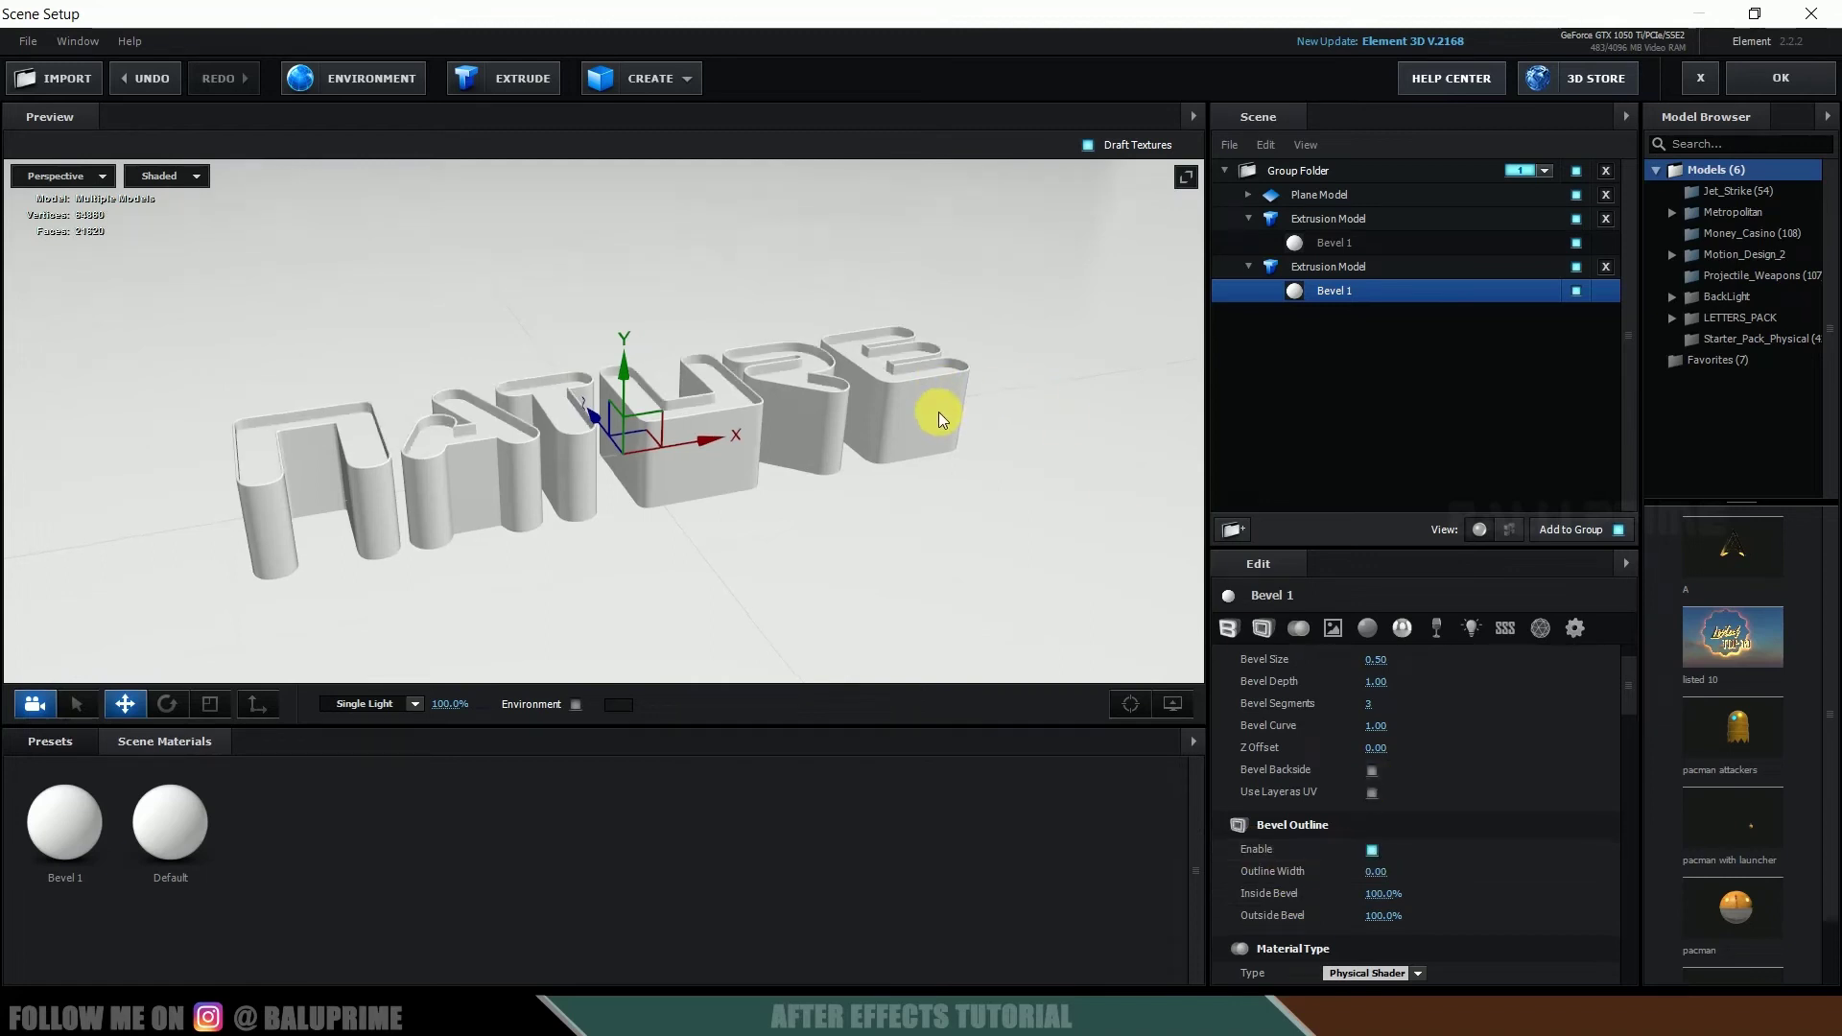
scroll(921, 404, "up", 4)
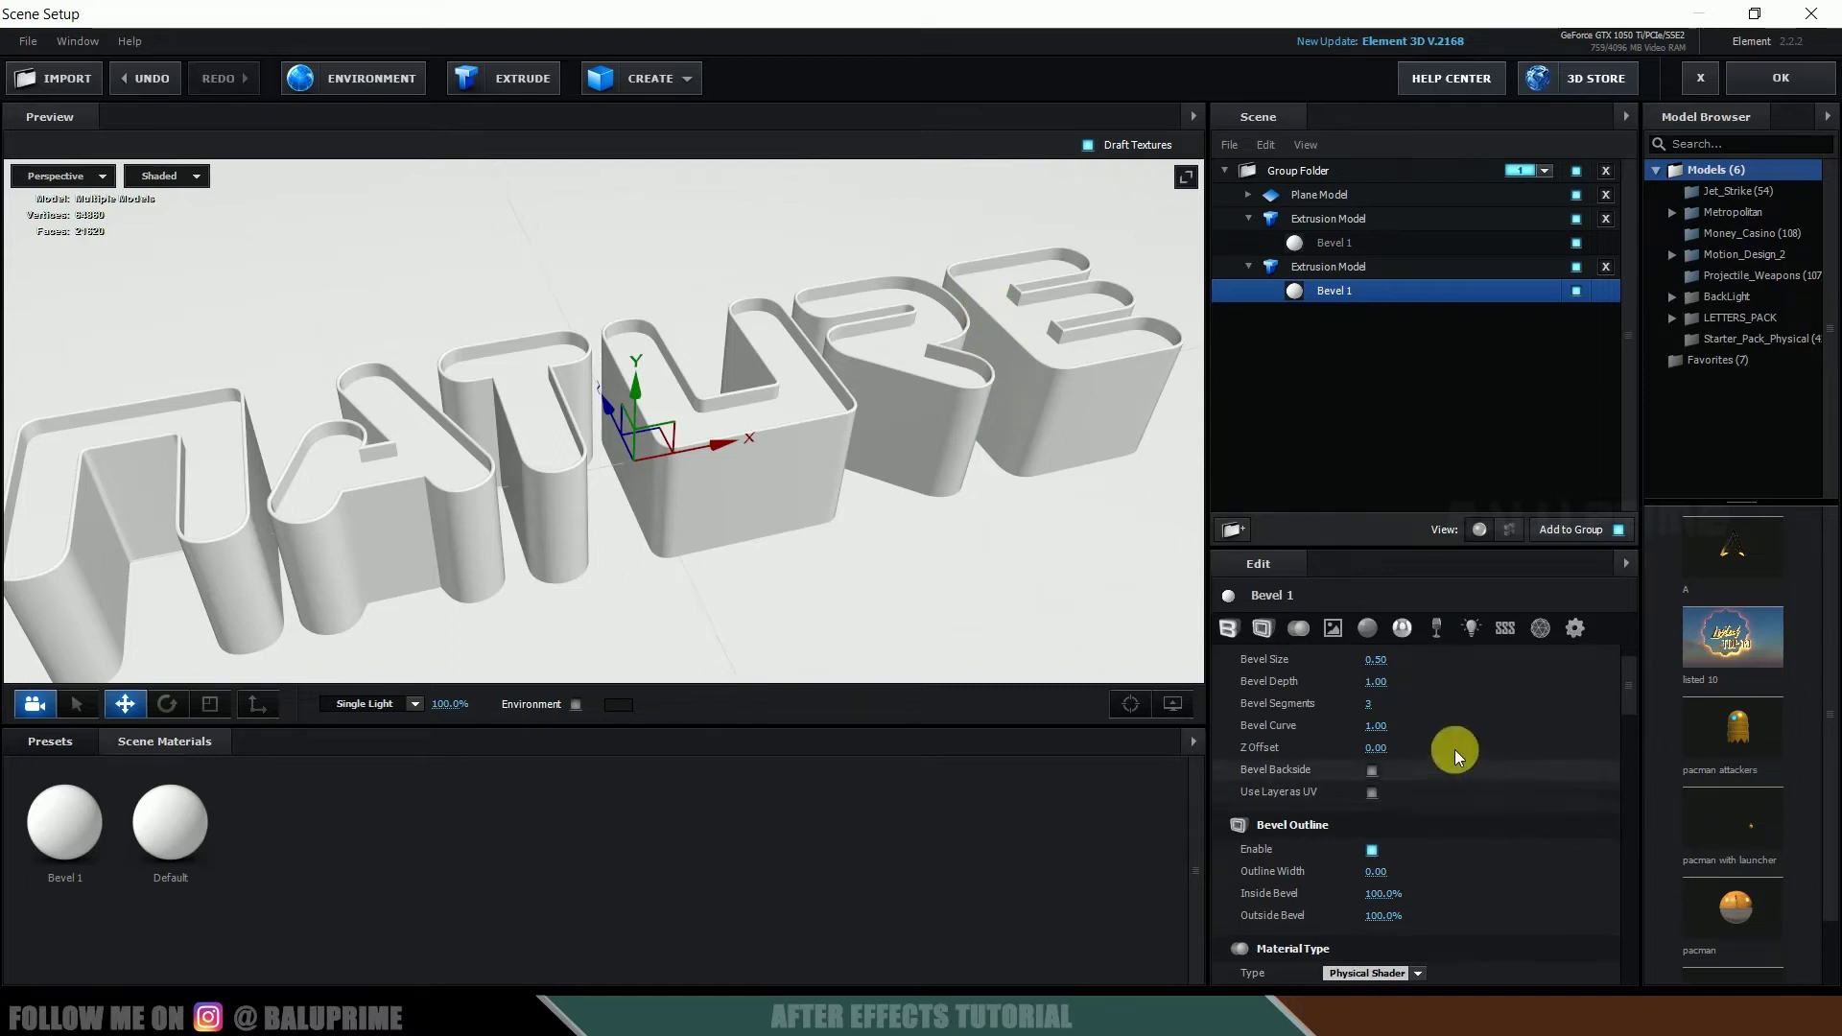
scroll(1454, 793, "up", 3)
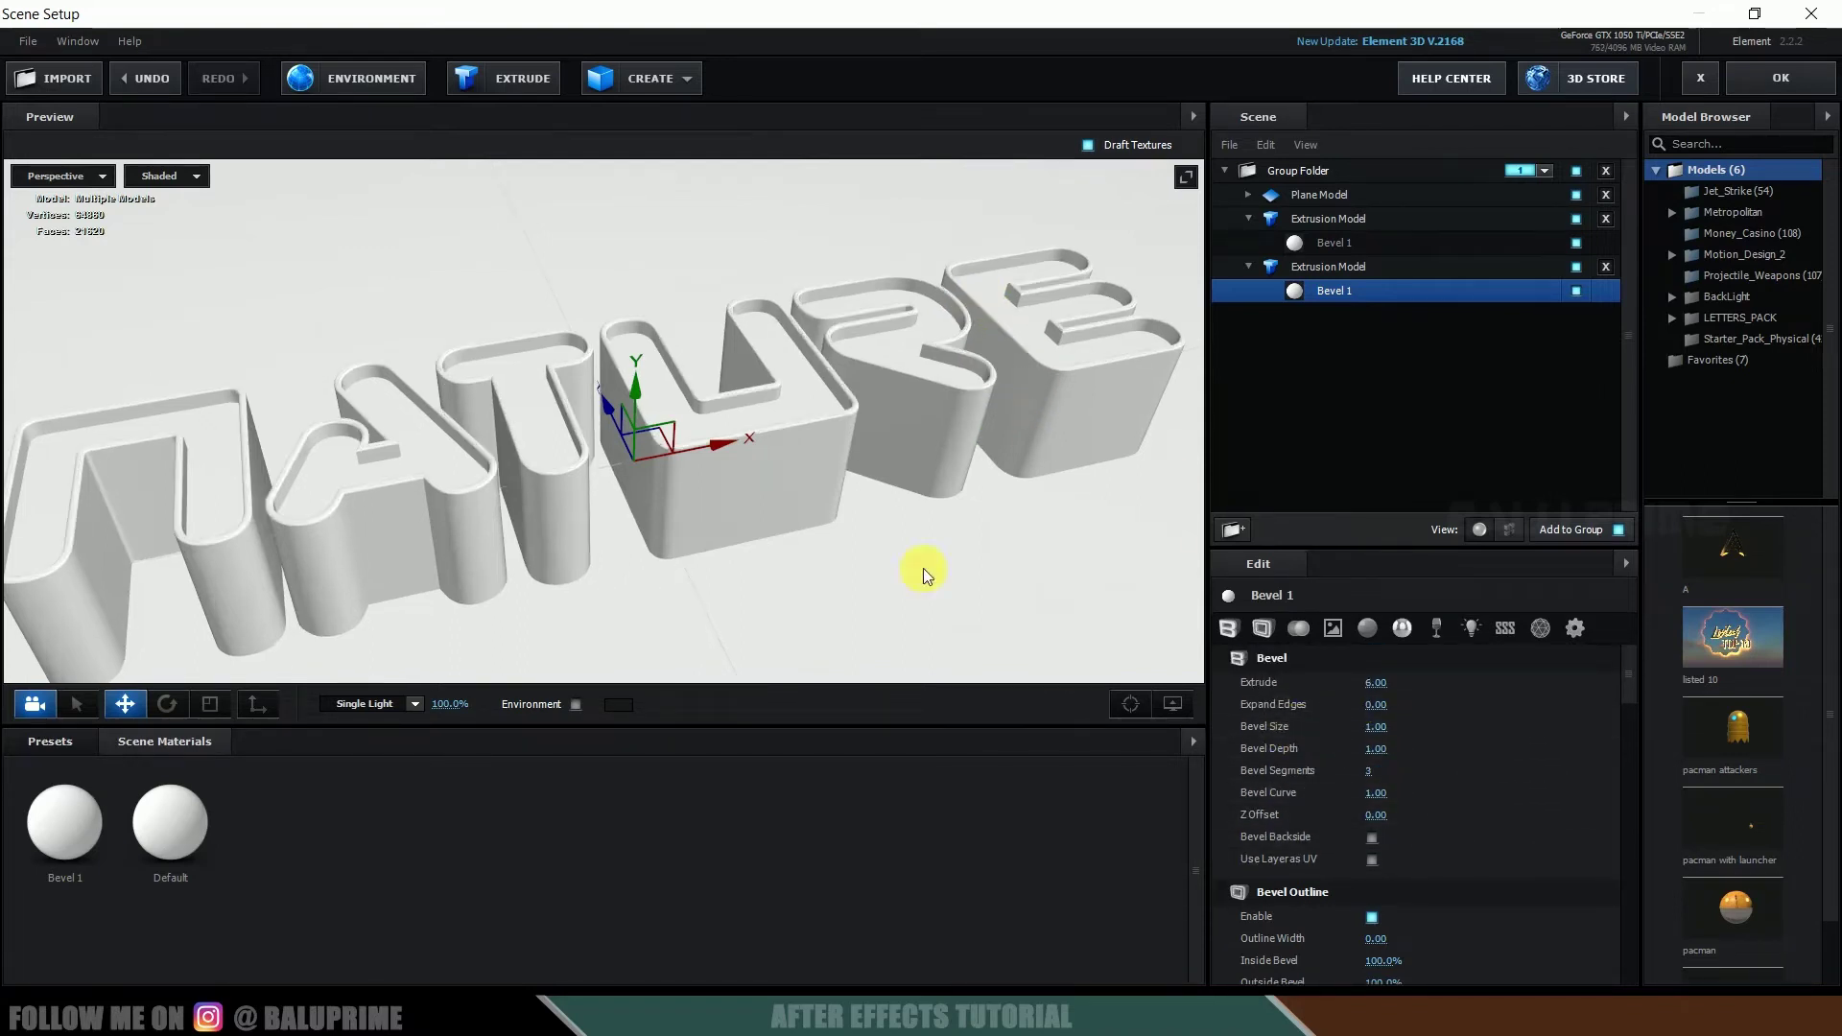
scroll(928, 441, "down", 5)
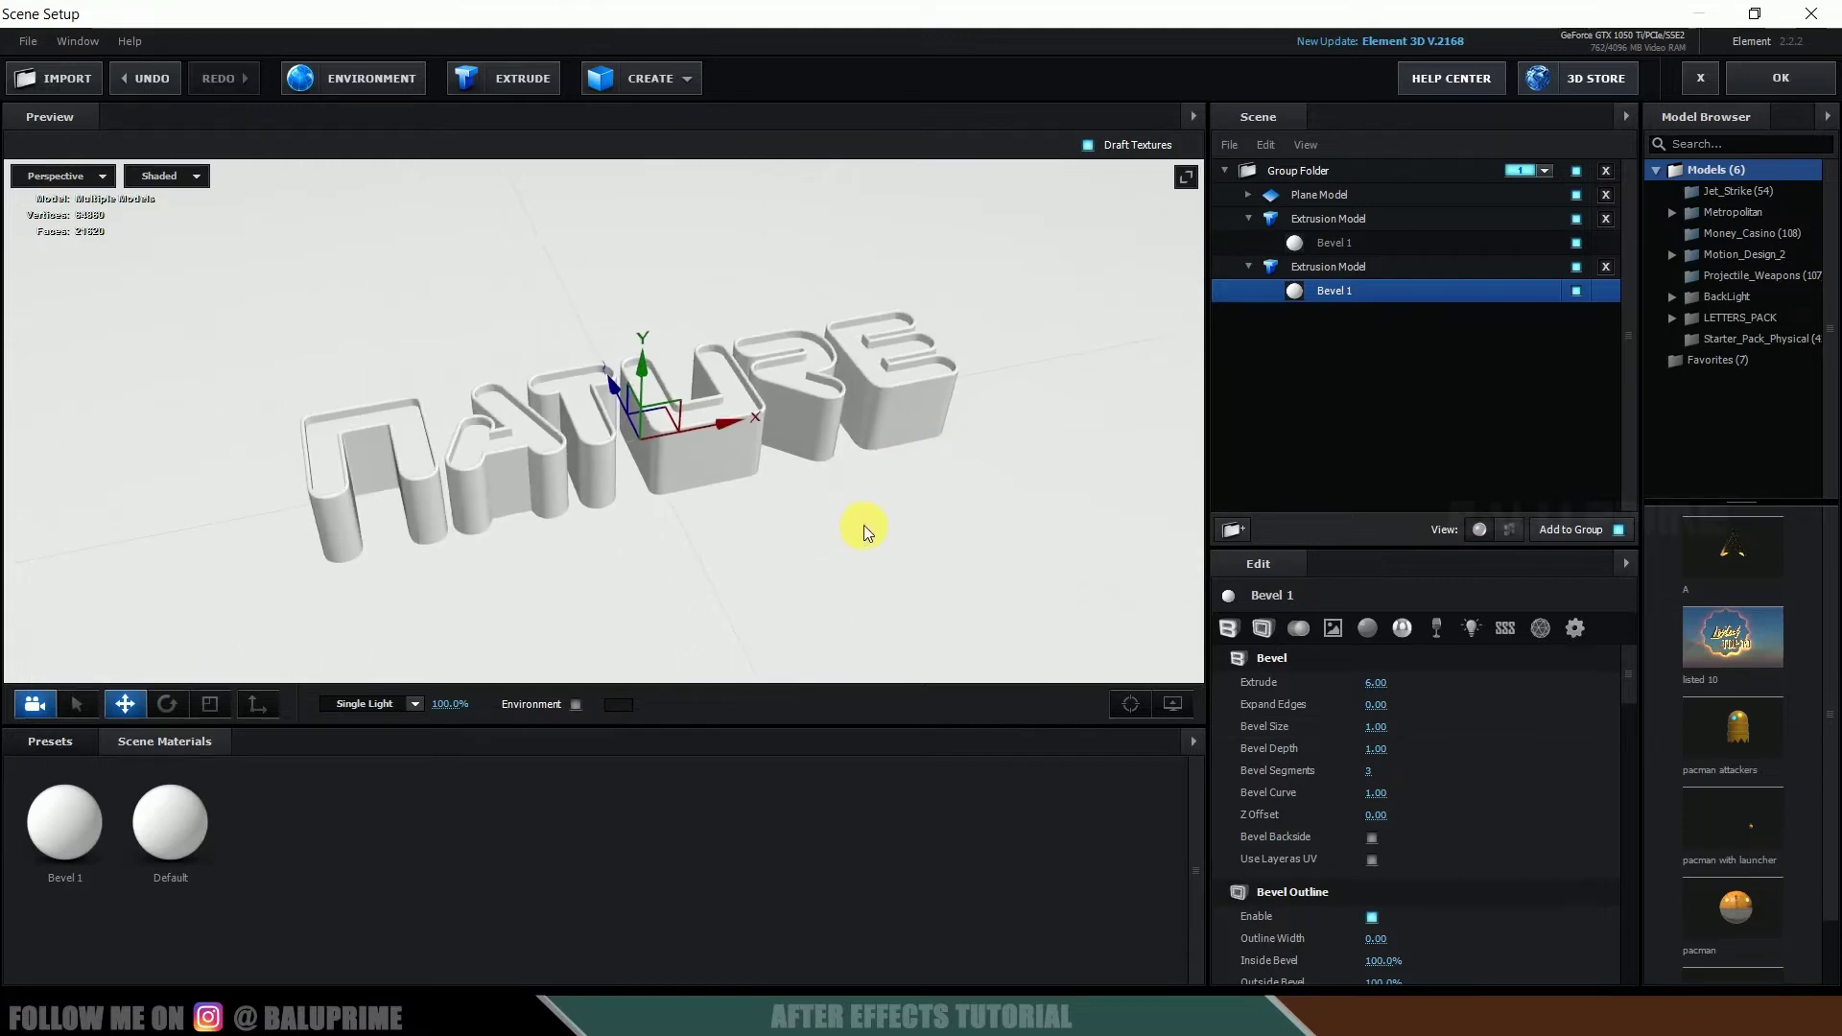
mouse_move(853, 523)
left_mouse_down()
mouse_move(871, 501)
mouse_move(849, 518)
left_mouse_up()
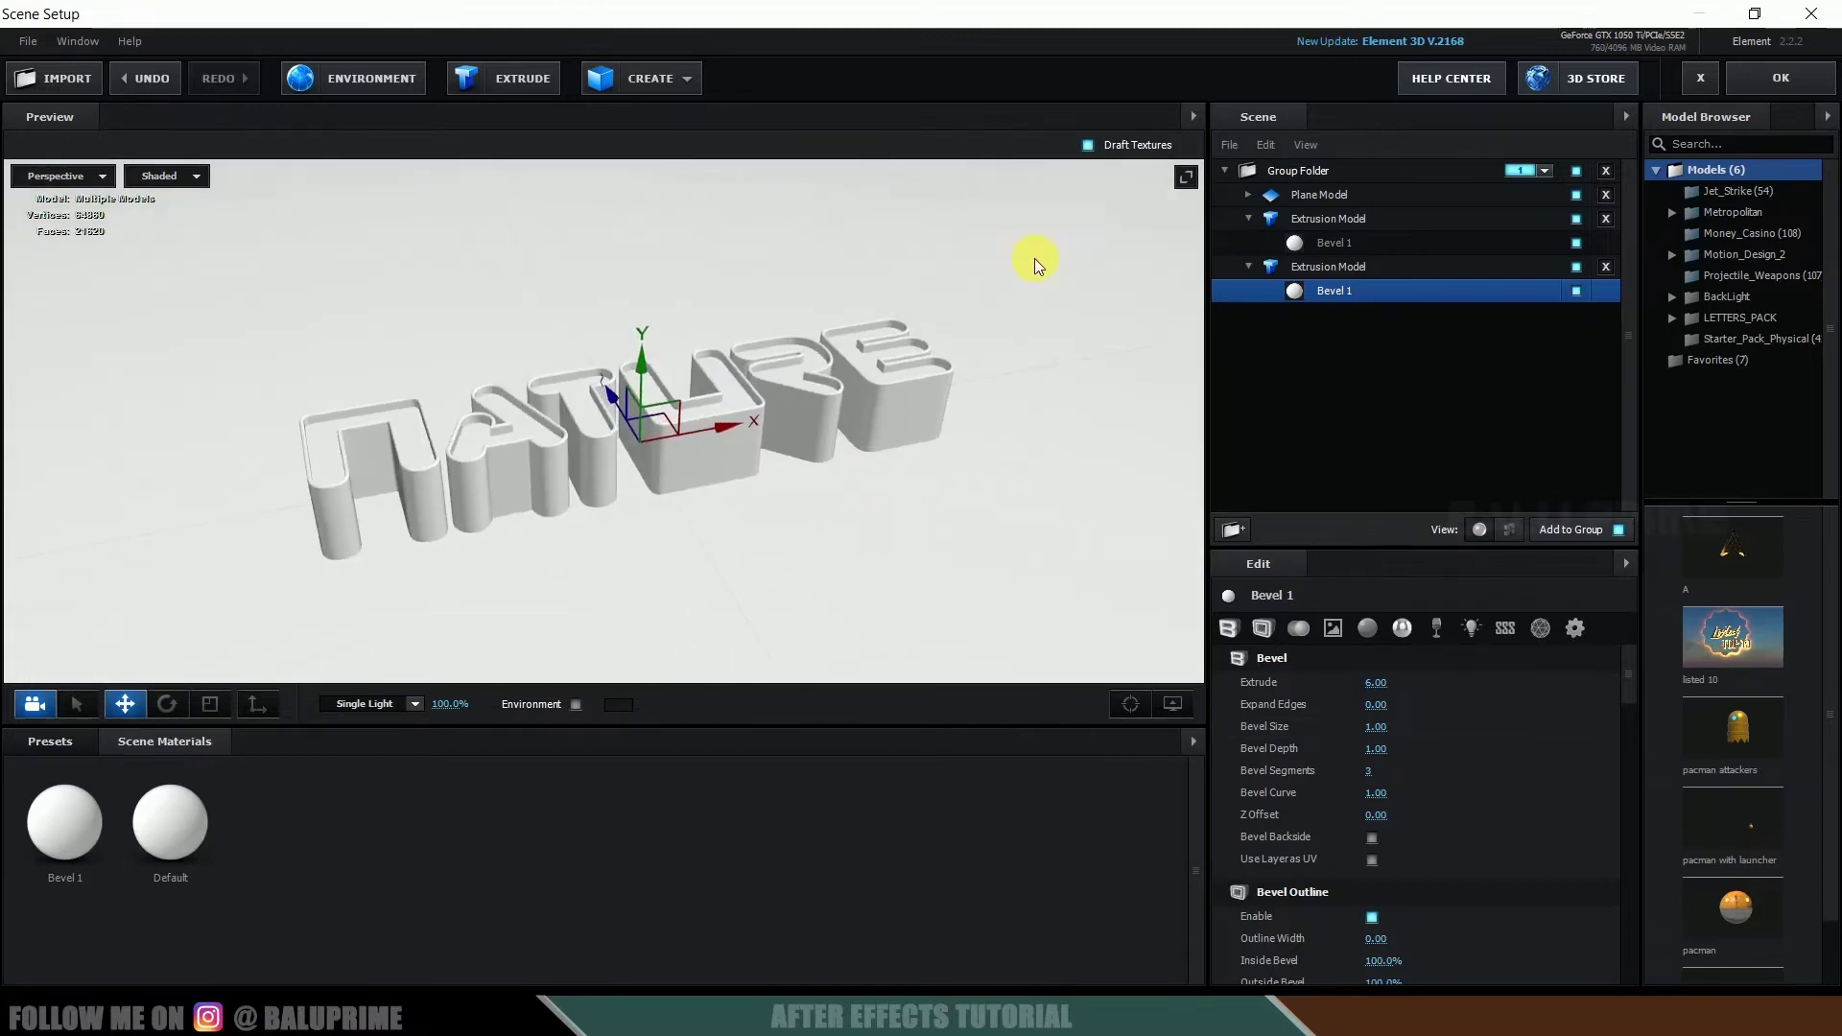
left_click(1323, 195)
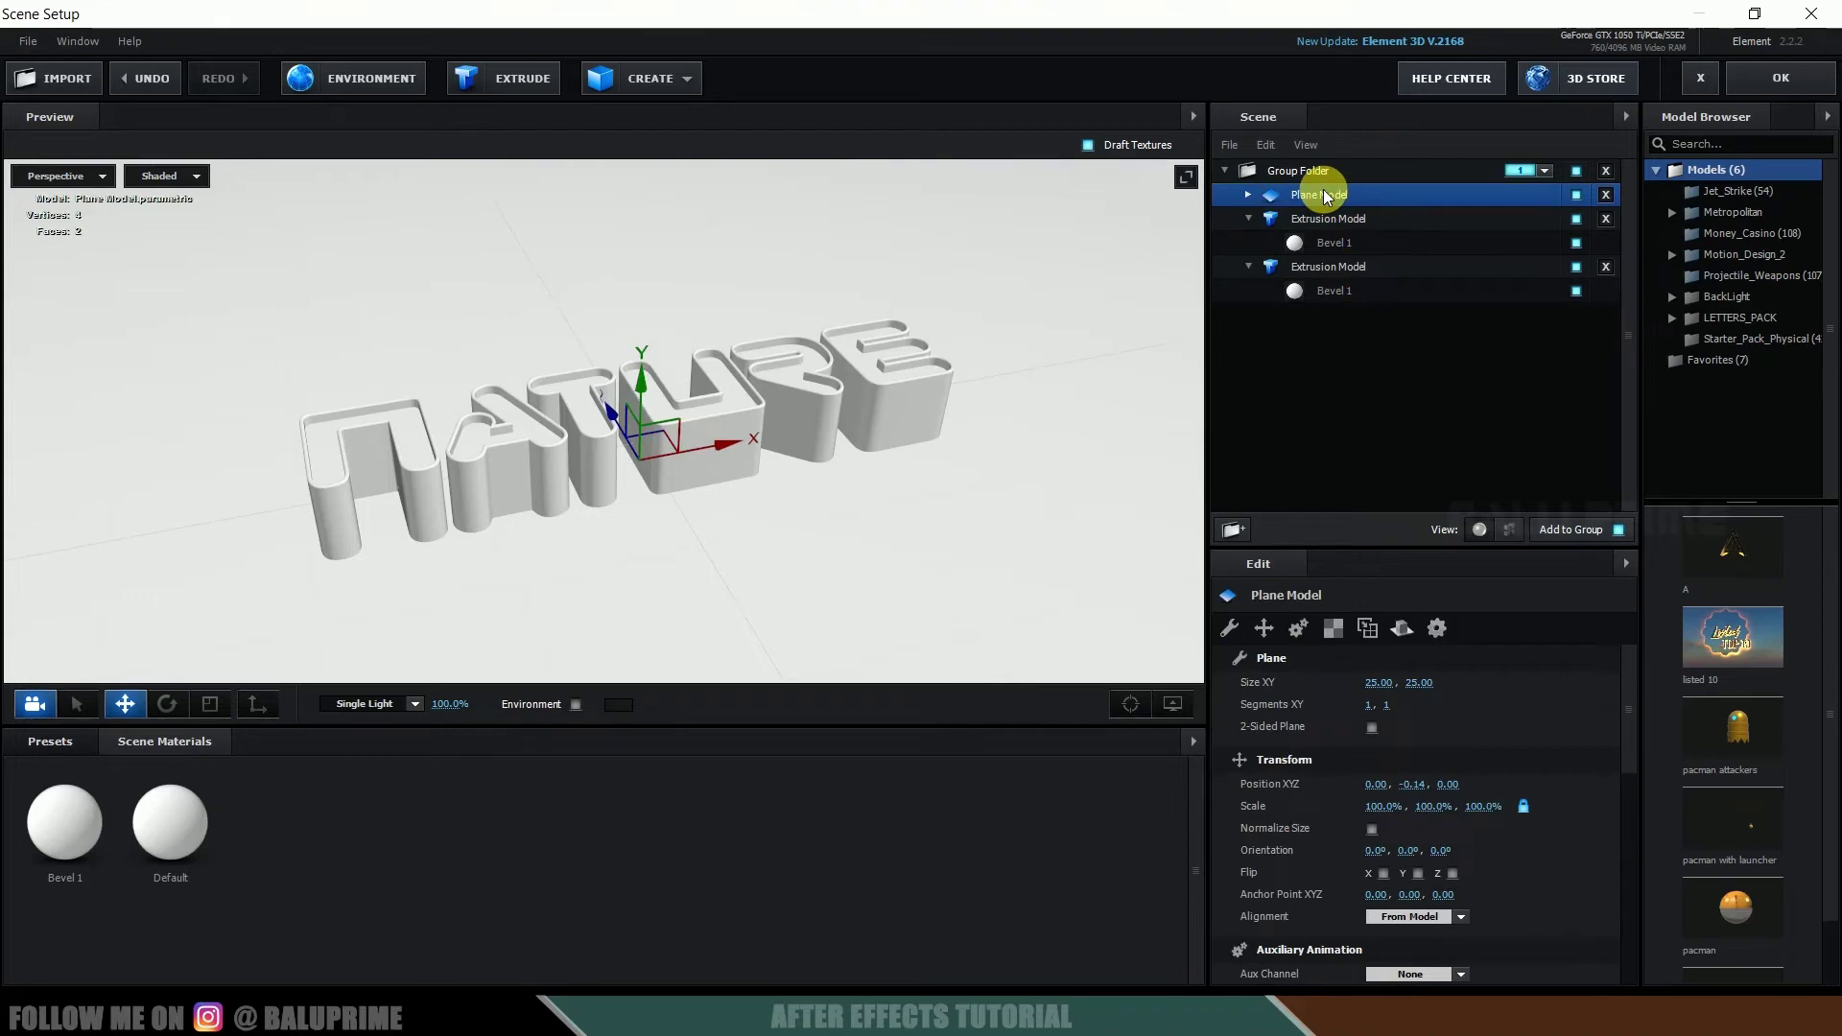
Apply the metal_black material from Pro_Shaders_2 Metal presets to the floor plane.
left_click(23, 750)
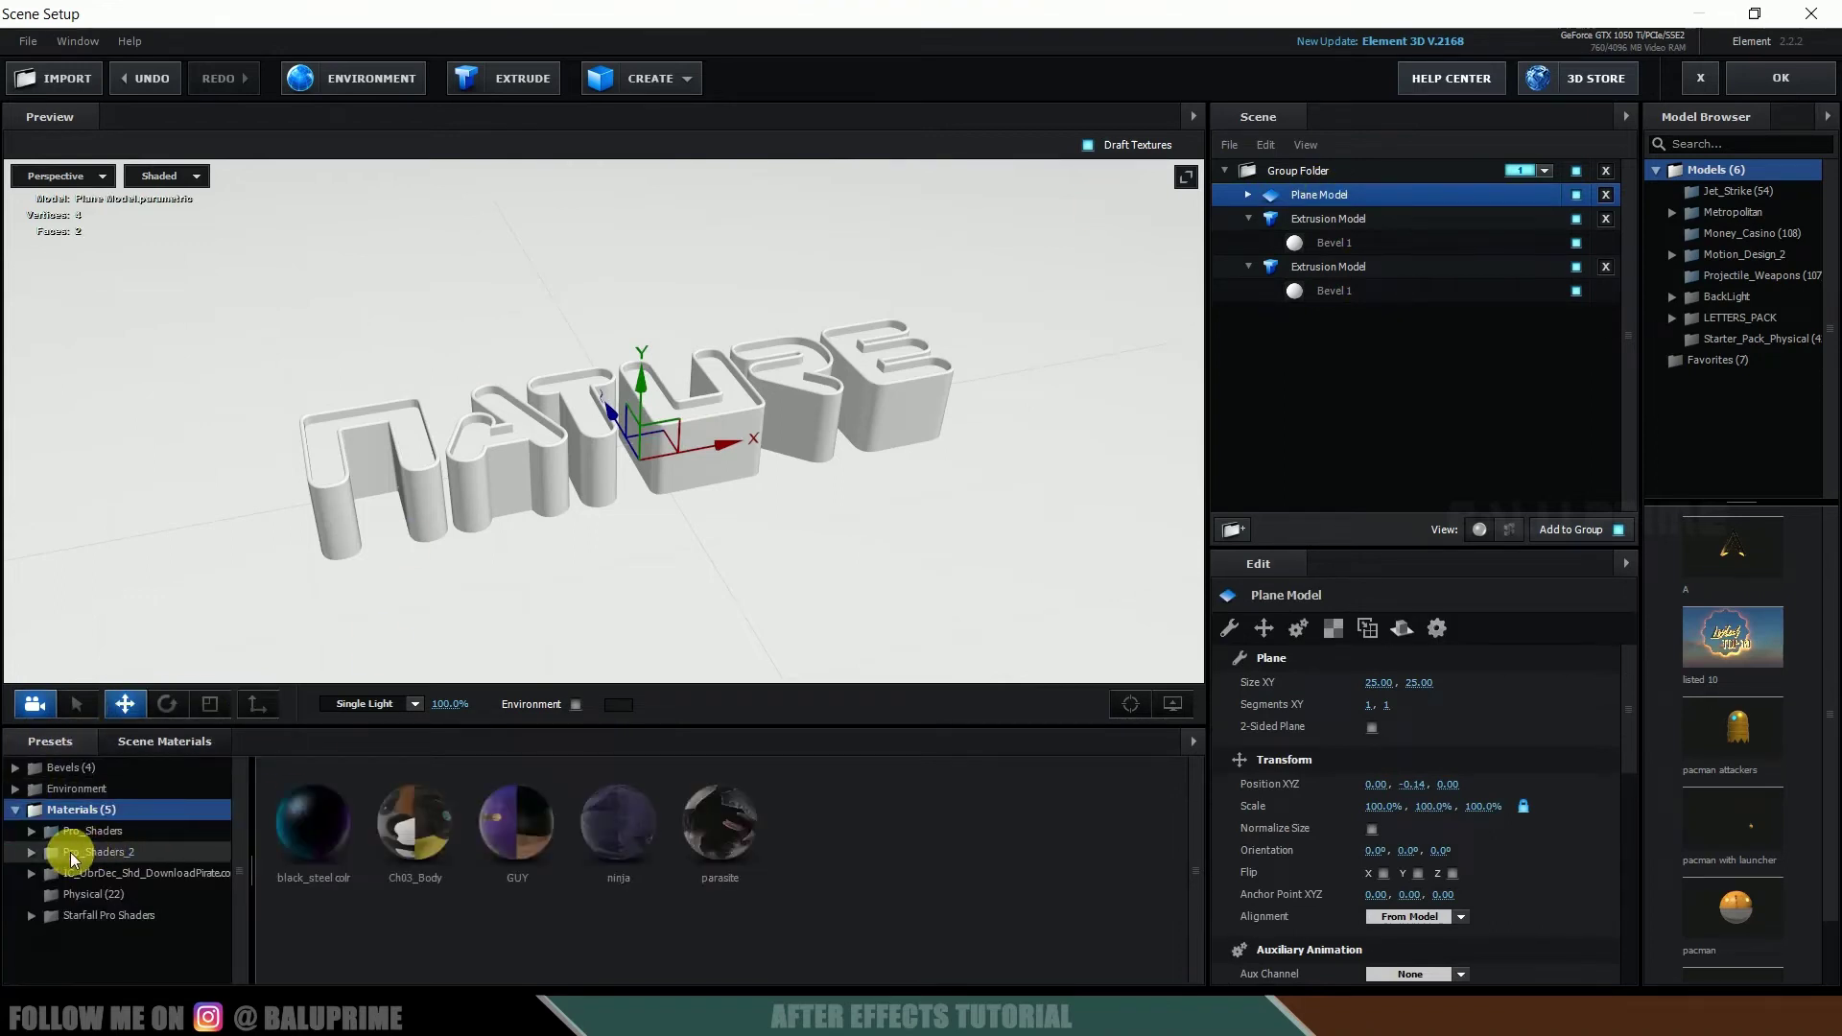
double_click(96, 853)
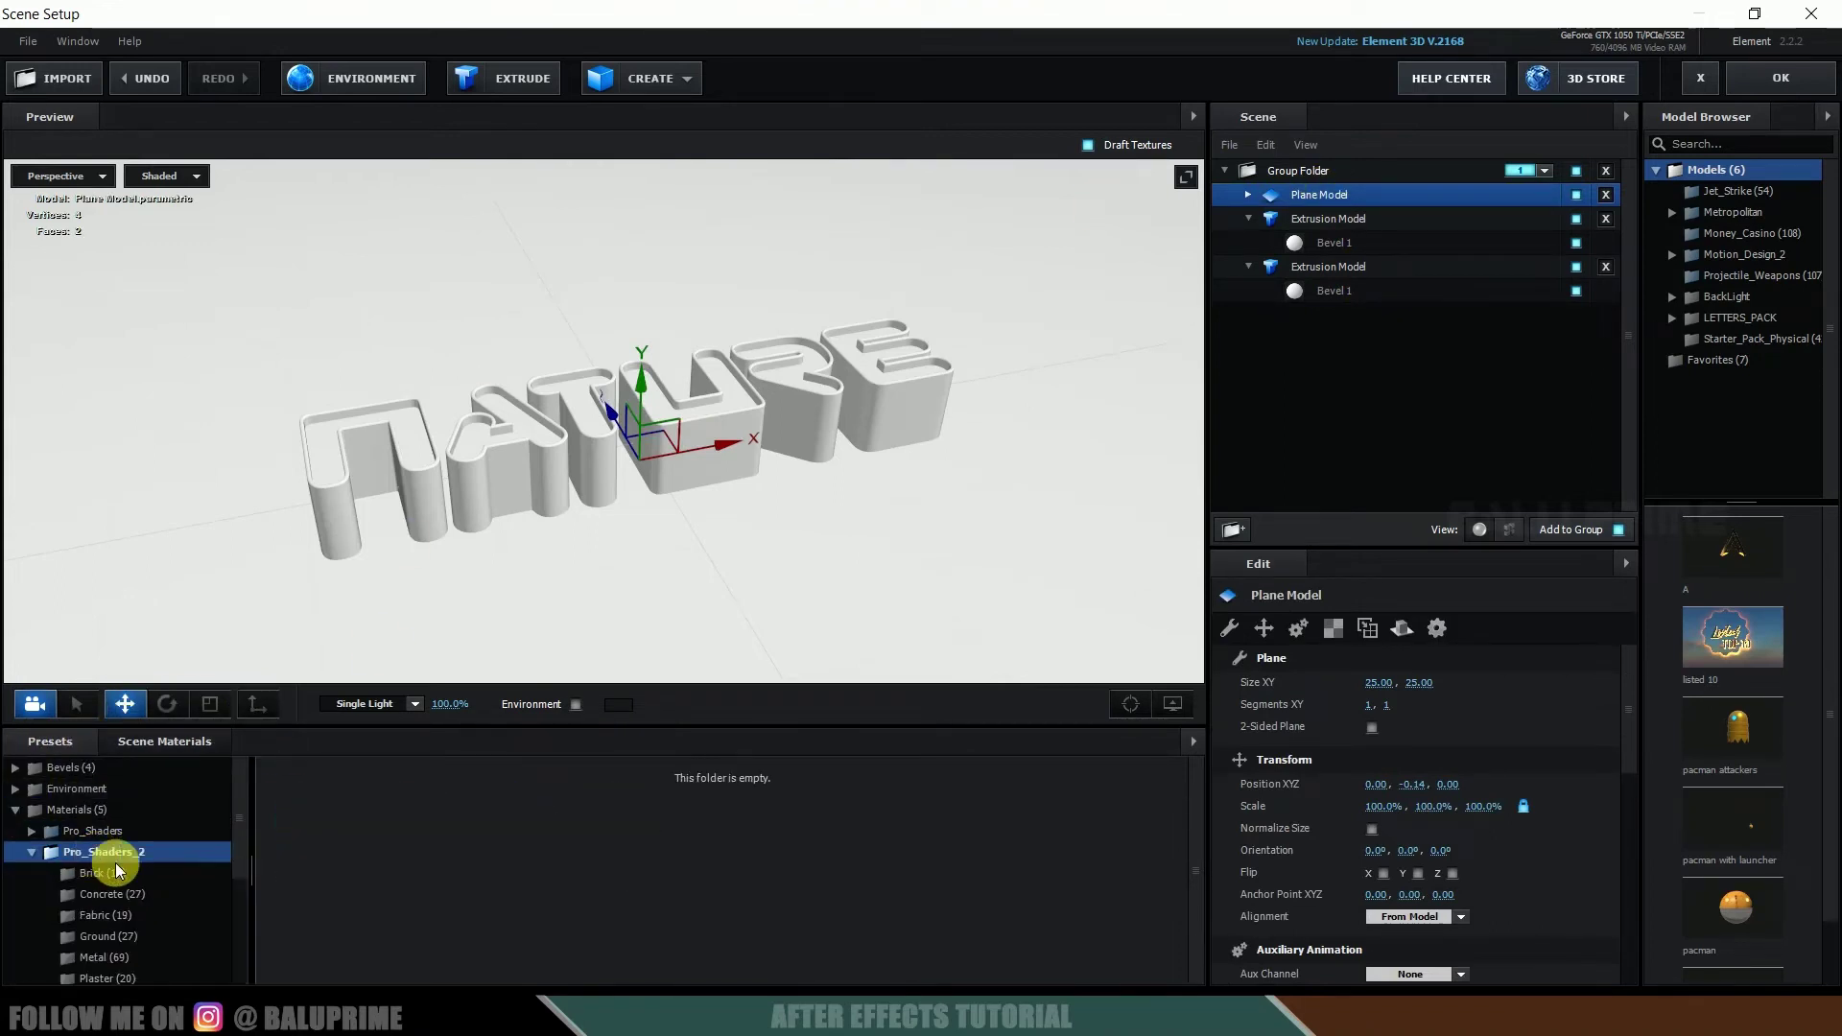
left_click(101, 956)
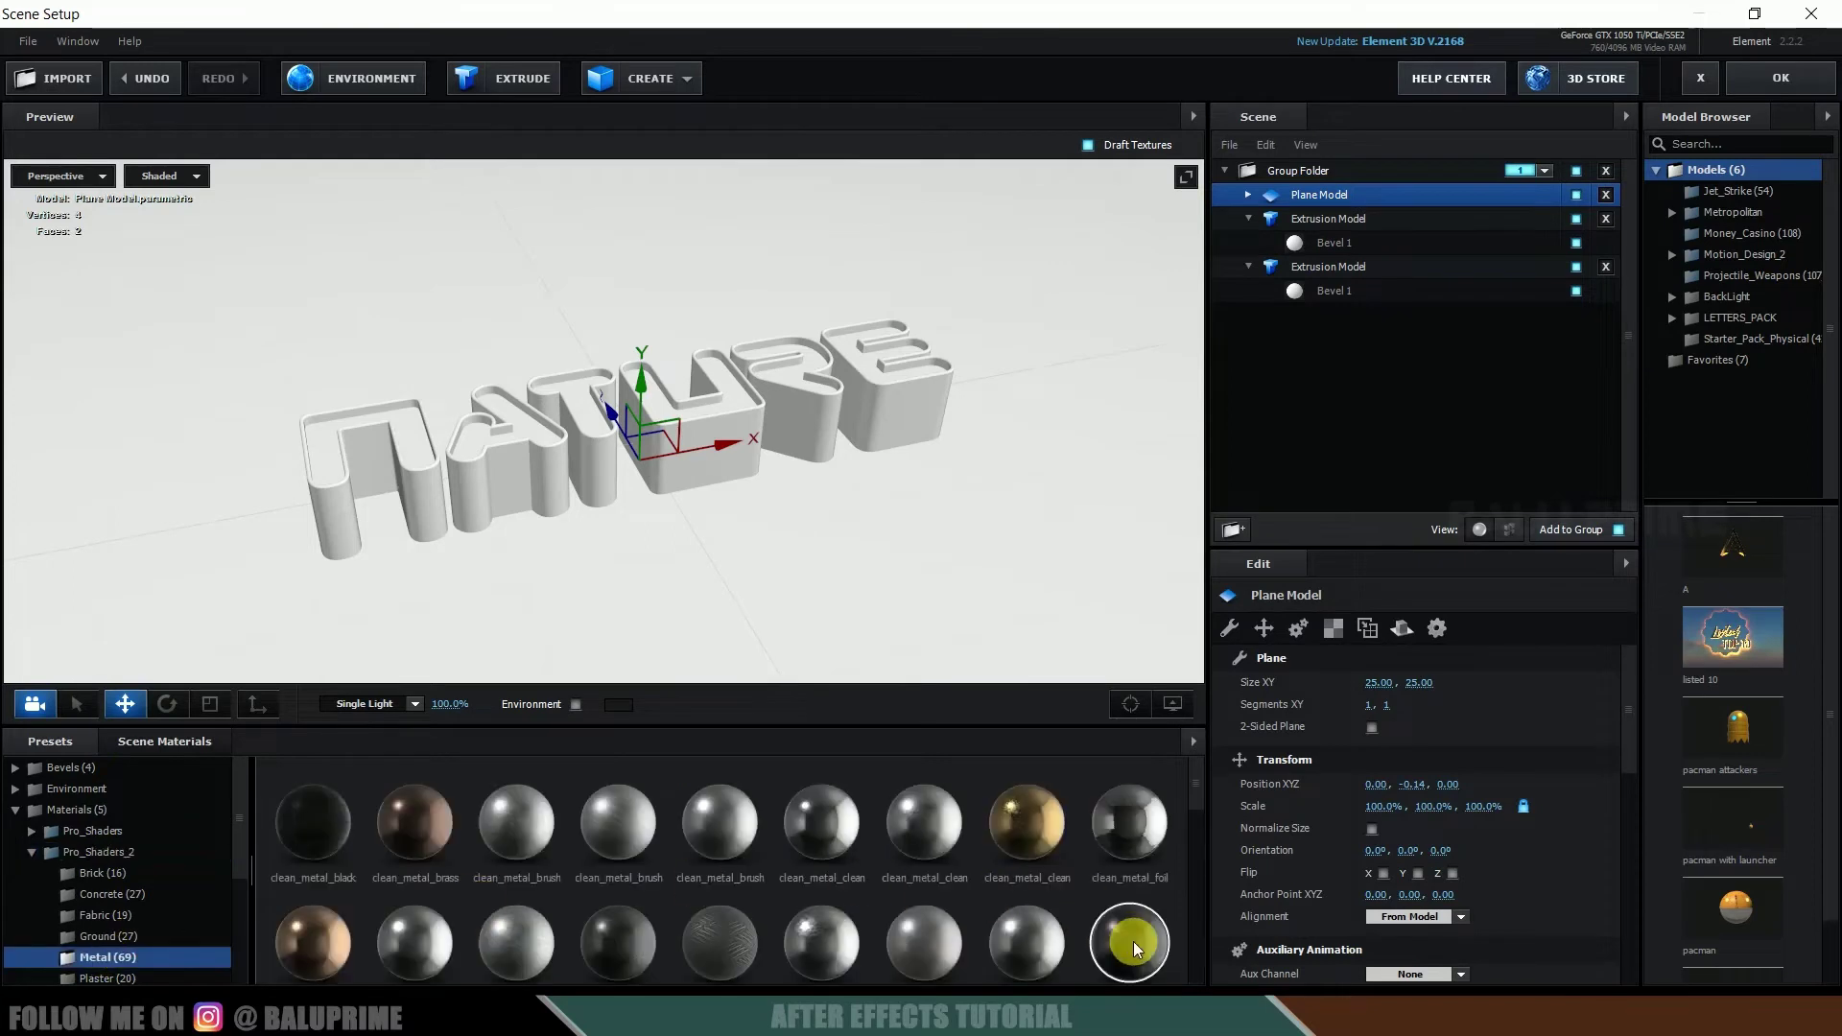
scroll(1132, 941, "down", 1)
left_click_drag(1136, 848, 1343, 194)
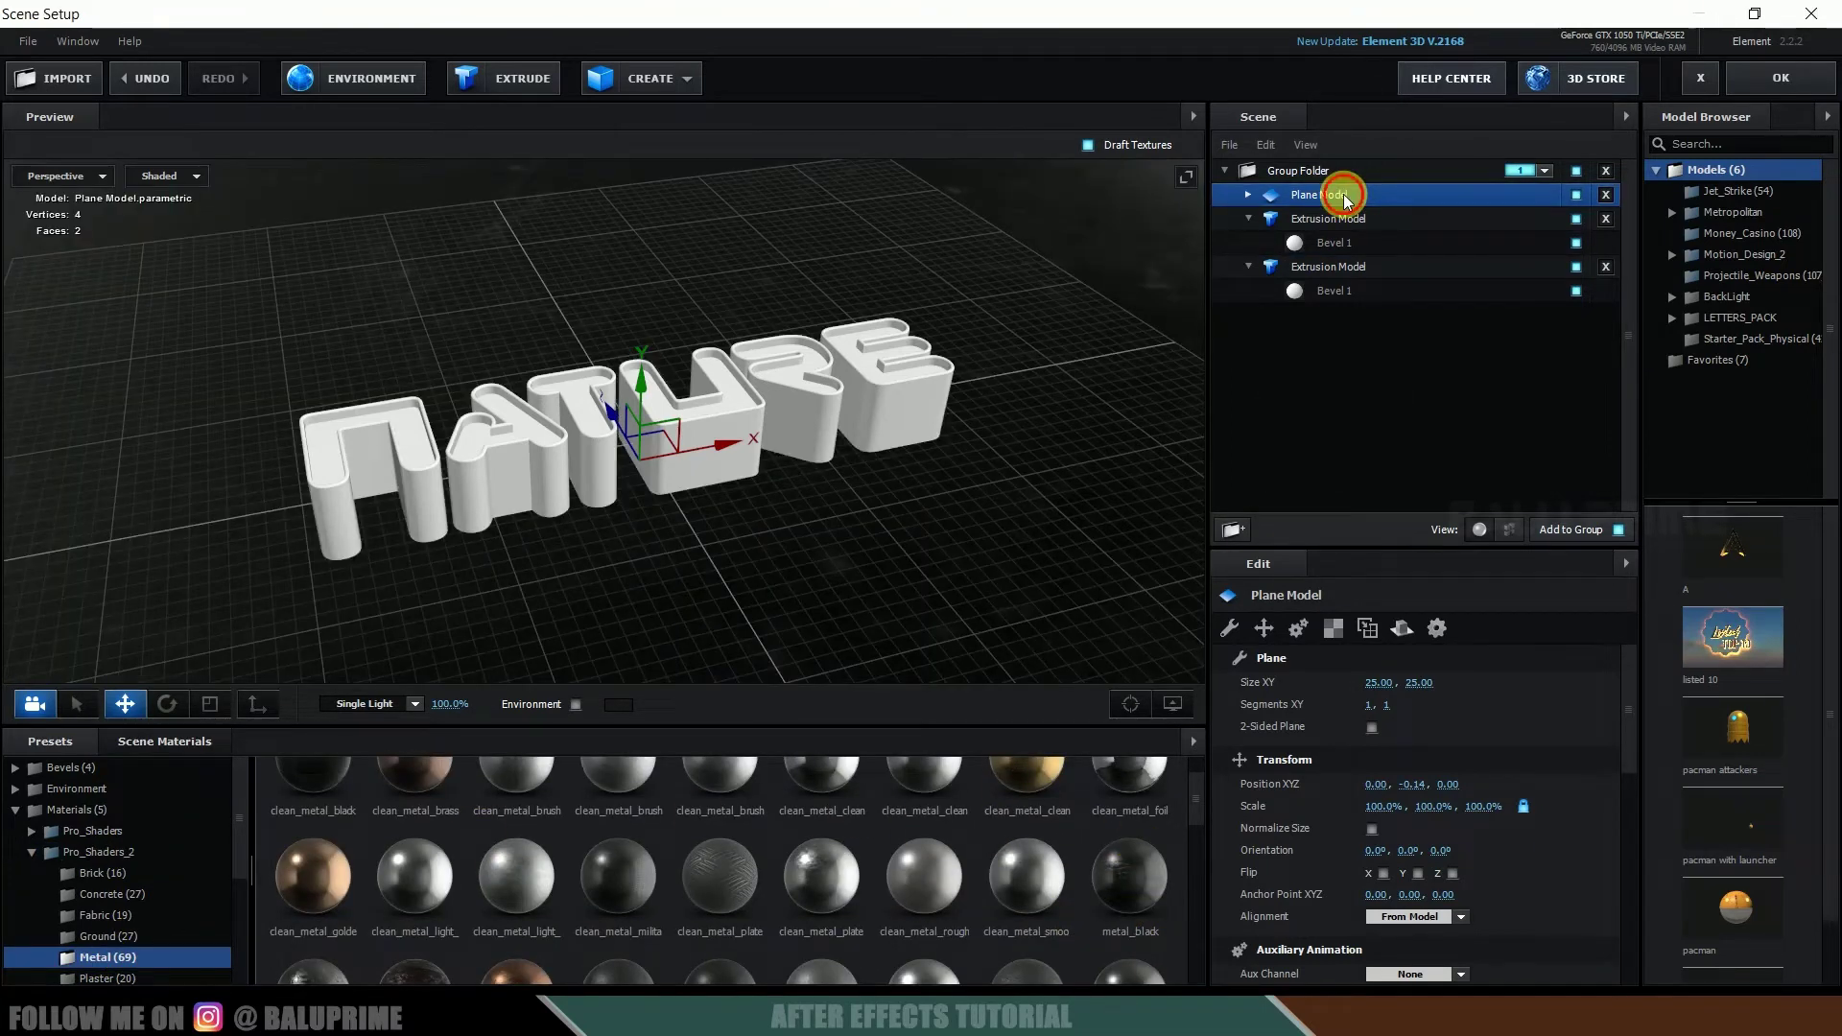
Set the floor's UV Repeat to 5 and its Reflect Mode to Mirror Surface.
left_click(1331, 627)
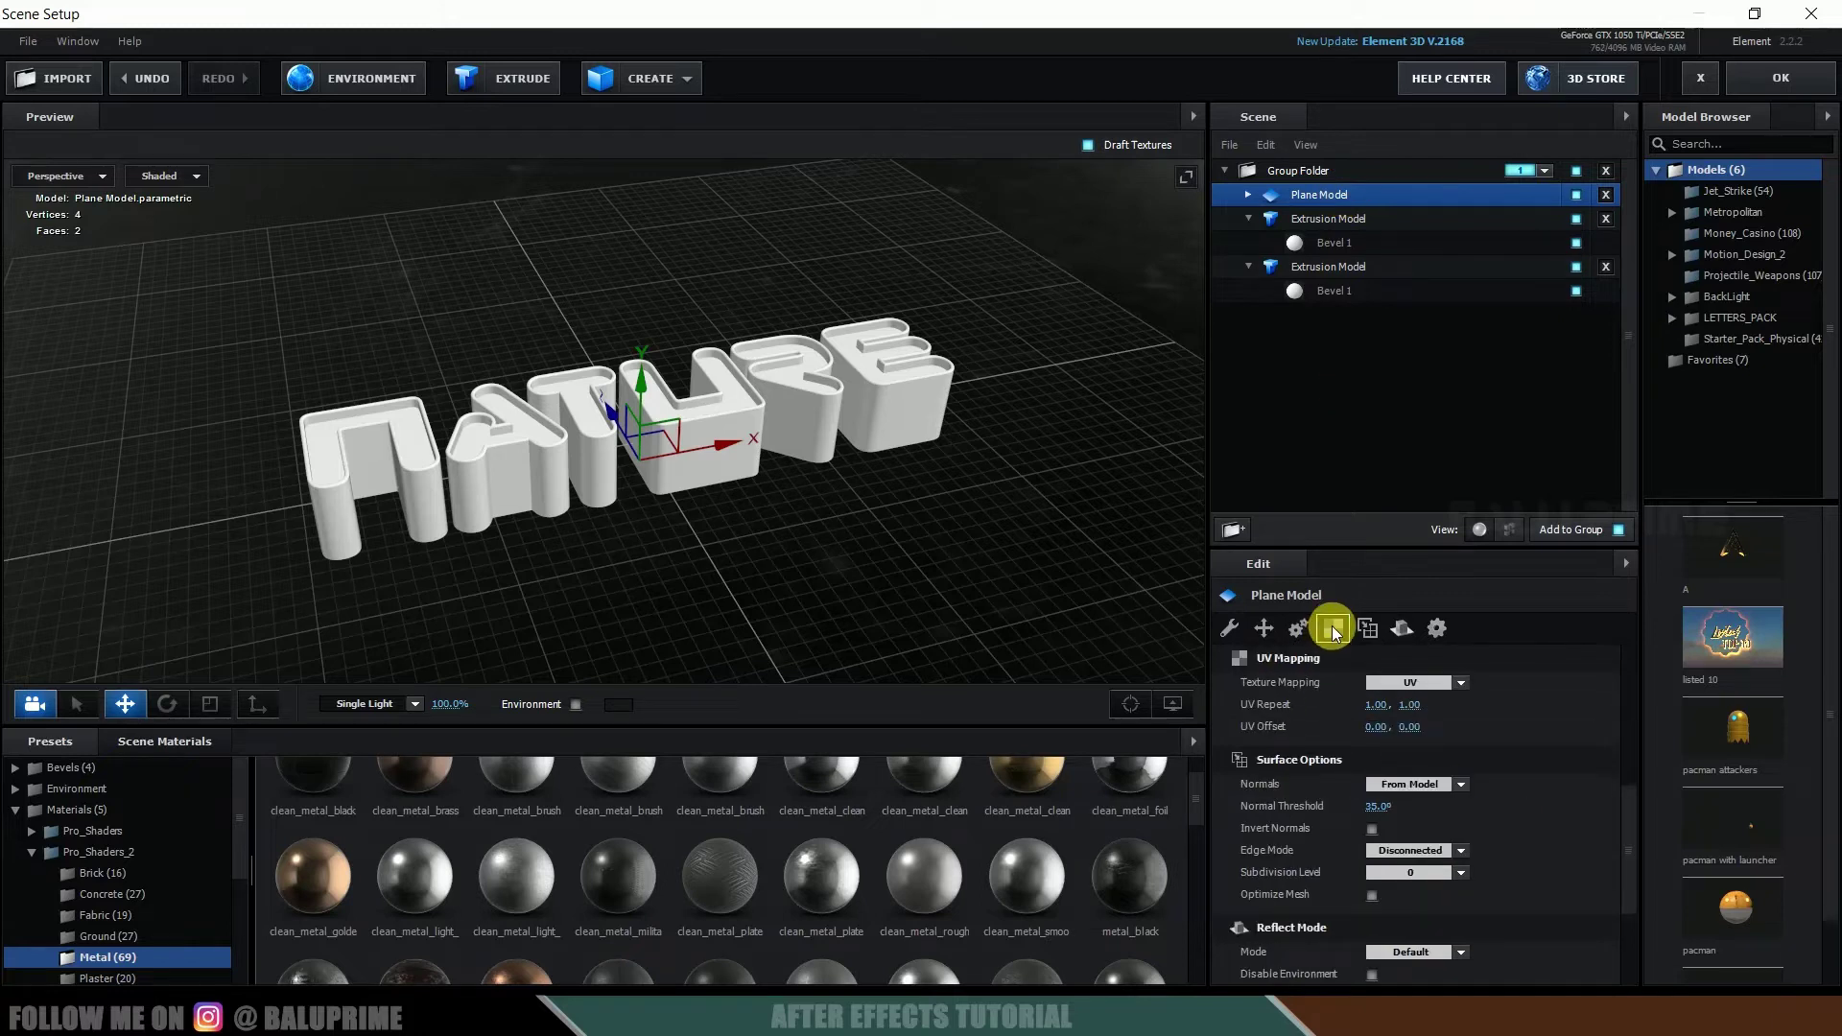
left_click(1384, 712)
type("5")
key("Return")
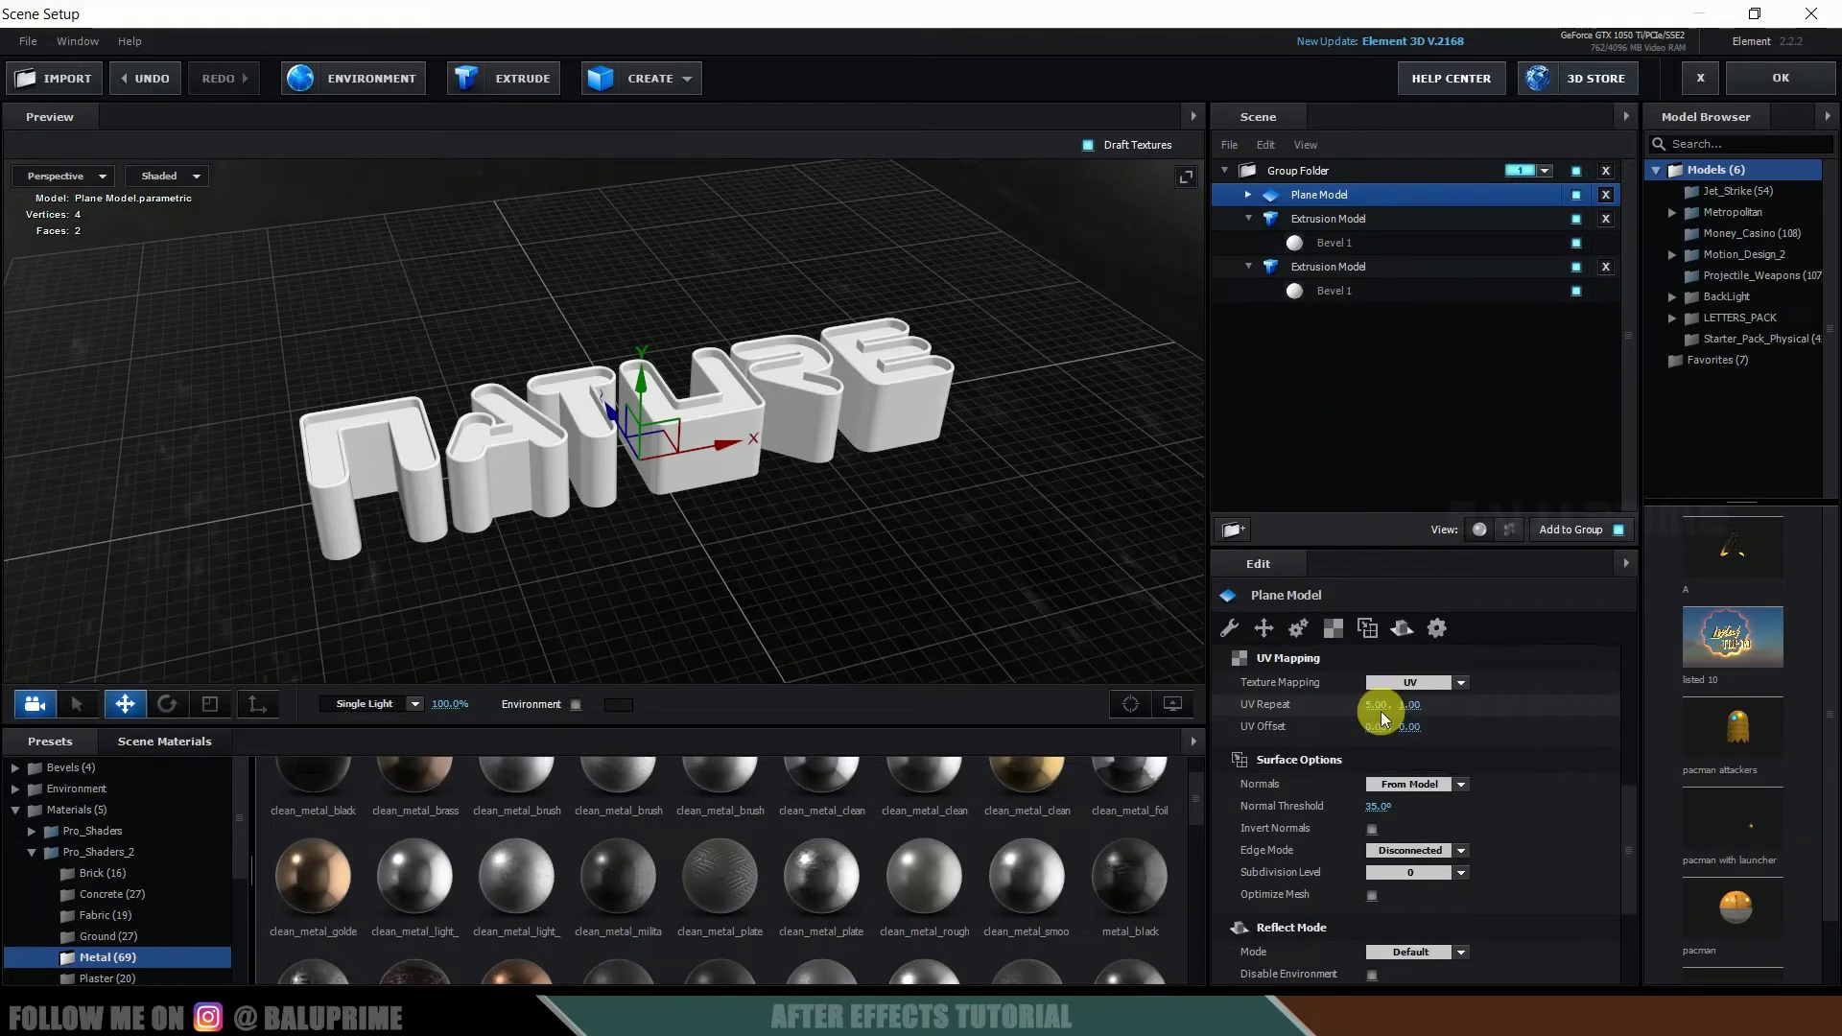
left_click(1411, 707)
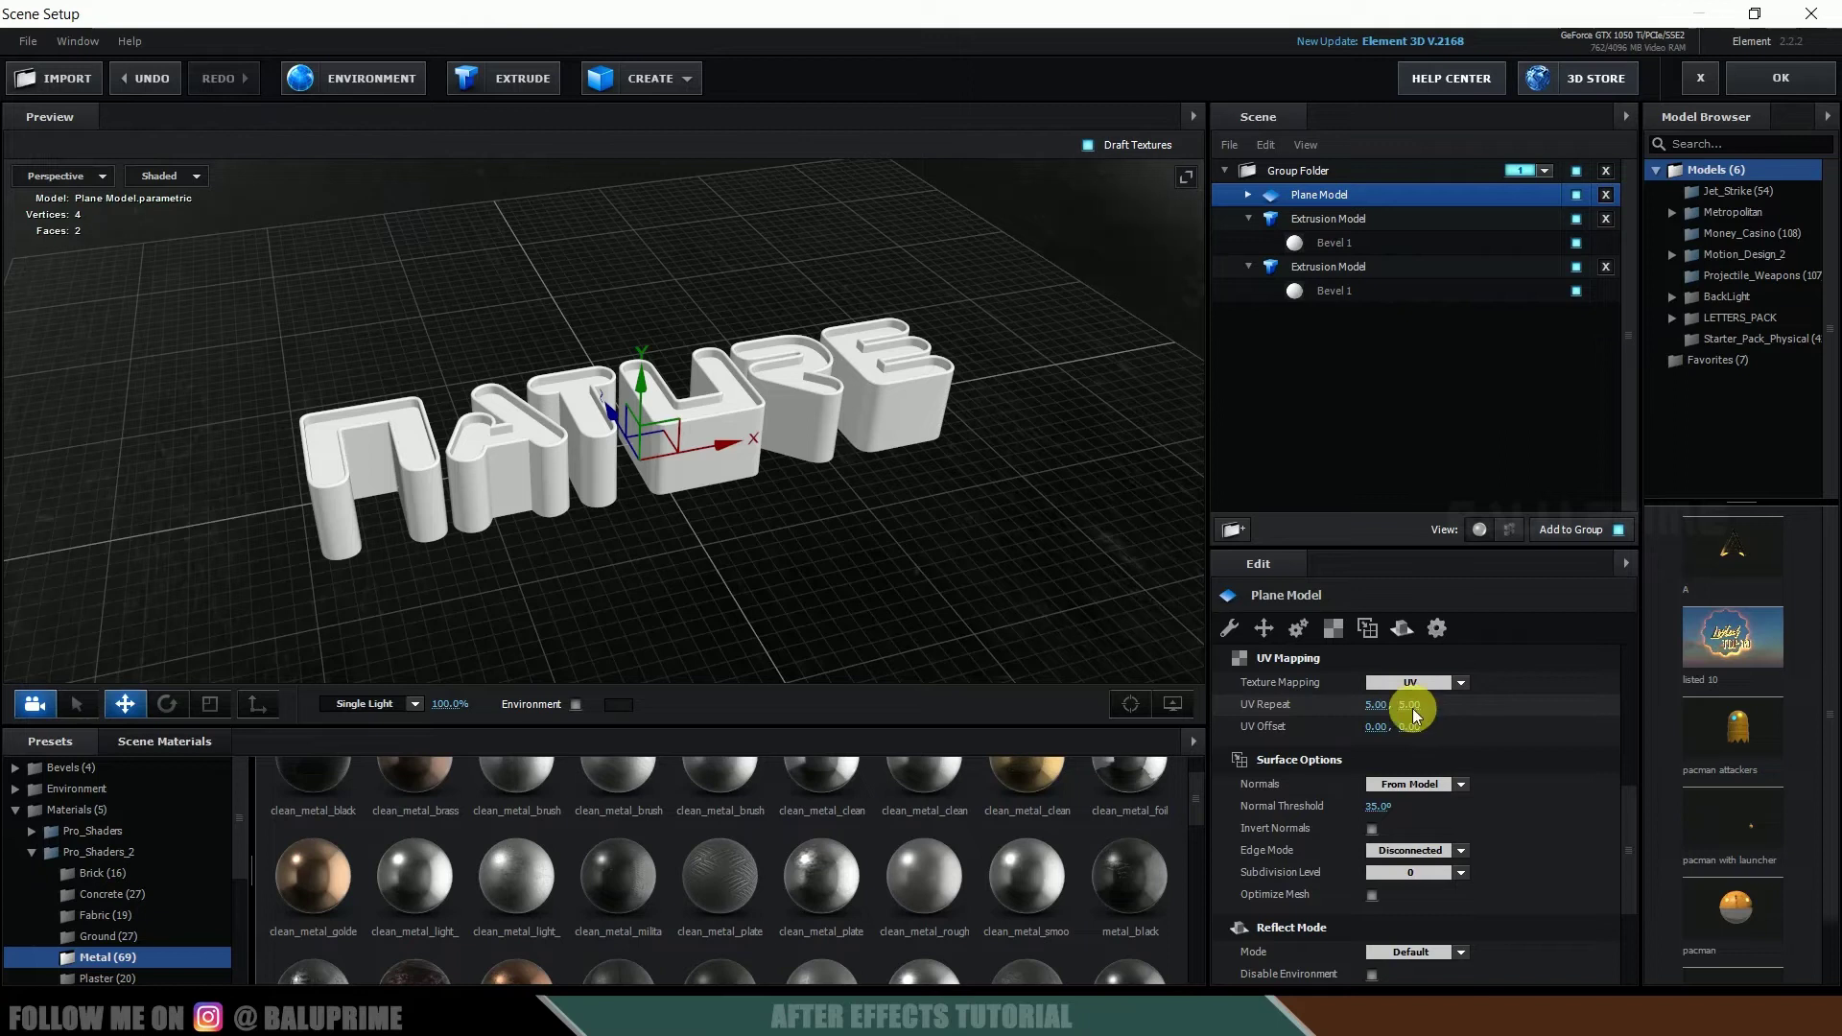
scroll(1439, 724, "down", 3)
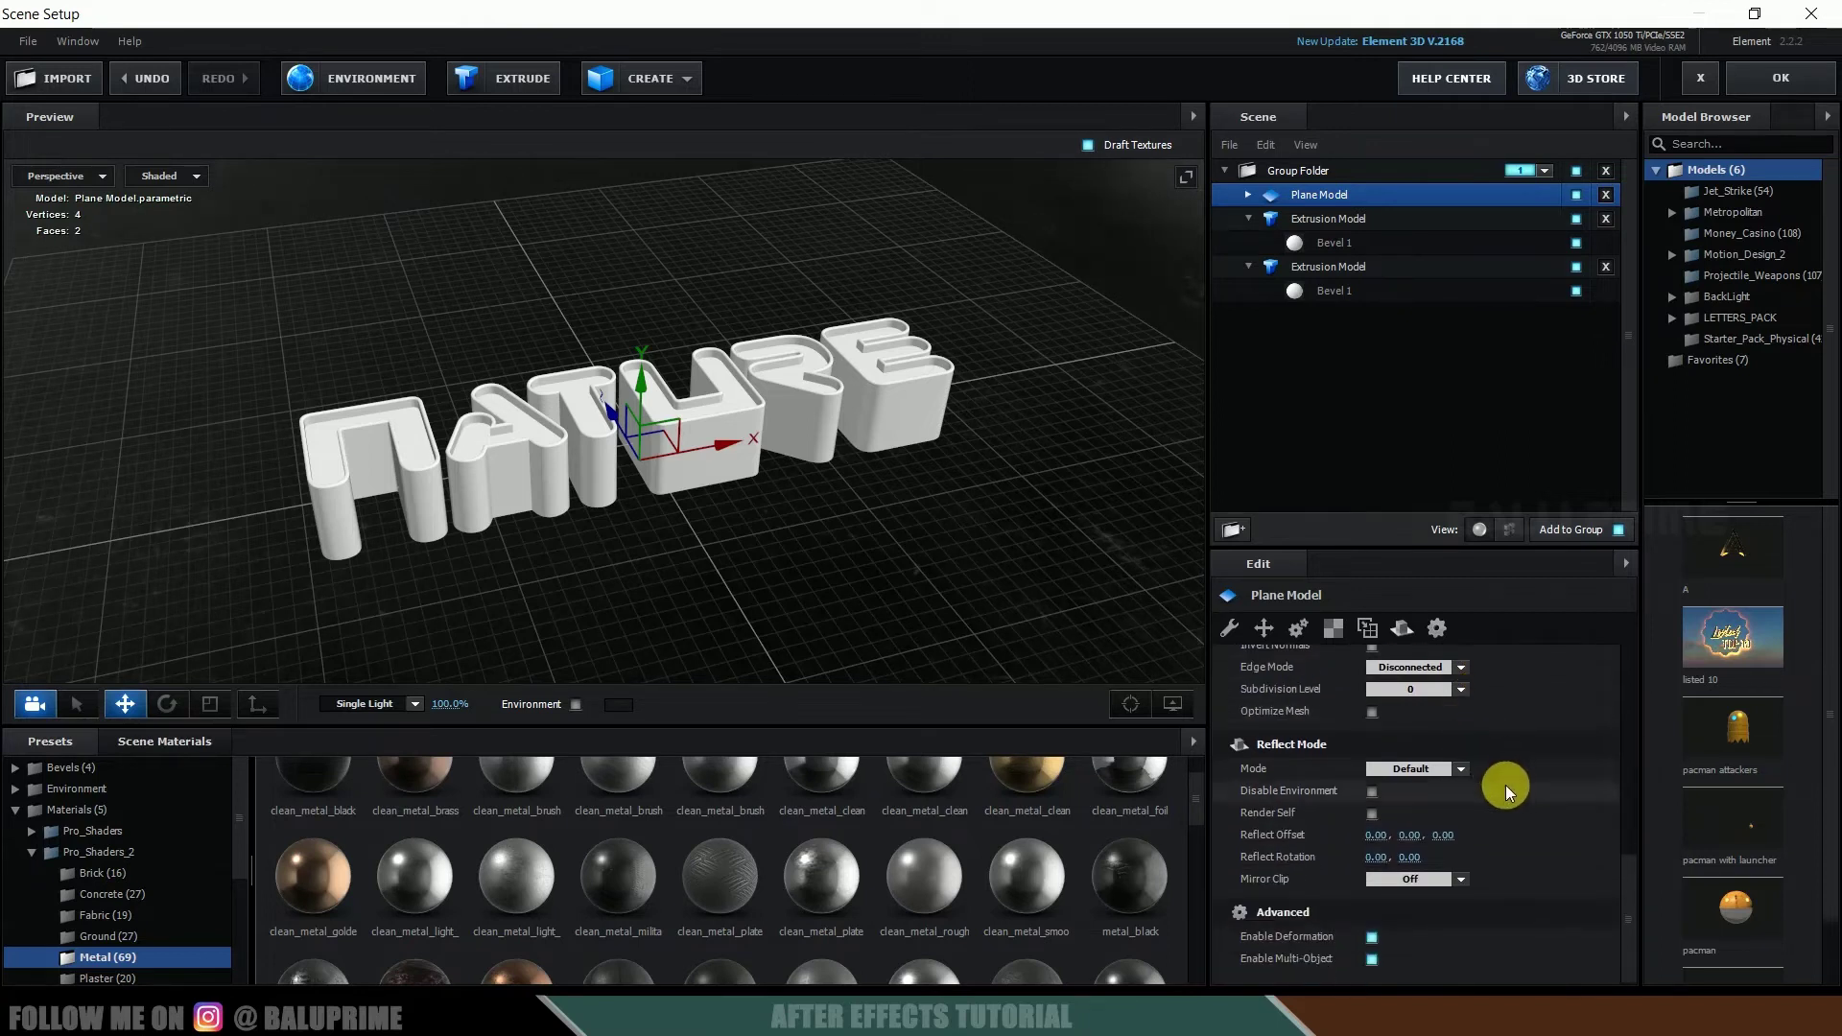
left_click(1448, 769)
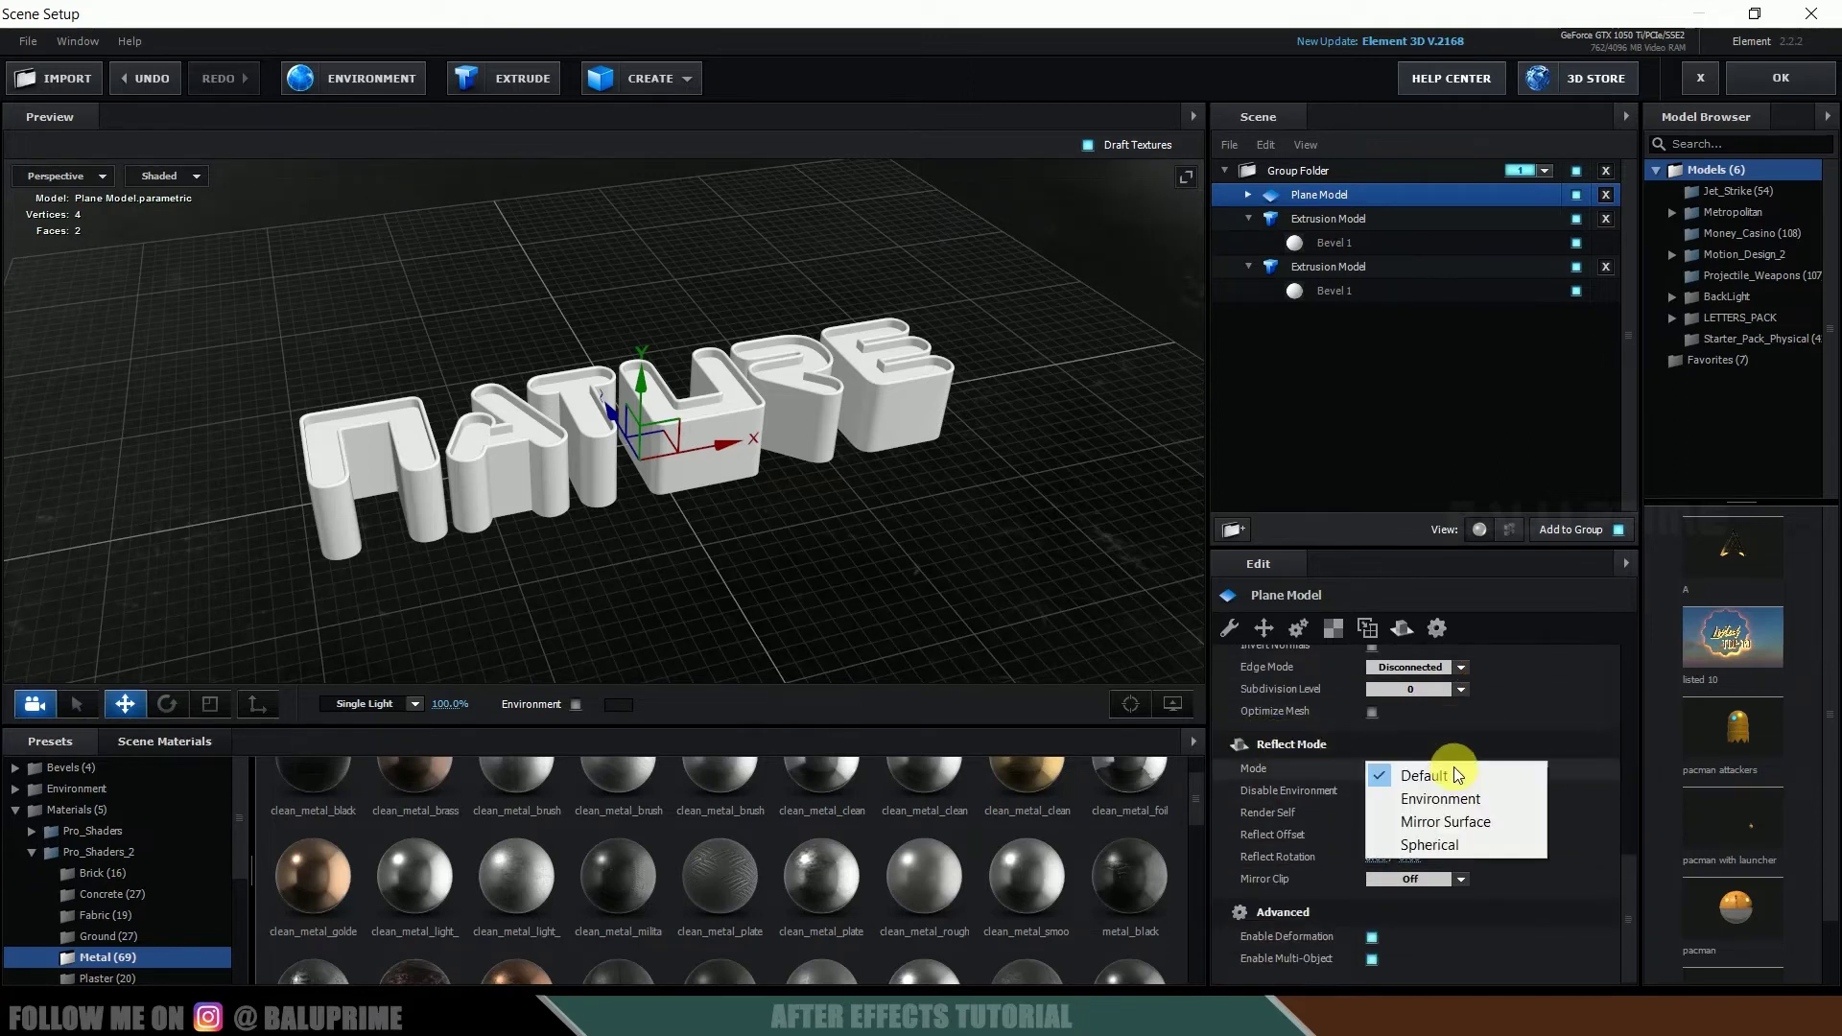
left_click(1439, 823)
left_click_drag(999, 595, 843, 590)
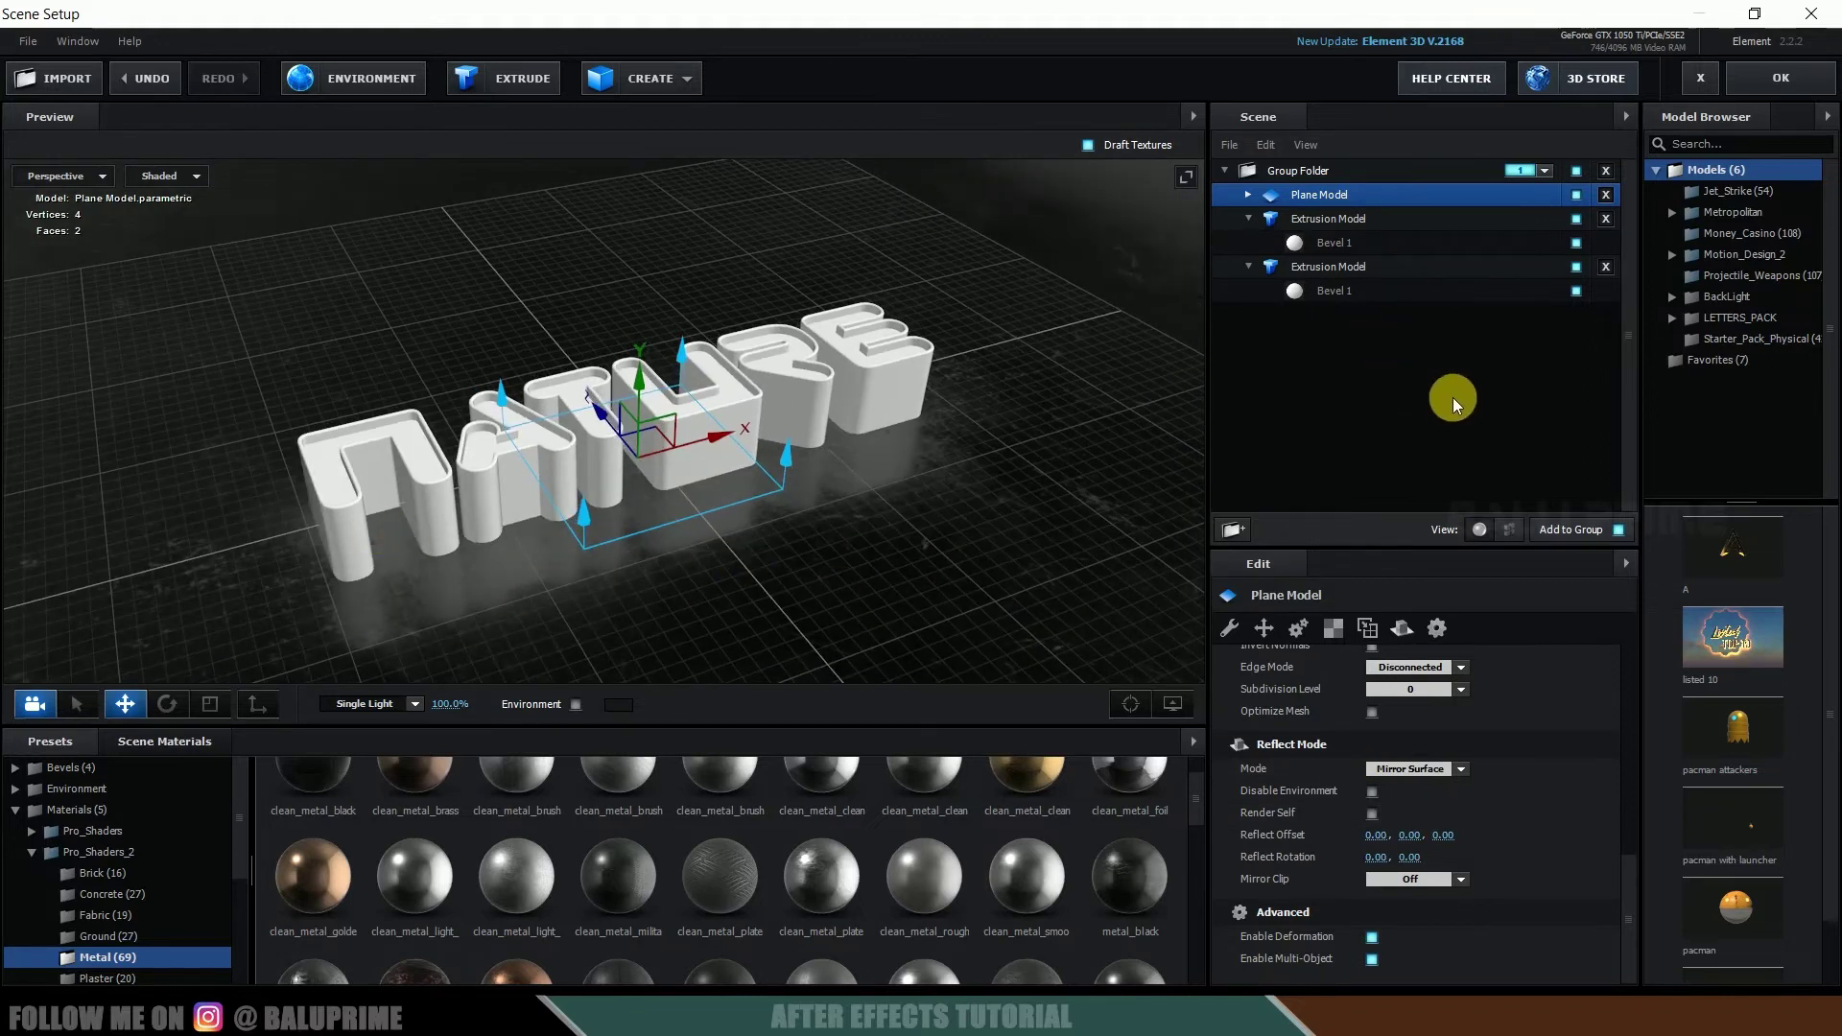
Hide the first extrusion model and apply the Bright_Light physical material to the second's bevel.
left_click(1343, 219)
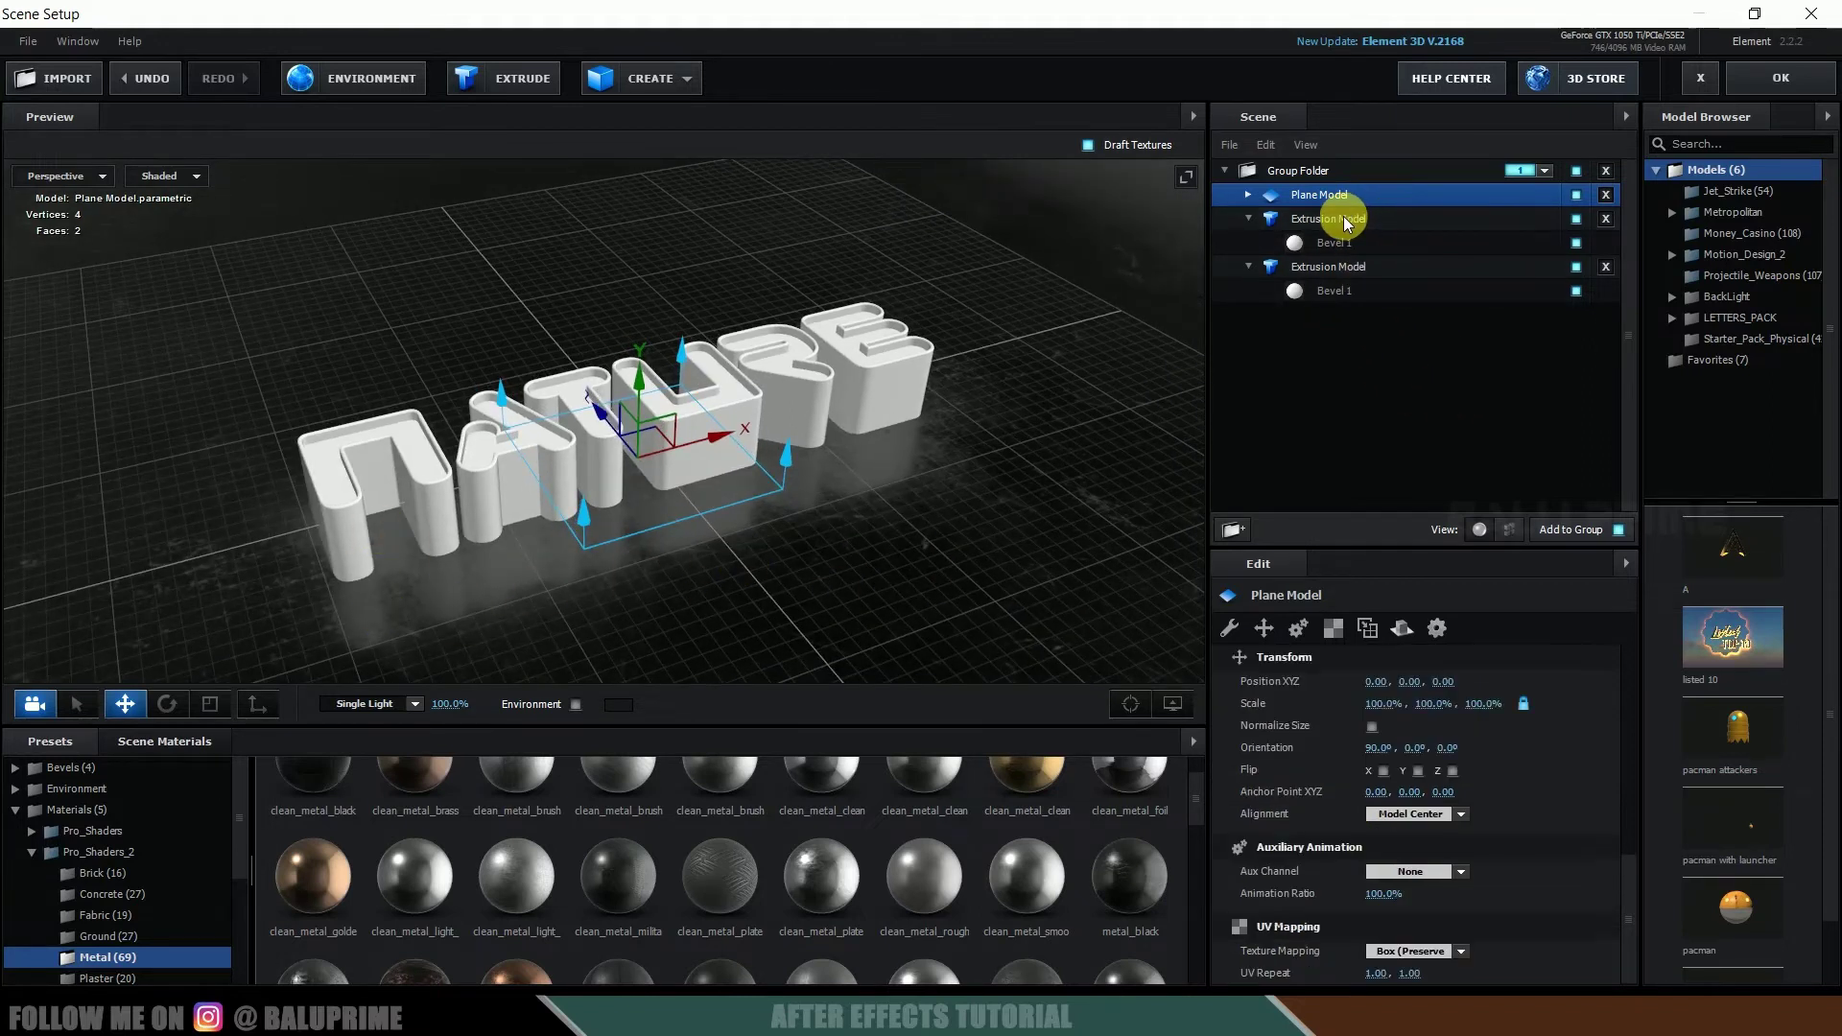
left_click(1579, 219)
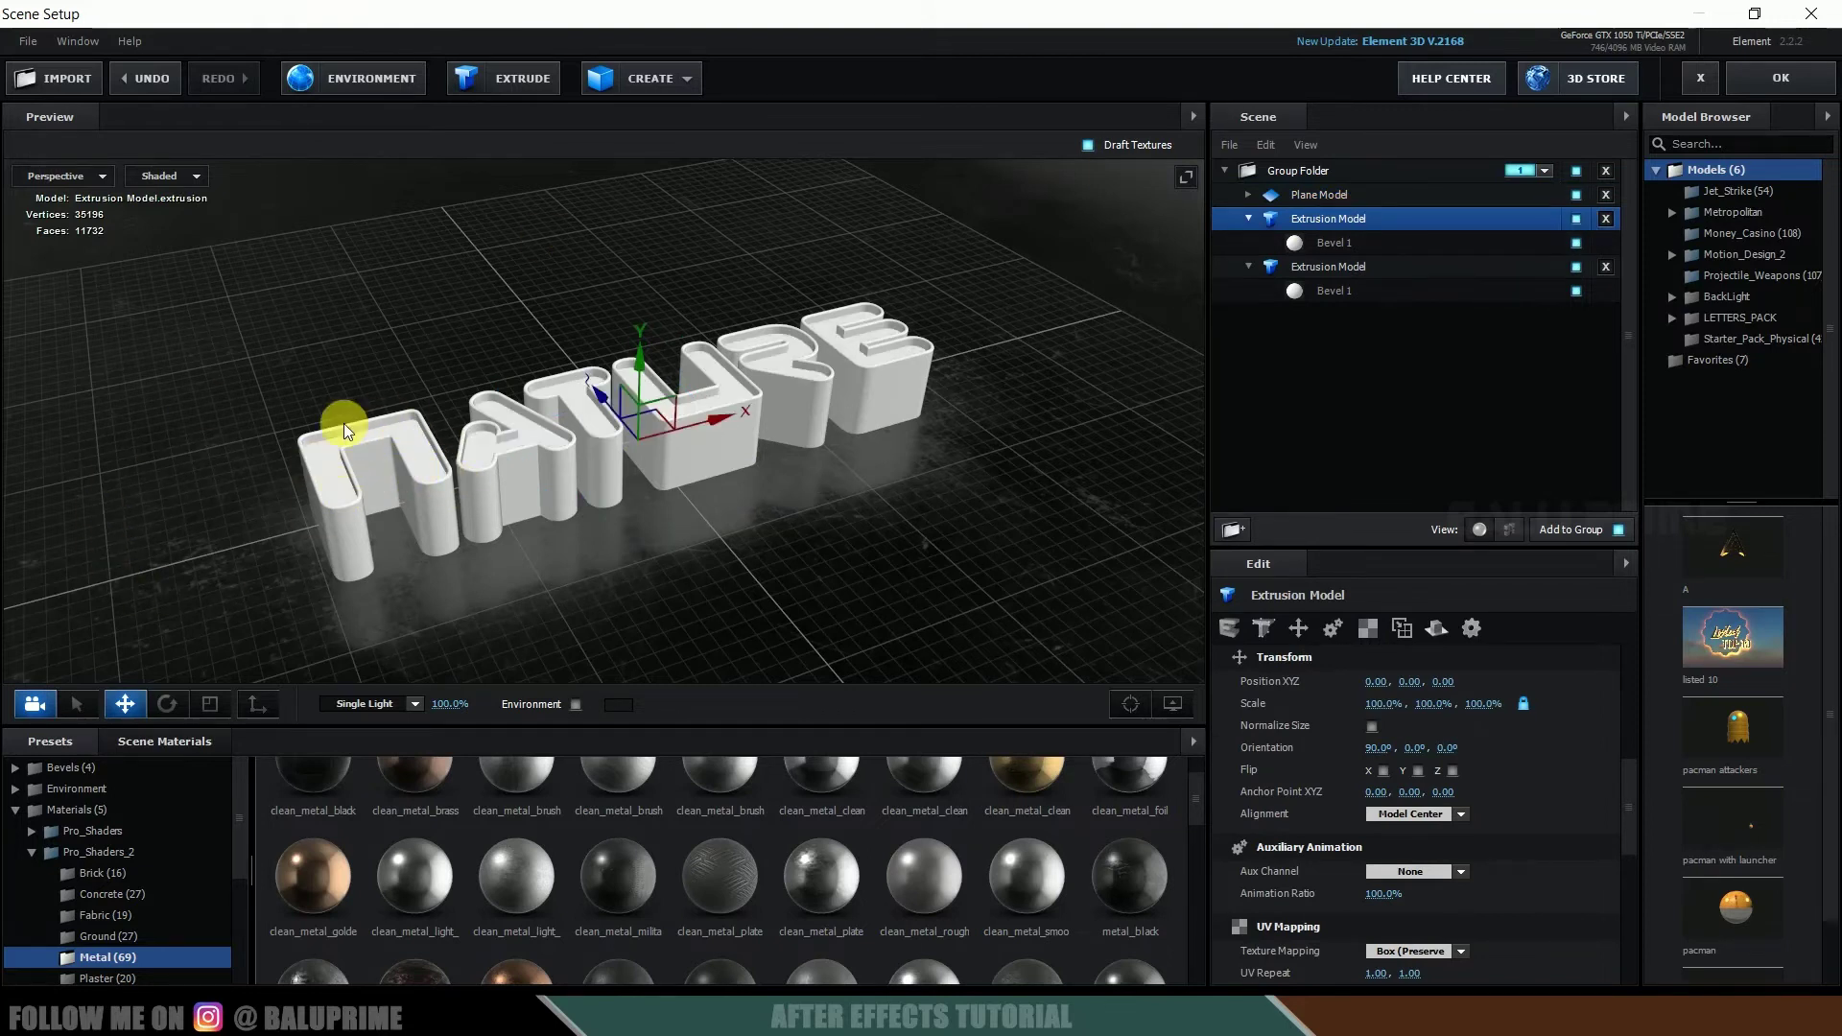
left_click(1314, 275)
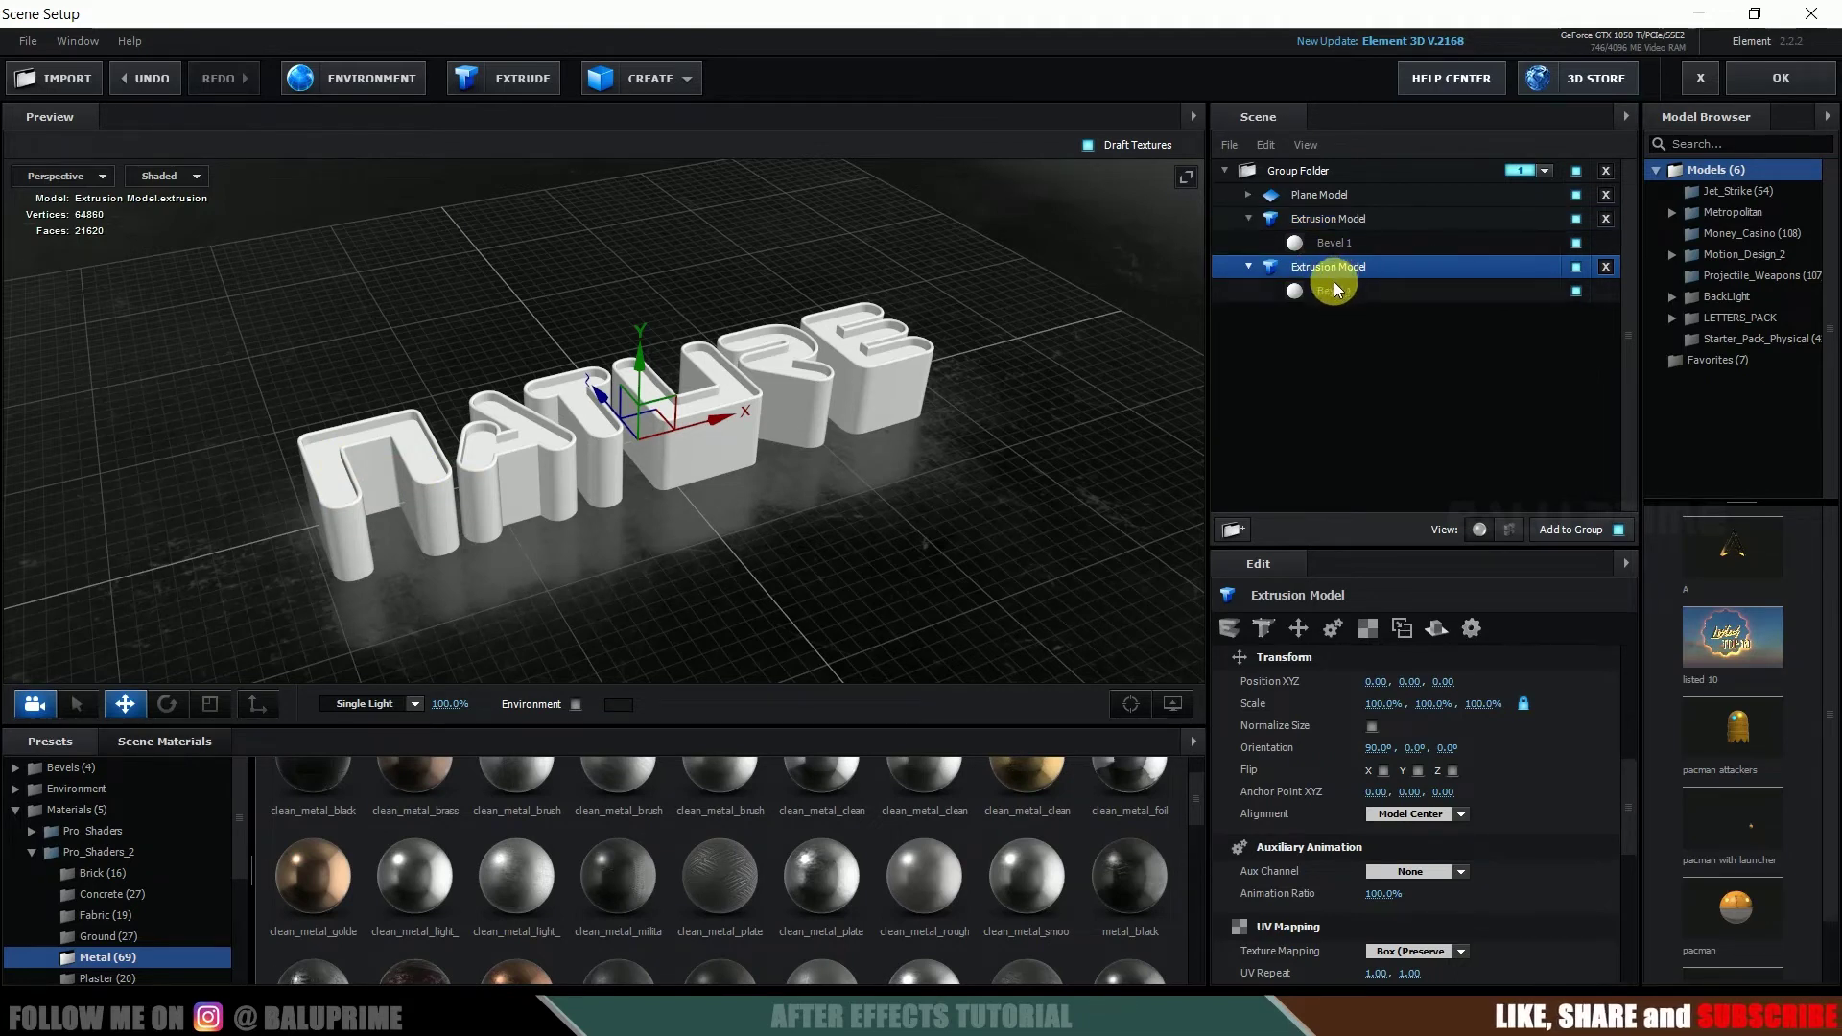
left_click(1329, 288)
scroll(123, 892, "down", 3)
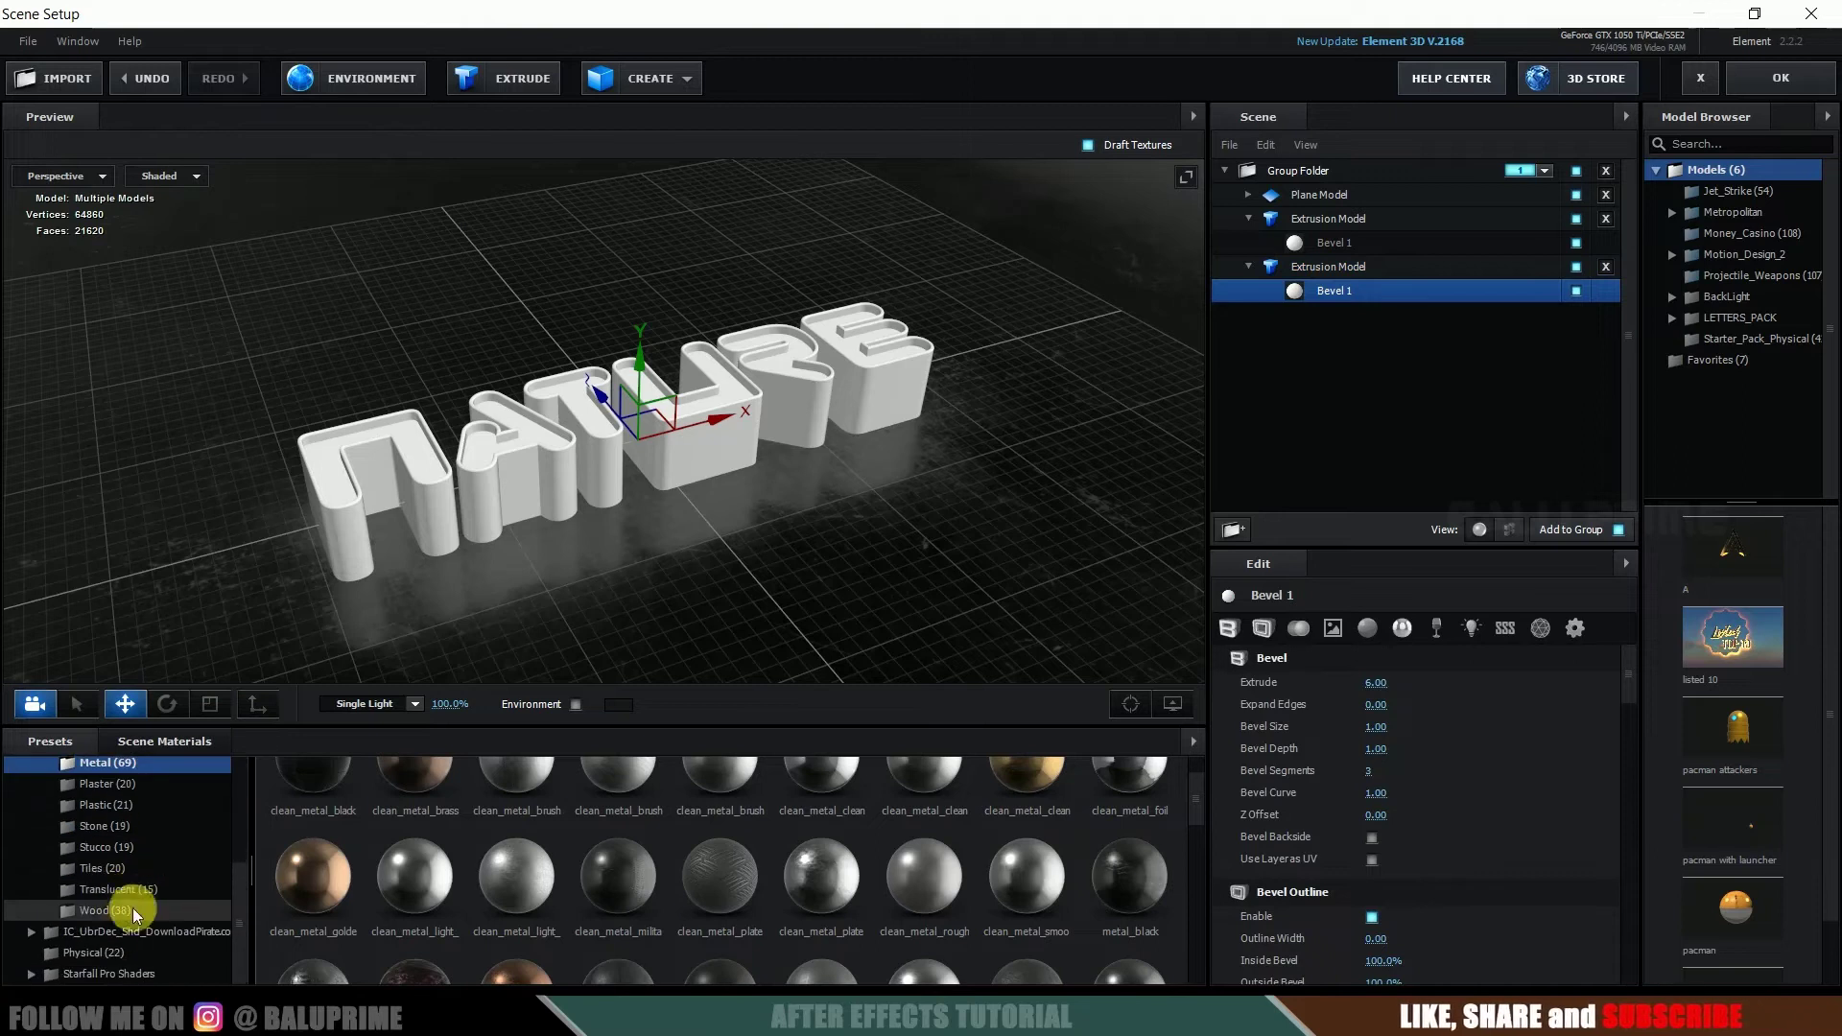
left_click(83, 941)
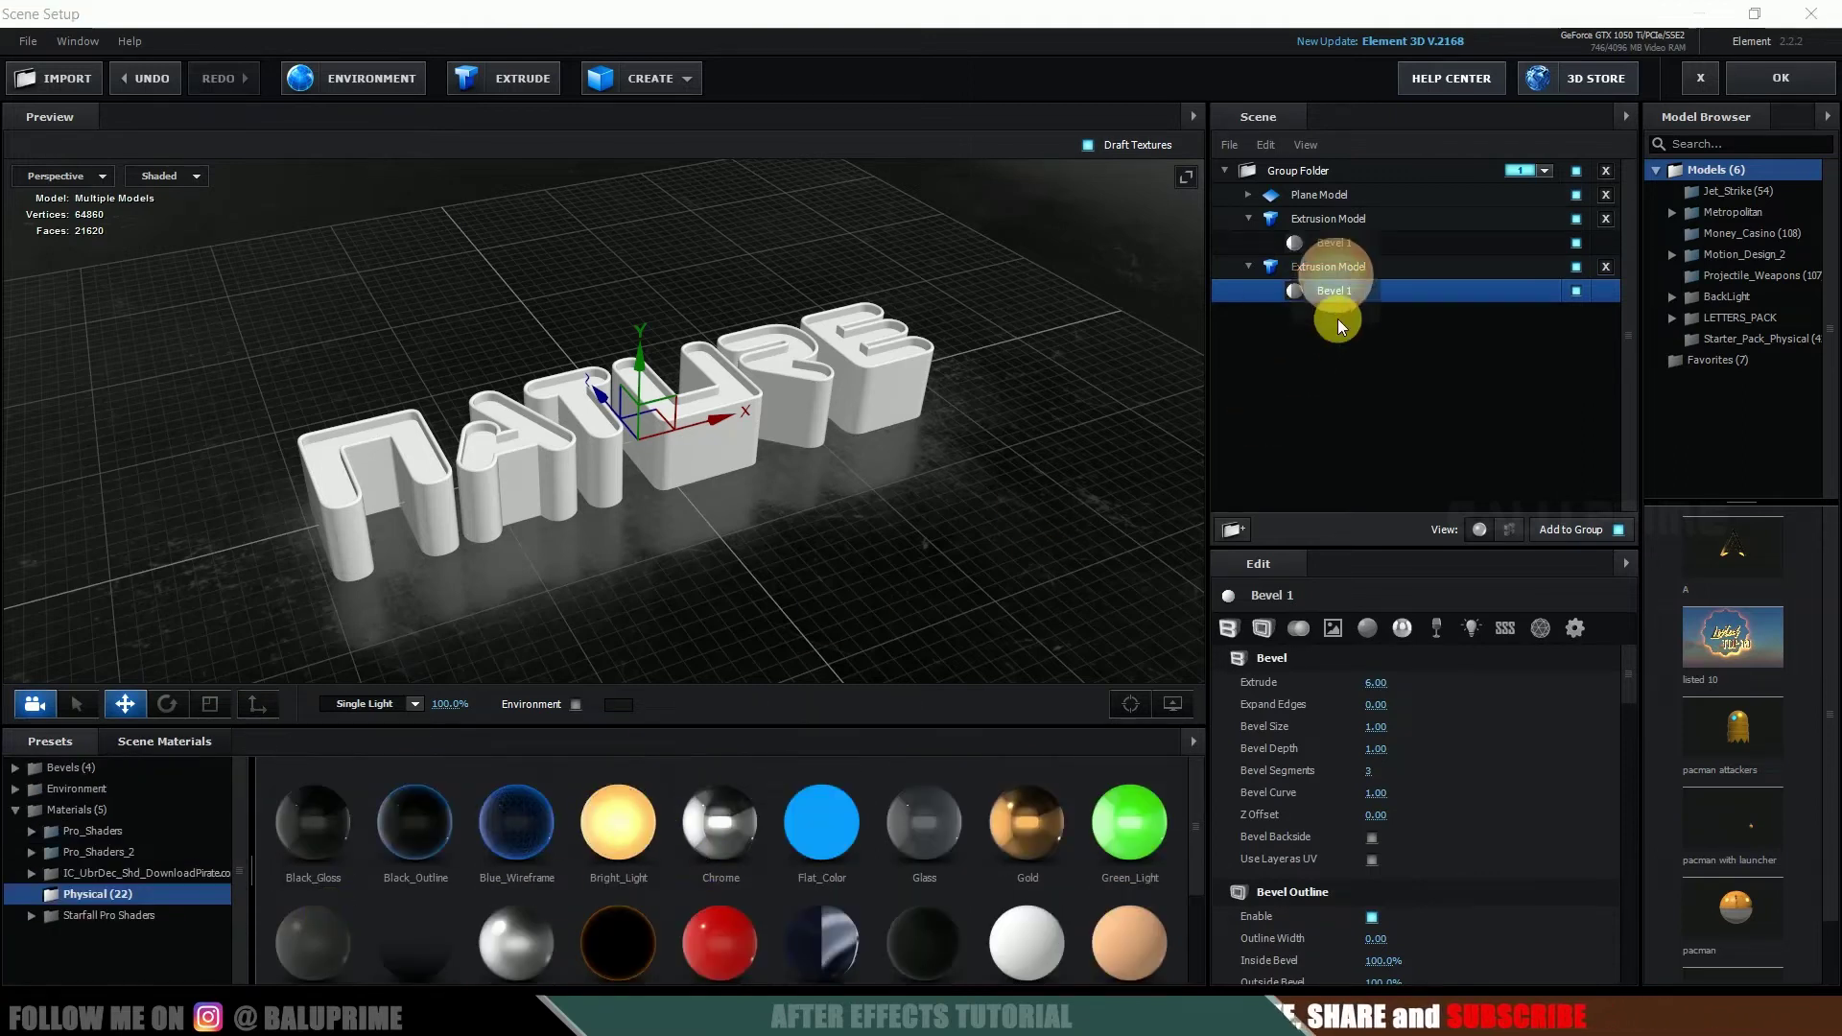
left_click_drag(1350, 285, 1338, 291)
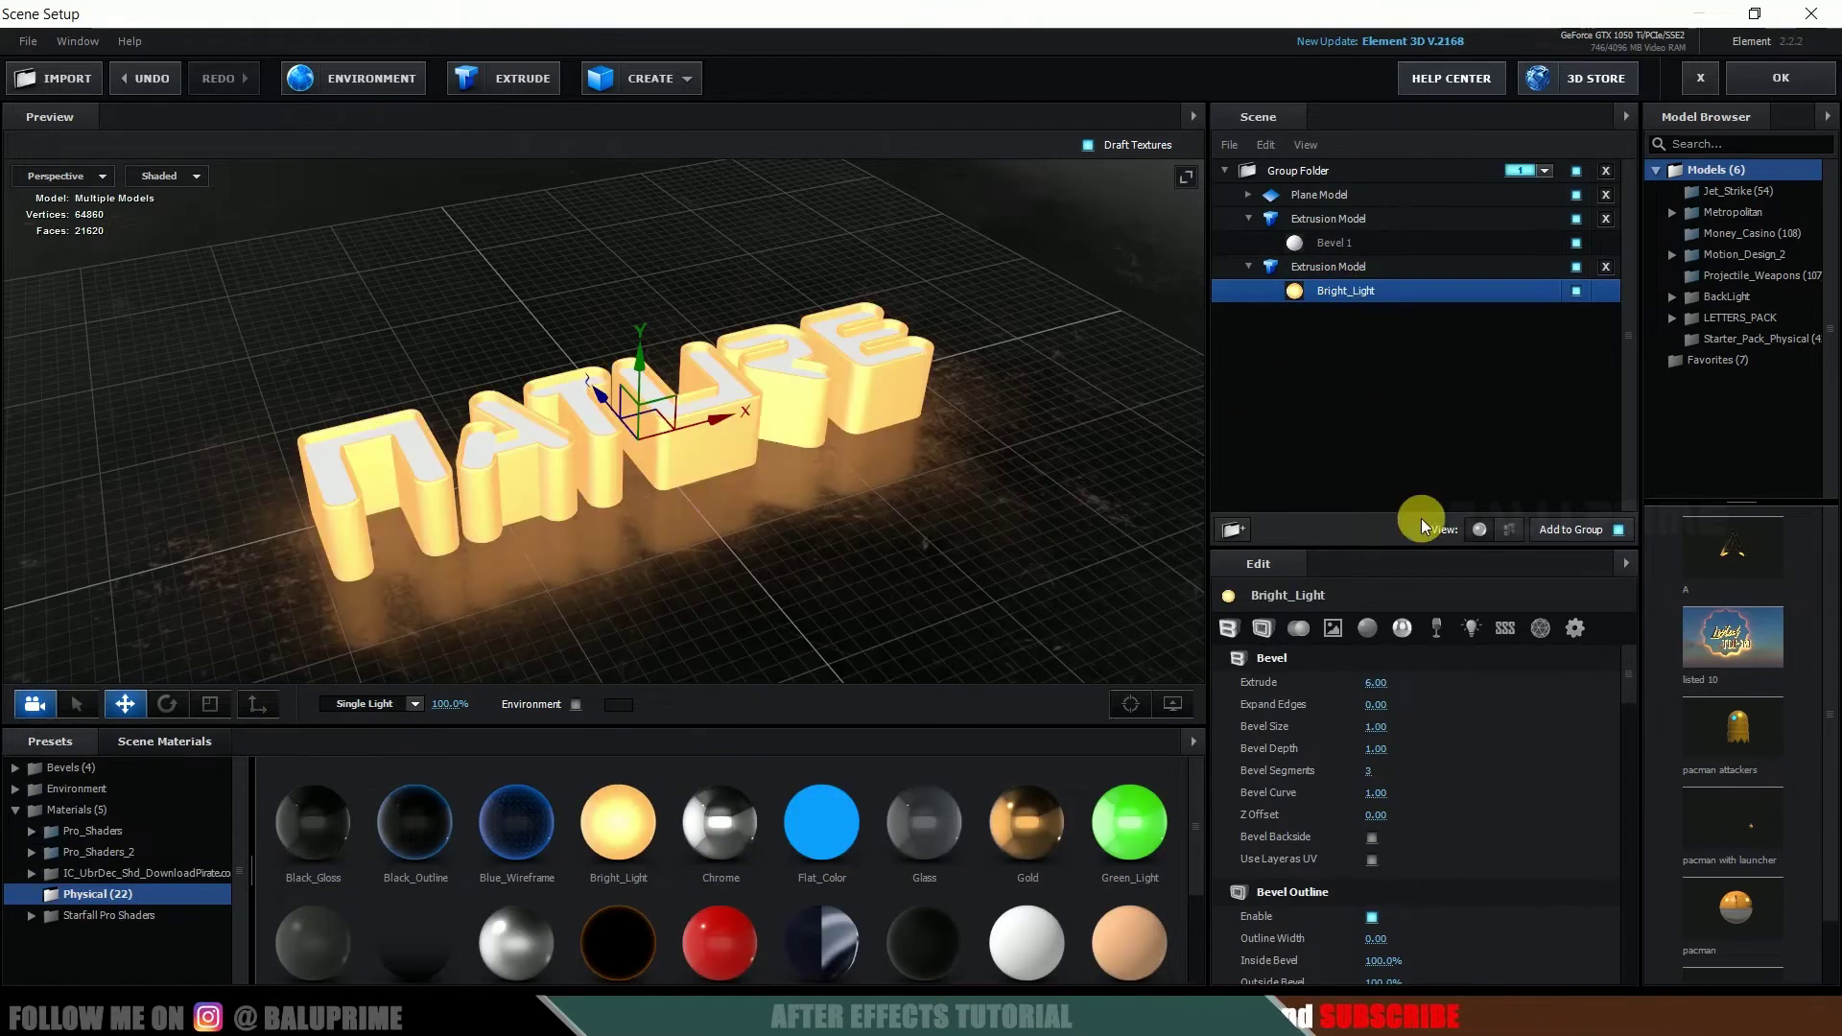
Set the Bright_Light Illumination Color to orange FF7E00.
scroll(1483, 748, "down", 10)
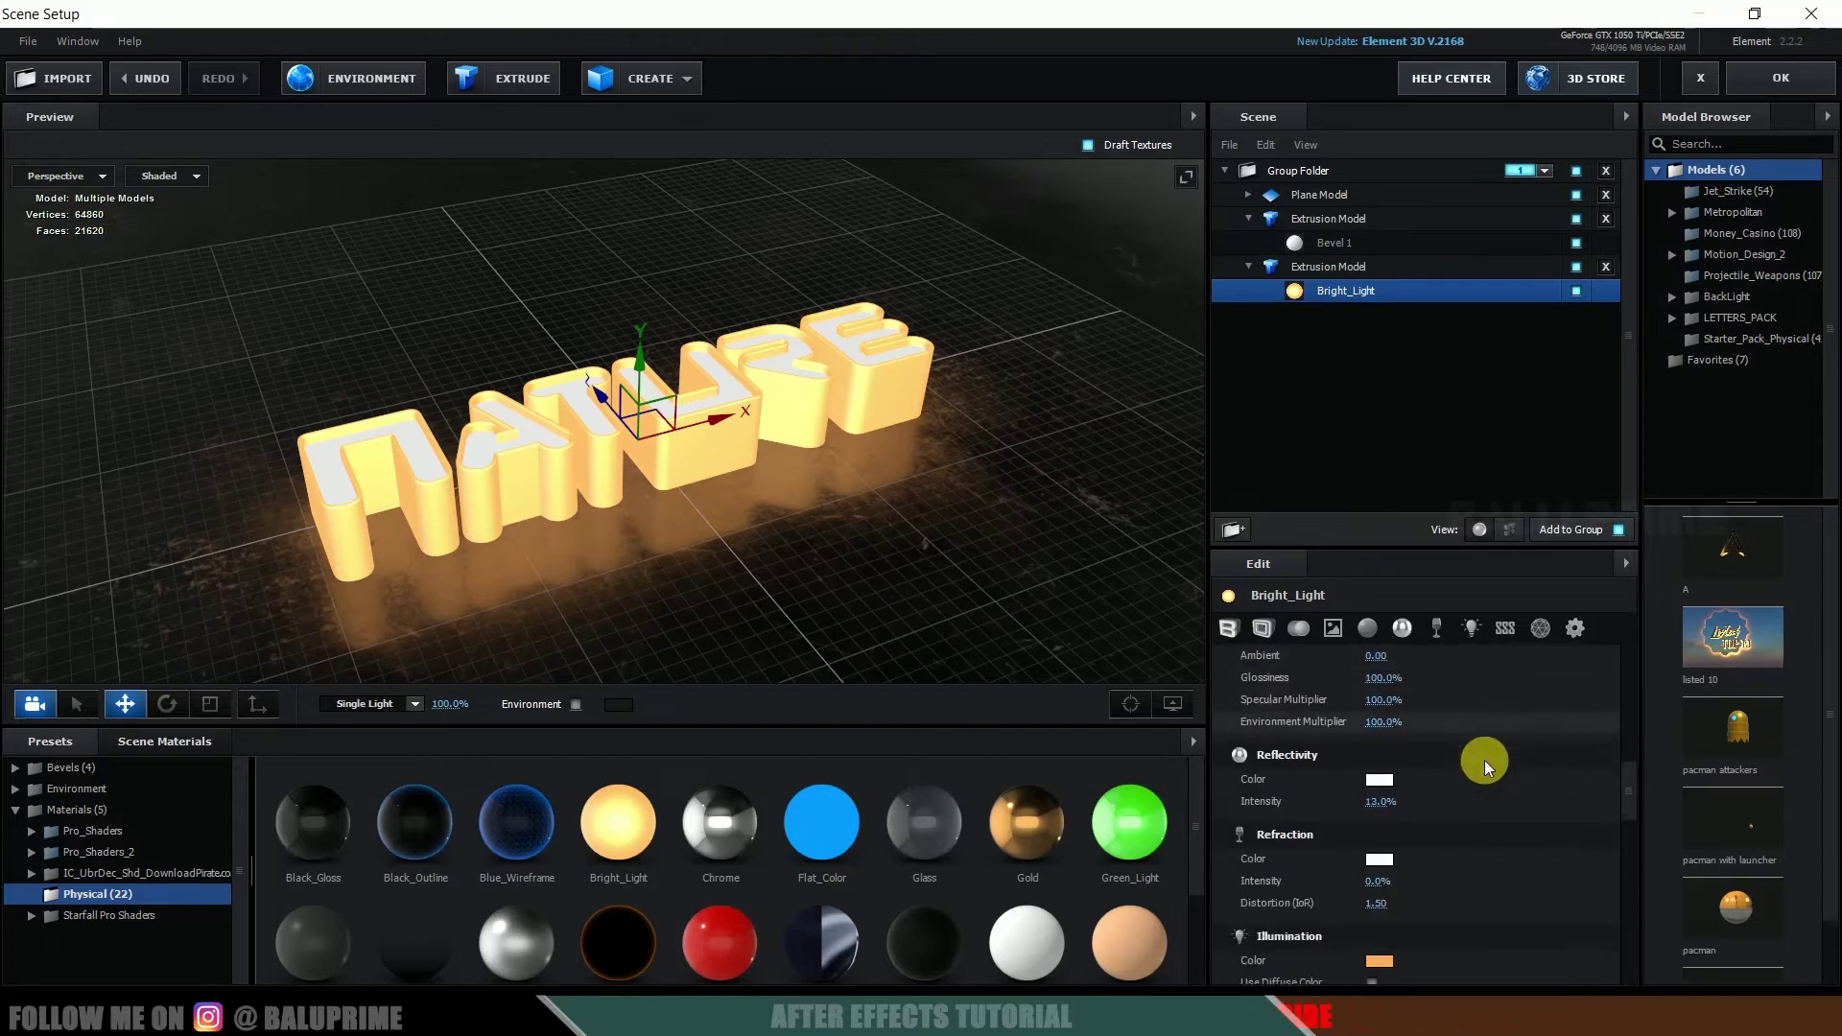
scroll(1483, 760, "up", 1)
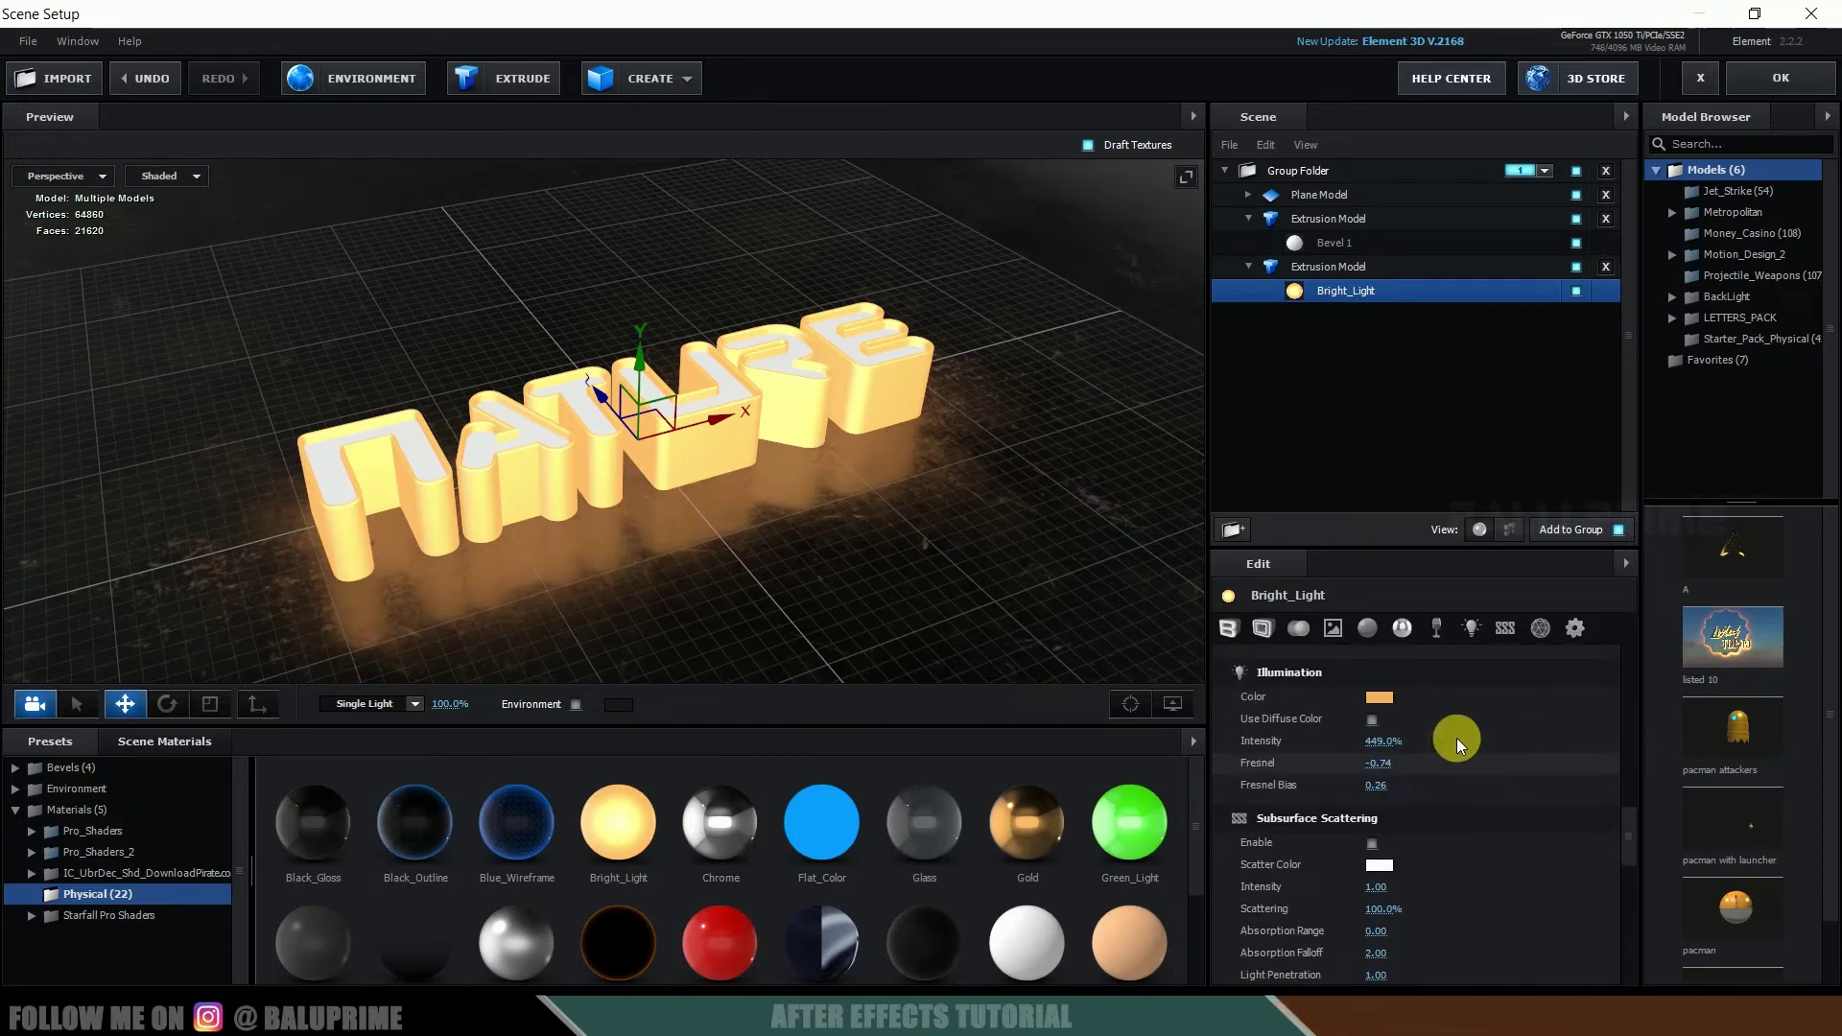
left_click(1367, 695)
left_click_drag(1367, 694, 1552, 528)
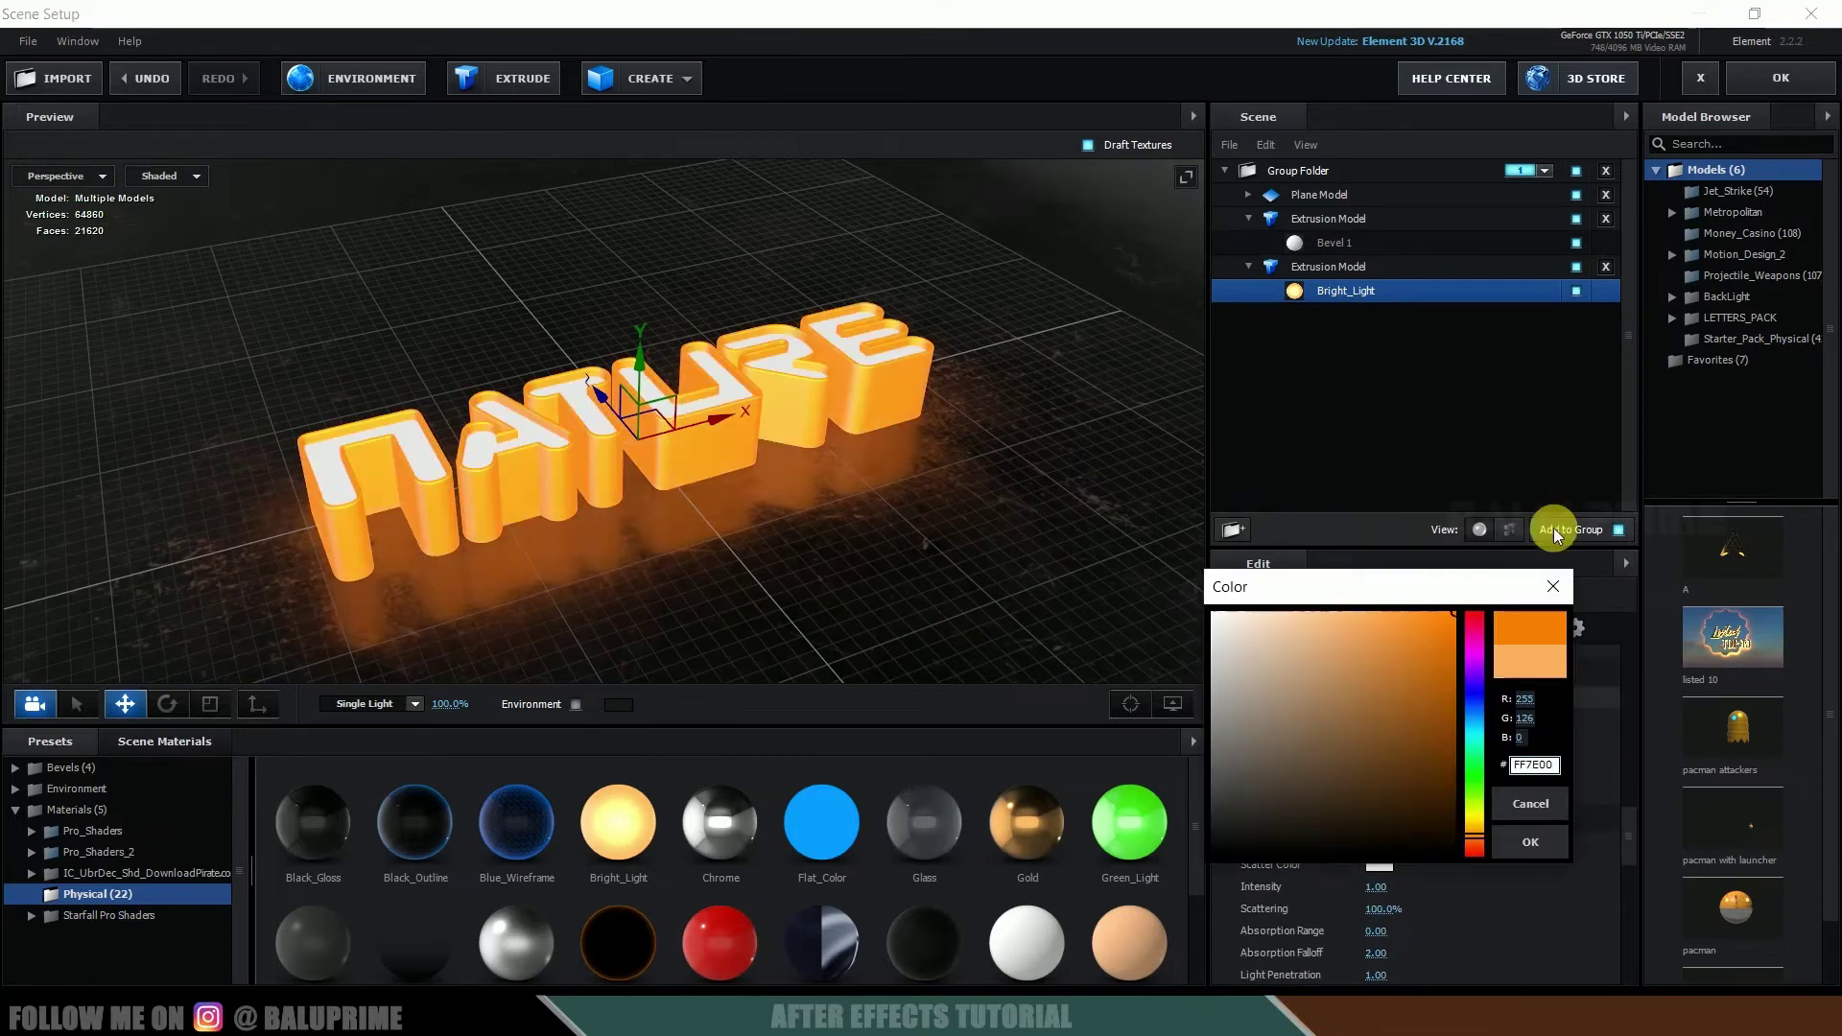
left_click(1530, 842)
left_click_drag(883, 421, 842, 450)
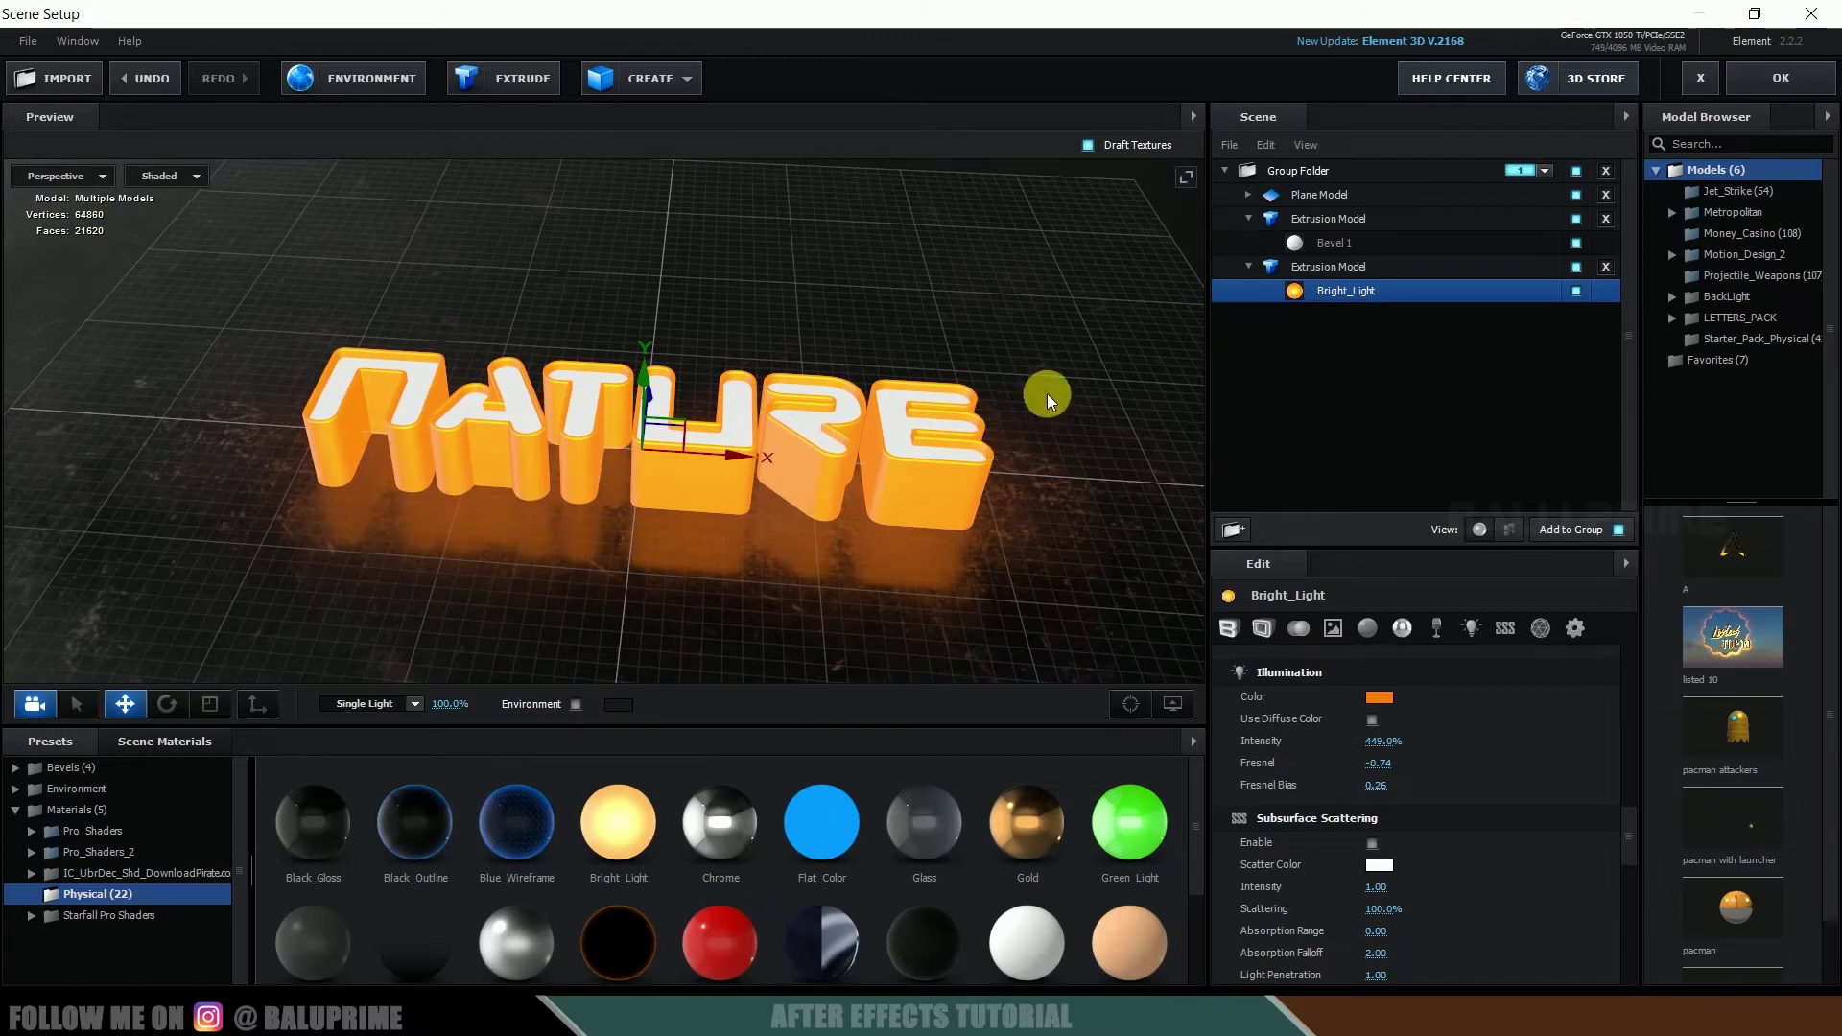
left_click(349, 79)
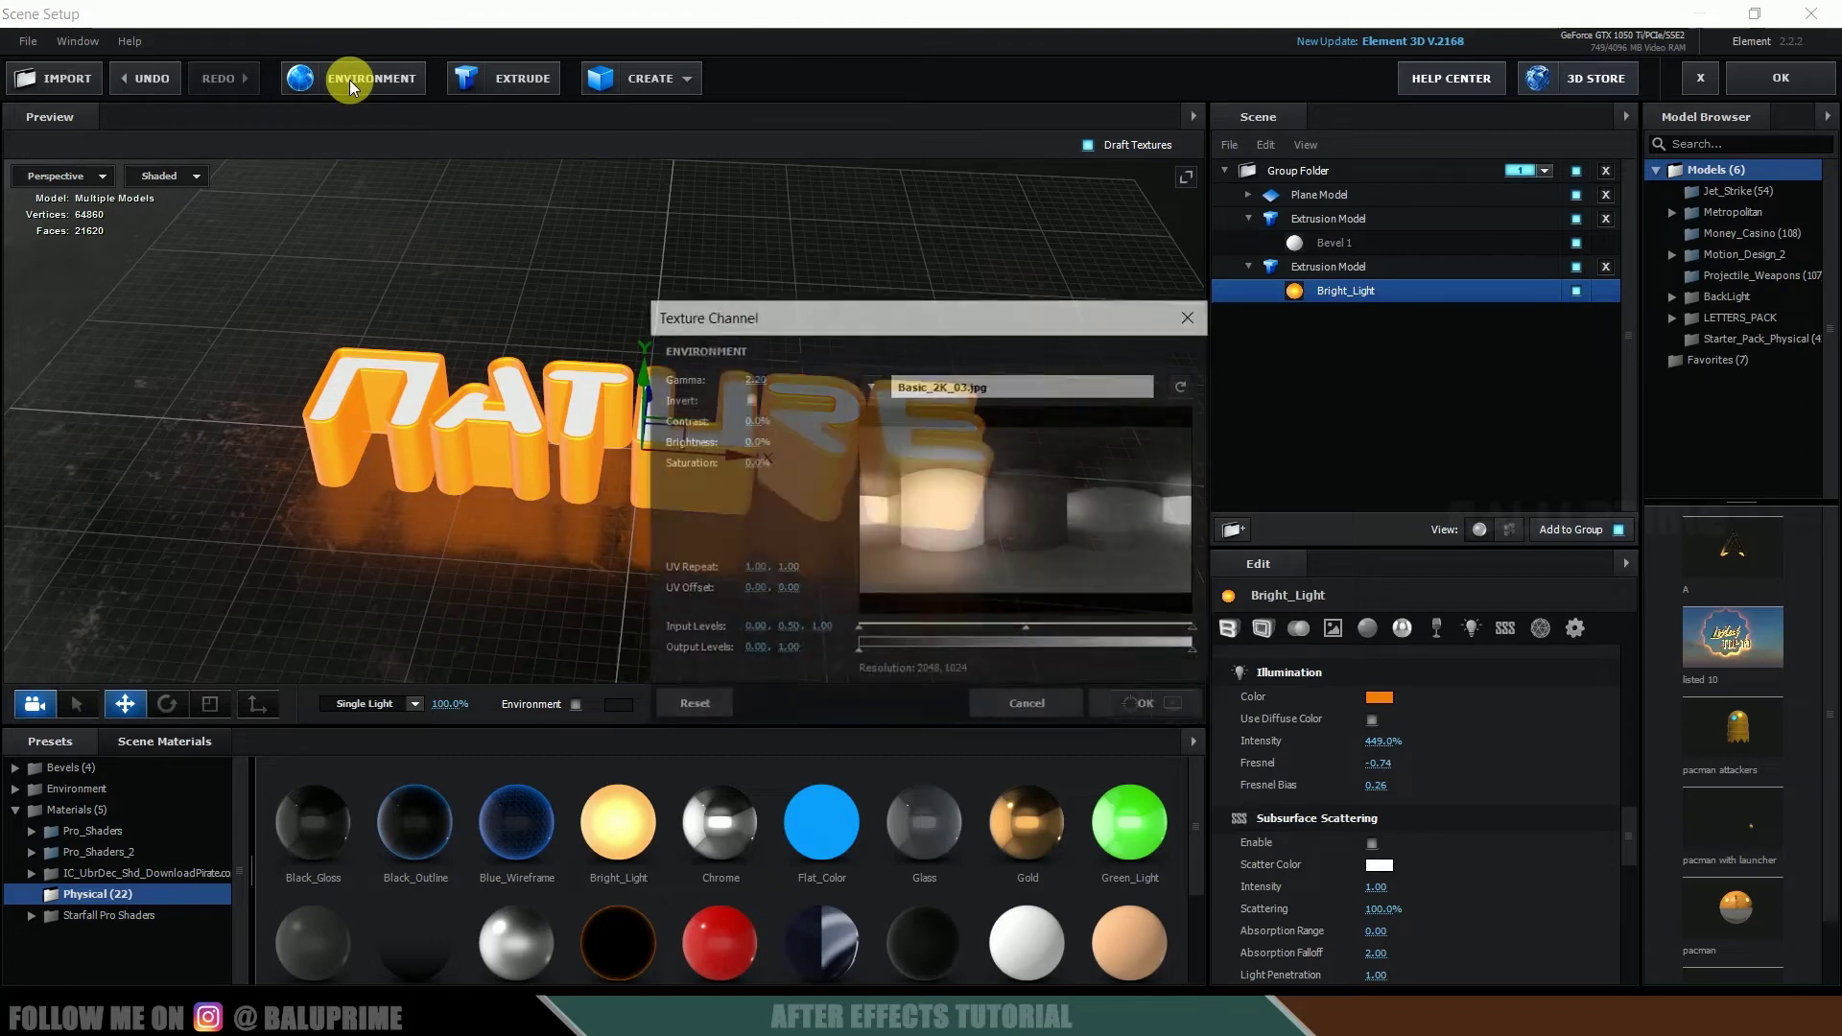
Load BackLight_2K_26.jpg from BackLight_Environments > BackLight_2K as the environment map, then apply the scene.
left_click(955, 388)
left_click(1051, 393)
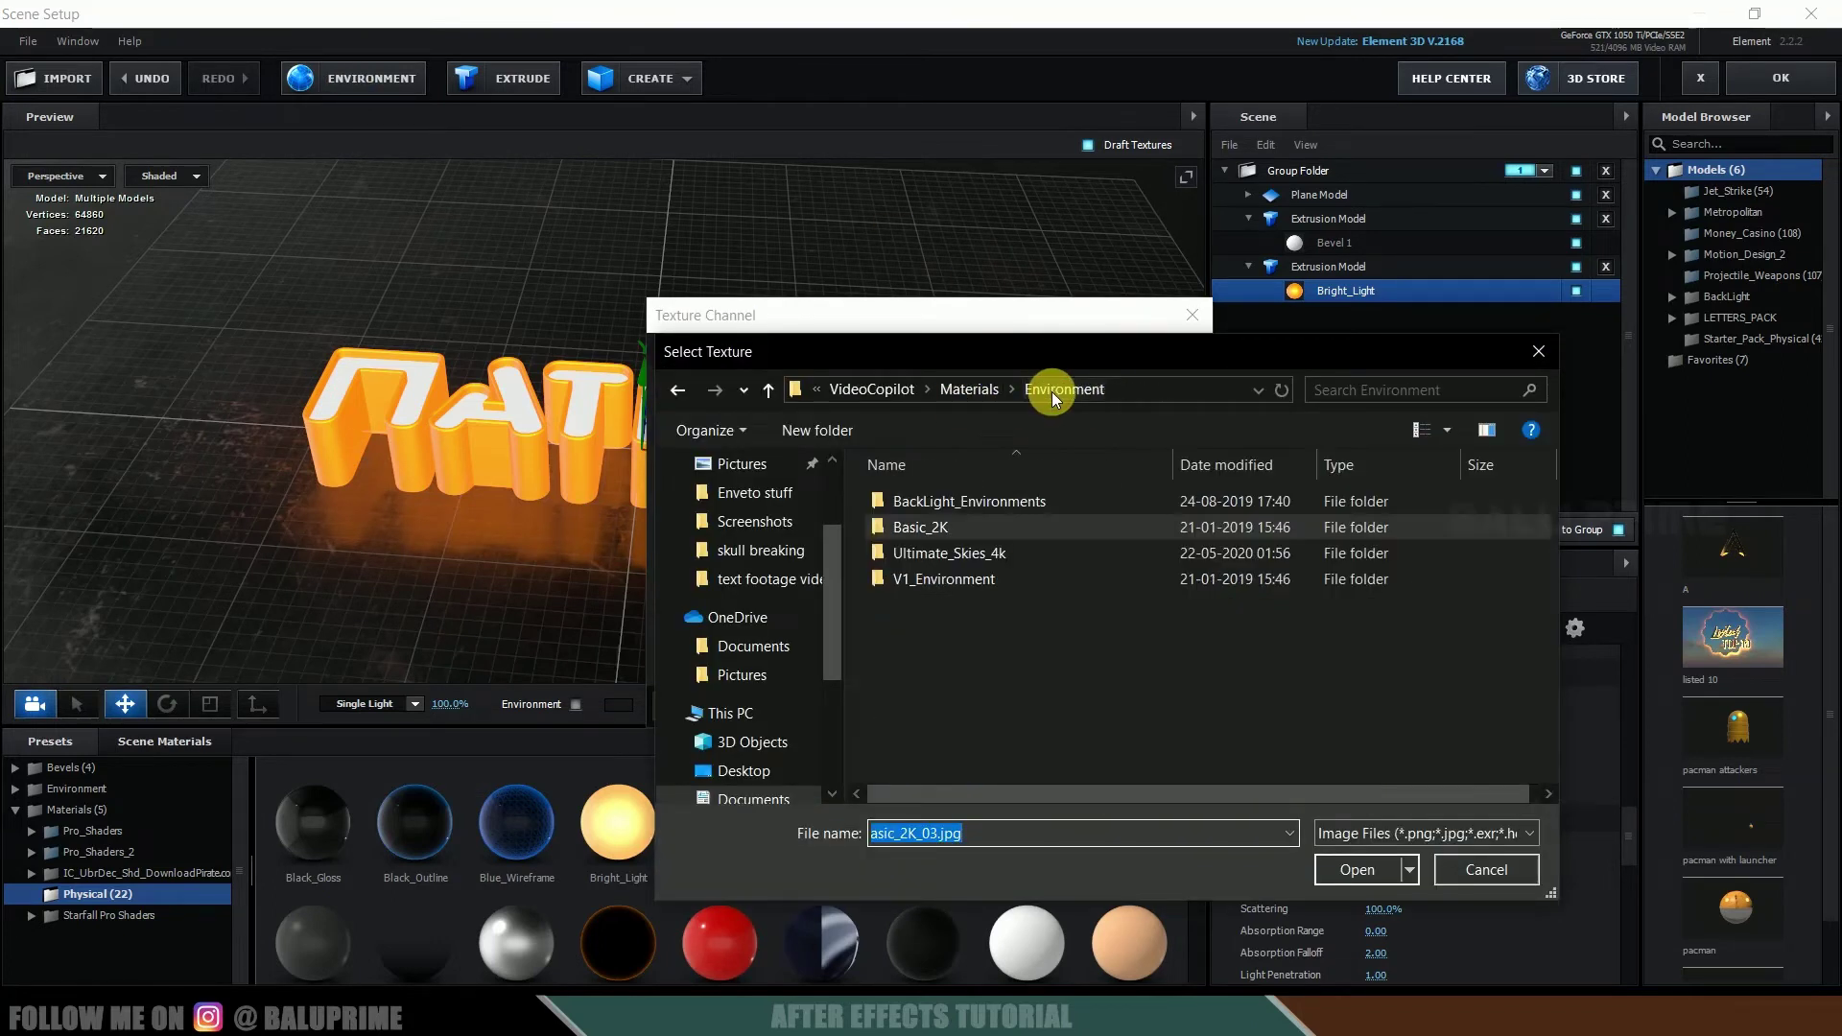
double_click(941, 500)
double_click(941, 500)
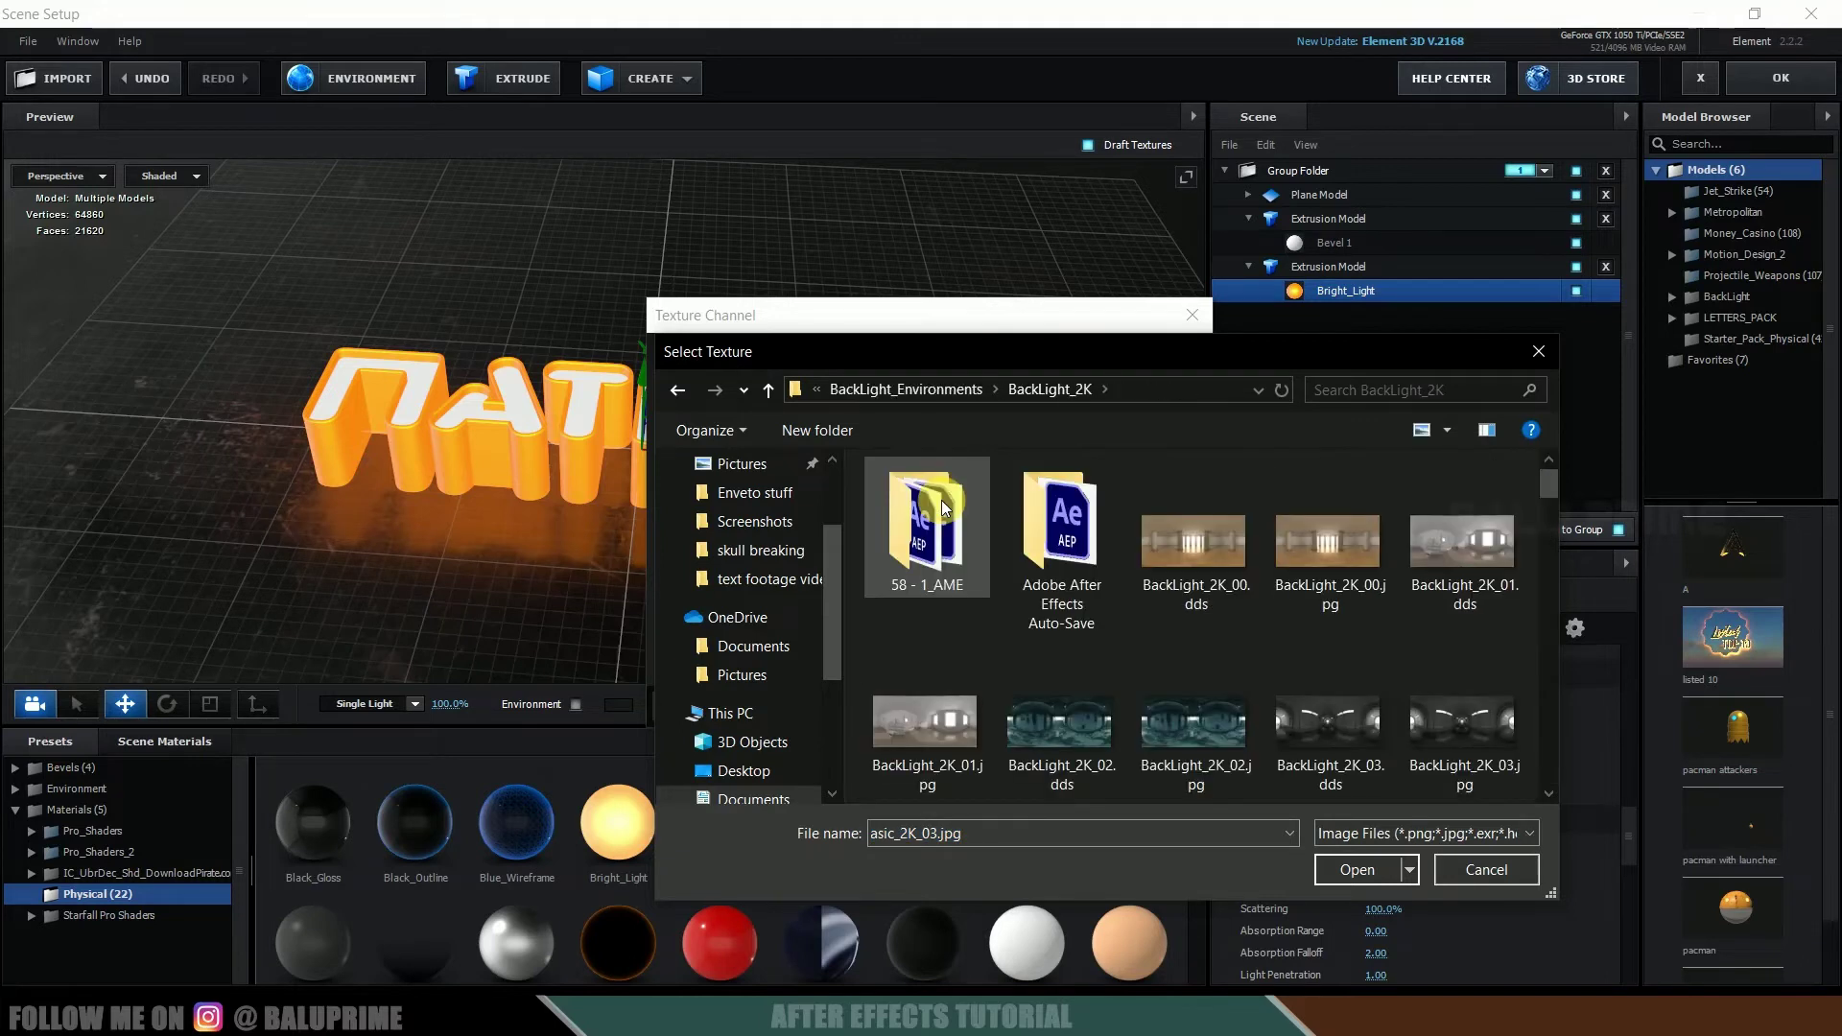
scroll(1311, 572, "down", 5)
scroll(1310, 571, "down", 1)
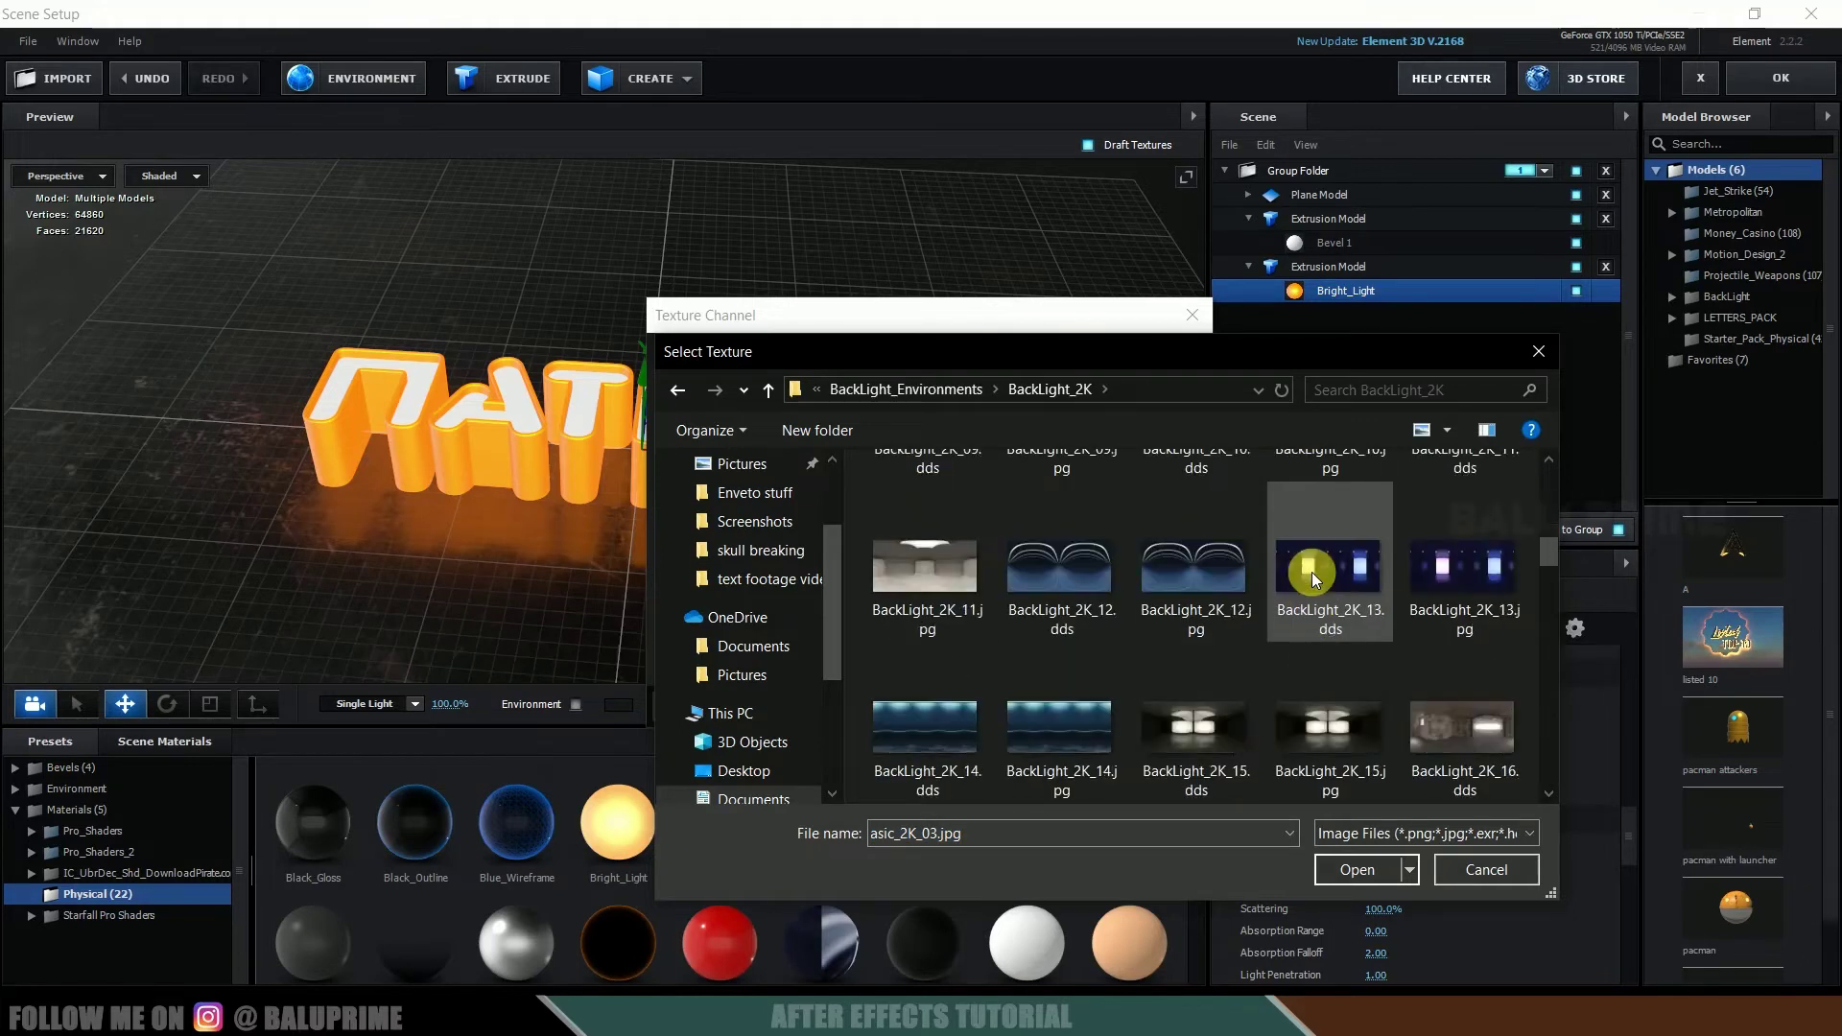
scroll(1310, 572, "down", 2)
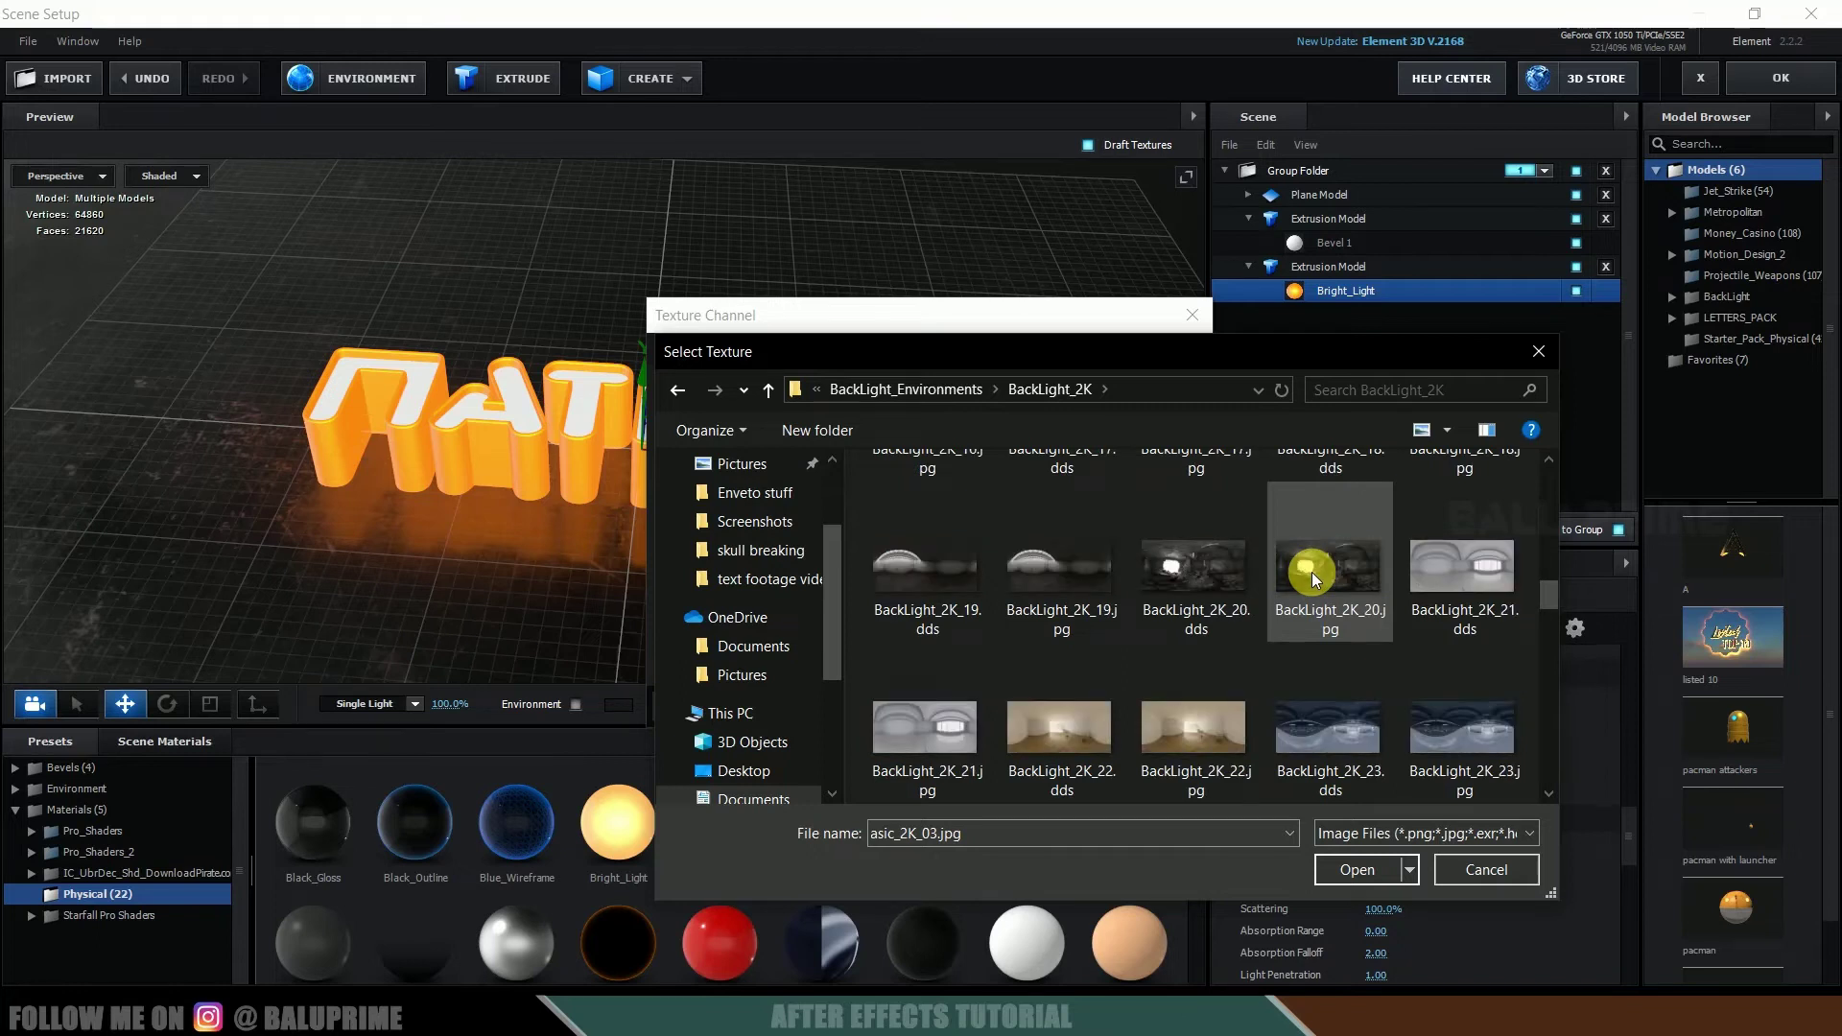
scroll(1311, 571, "down", 1)
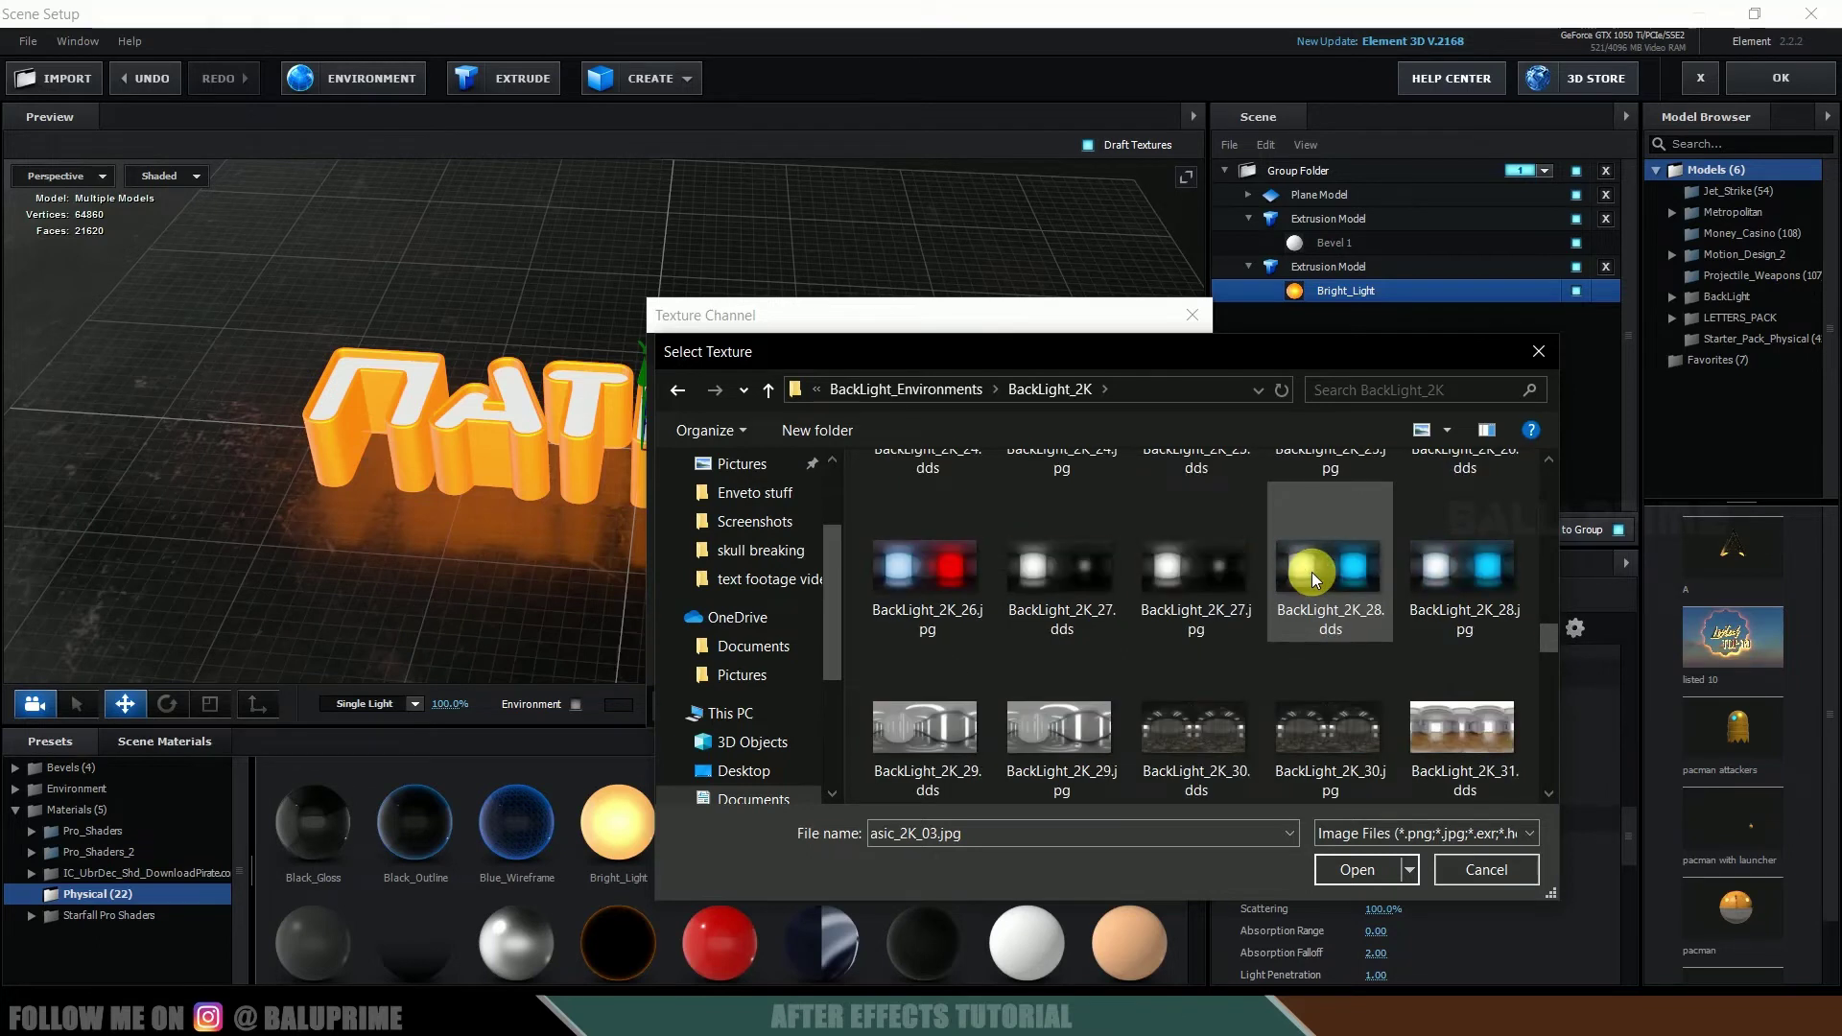
left_click(935, 570)
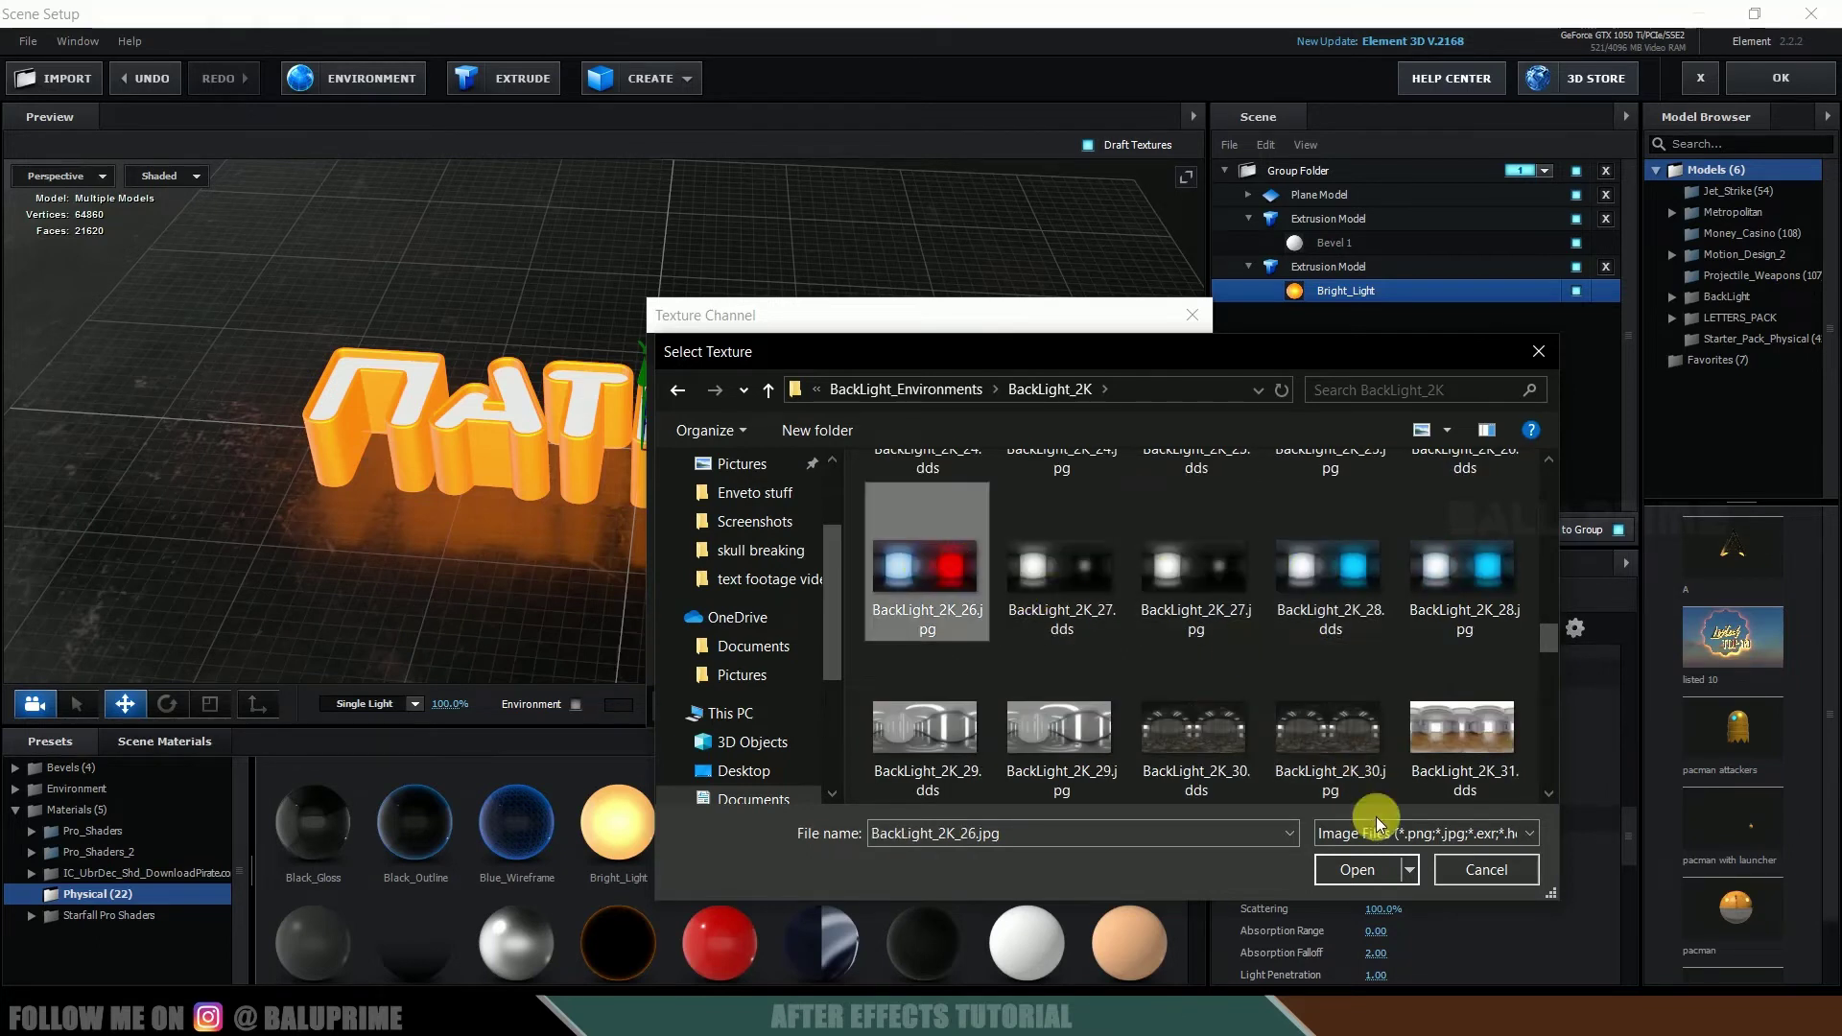
left_click(1356, 869)
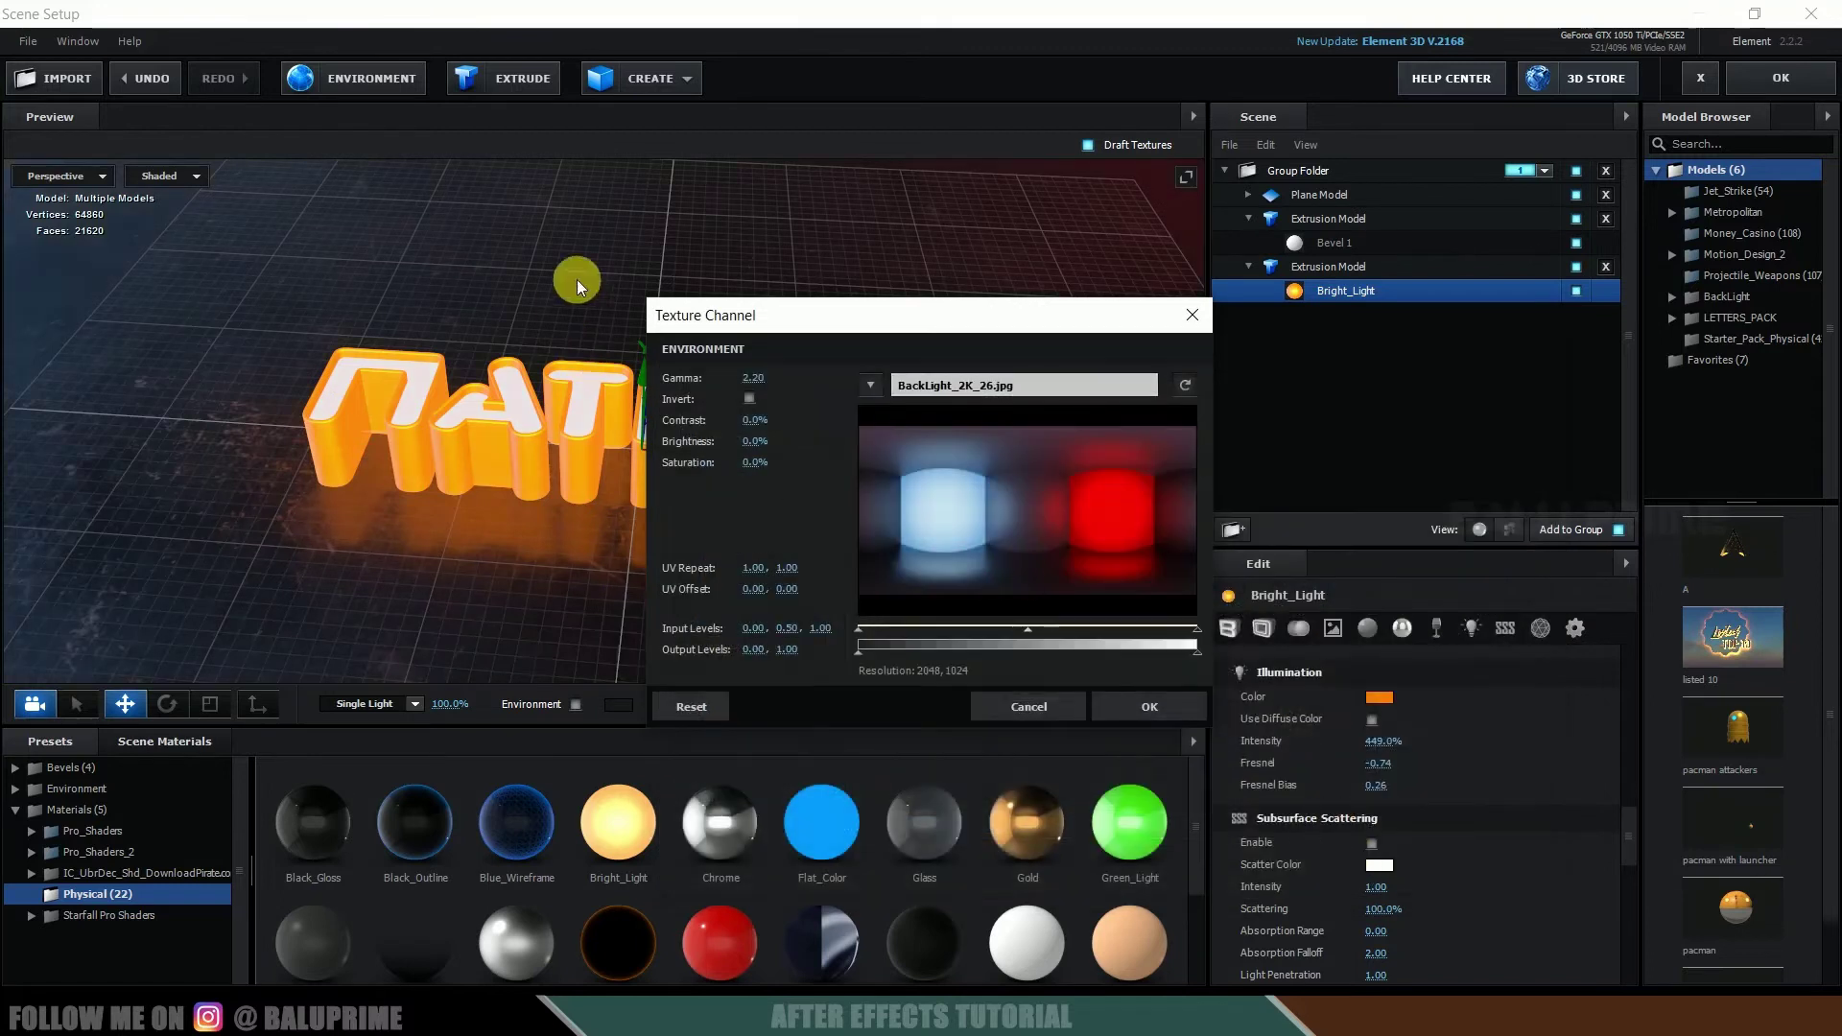
left_click(1141, 706)
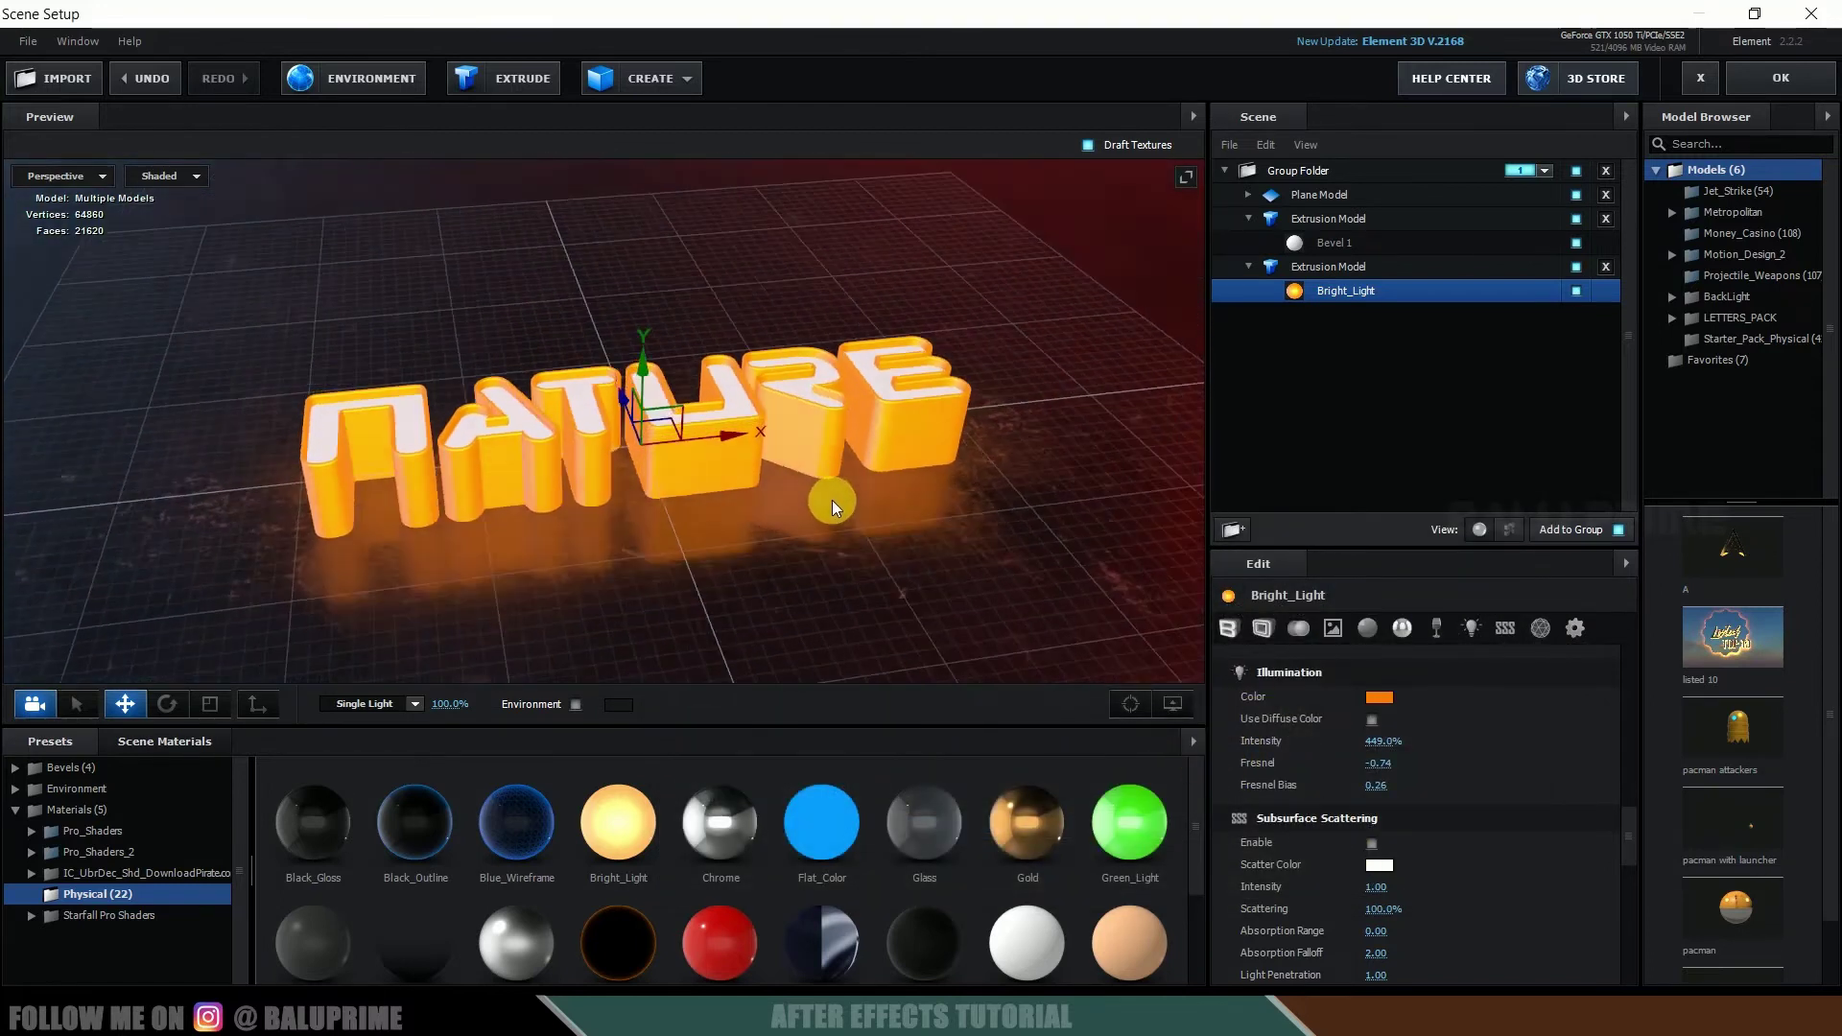
mouse_move(829, 487)
left_mouse_down()
mouse_move(792, 515)
mouse_move(838, 521)
left_mouse_up()
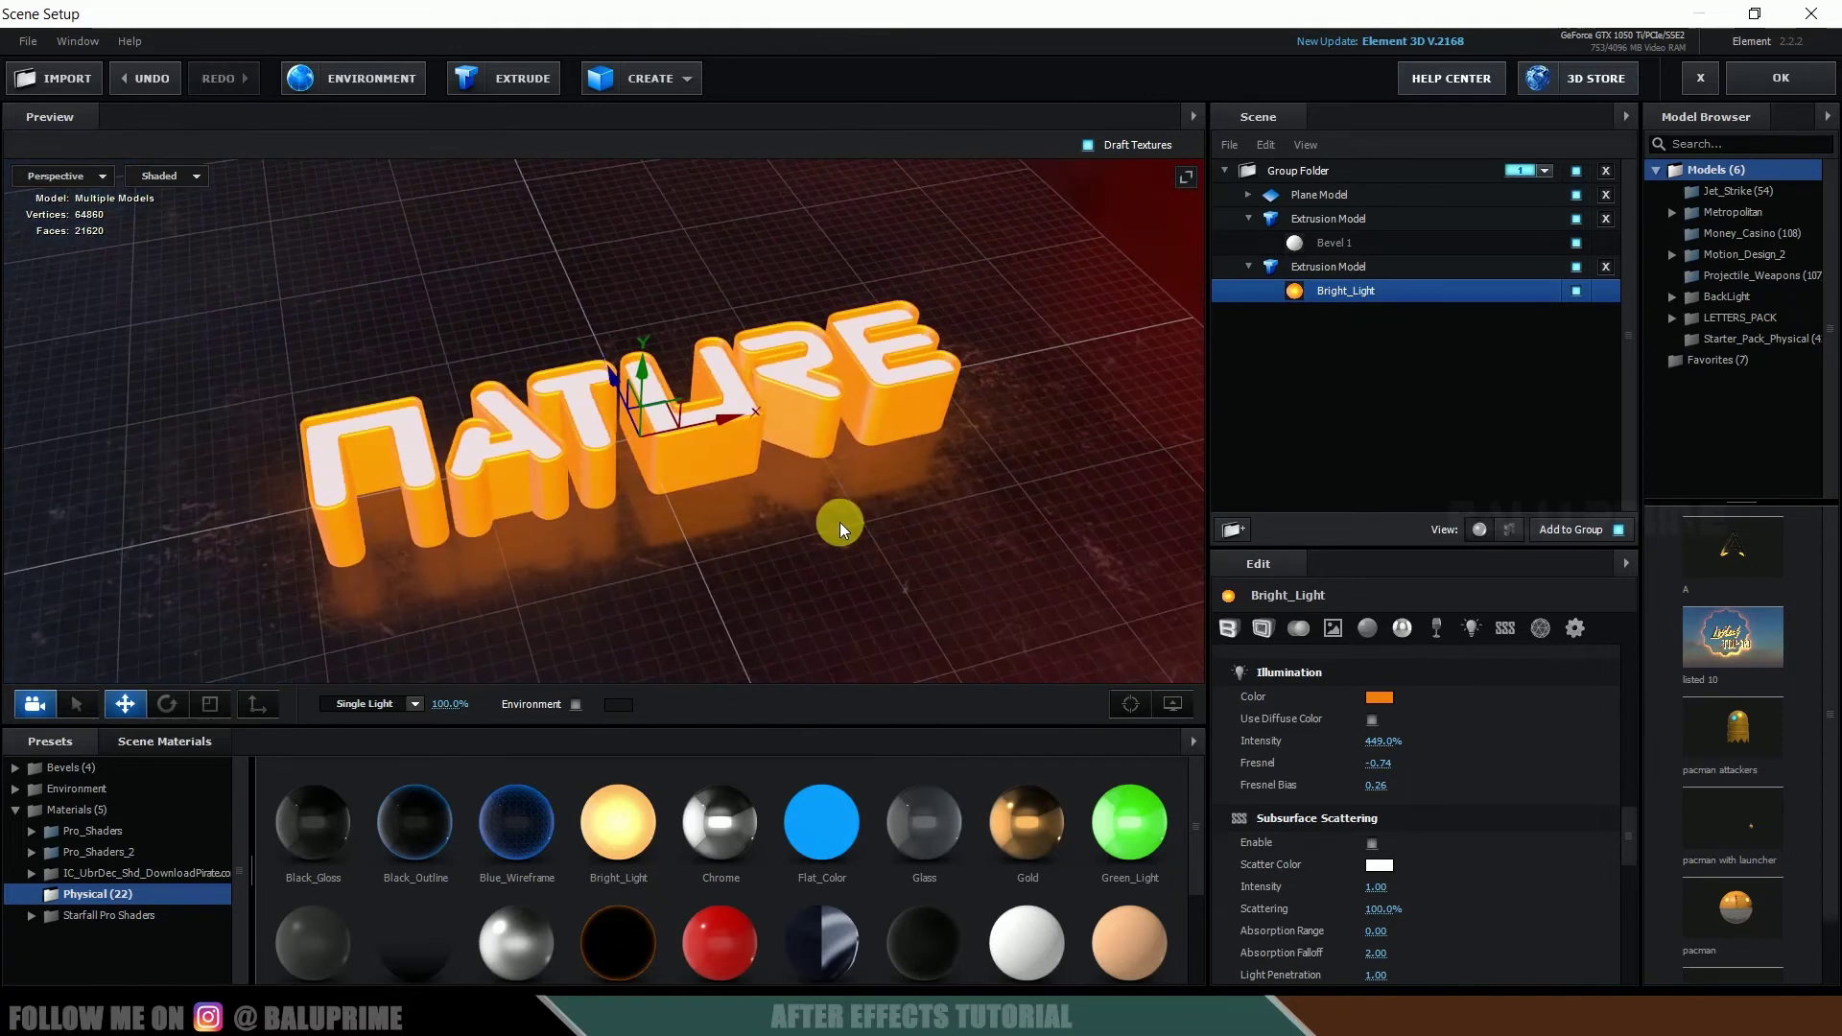
left_click(1774, 82)
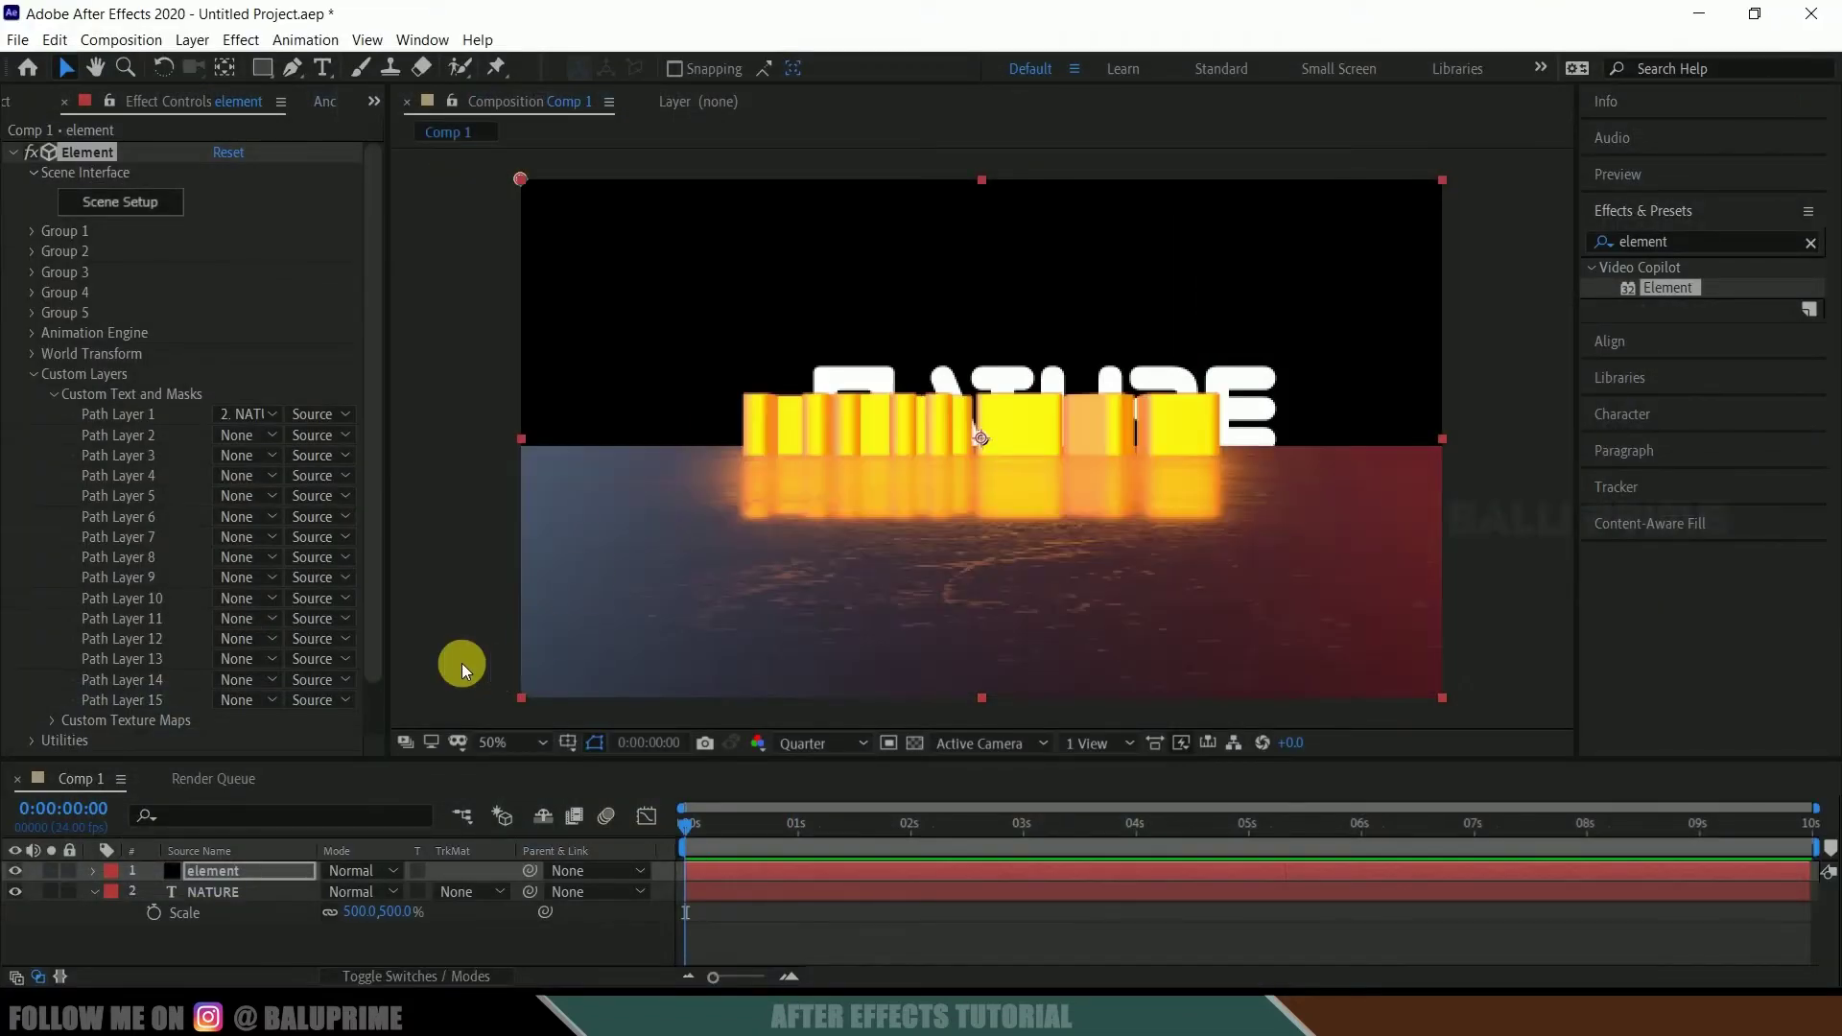
Turn off visibility of the flat NATURE text layer in the timeline.
left_click(200, 889)
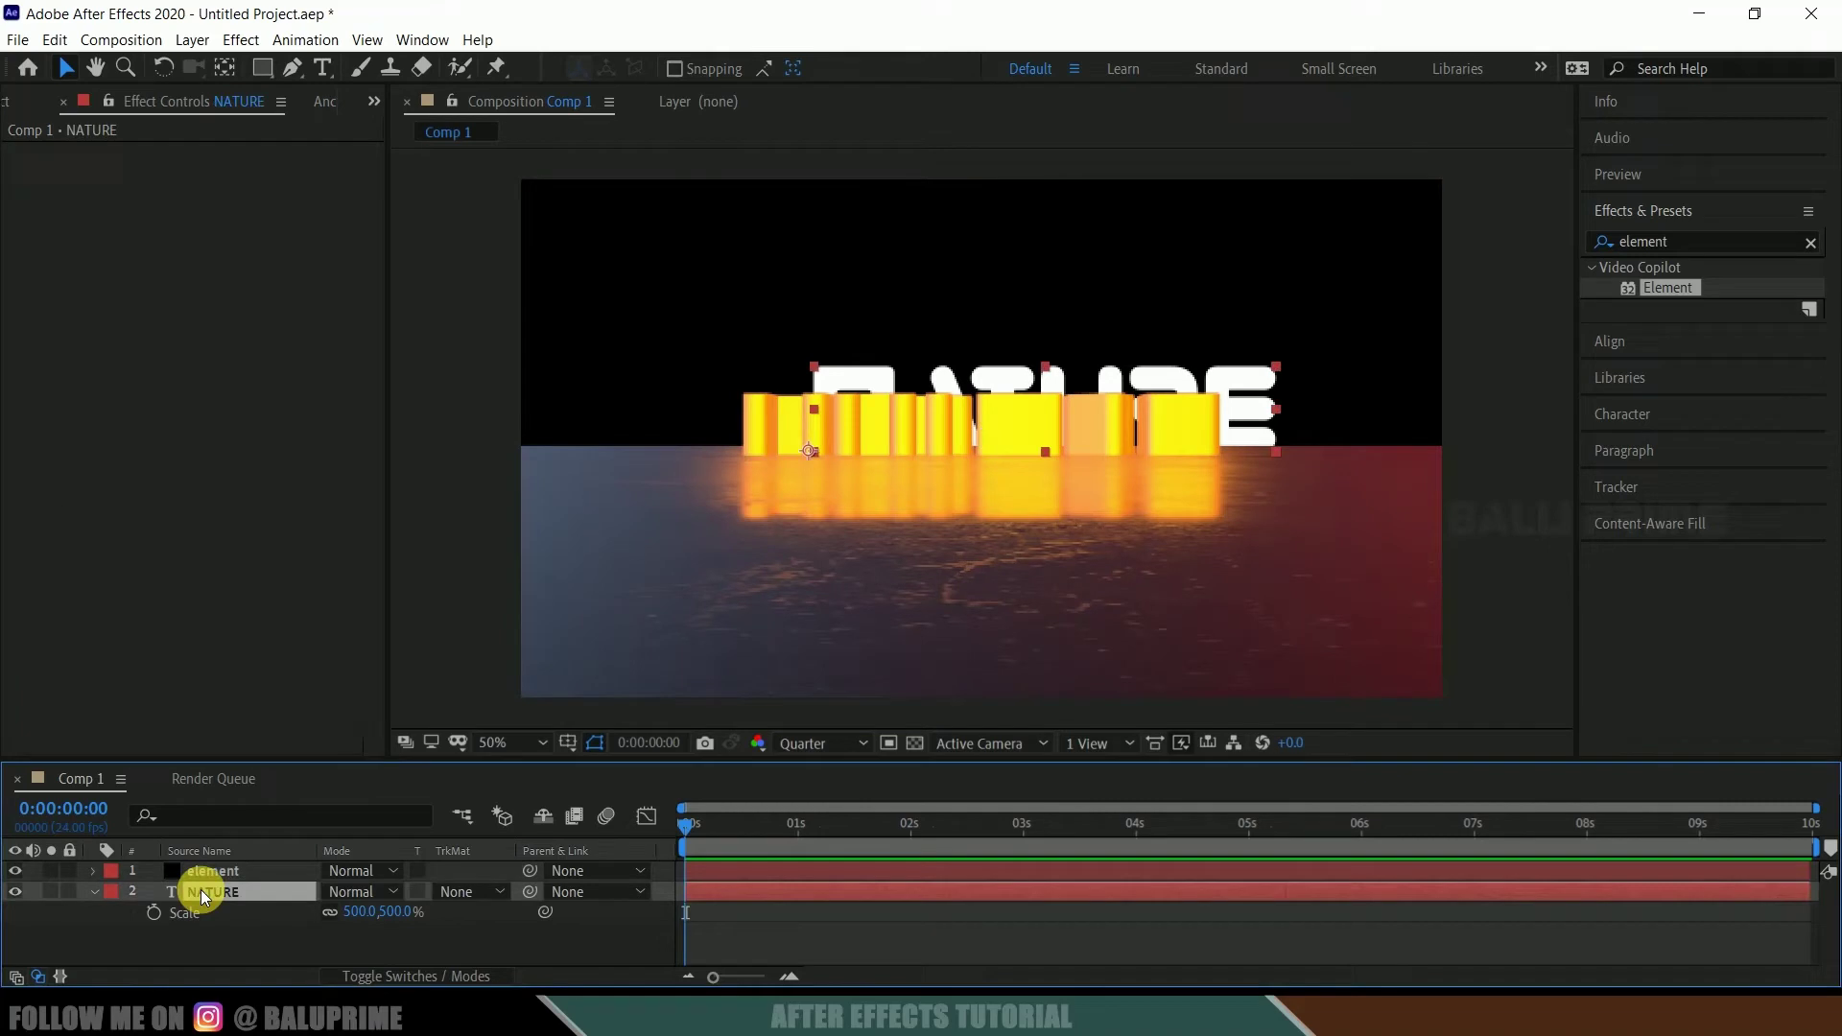
left_click(15, 892)
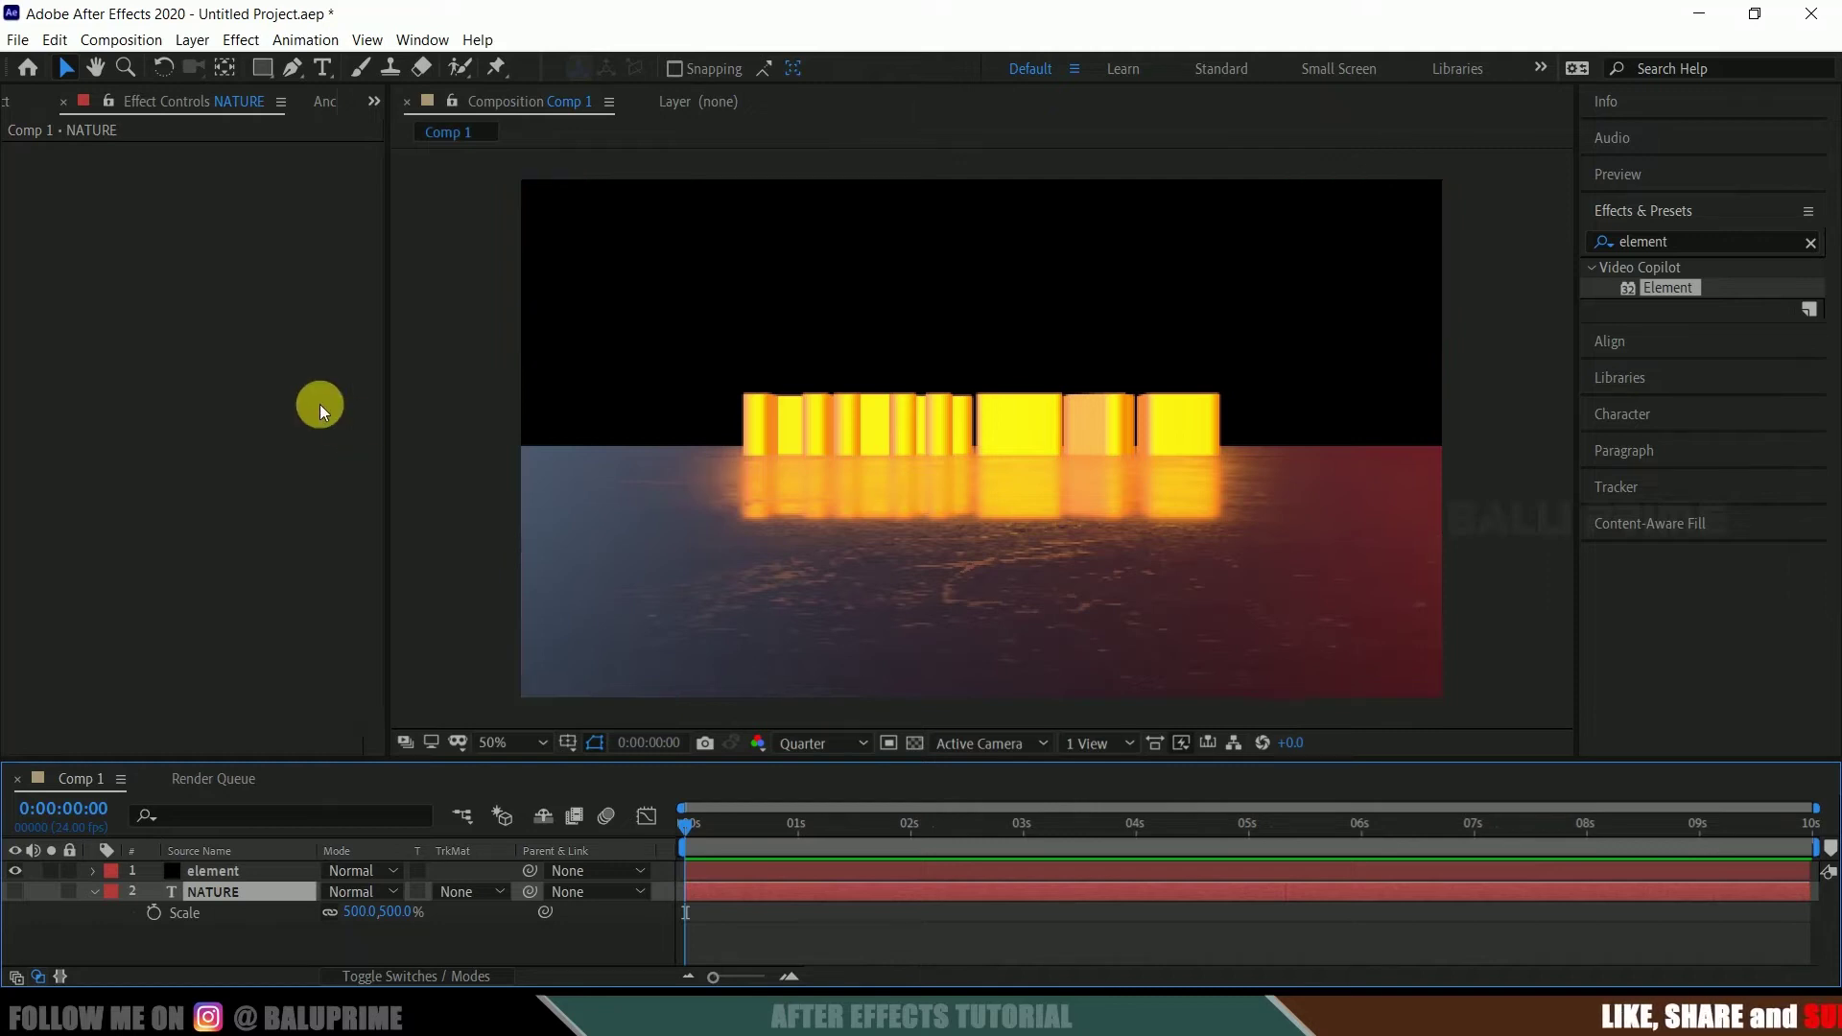
left_click(192, 39)
Add a new Two-Node Camera named Camera 1 to Comp 1.
mouse_move(221, 65)
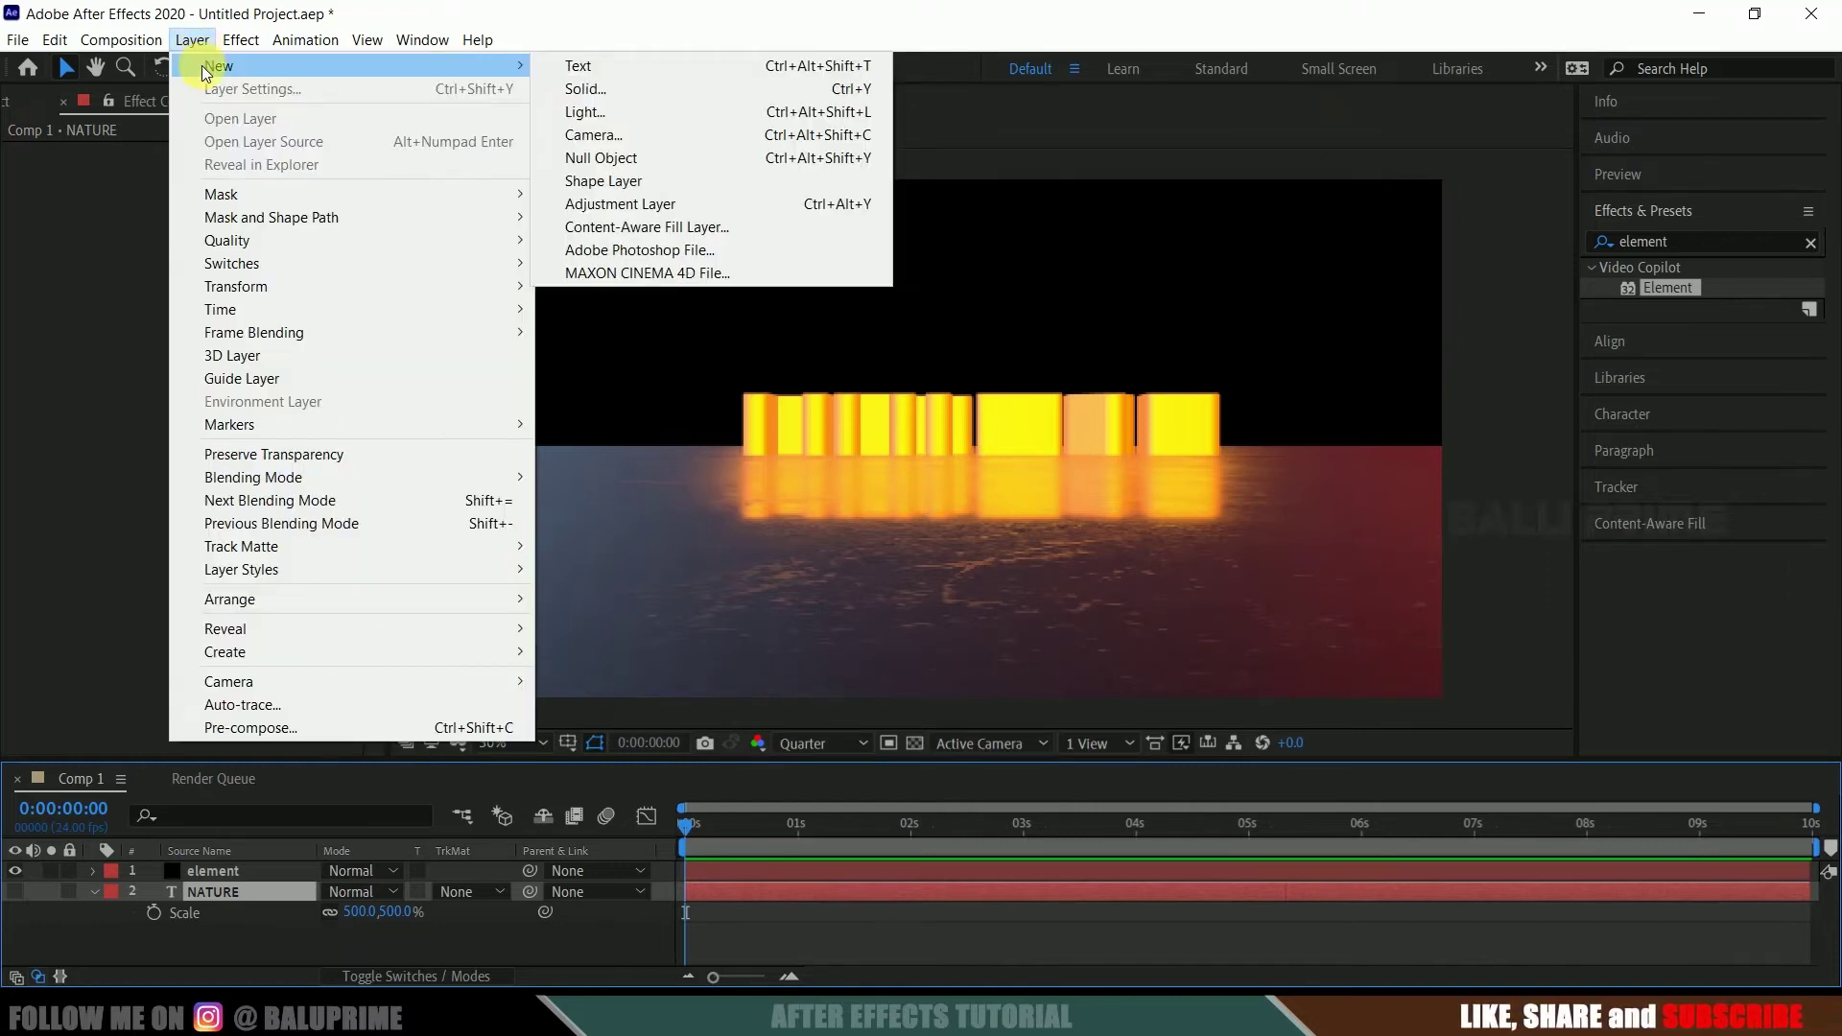
left_click(641, 137)
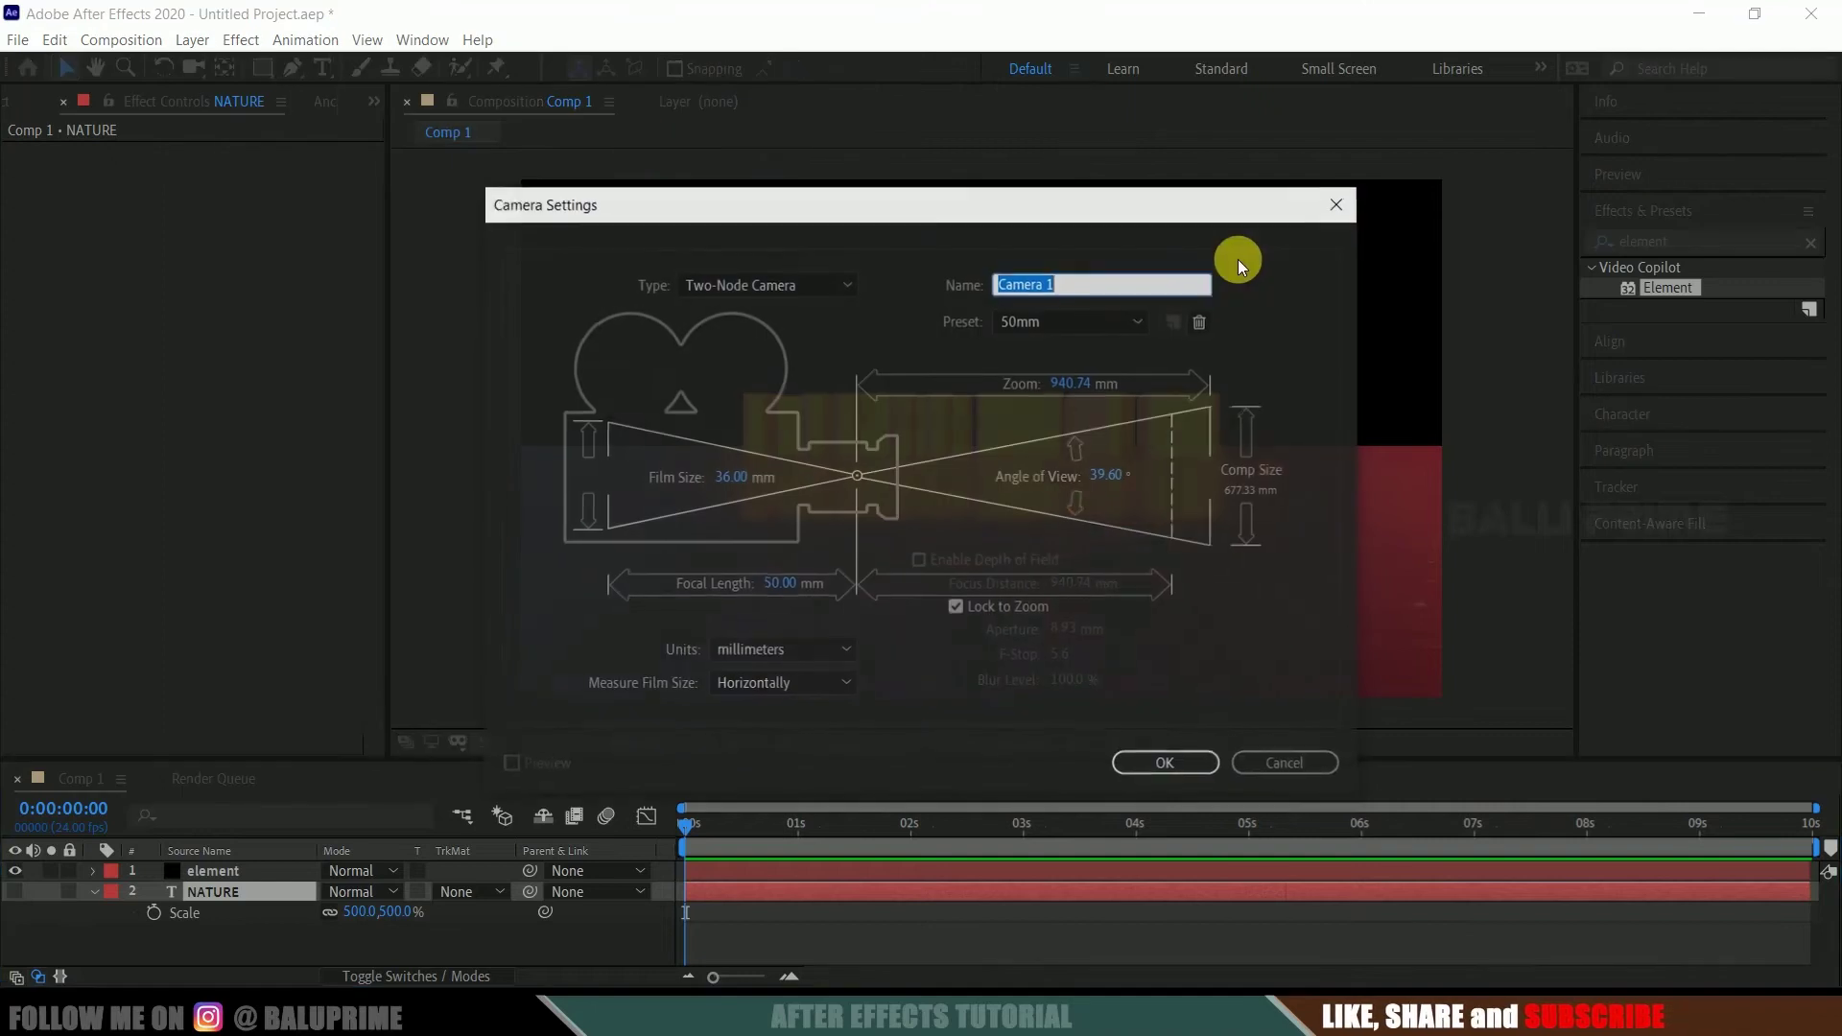
left_click(1138, 752)
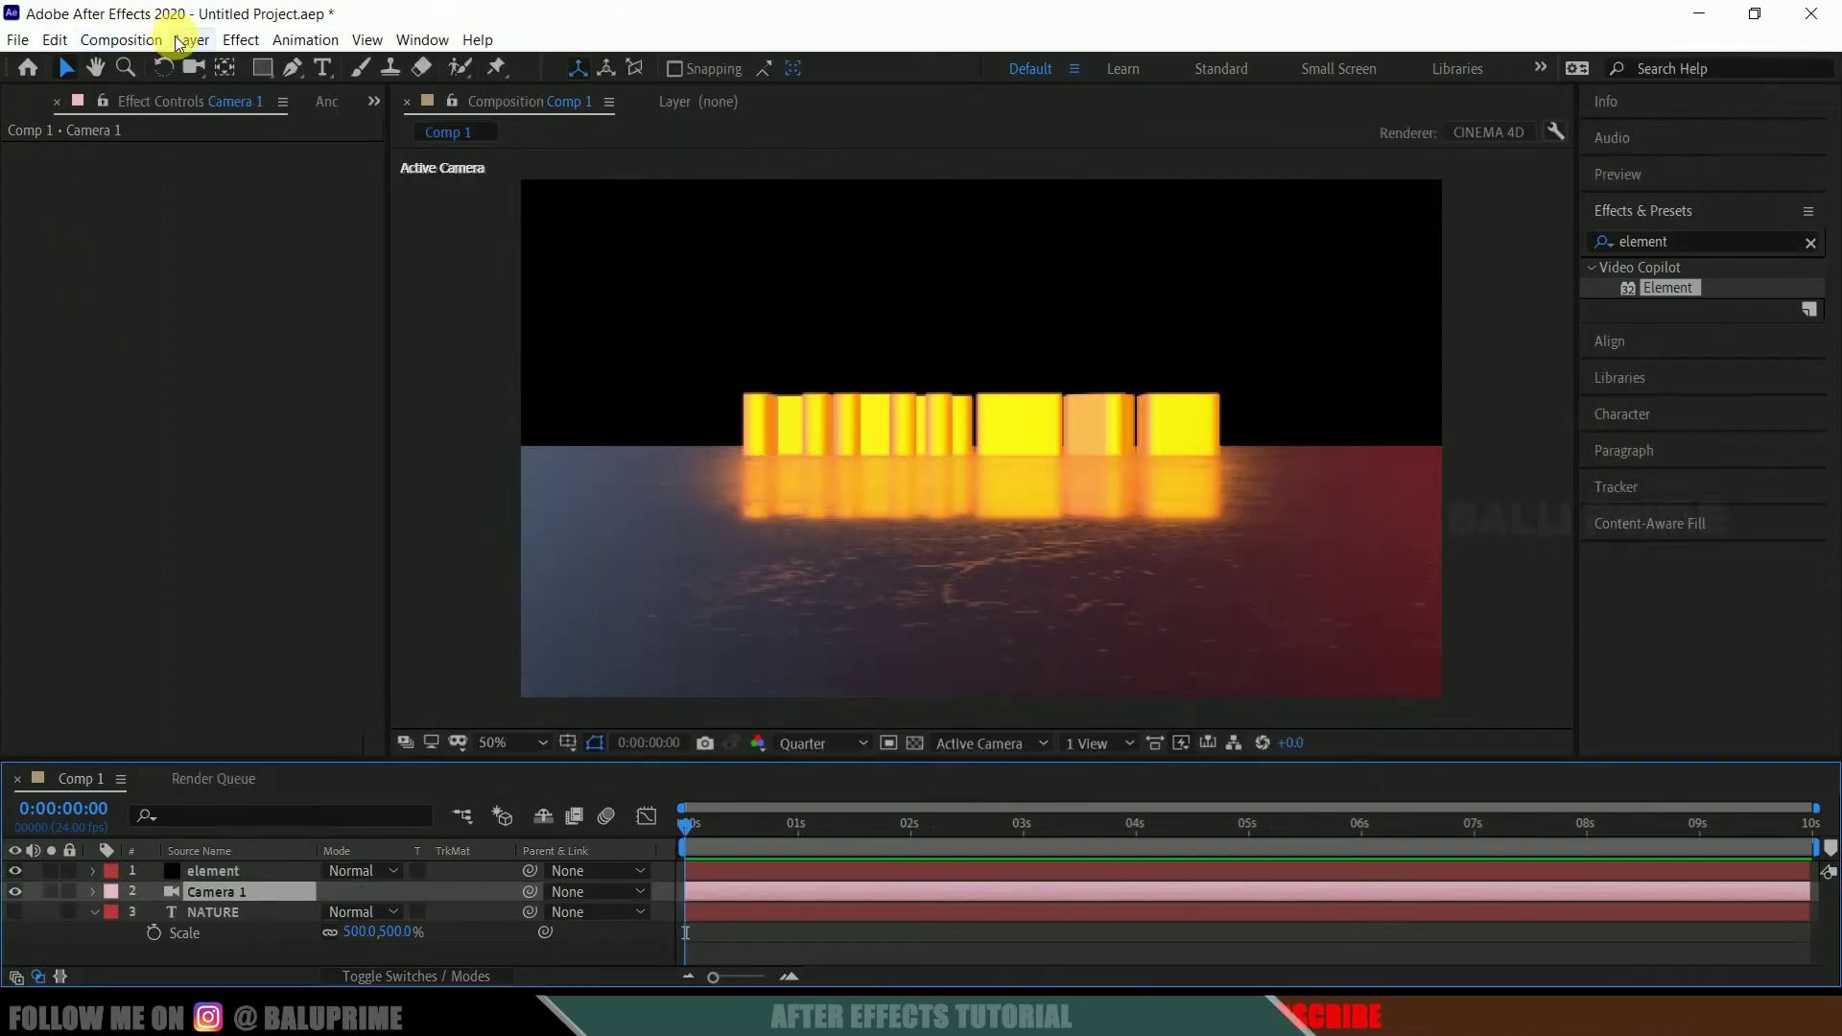
Orbit Camera 1 with the Unified Camera tool to look down on NATURE at an angle.
left_click(194, 68)
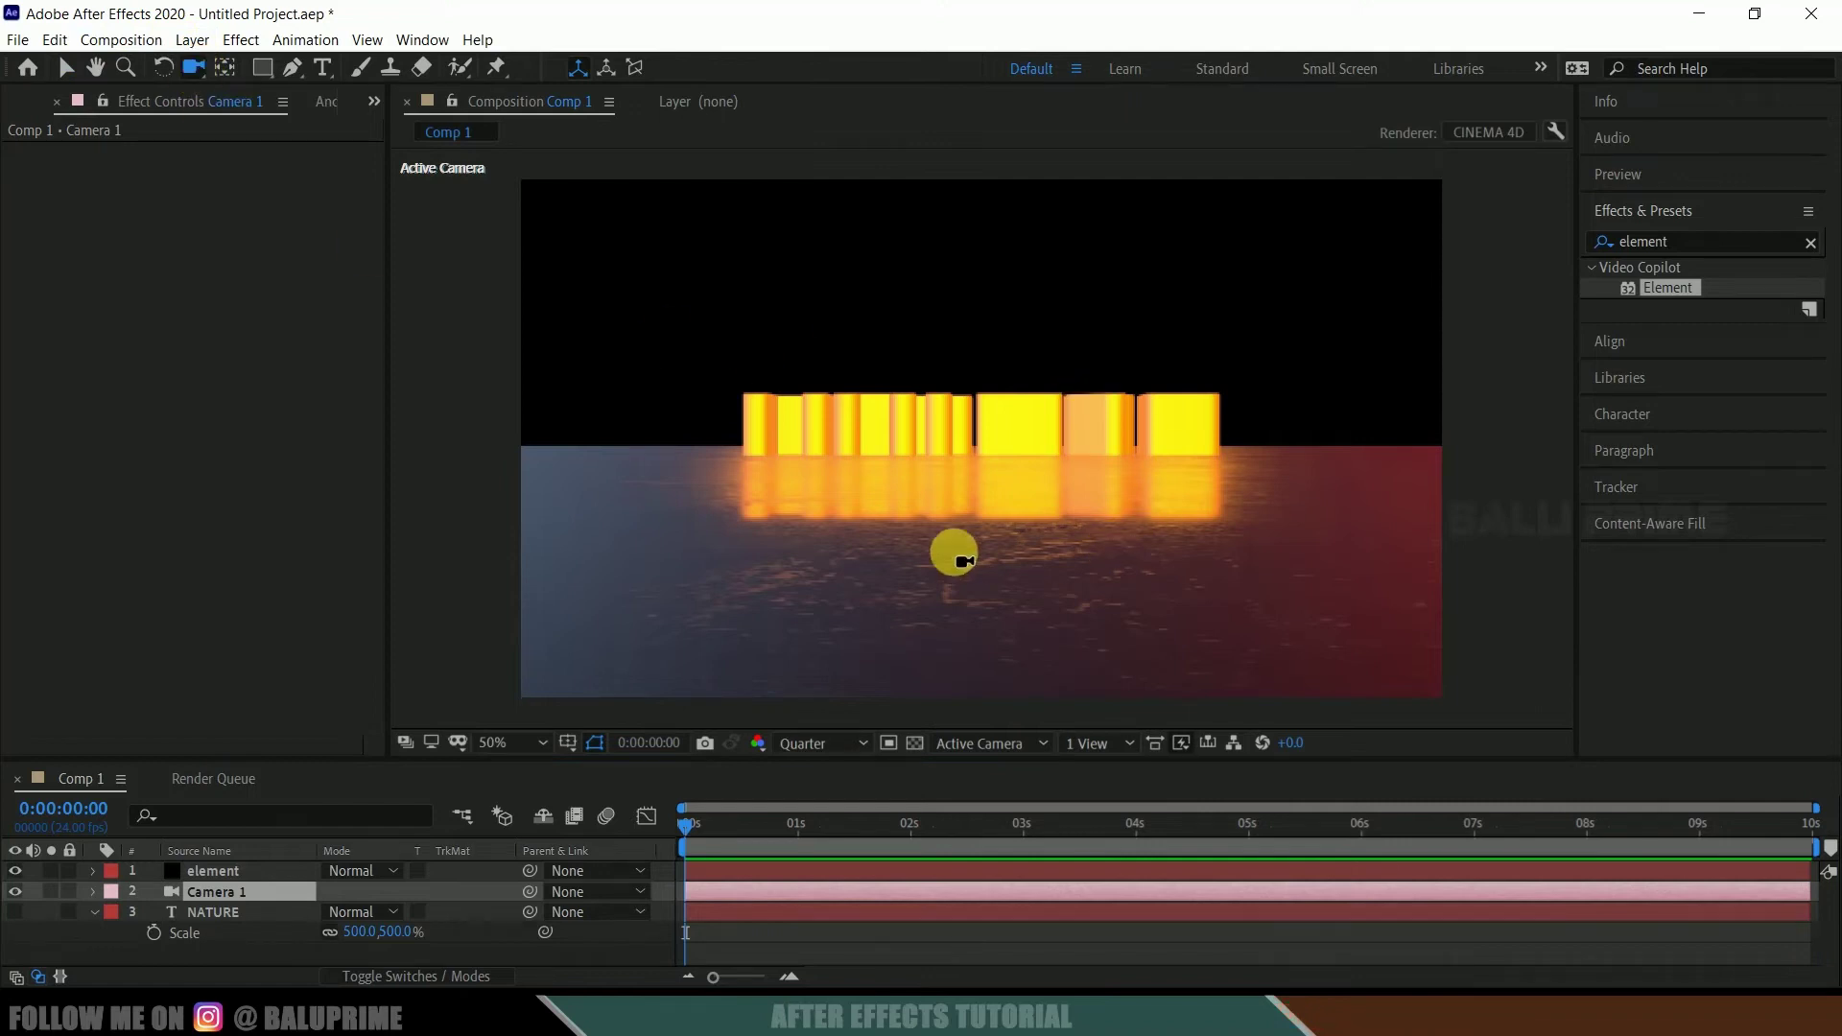
left_click(950, 575)
left_click_drag(942, 621, 997, 620)
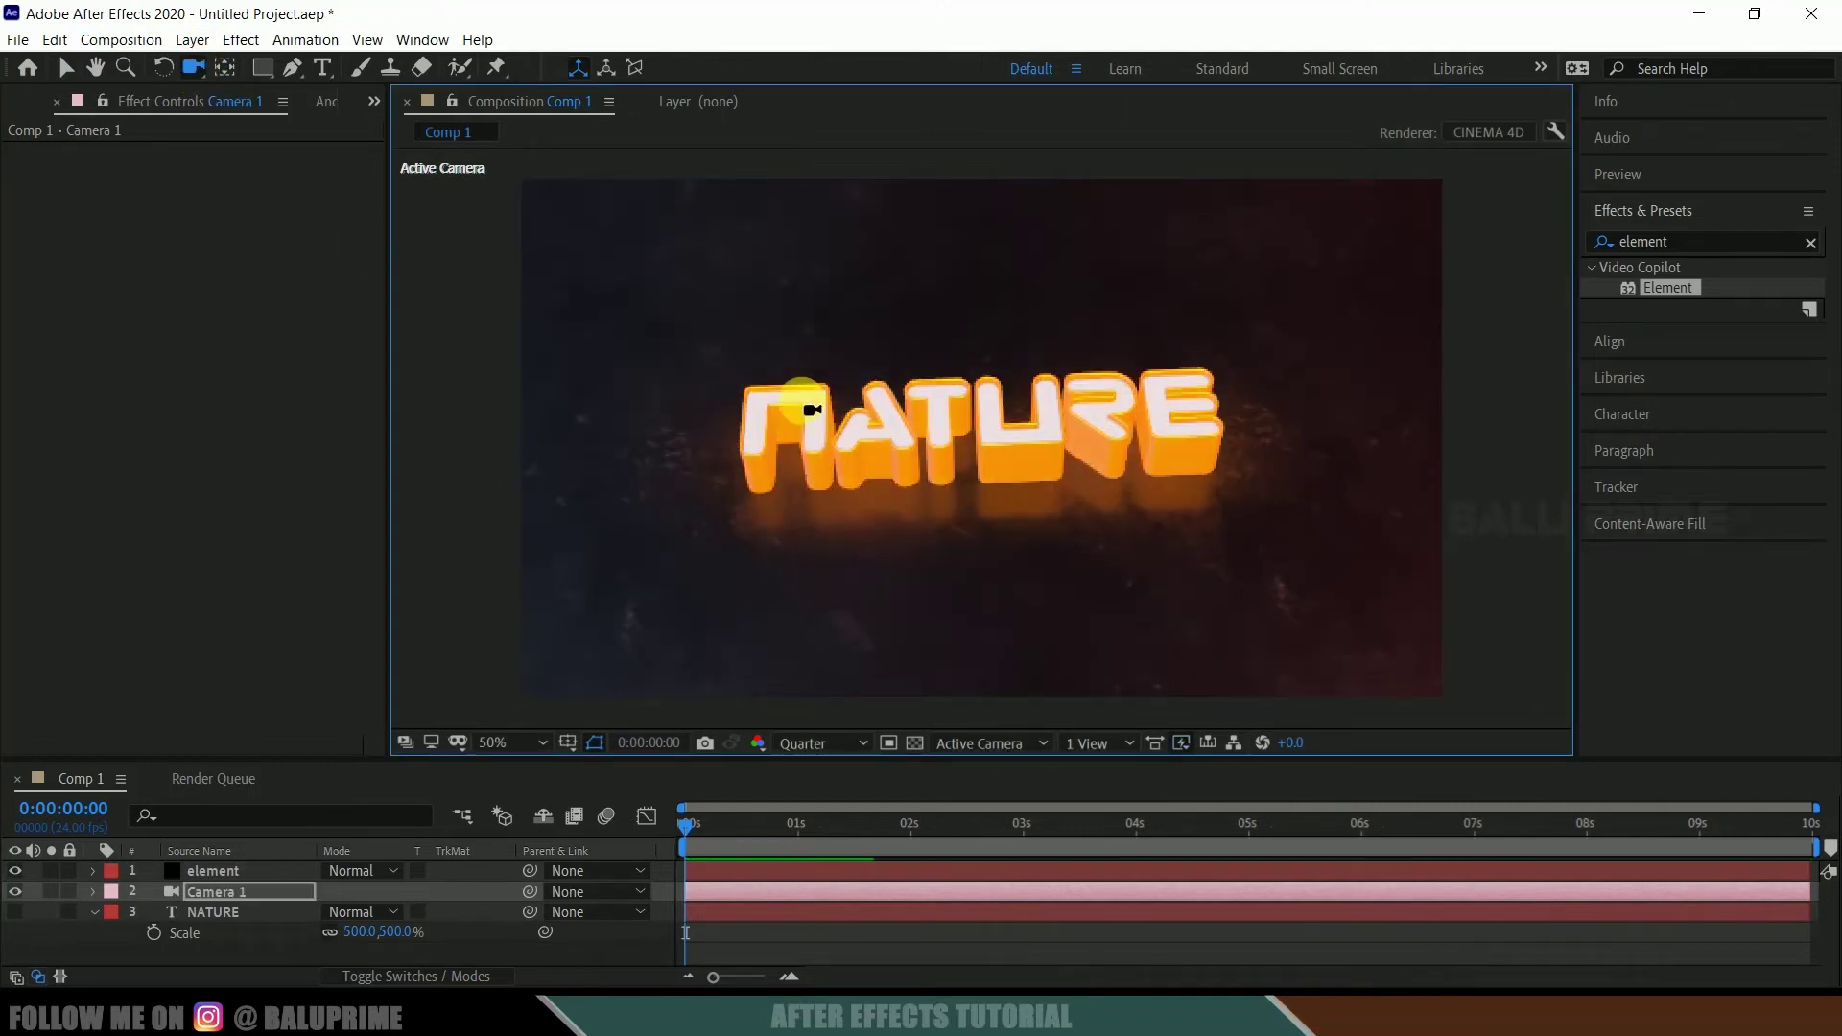
left_click_drag(817, 433, 813, 409)
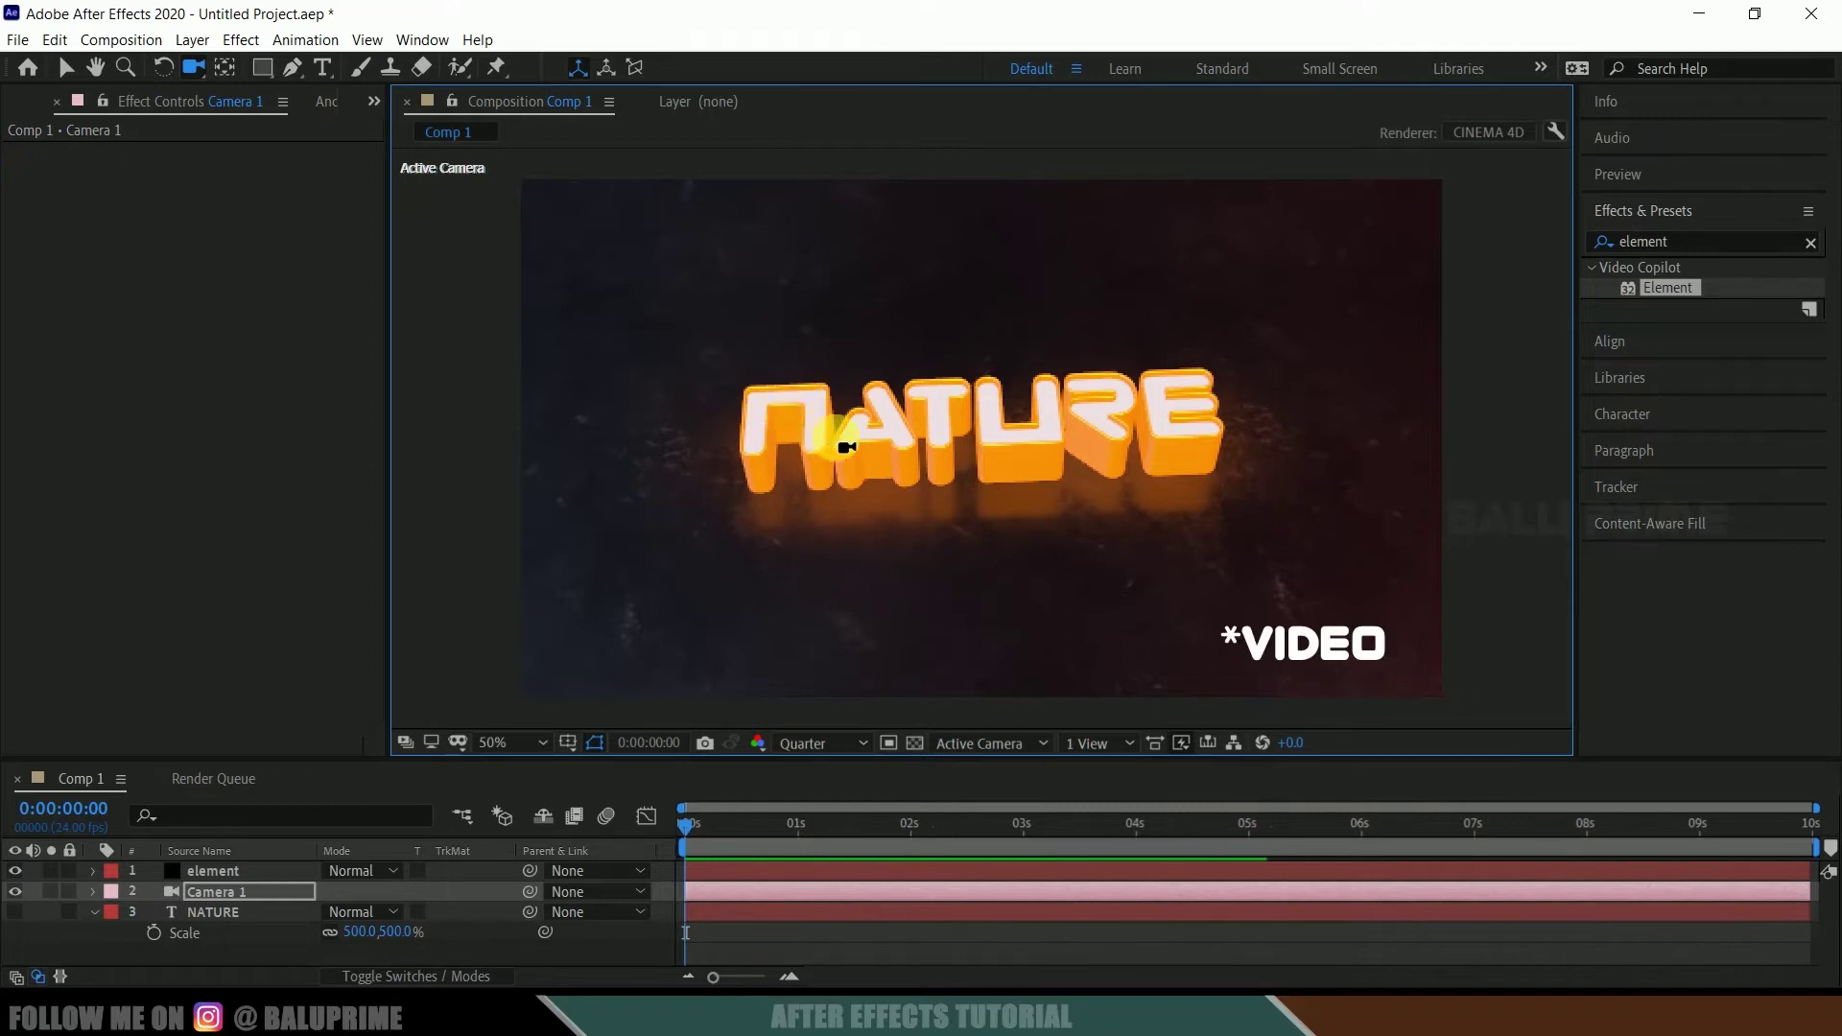
left_click_drag(1009, 454, 1111, 403)
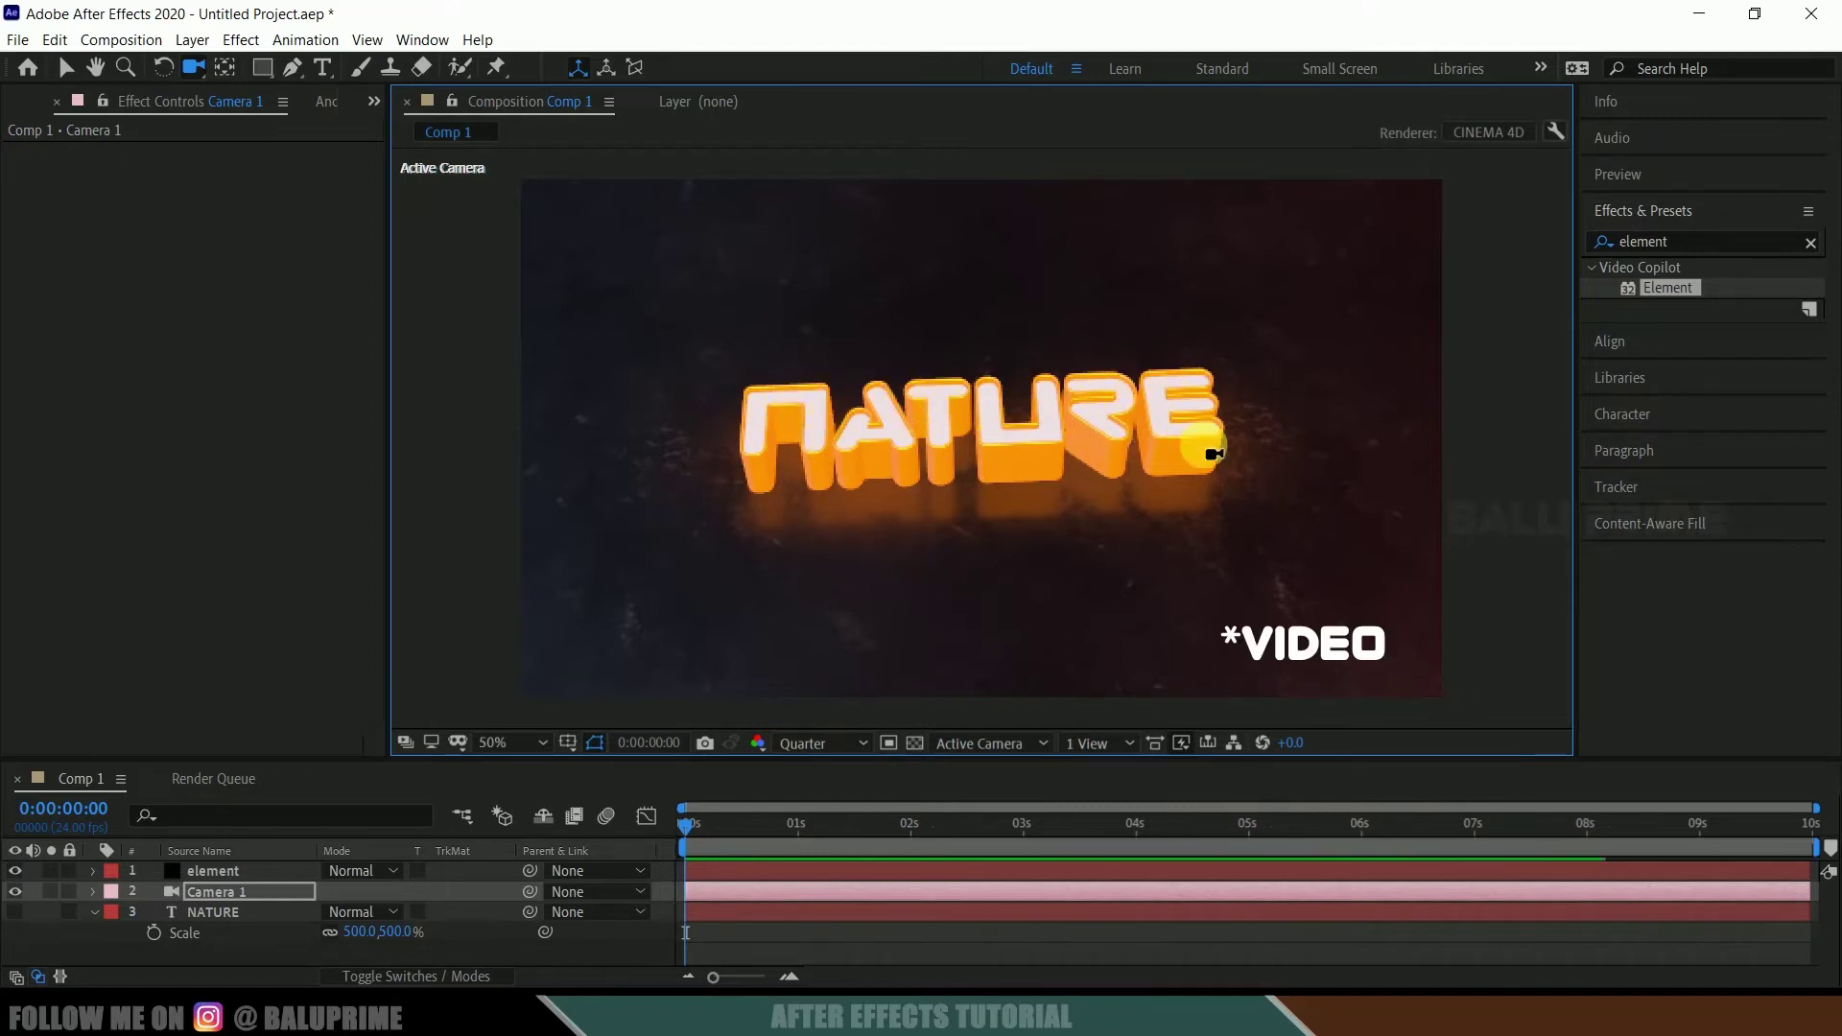
left_click(491, 434)
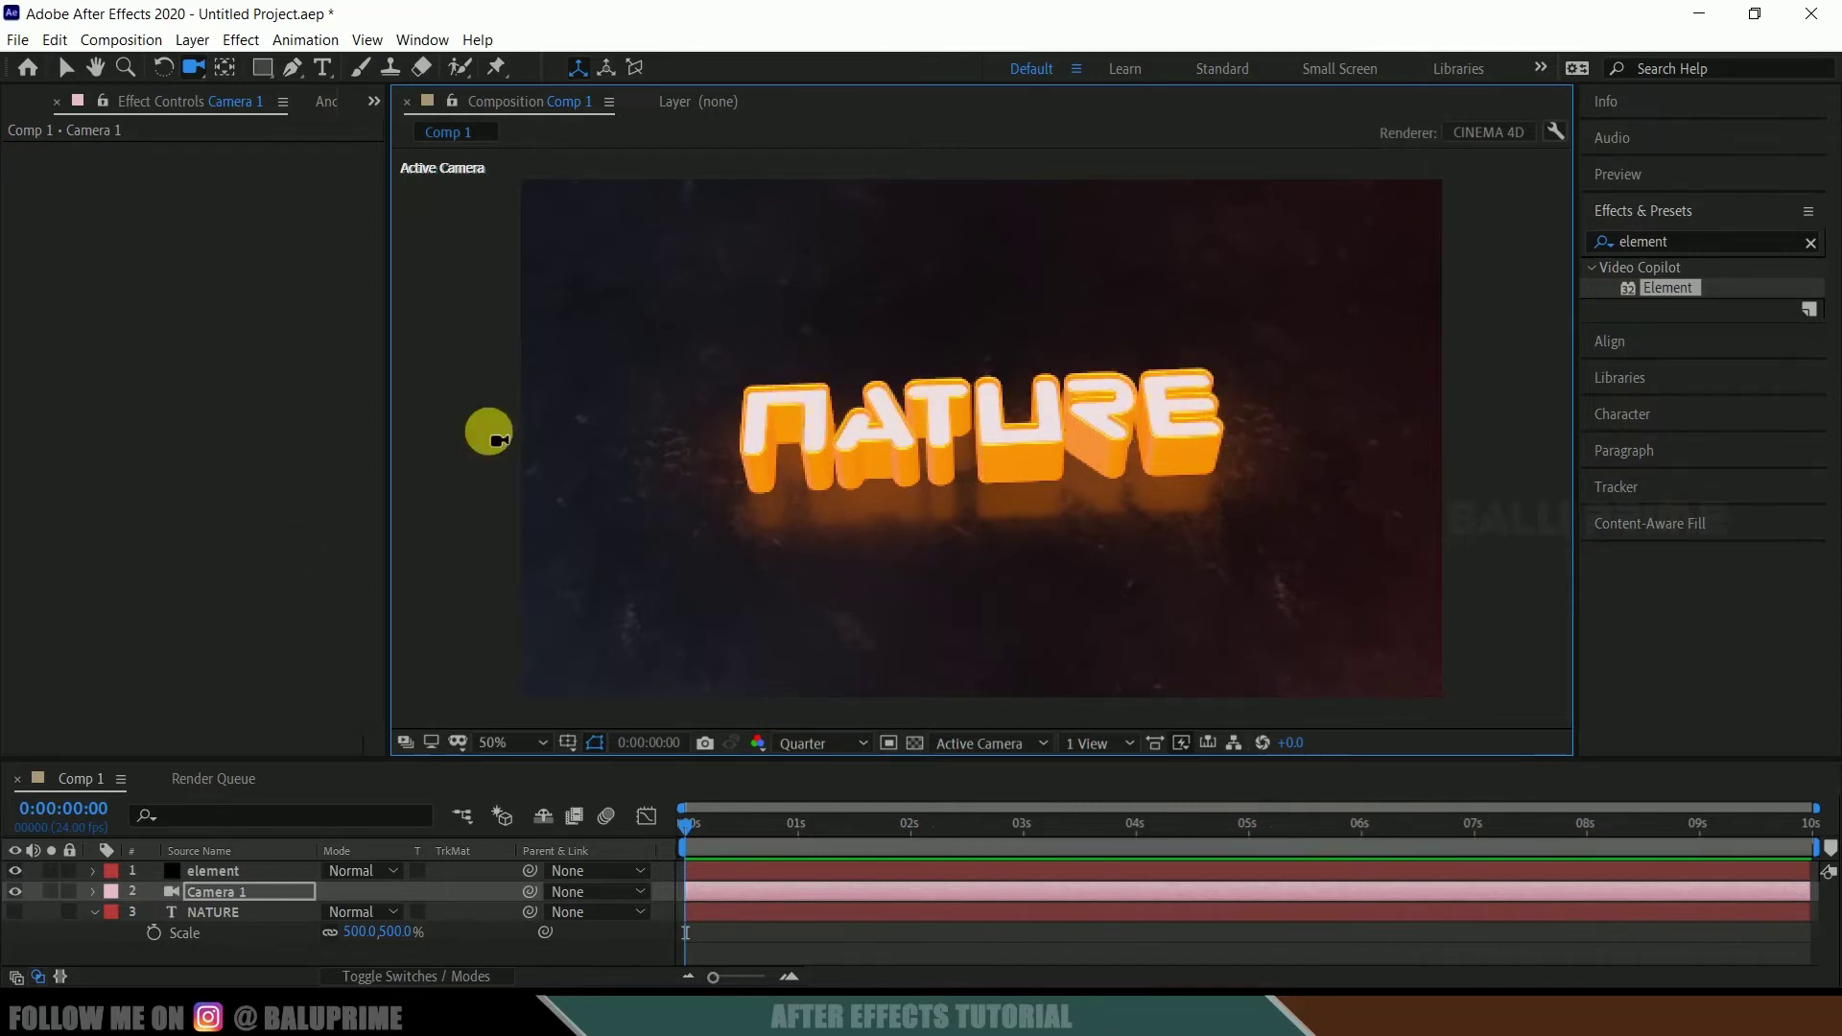
left_click(39, 101)
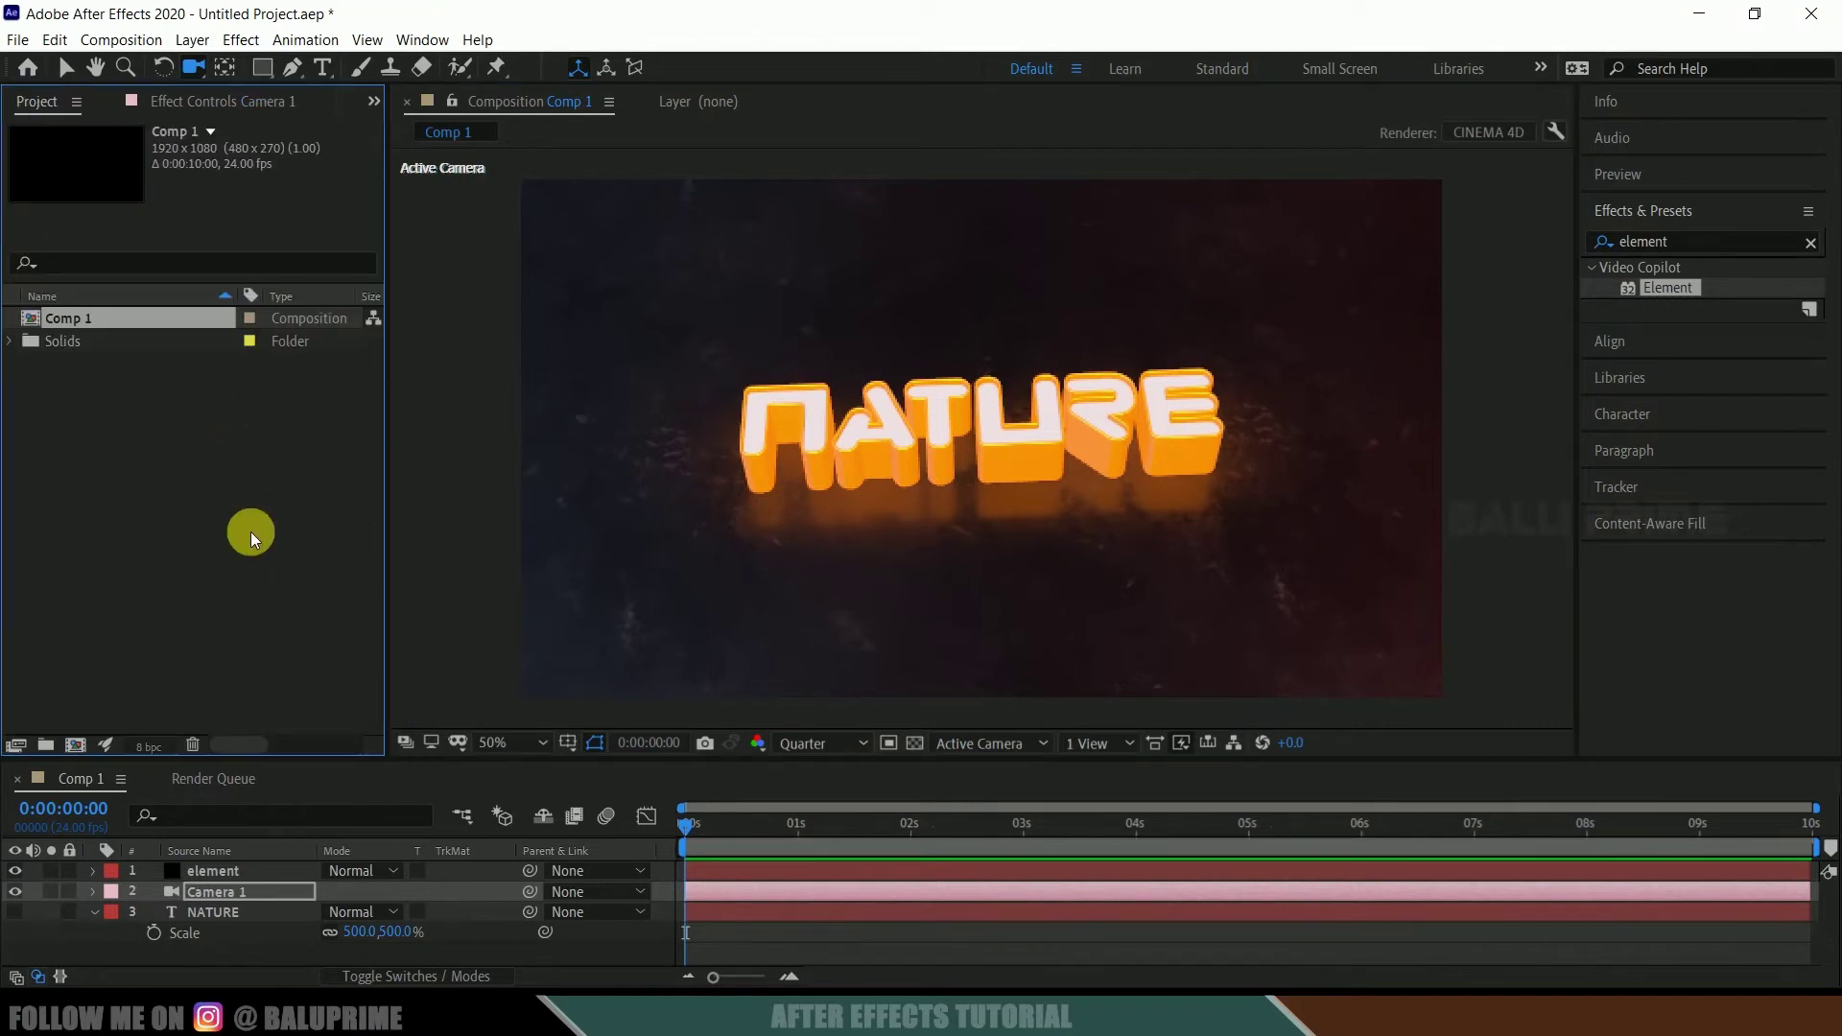
Import Pexels Videos 4575.mp4 and place it in Comp 1 as a hidden top layer.
left_click(658, 970)
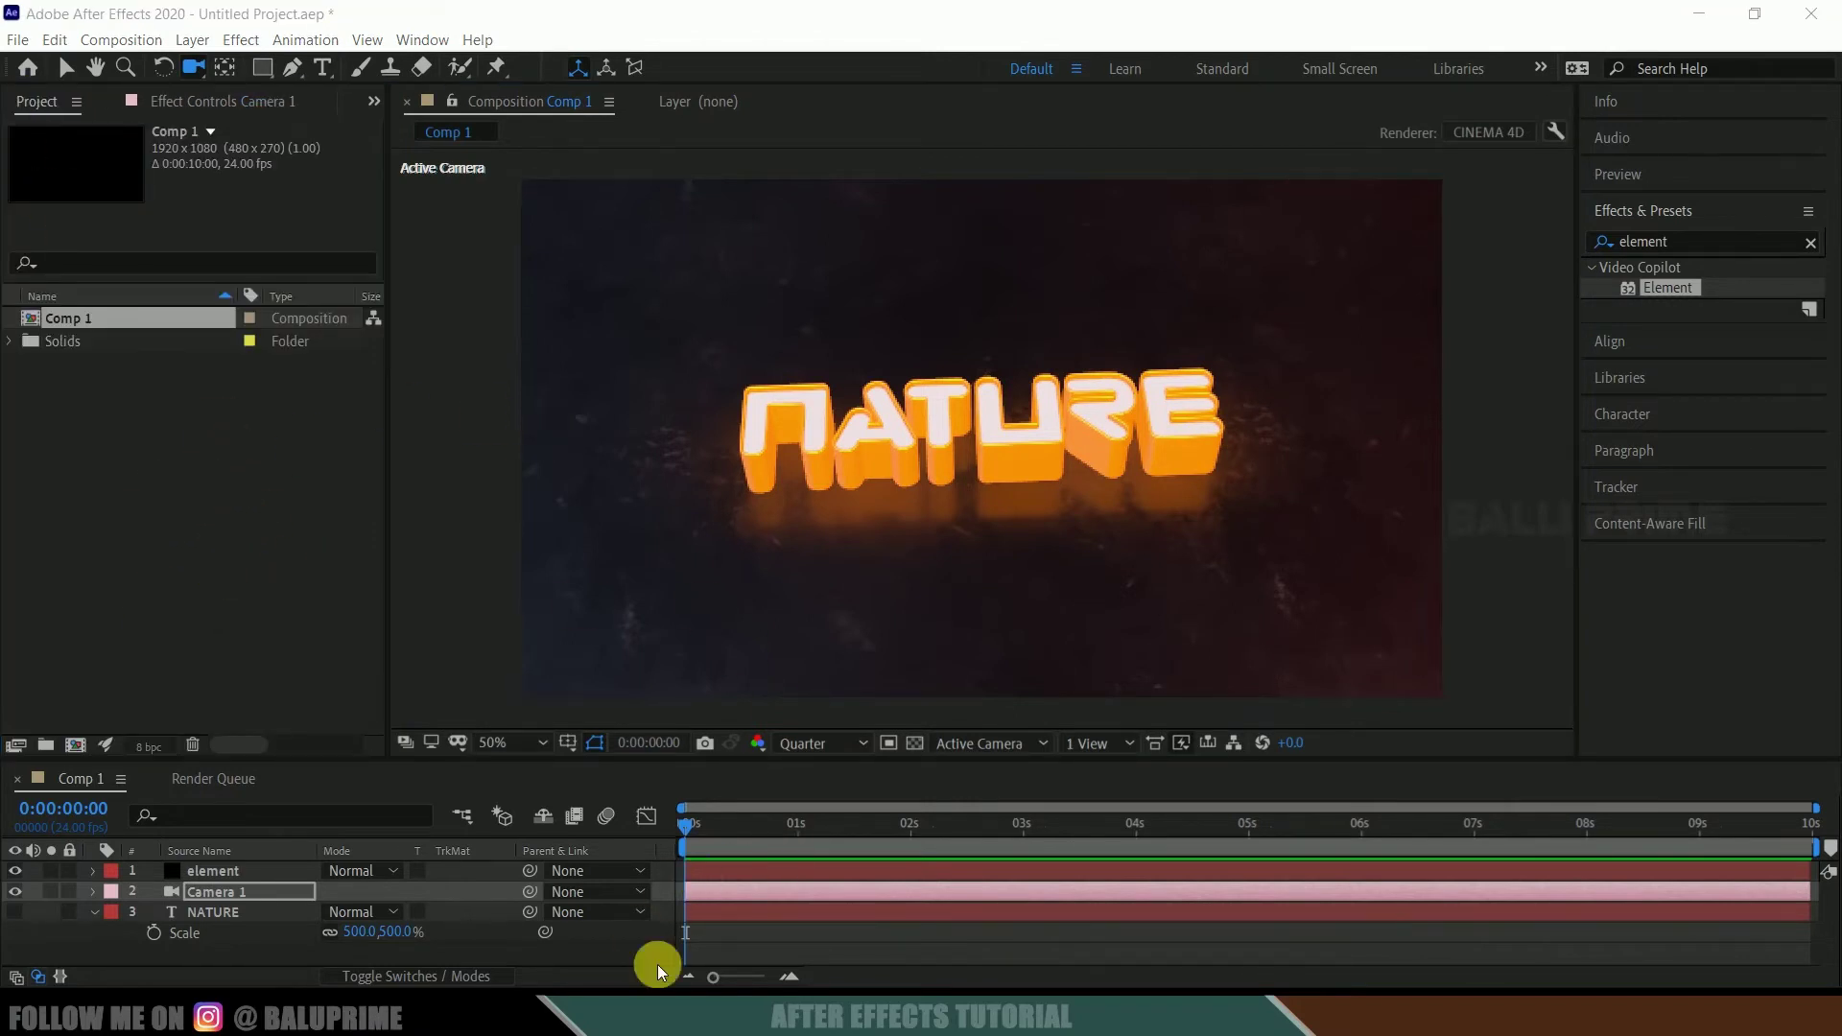
key("alt+Tab")
left_click_drag(1274, 324, 138, 556)
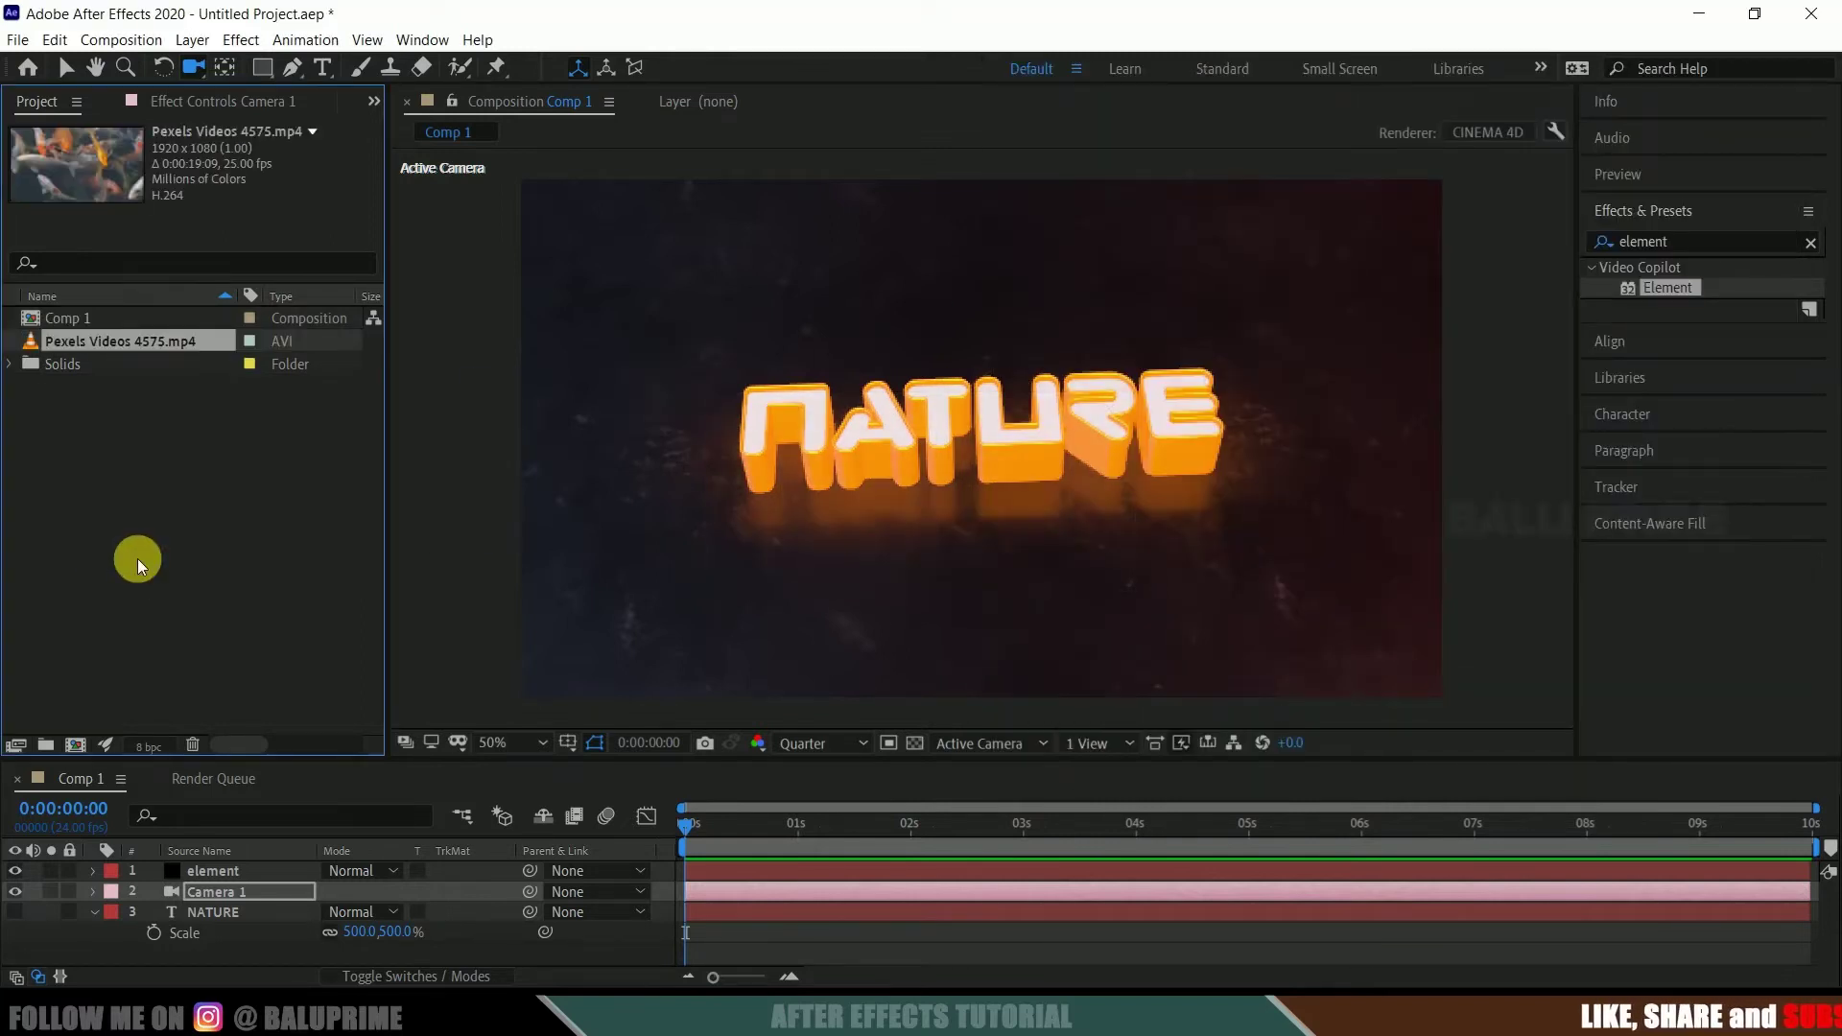
left_click_drag(123, 341, 224, 862)
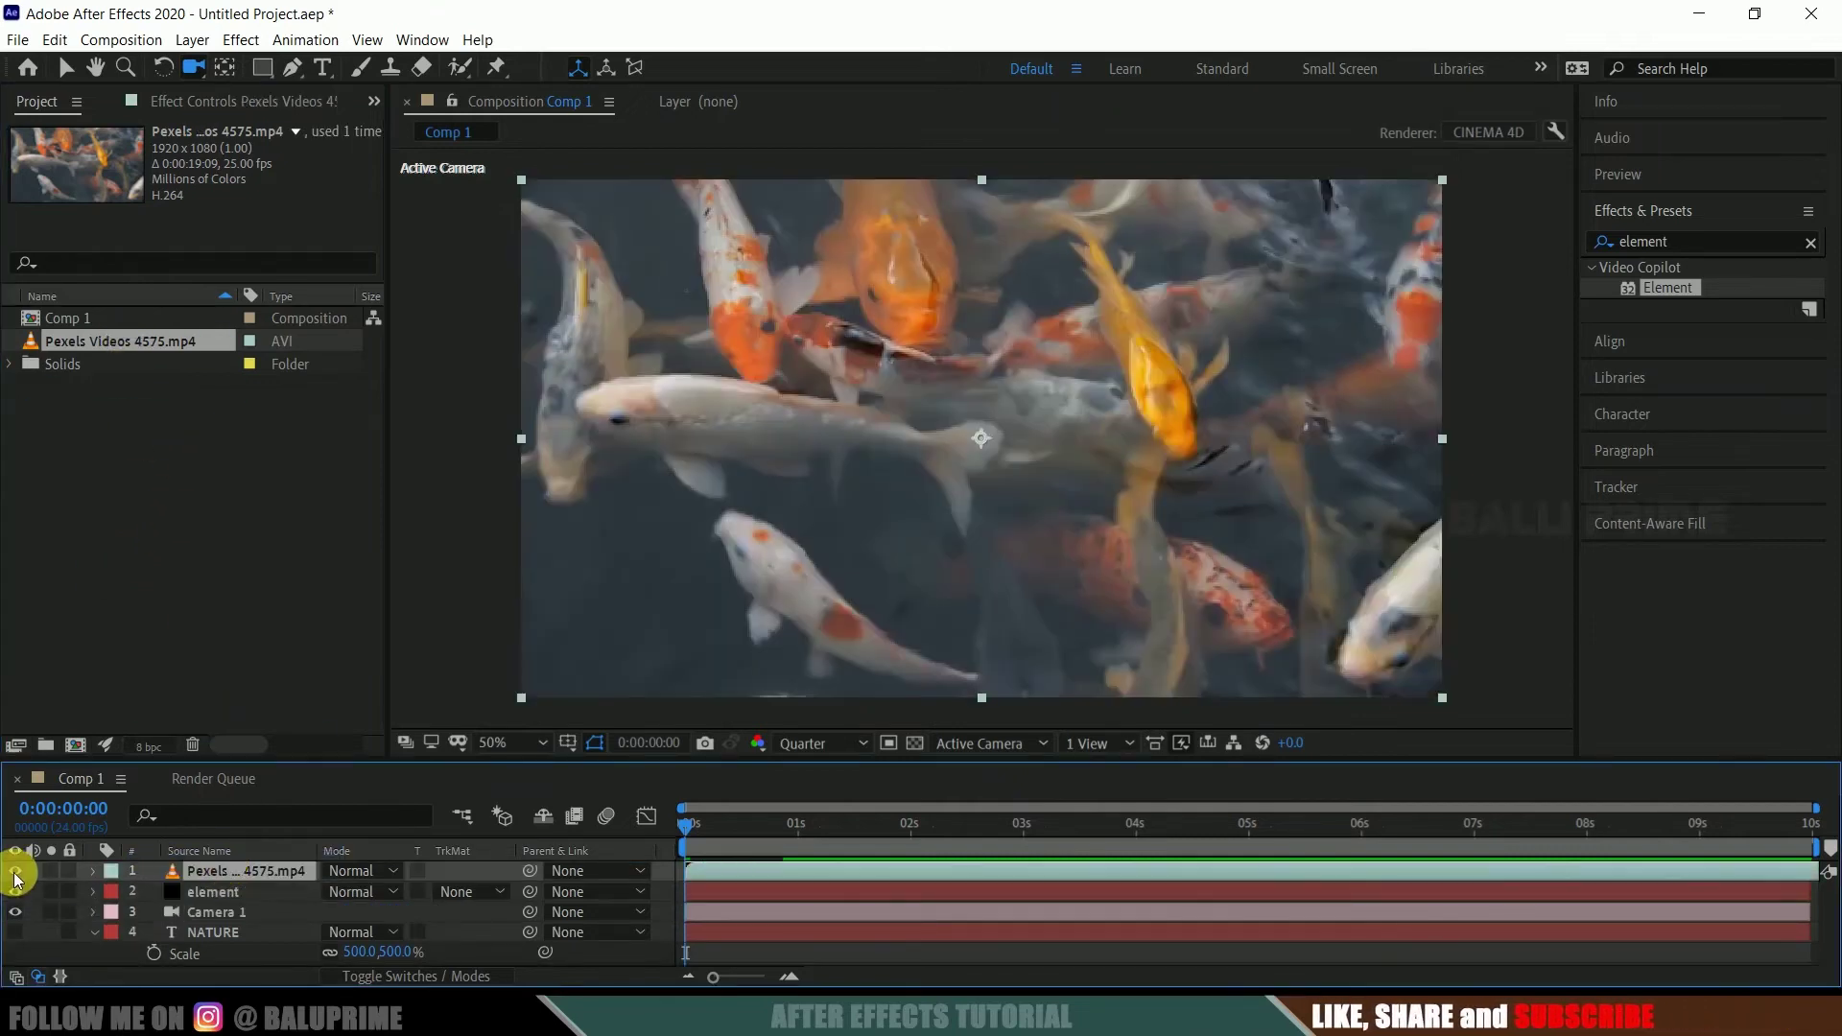
left_click(15, 871)
left_click(227, 891)
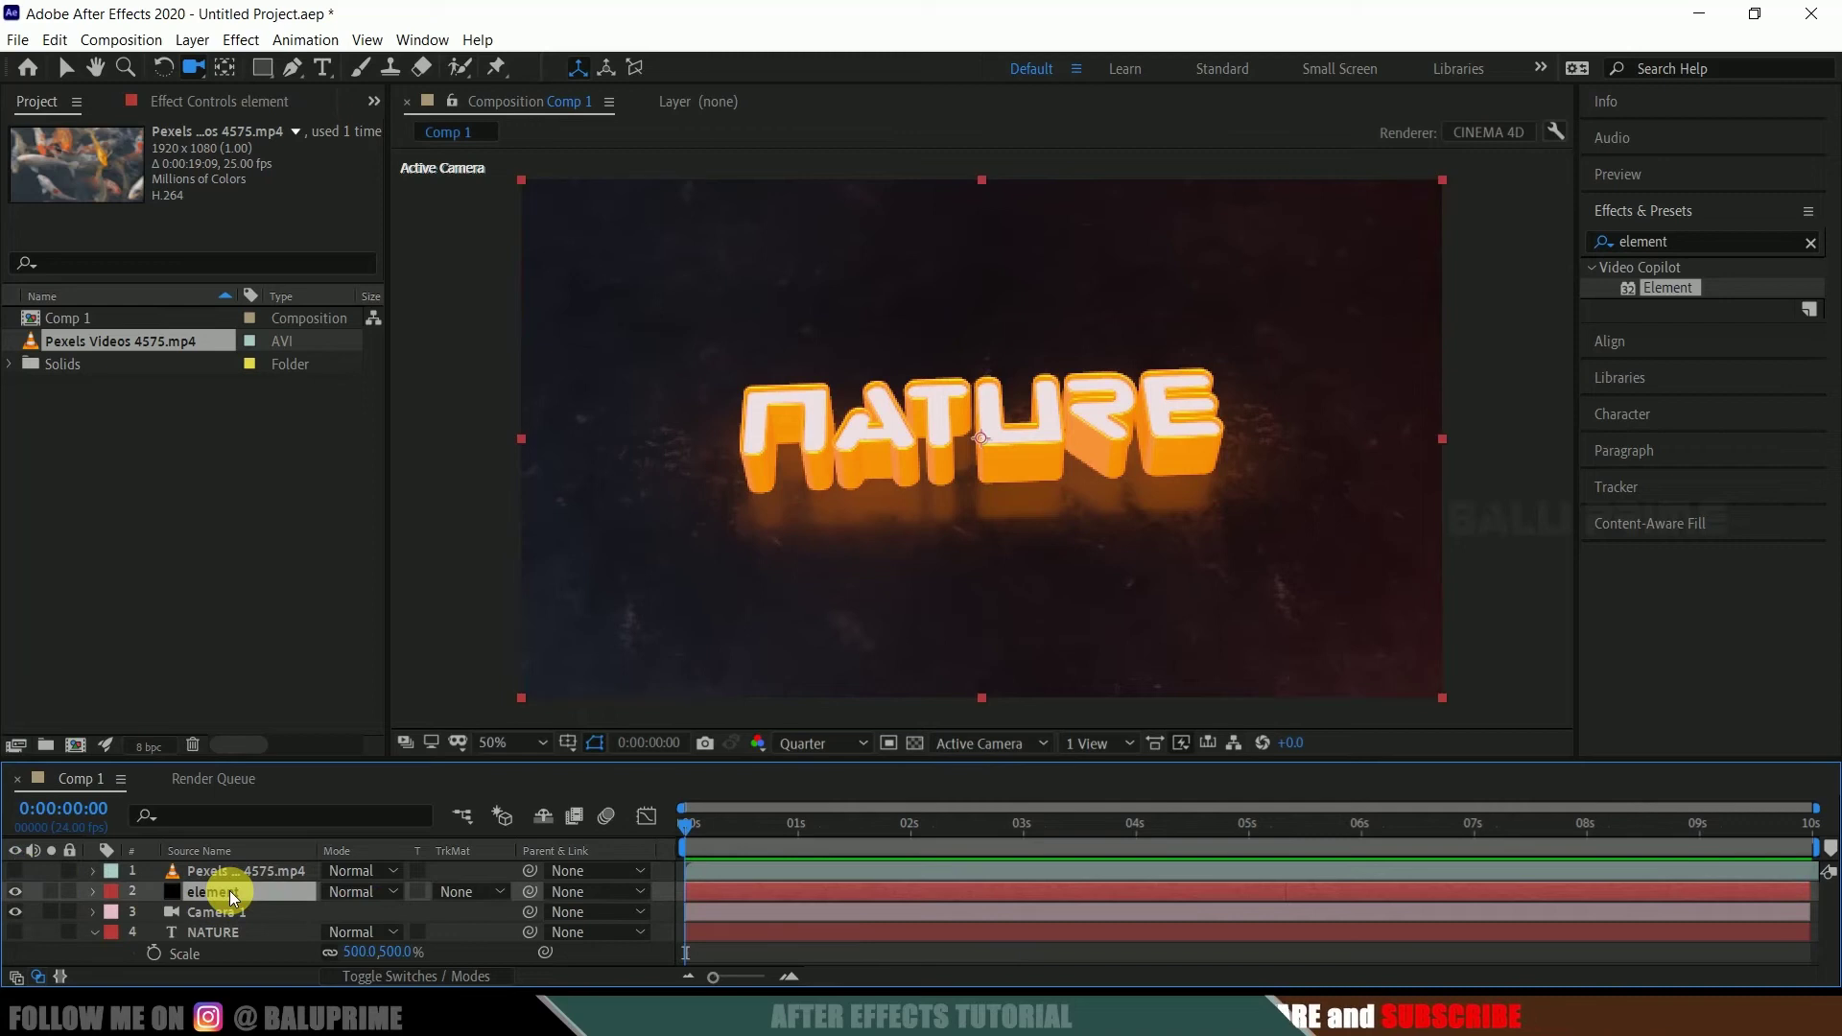
left_click(219, 110)
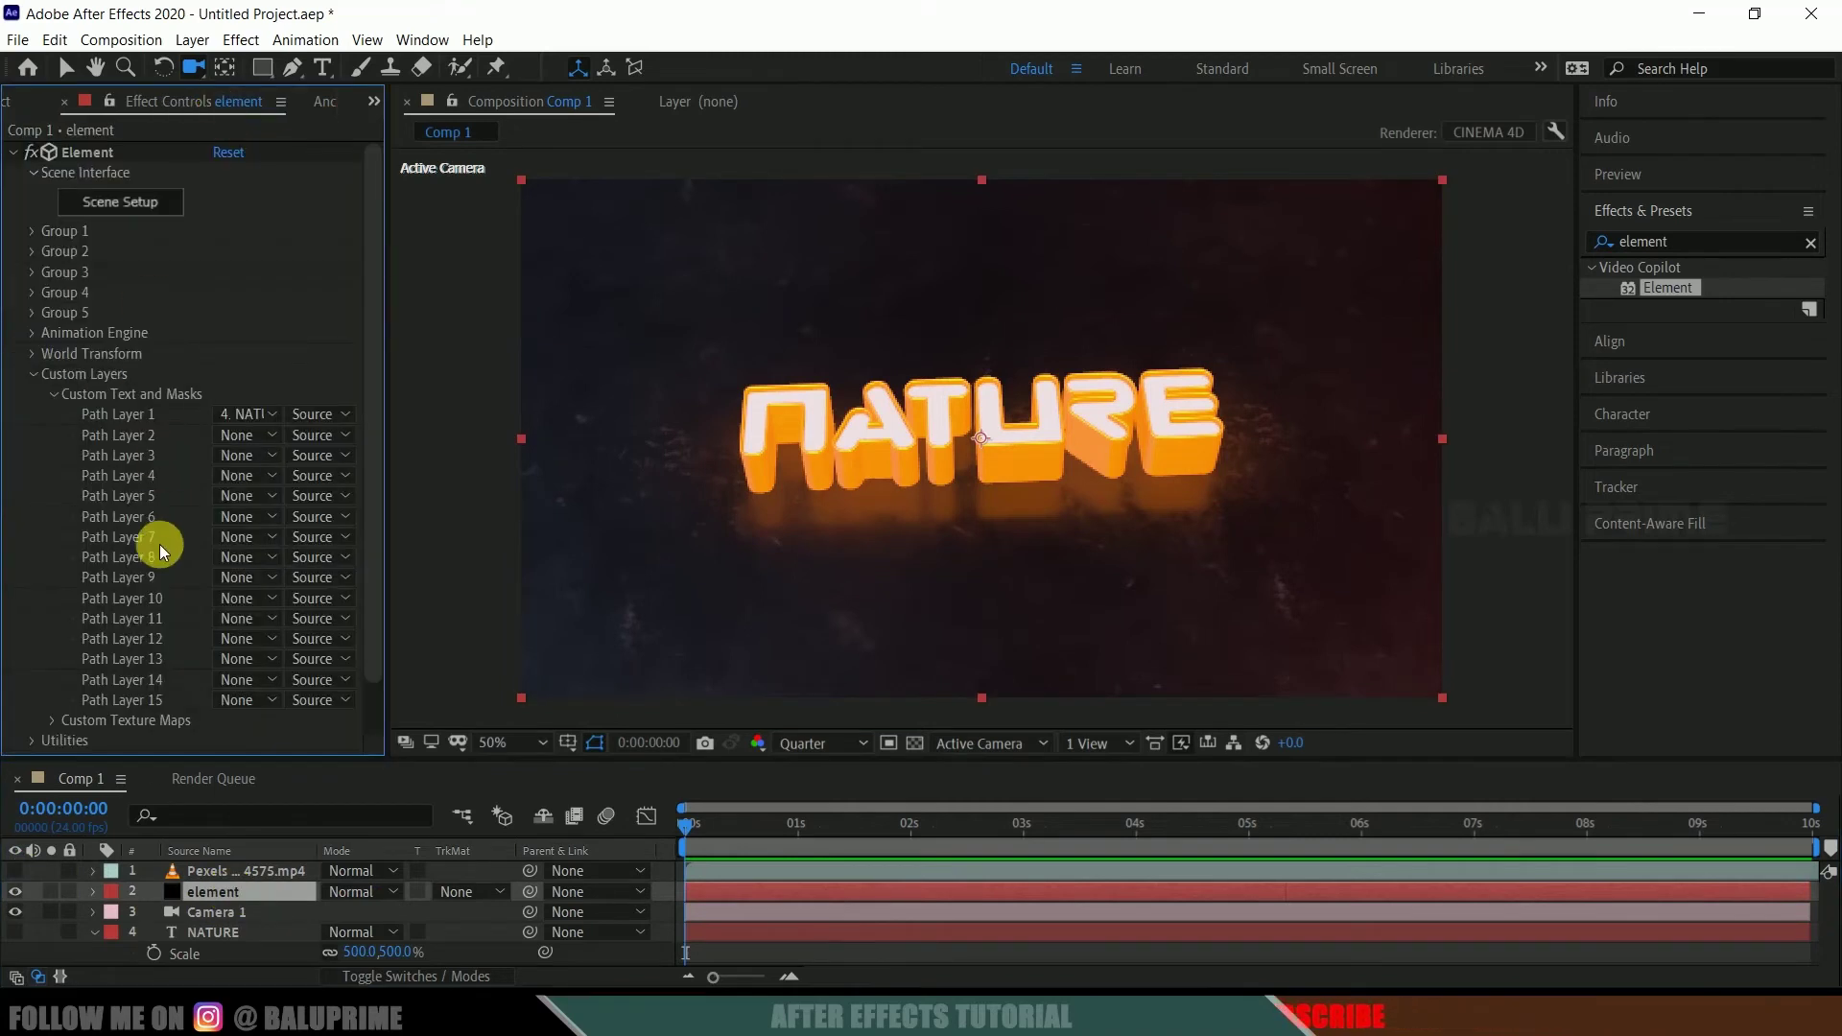
Set Element's Custom Texture Map Layer 1 to Pexels Videos 4575.mp4 and reopen Scene Setup.
scroll(131, 620, "down", 2)
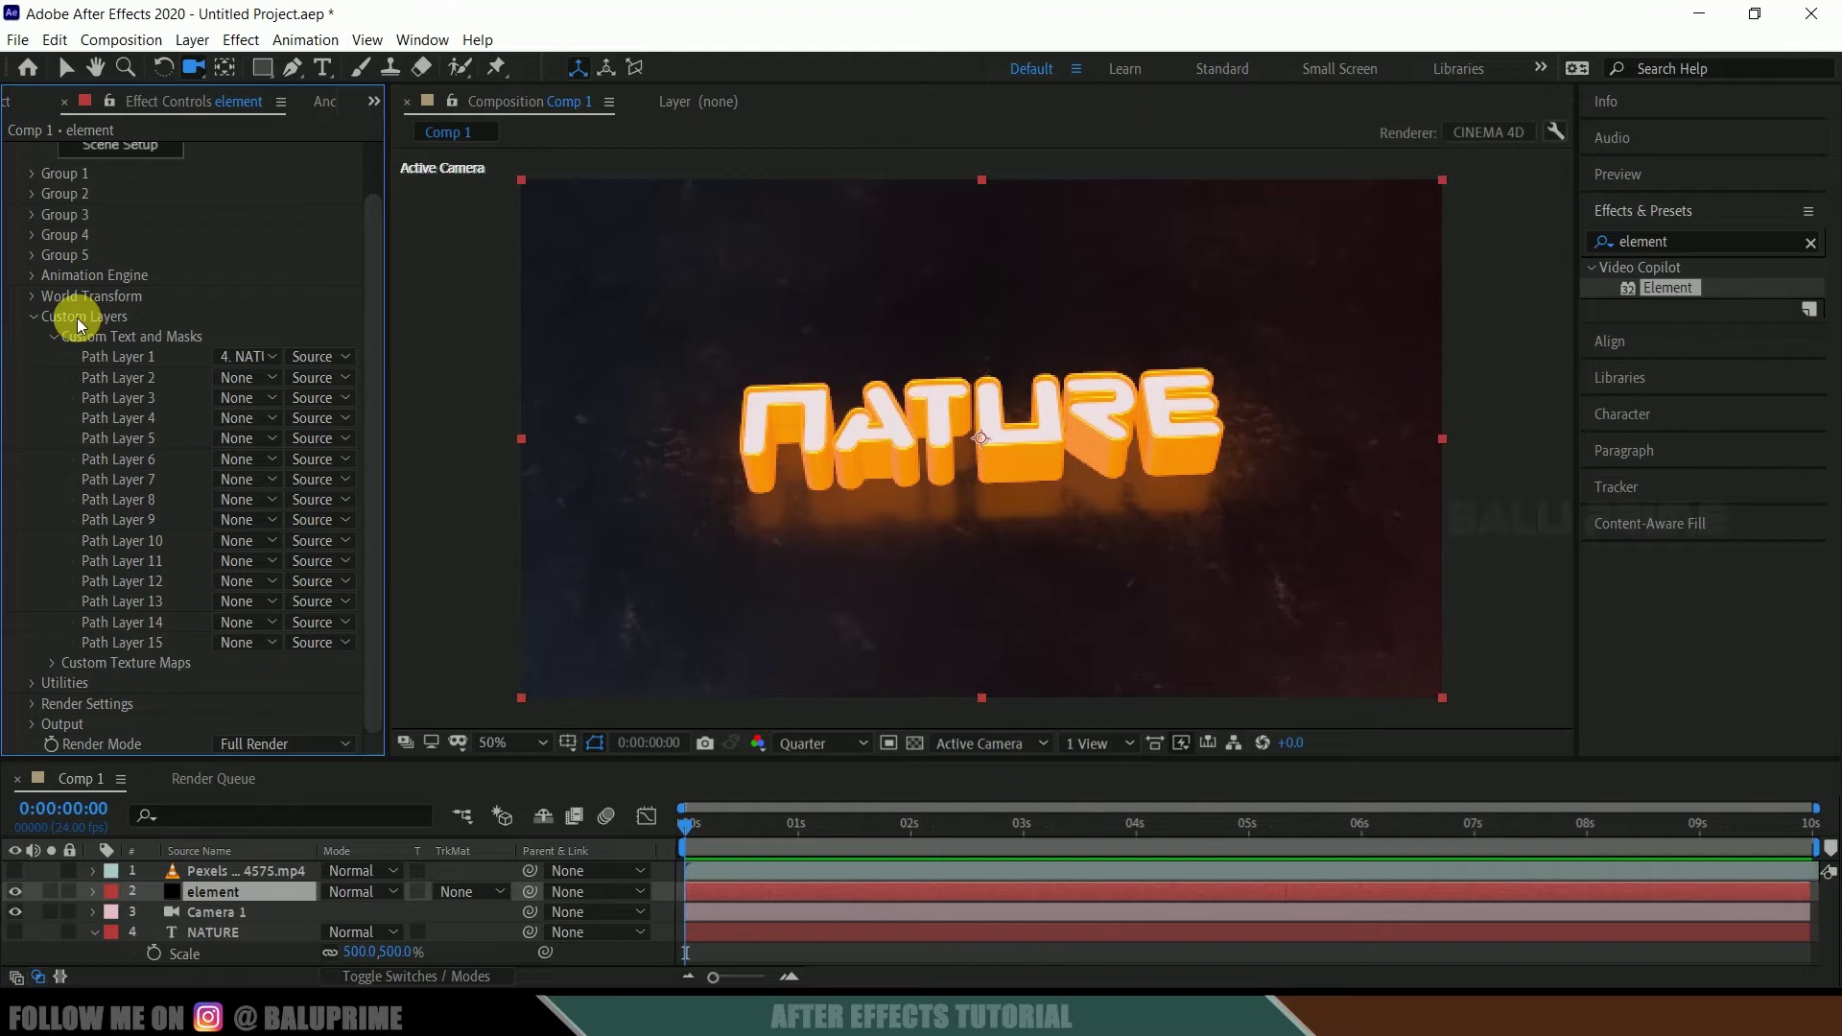
left_click(52, 663)
scroll(55, 430, "down", 5)
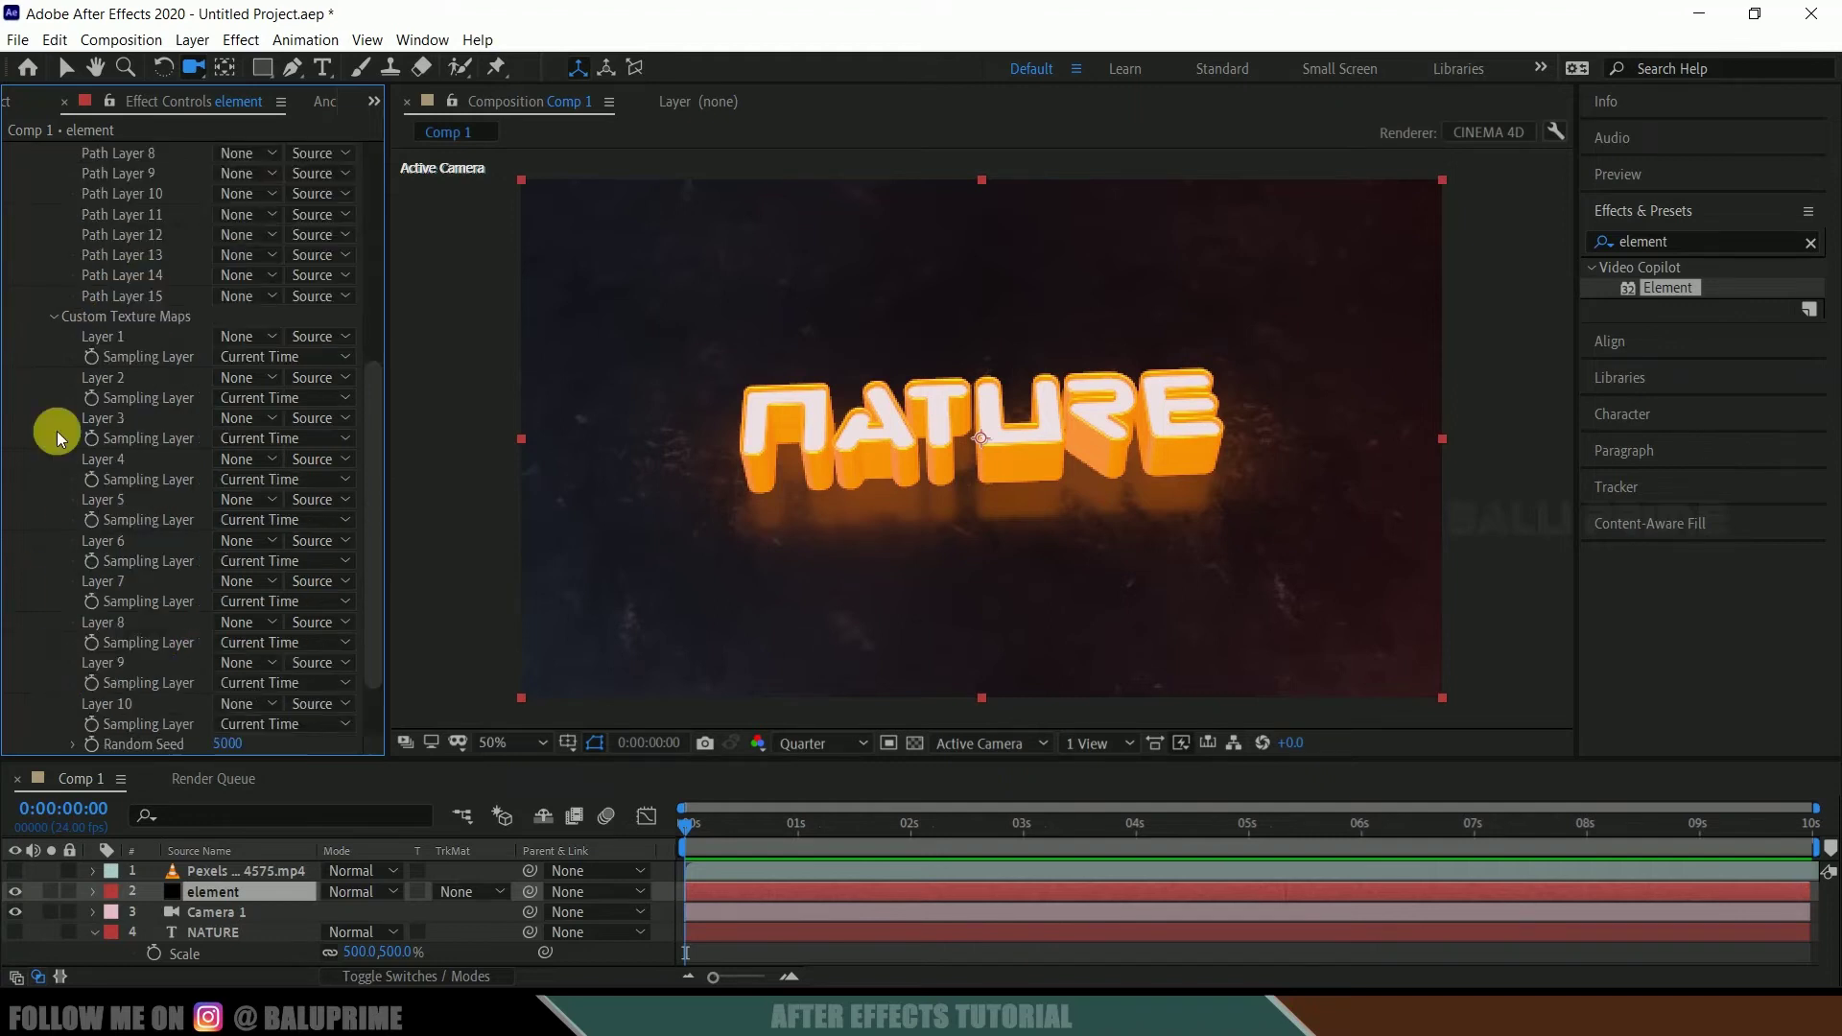
left_click(222, 335)
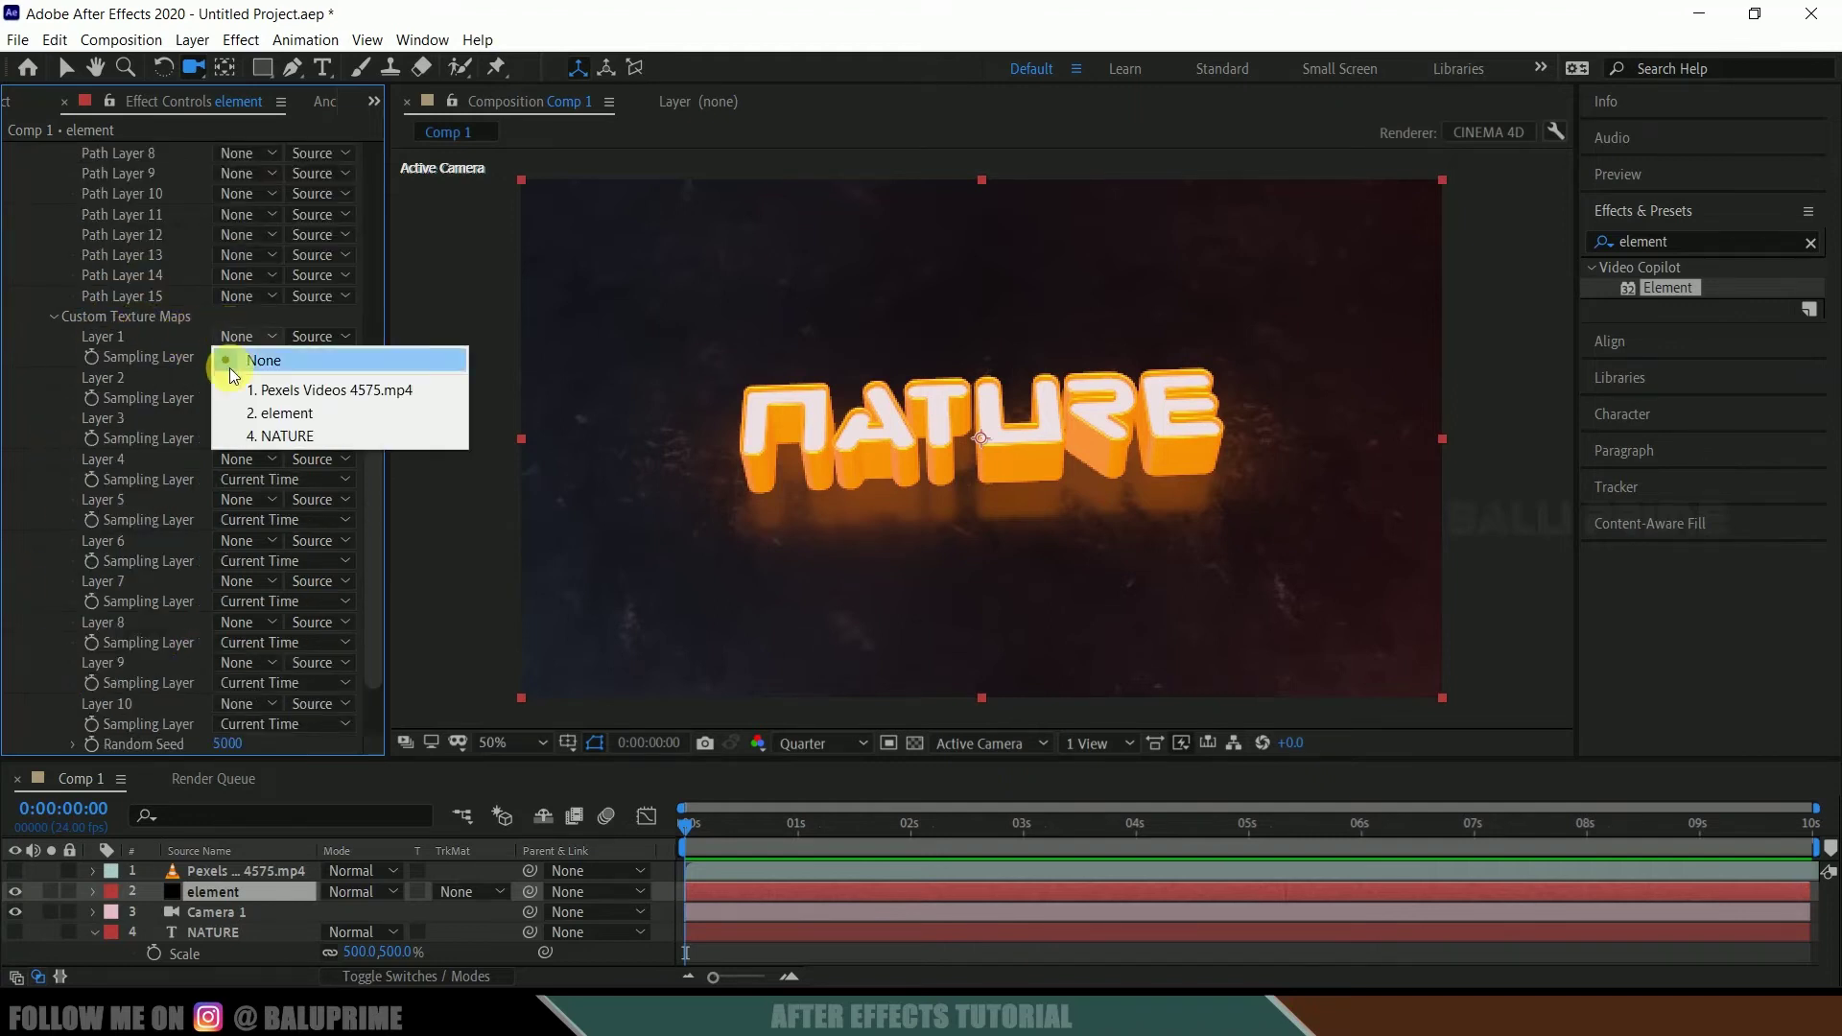
left_click(296, 392)
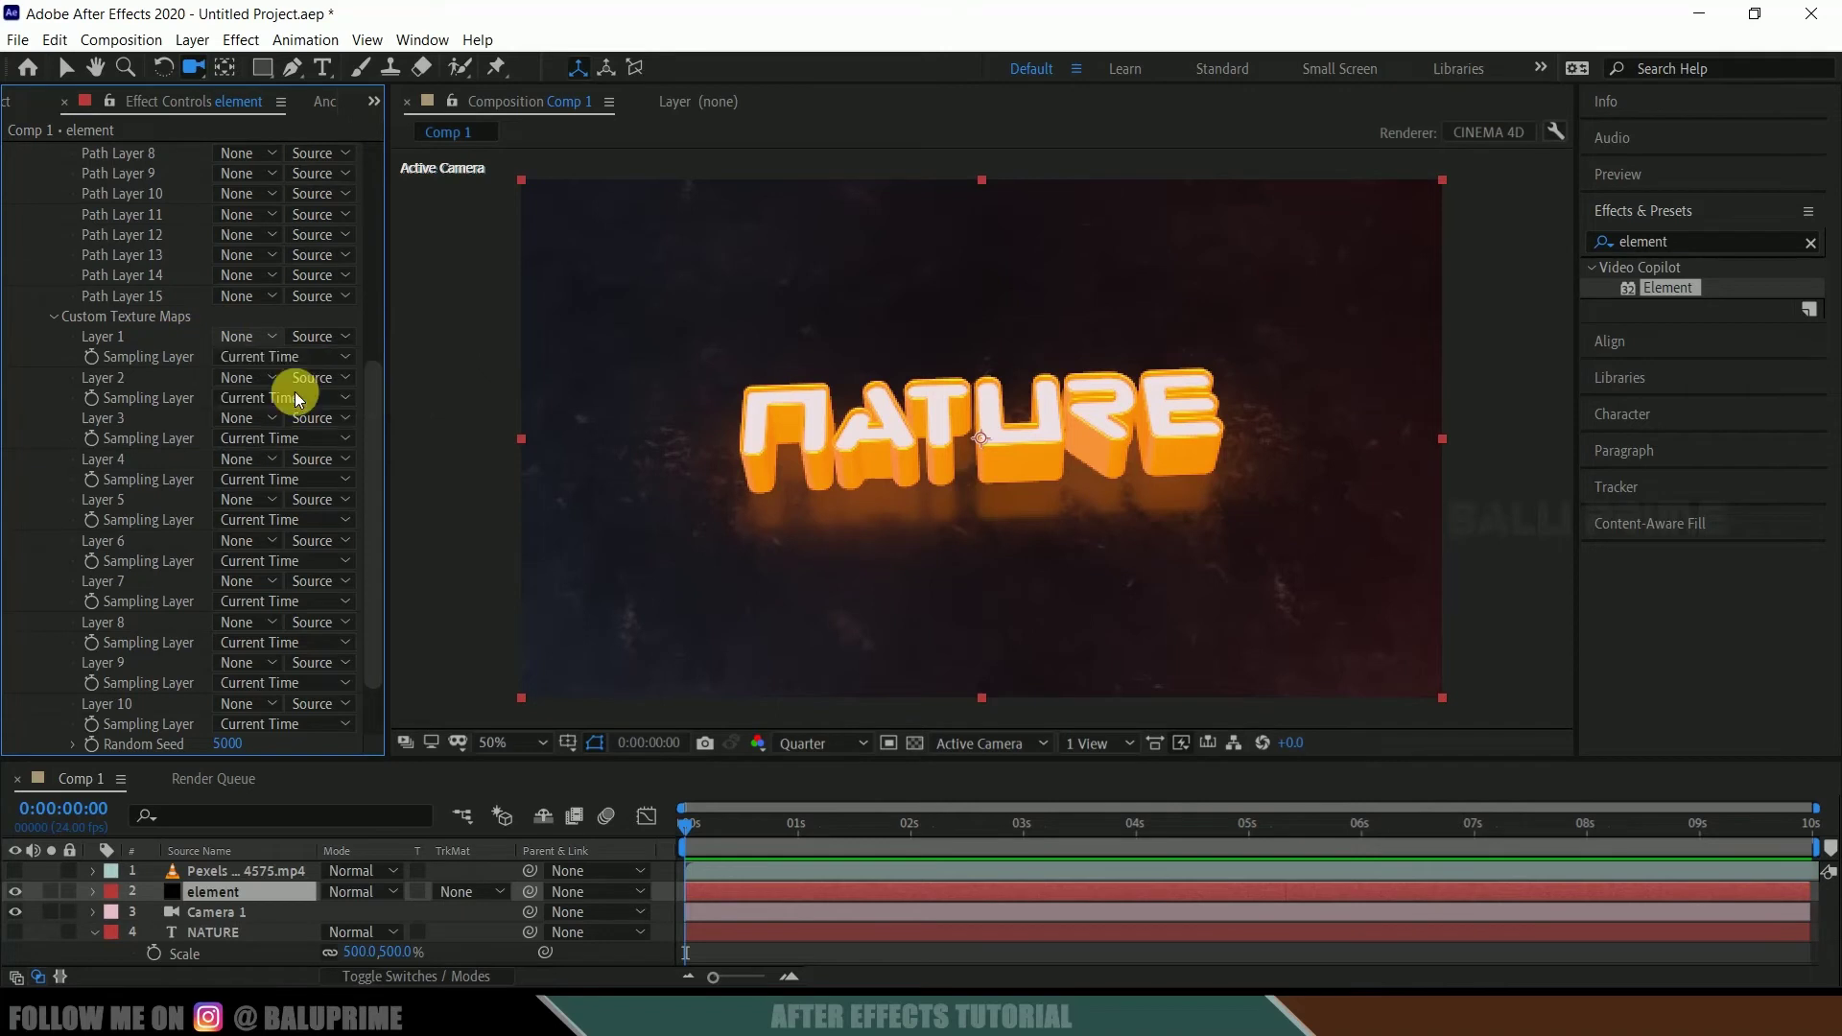
scroll(51, 406, "up", 6)
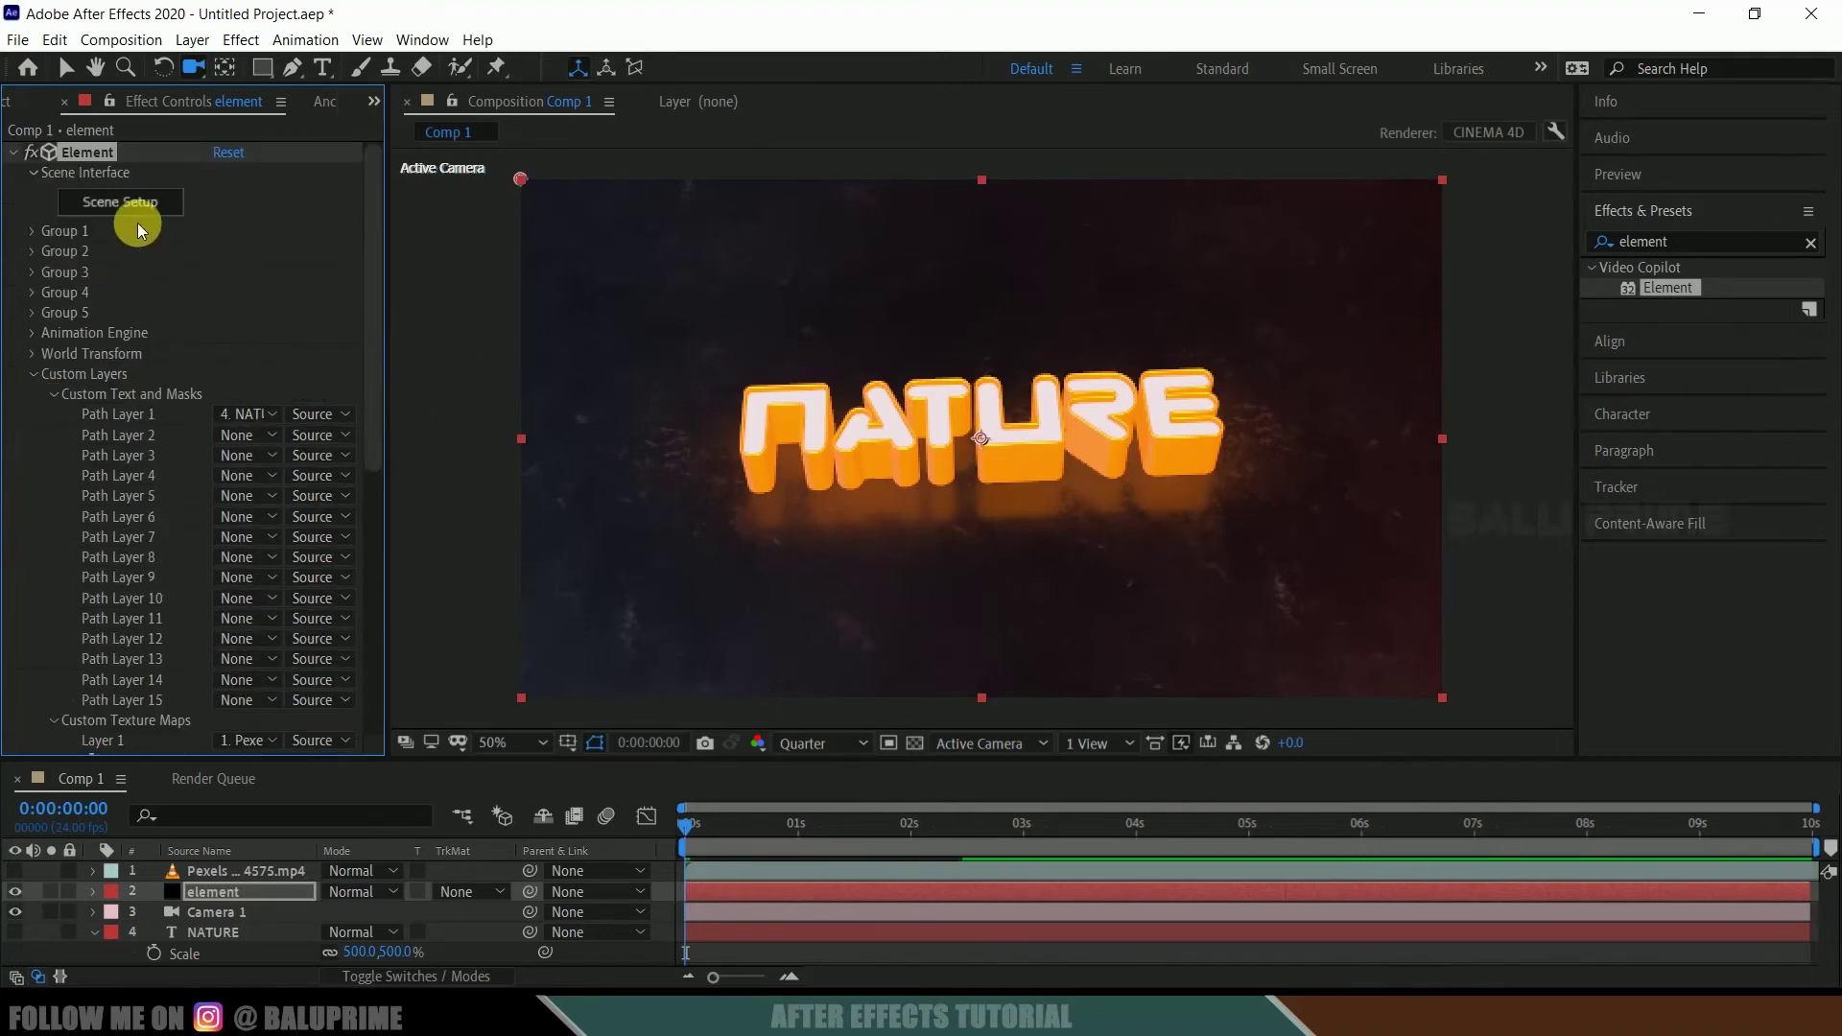
left_click(120, 202)
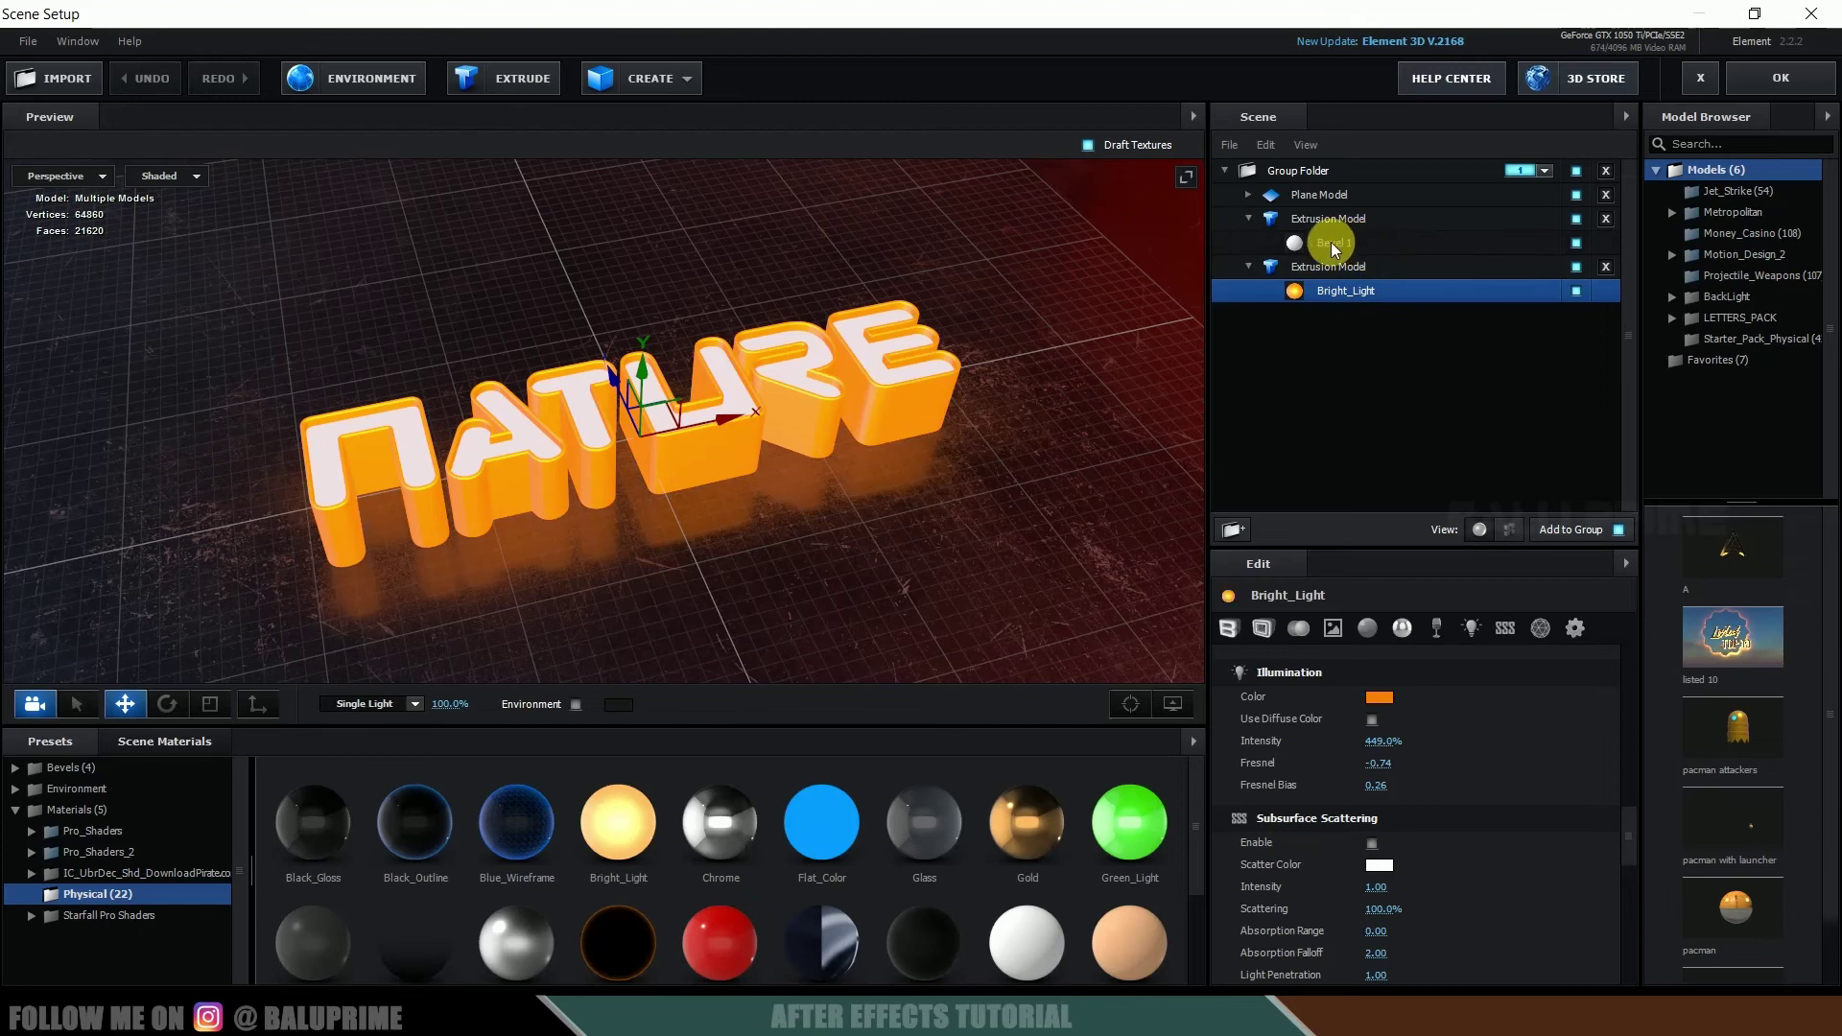
Give the Bevel 1 material a Custom Layer 1 diffuse texture and close Scene Setup.
left_click(1332, 242)
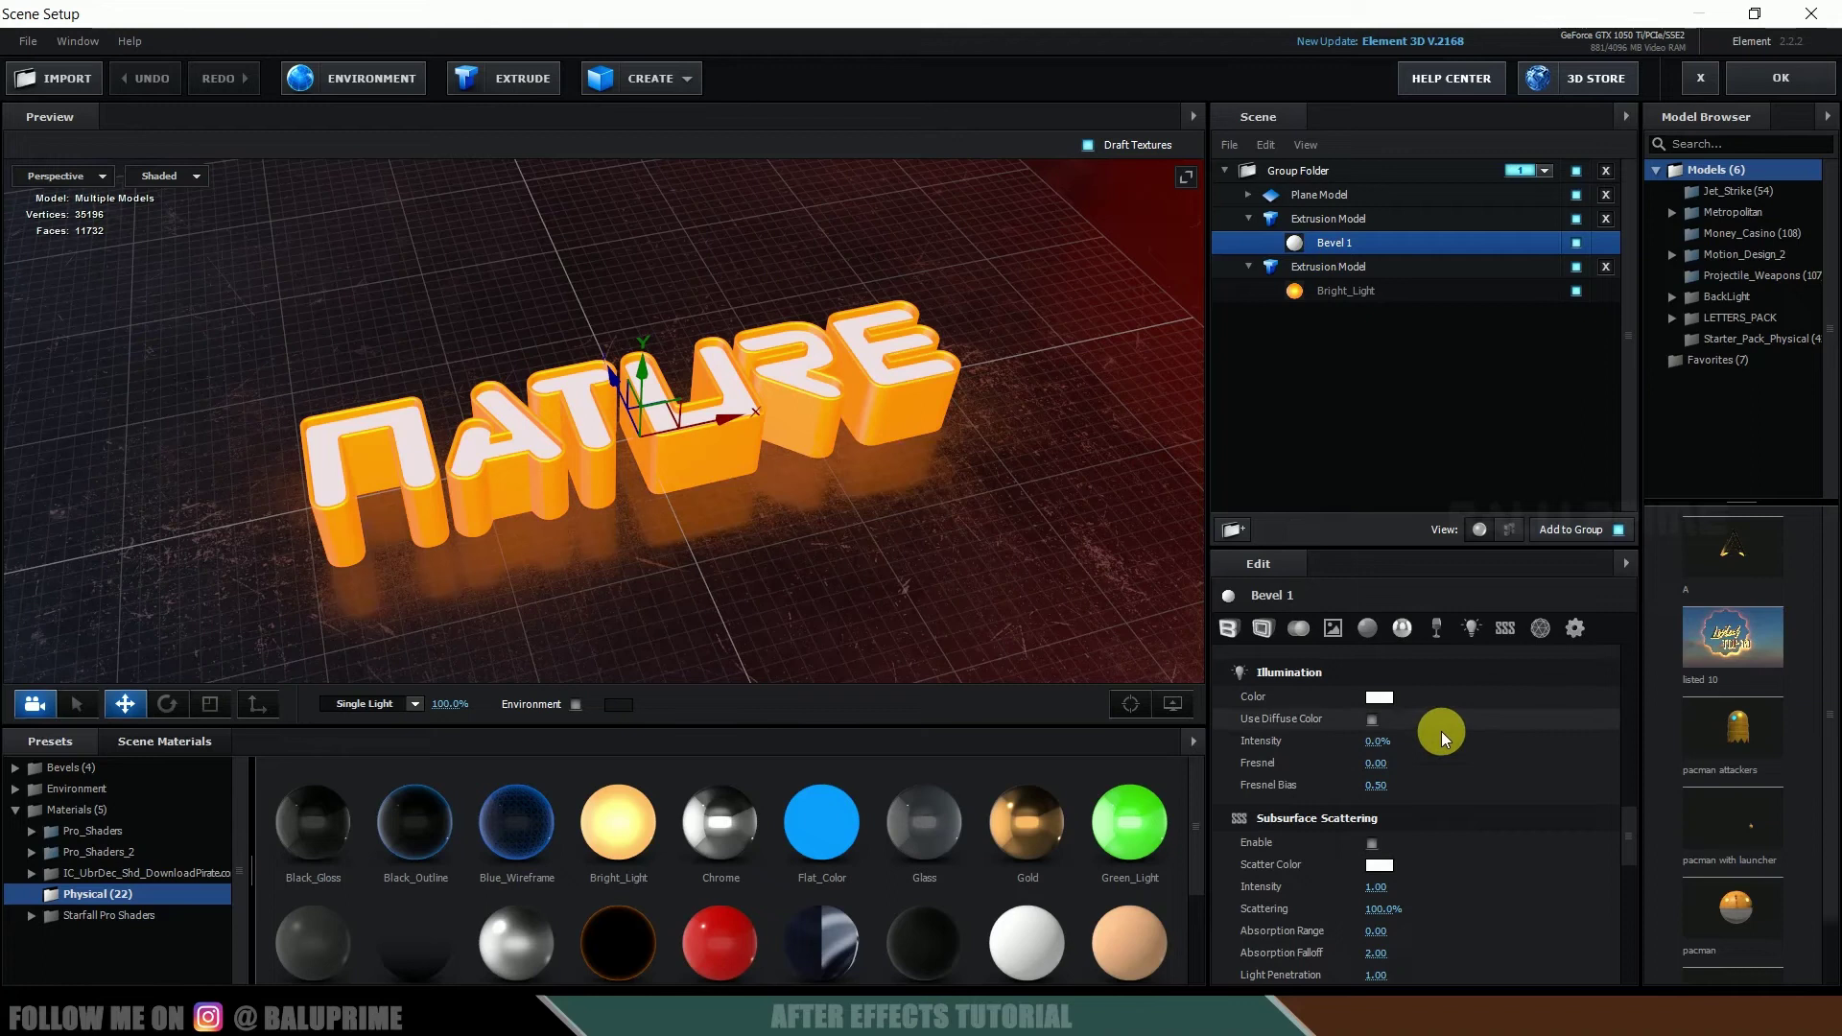
scroll(1447, 794, "down", 3)
scroll(1448, 794, "up", 5)
scroll(1447, 794, "up", 5)
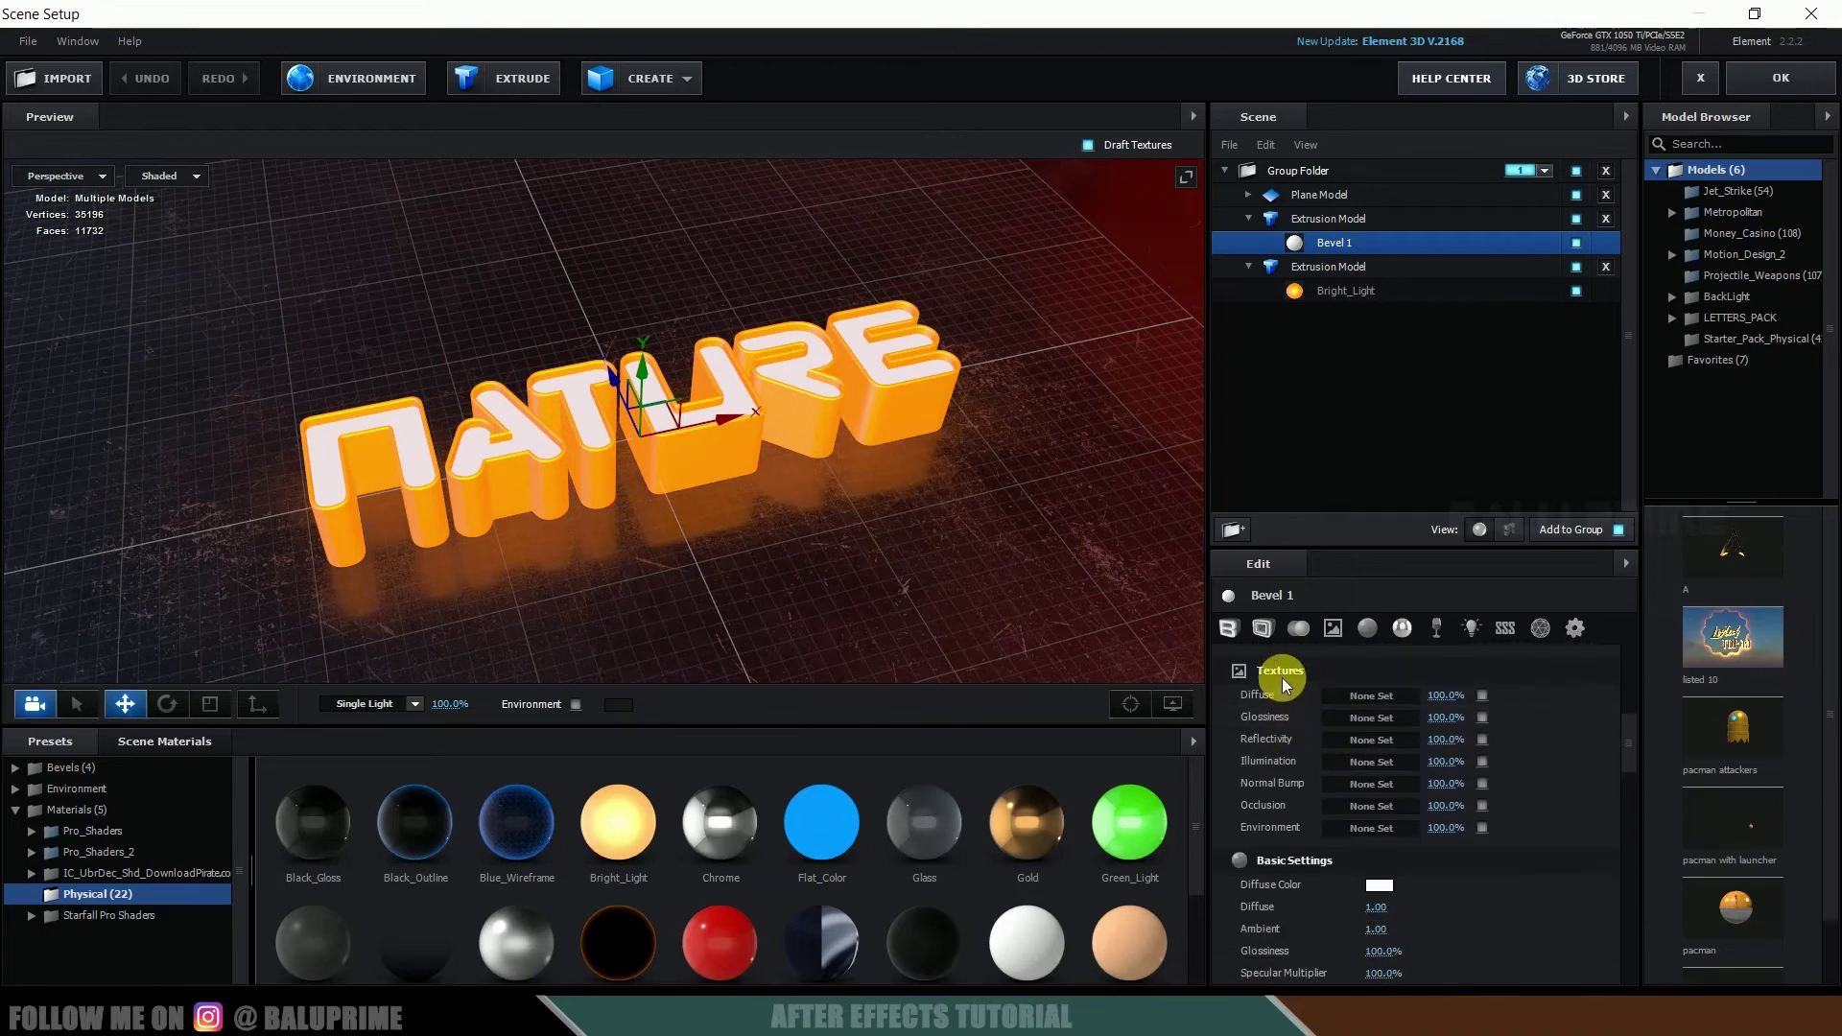
left_click(1369, 695)
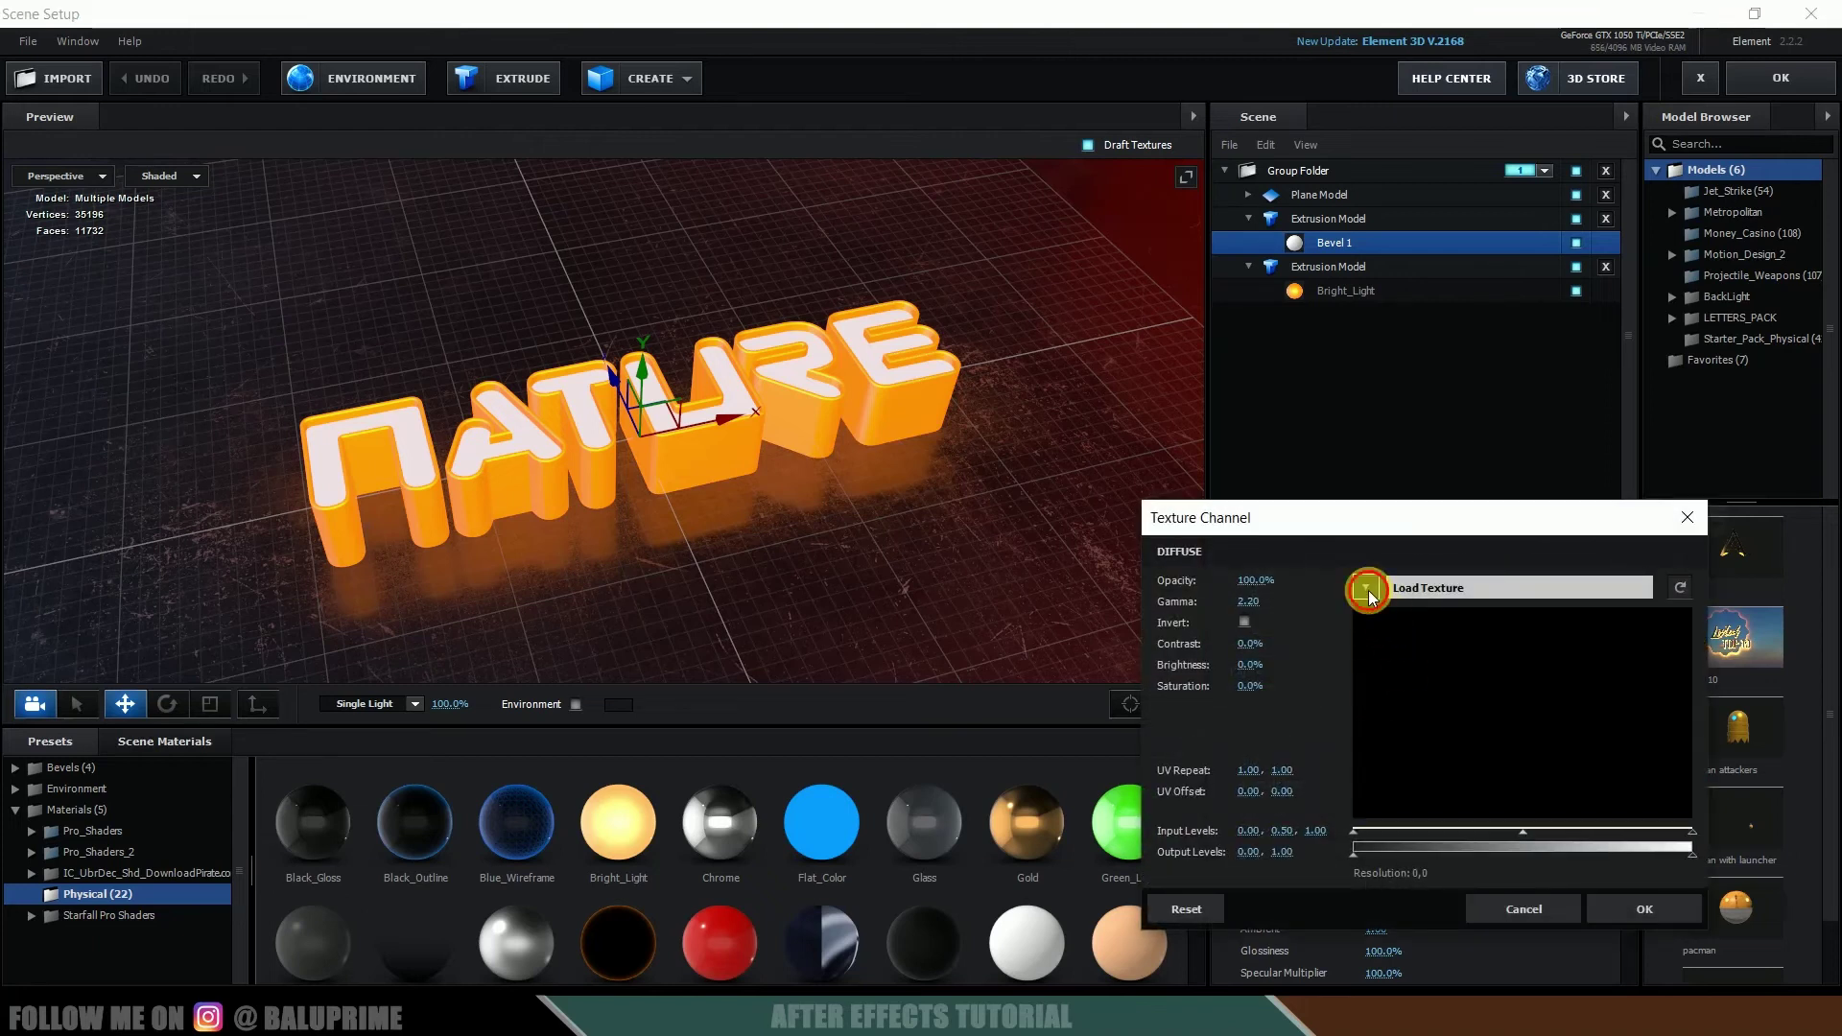
left_click(1366, 588)
left_click(1514, 619)
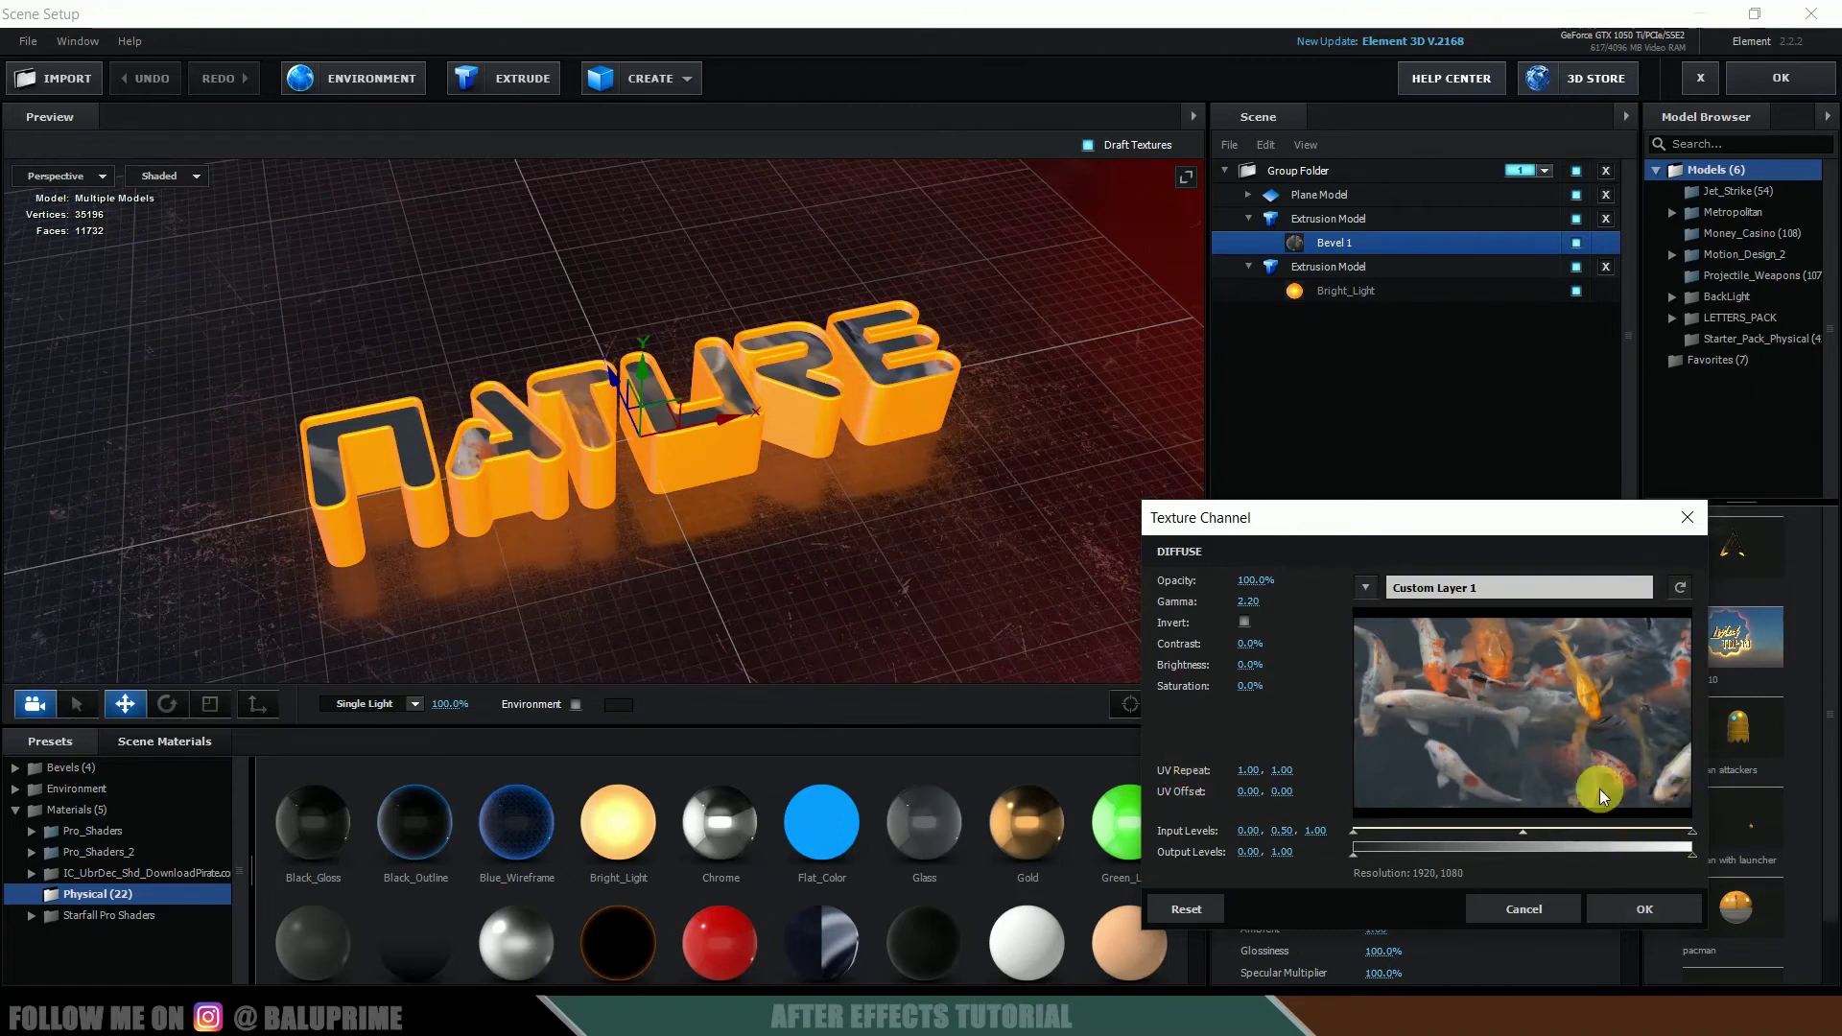
left_click(1653, 923)
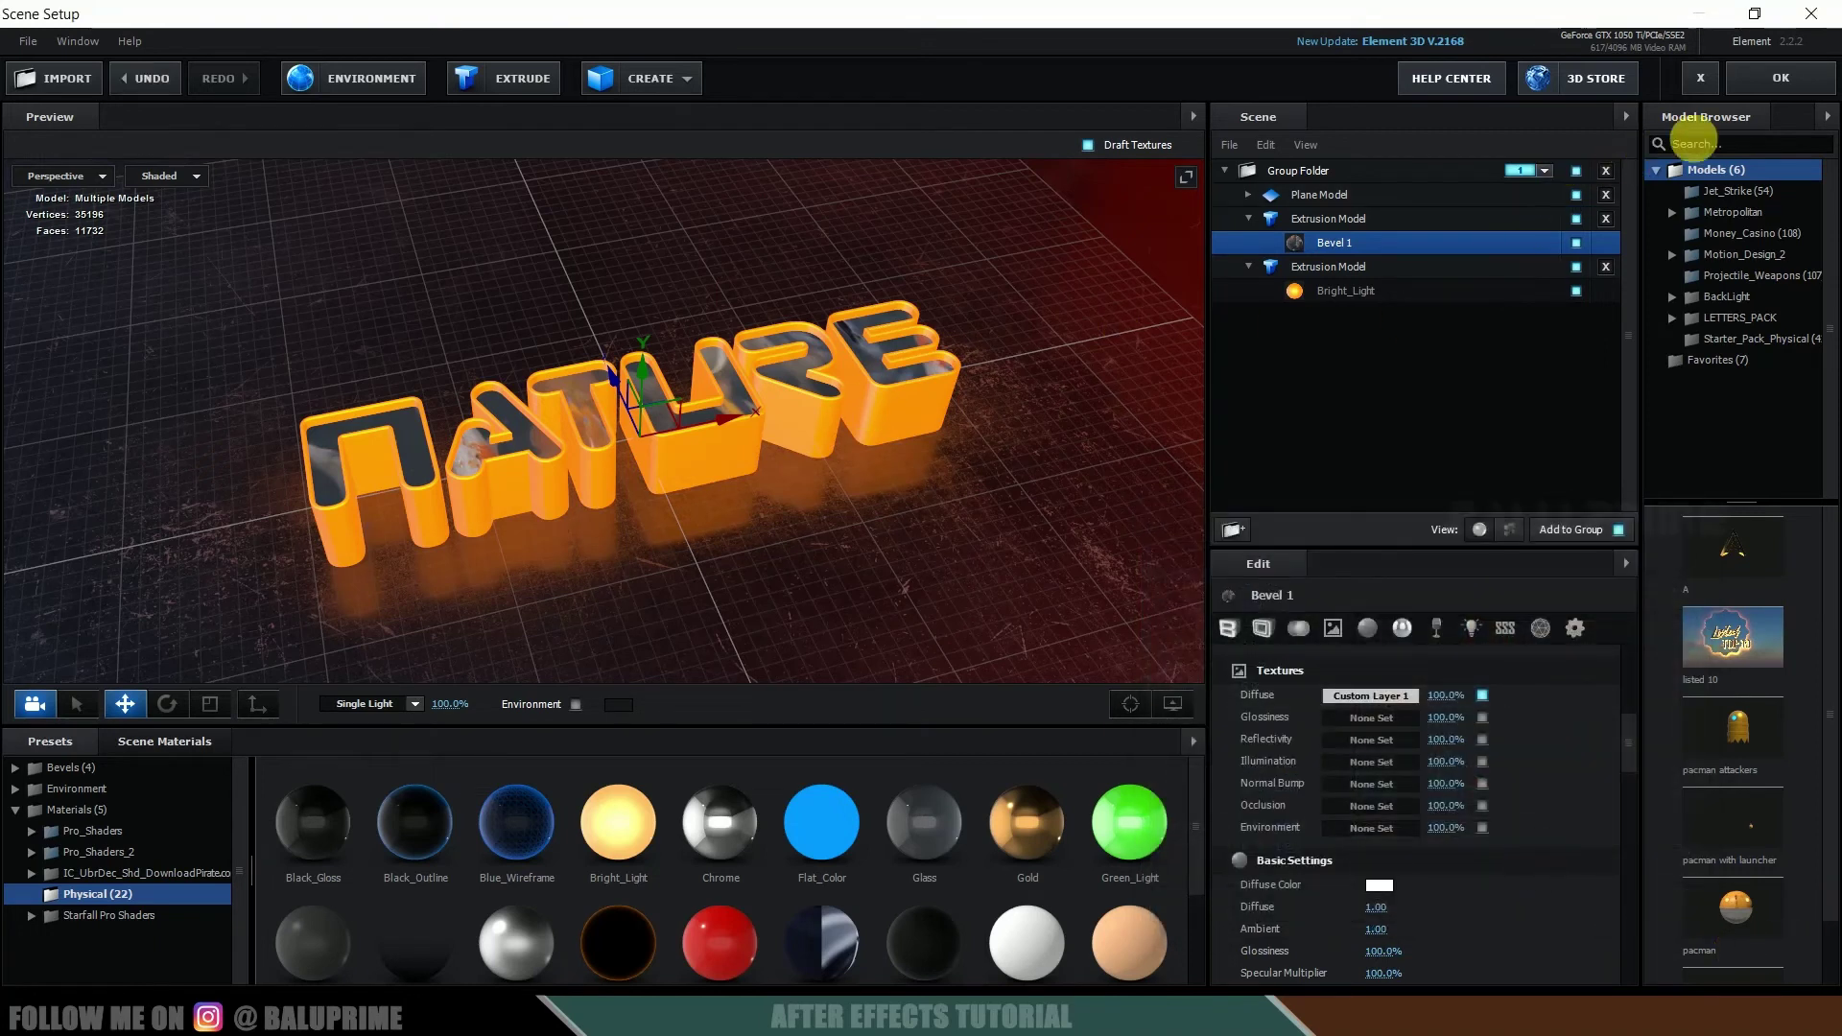
left_click(1793, 91)
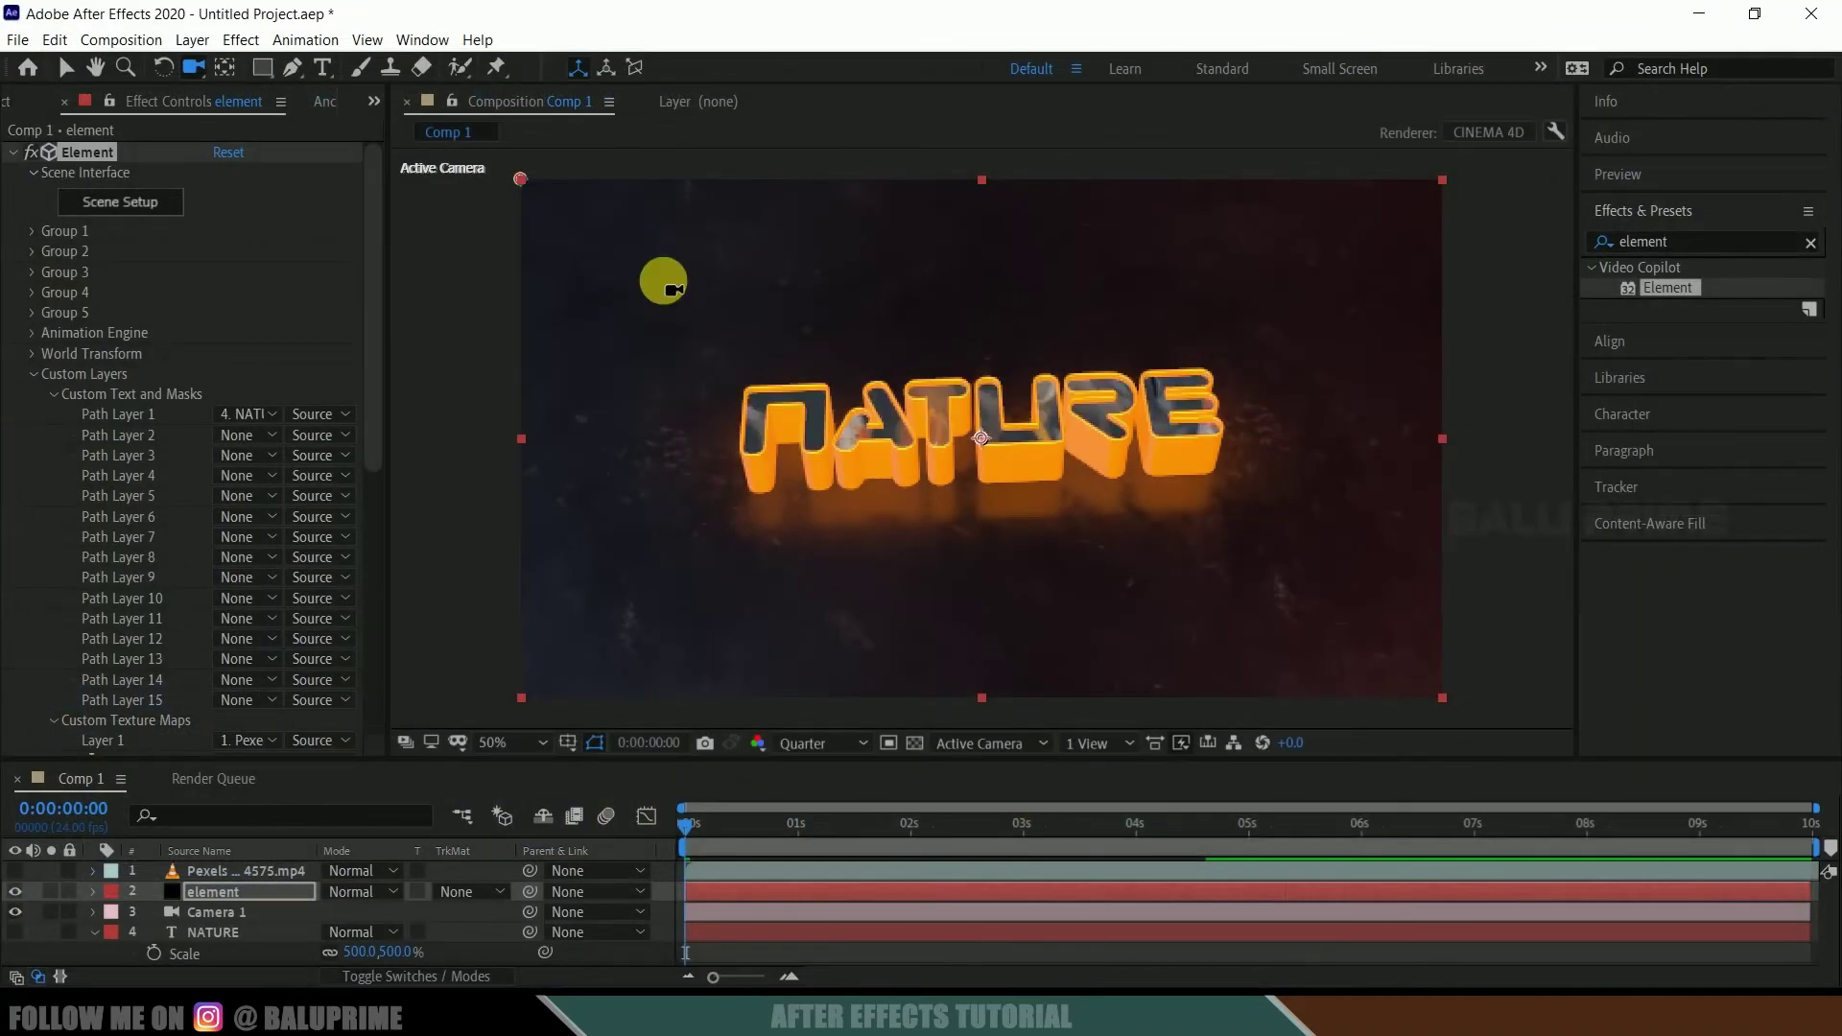
Preview the comp, then enable ambient occlusion in Element's Render Settings.
key("space")
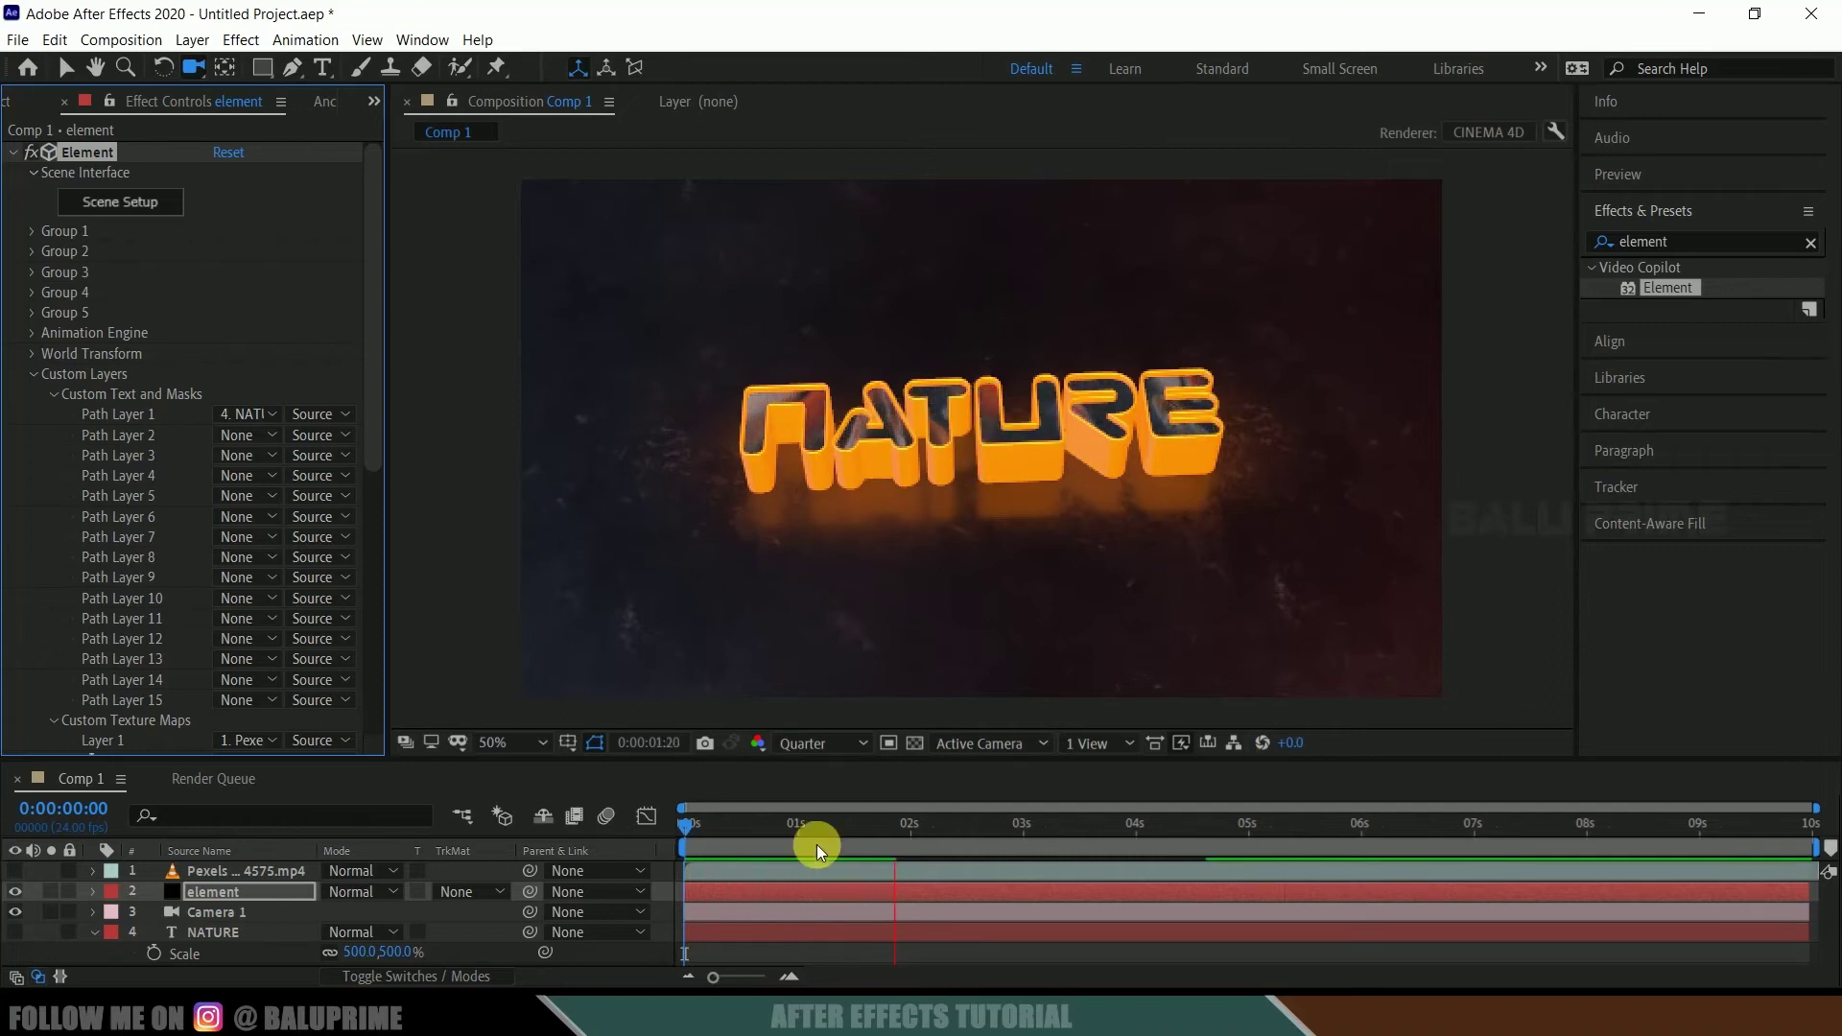
key("space")
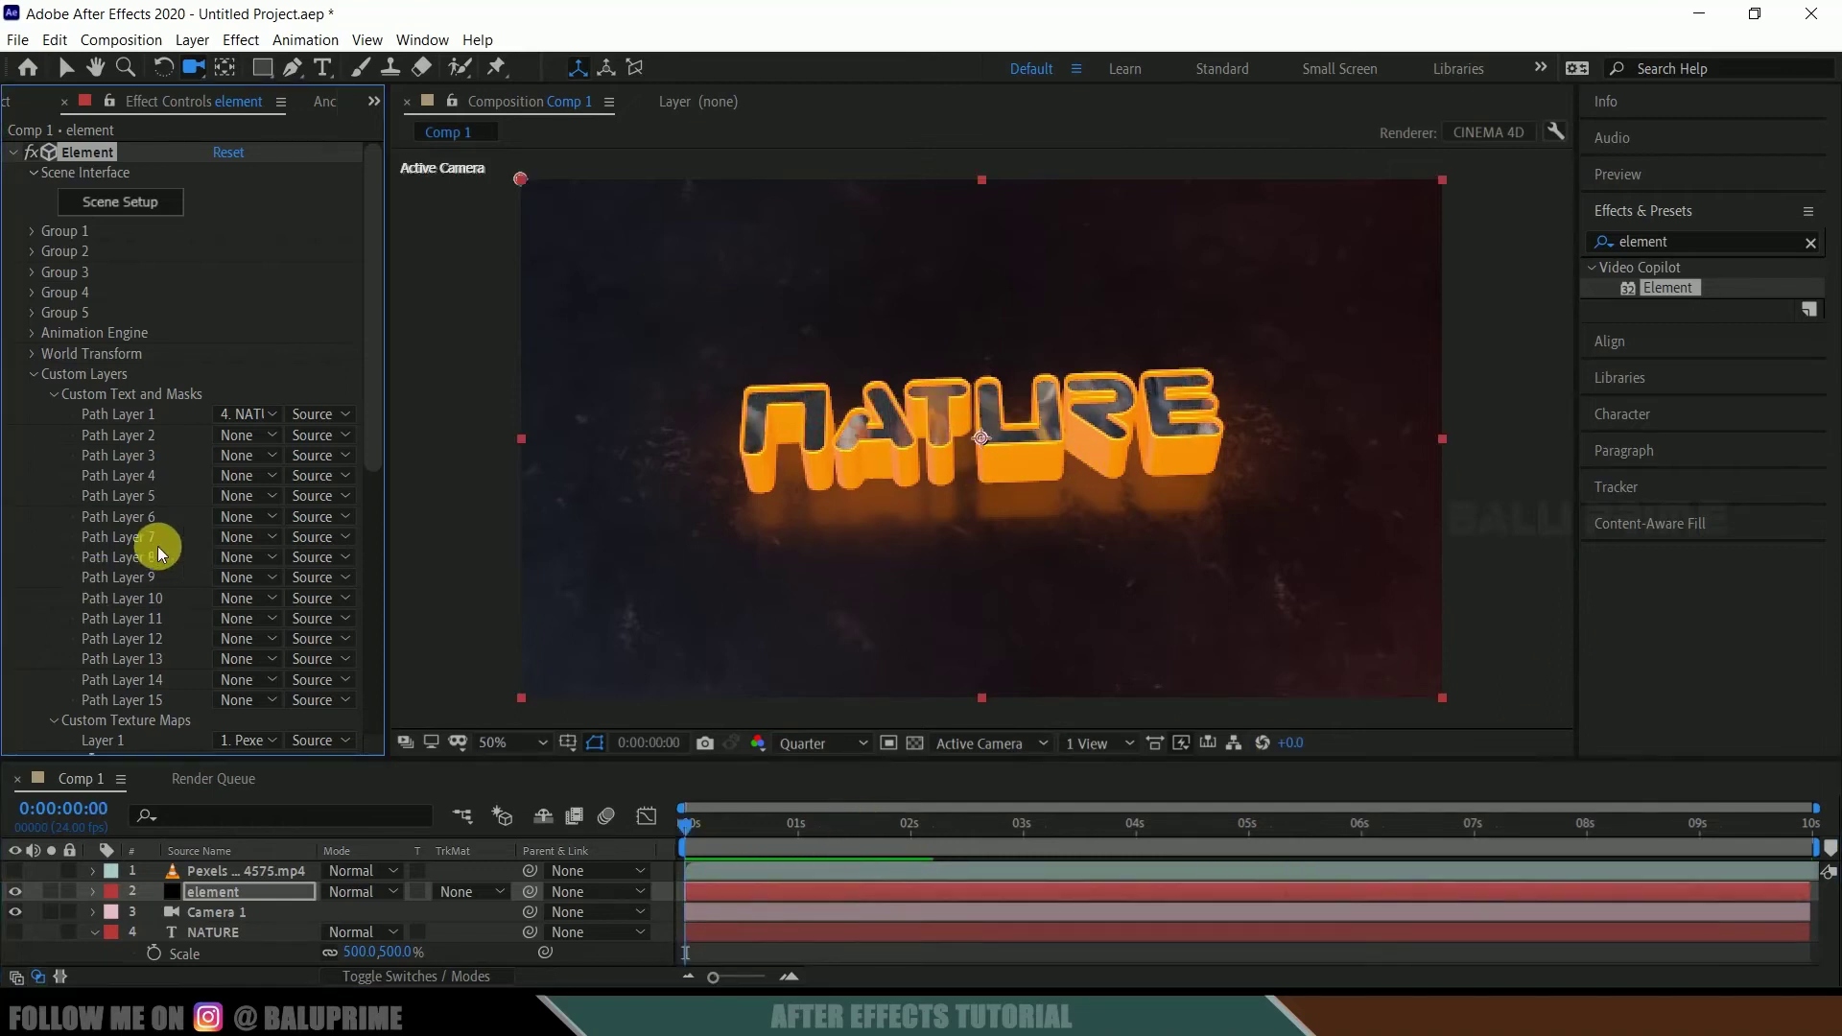
scroll(130, 554, "down", 8)
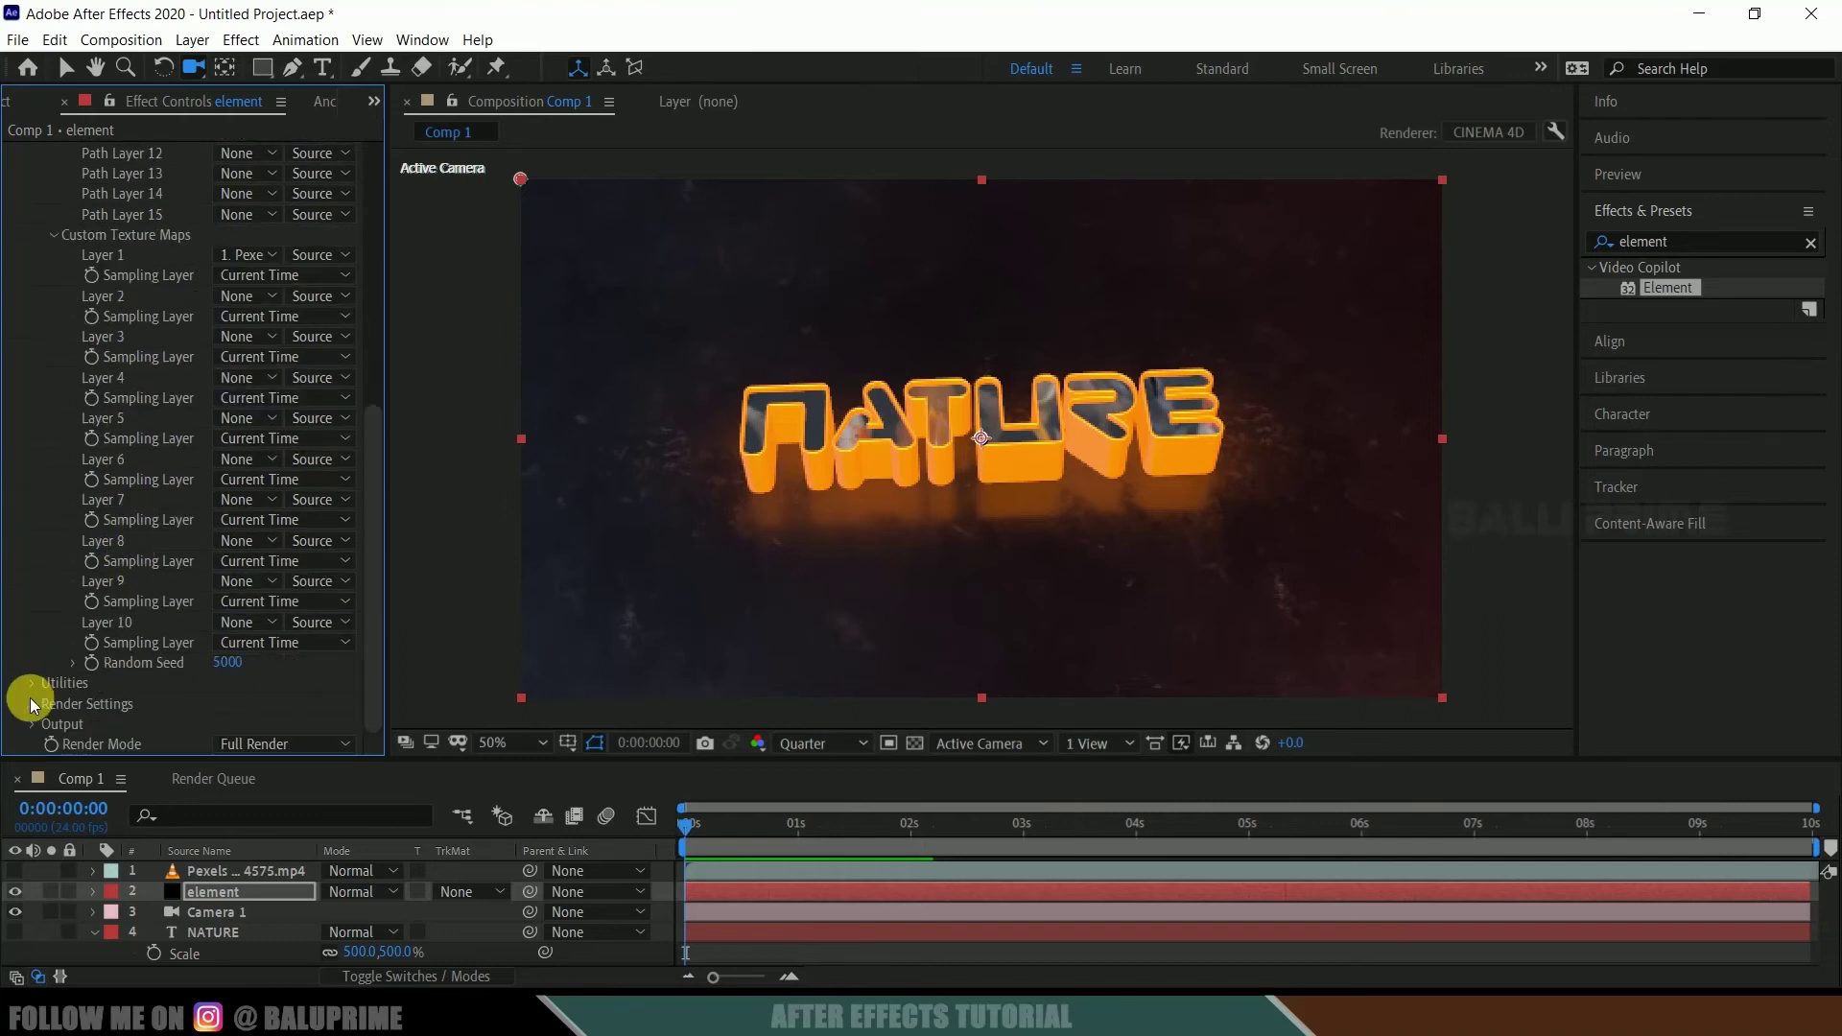
left_click(31, 698)
scroll(319, 566, "down", 5)
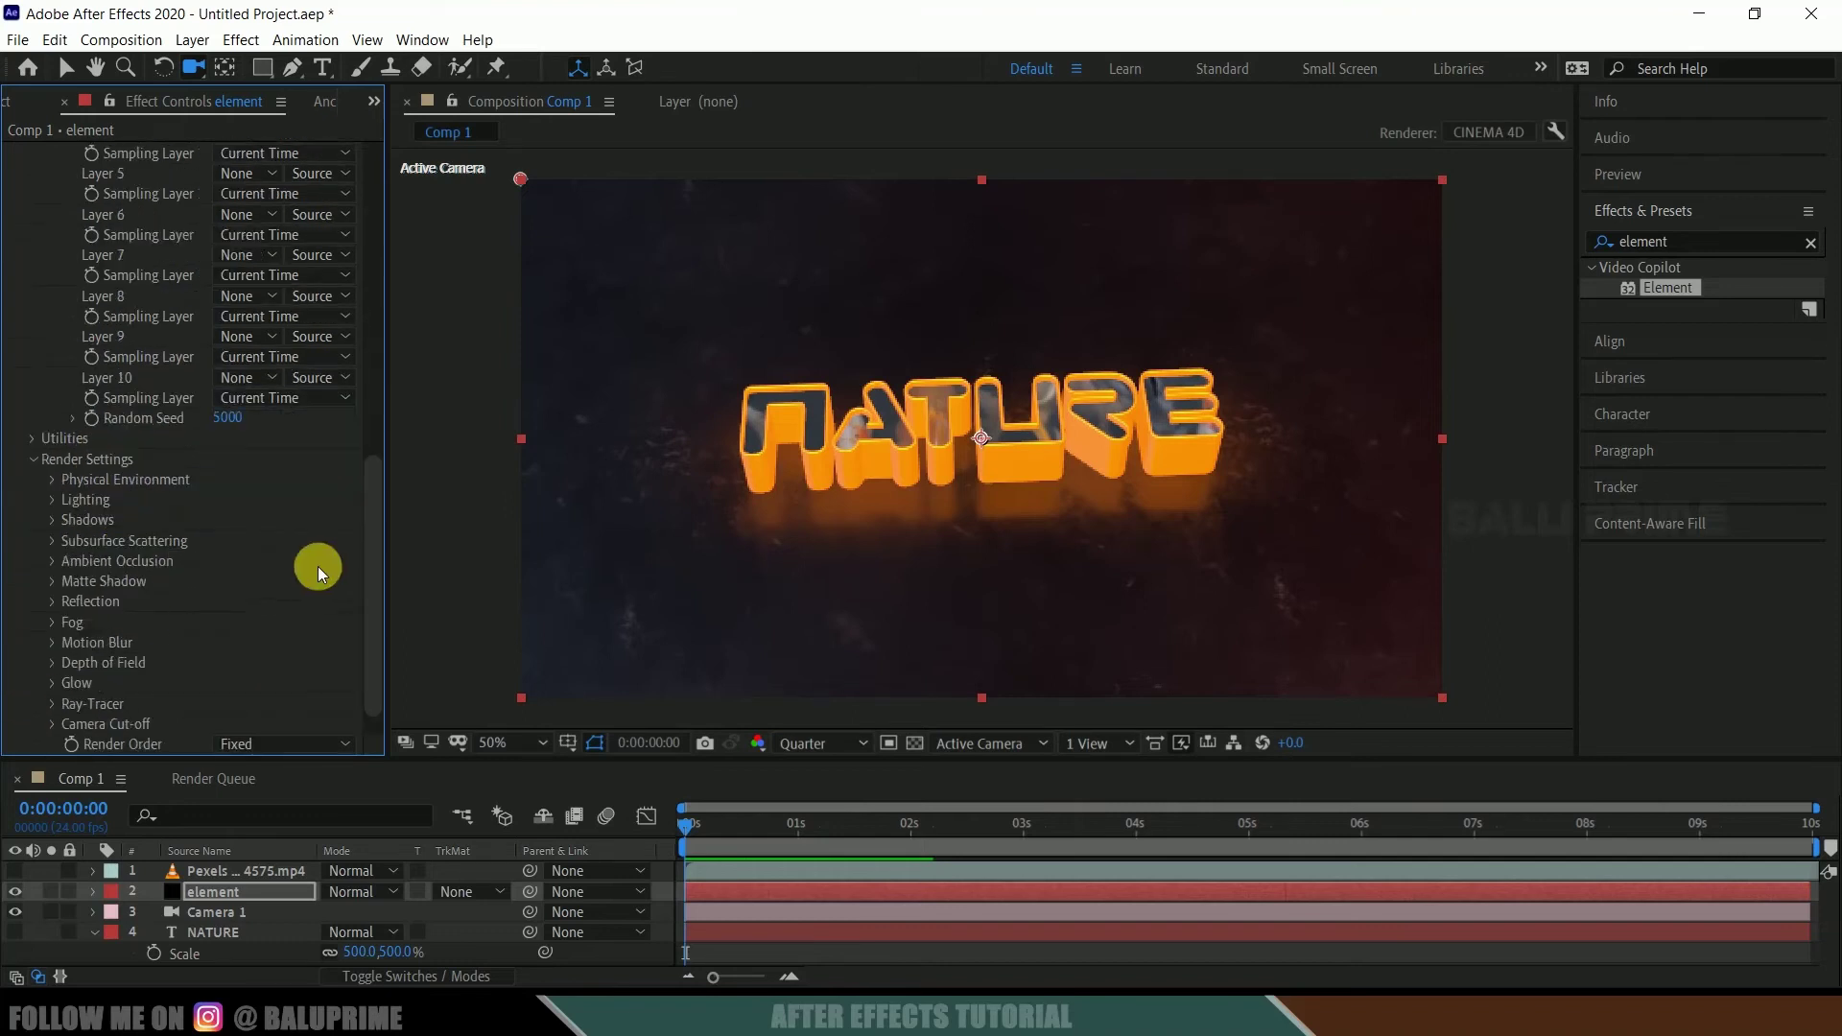
left_click(52, 561)
scroll(50, 560, "down", 3)
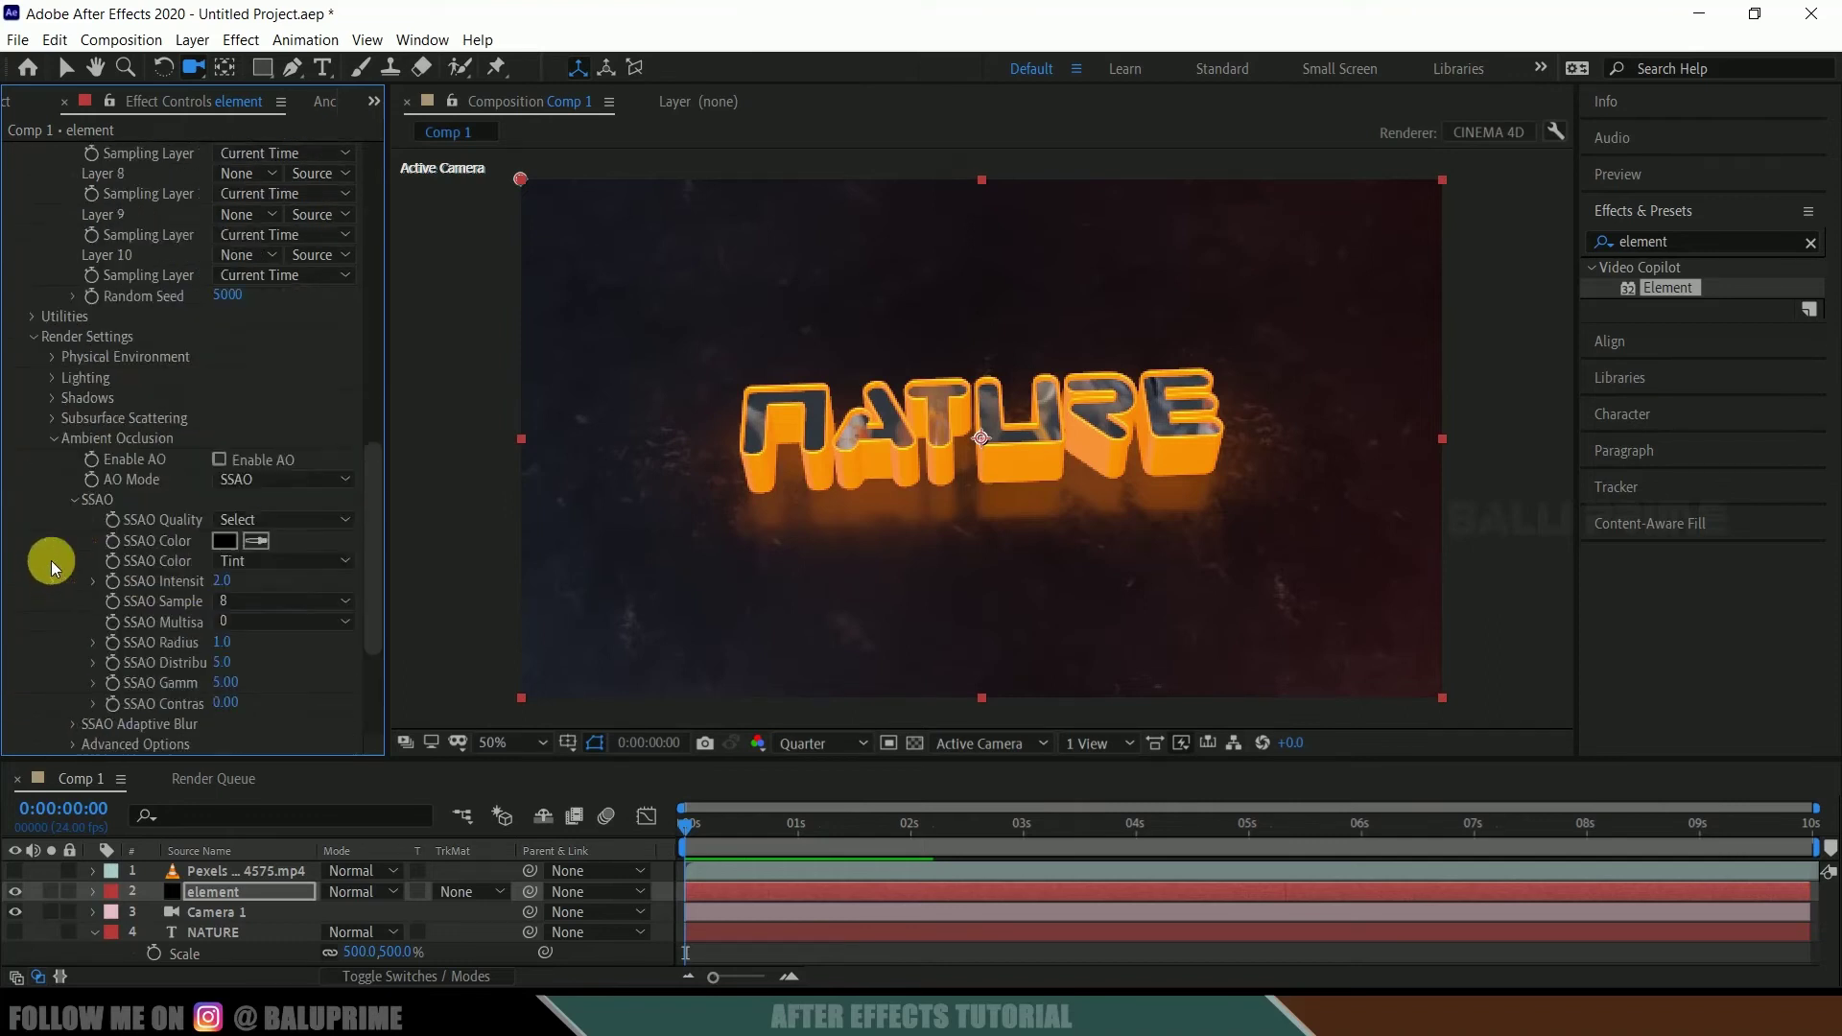
left_click(213, 457)
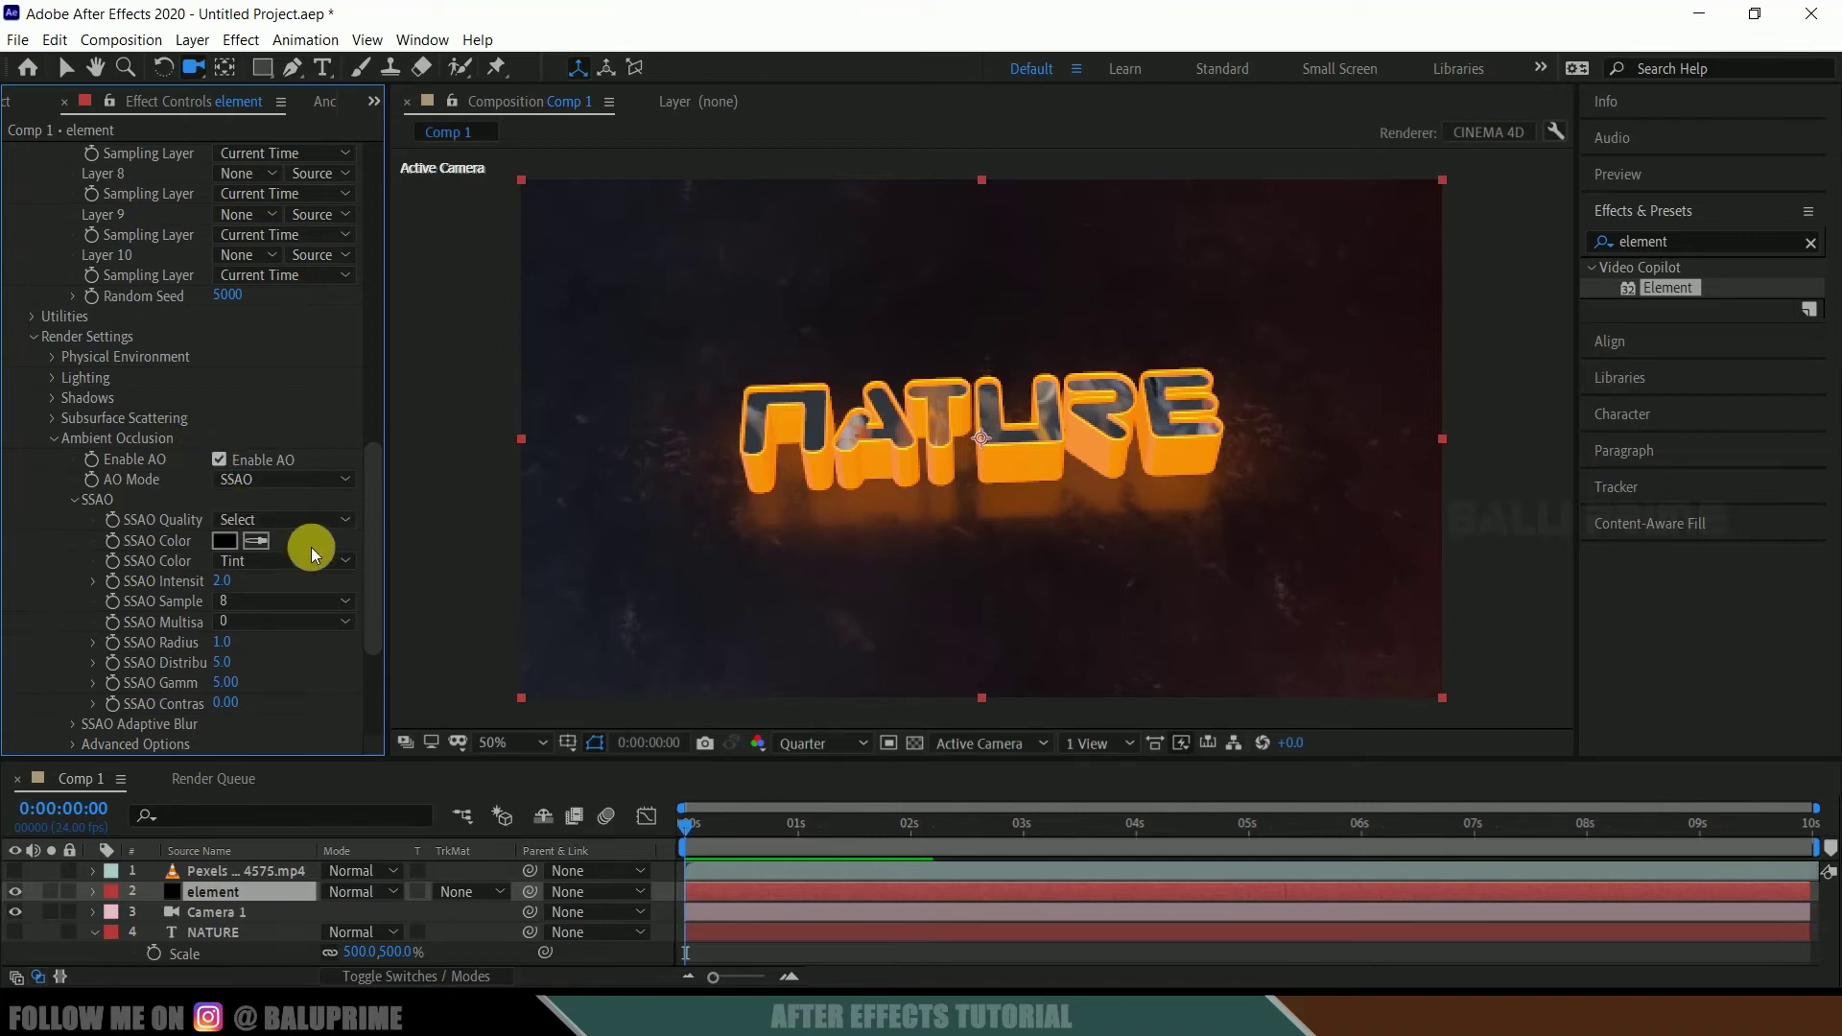
Set SSAO Intensity to 10 and SSAO Samples to 32.
left_click(223, 580)
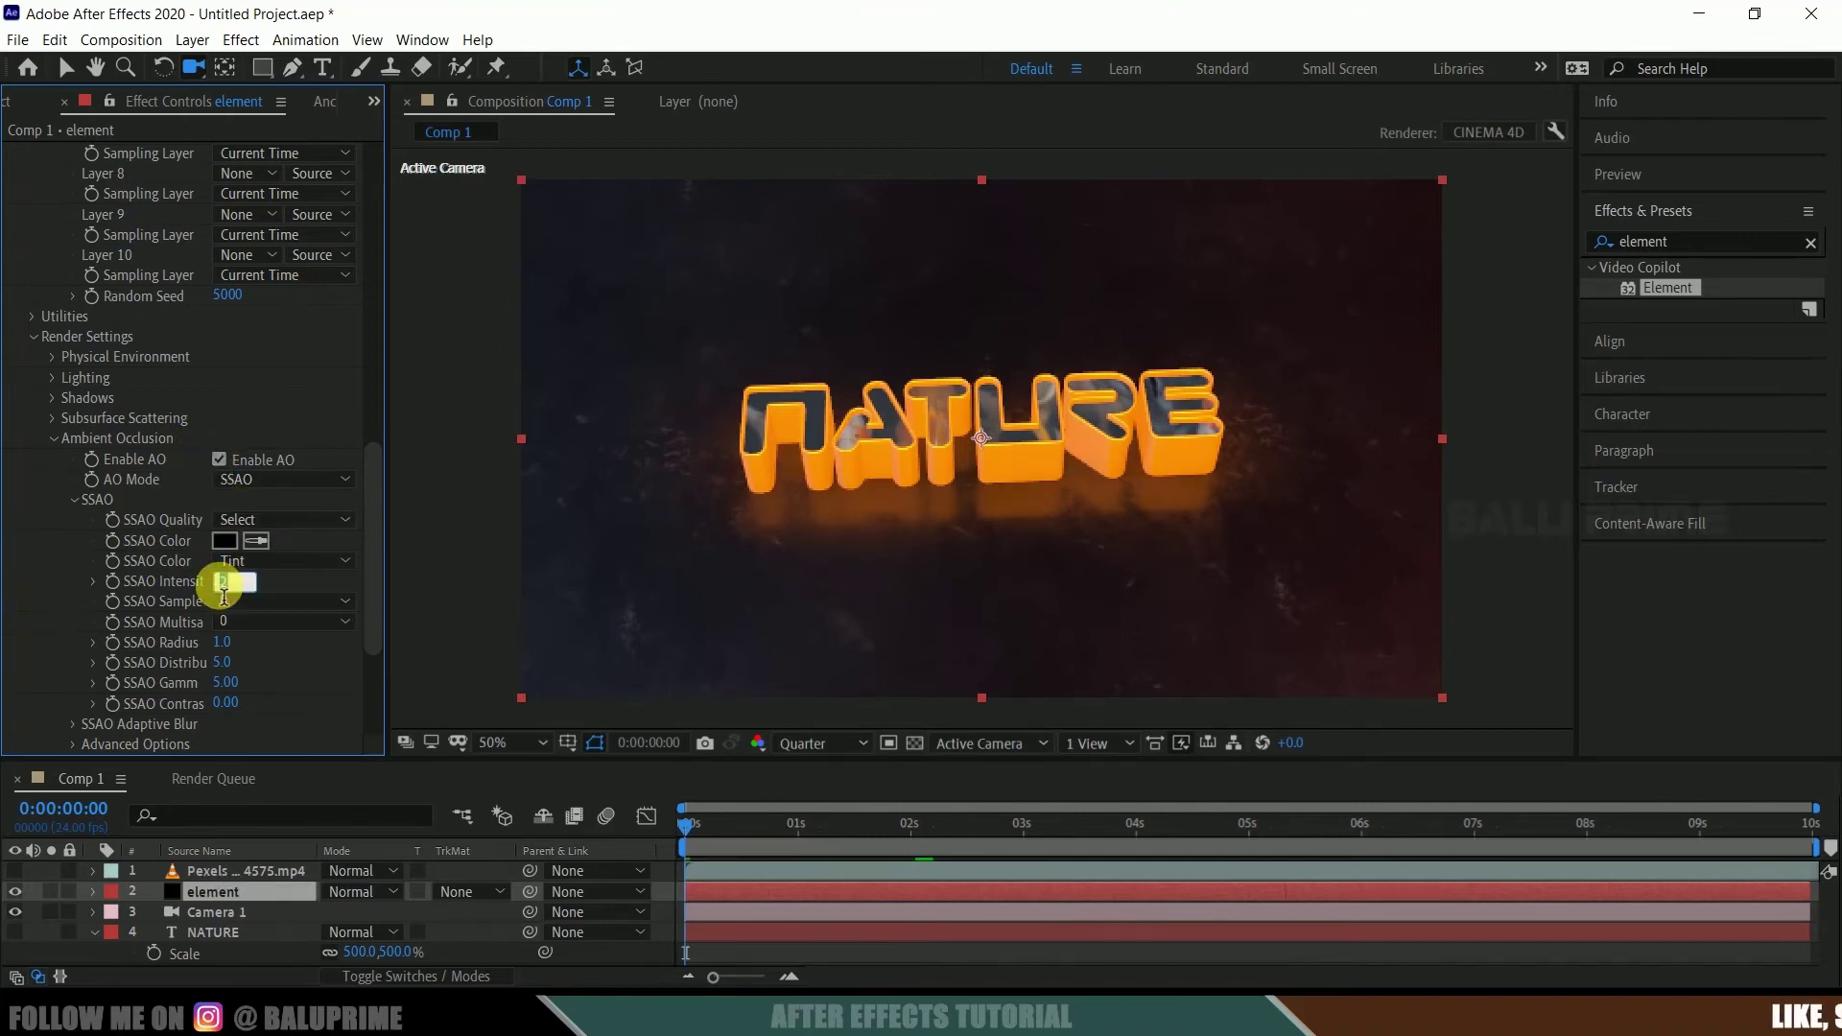
type("10")
key("Return")
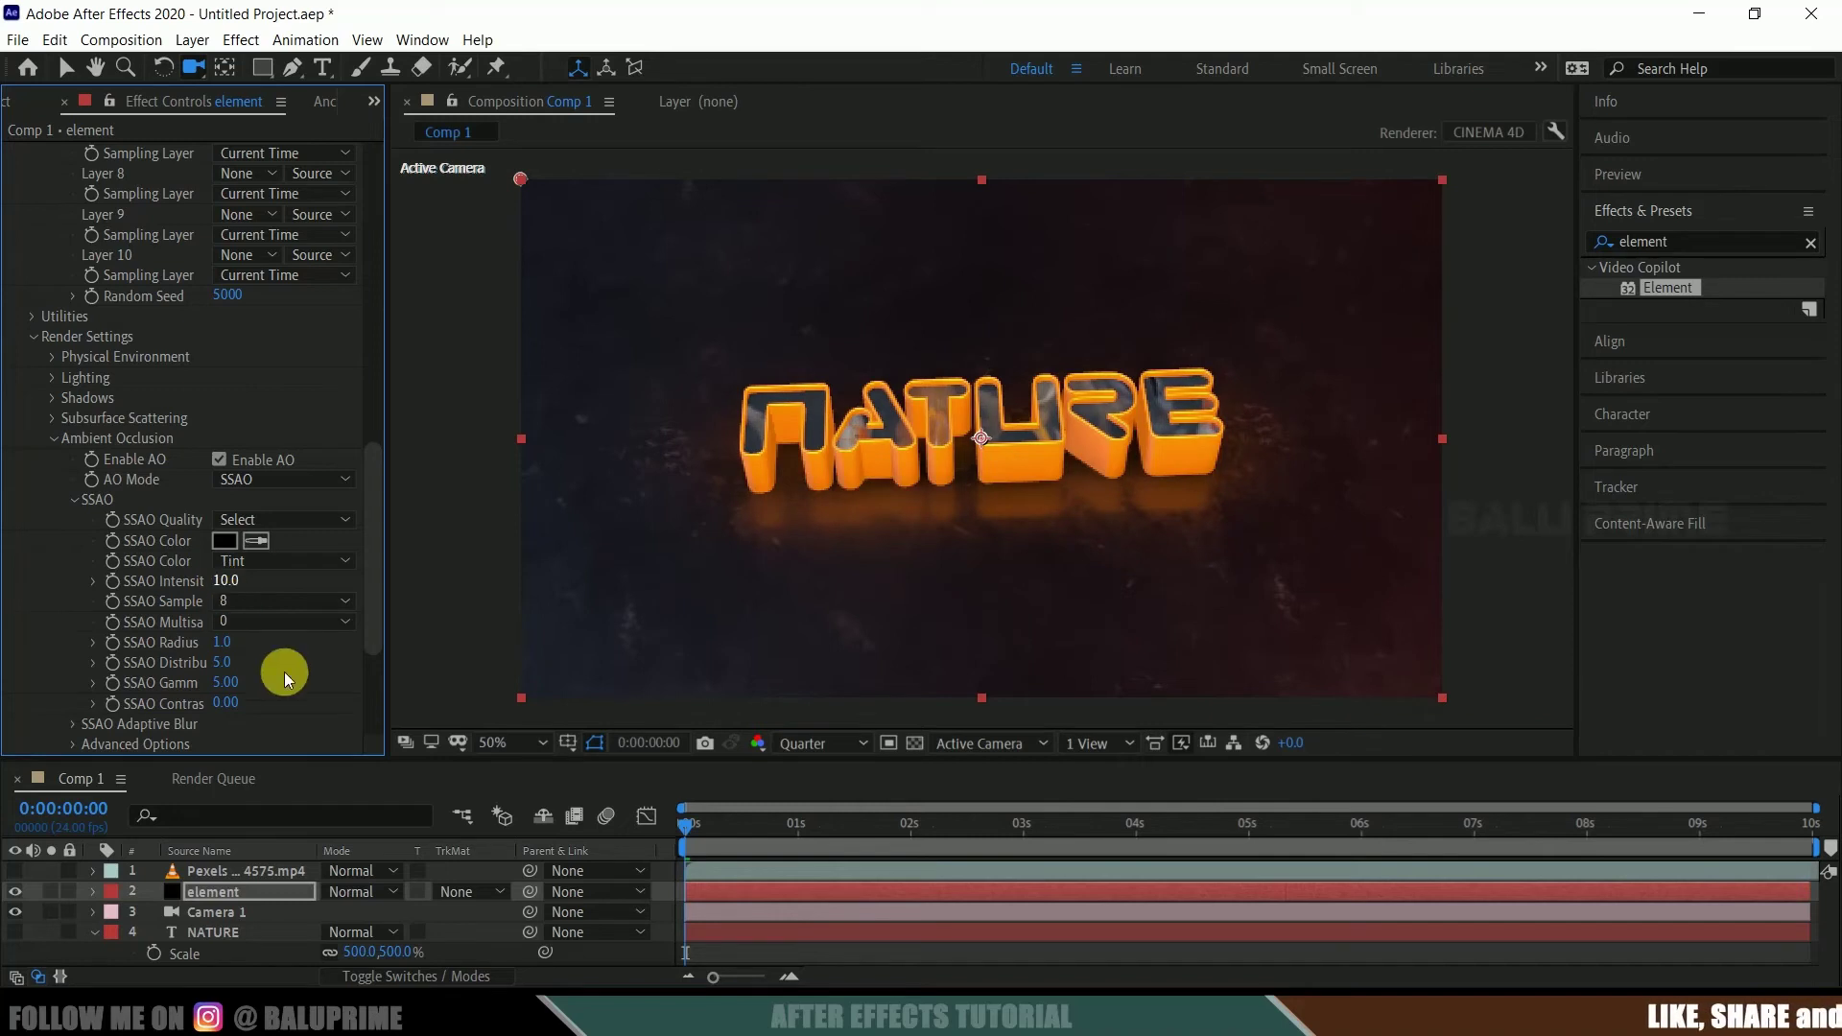
left_click(248, 603)
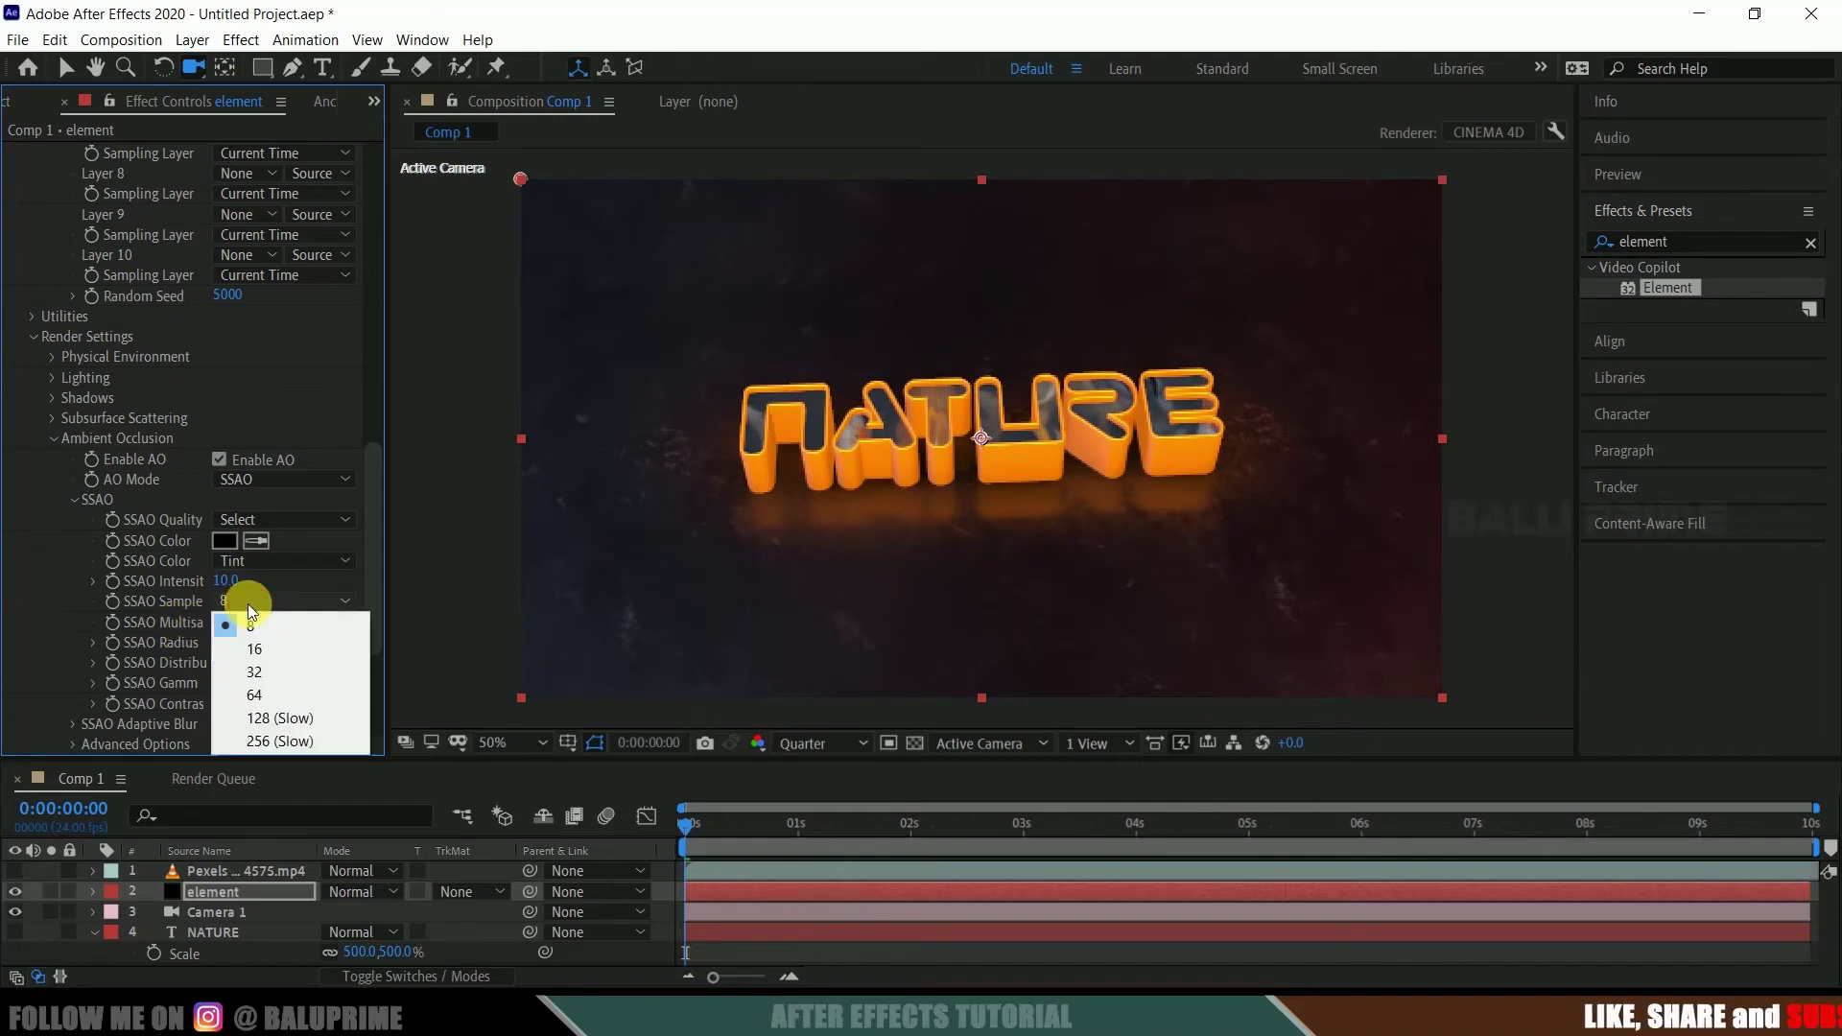
left_click(297, 669)
scroll(288, 664, "down", 5)
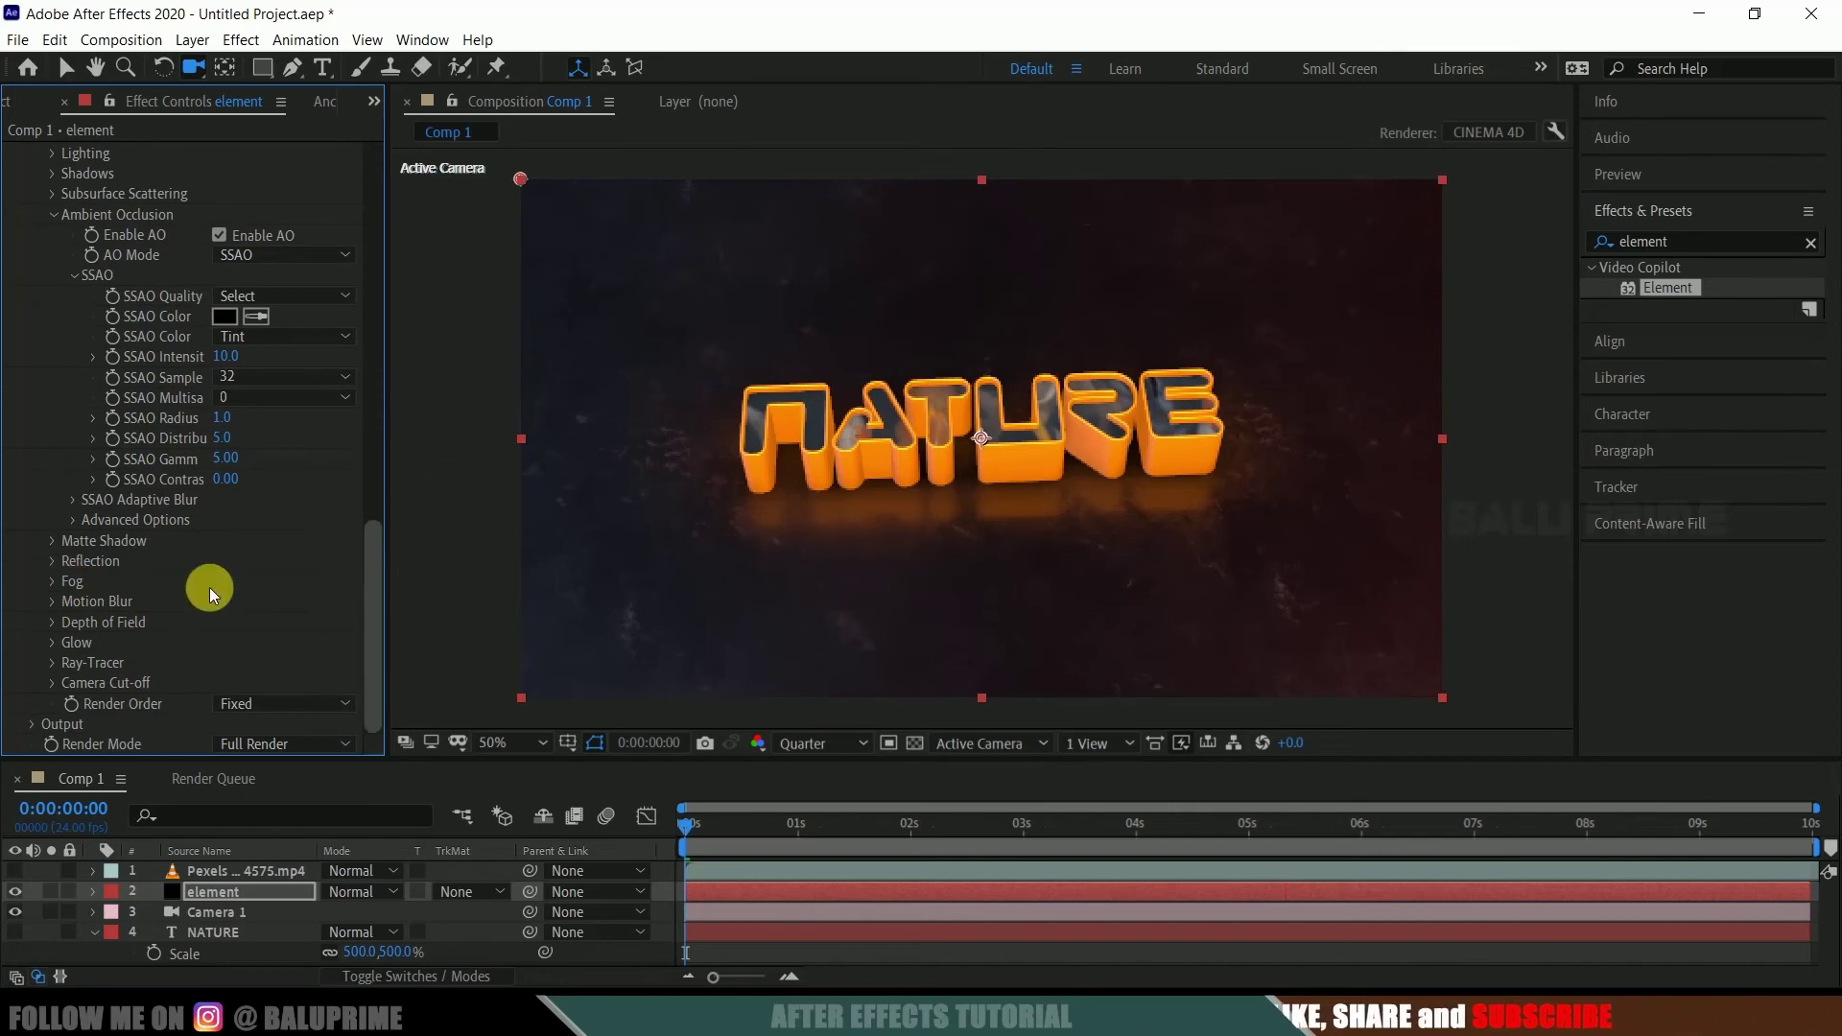
left_click(50, 642)
Enable Element's glow and lower Glow Intensity to 0.5.
scroll(80, 414, "down", 5)
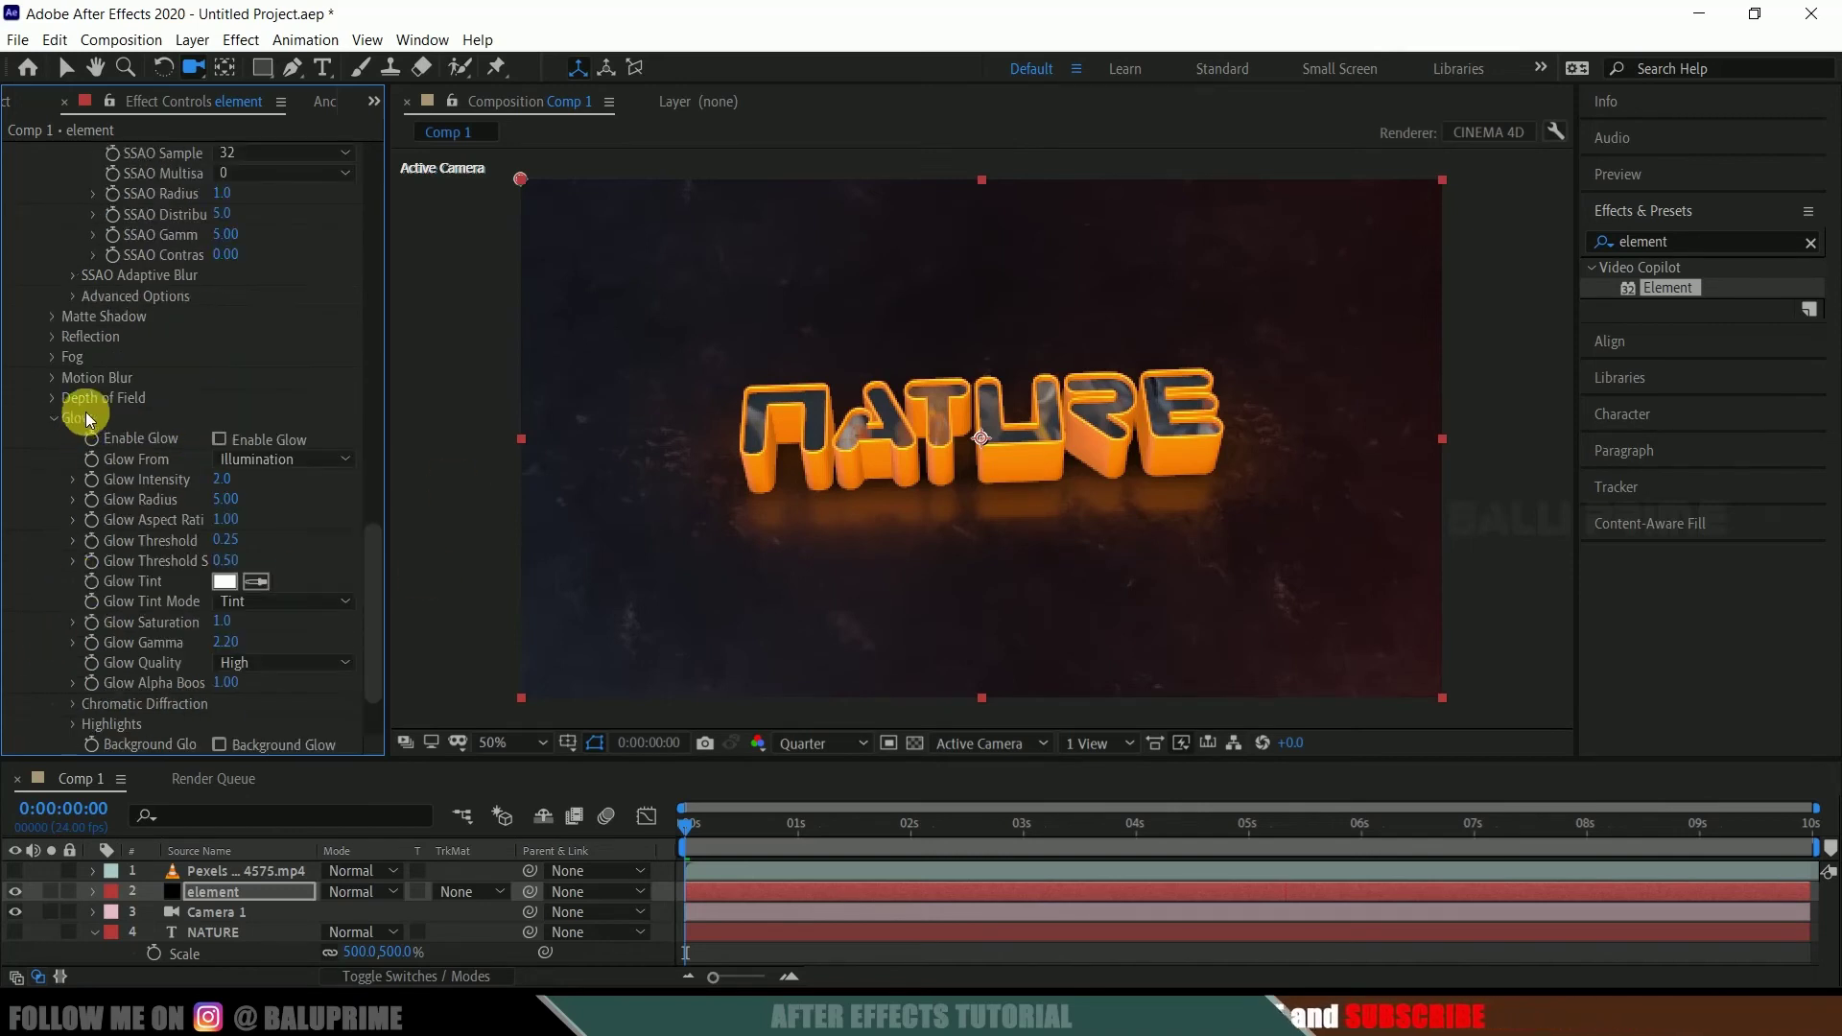
left_click(220, 441)
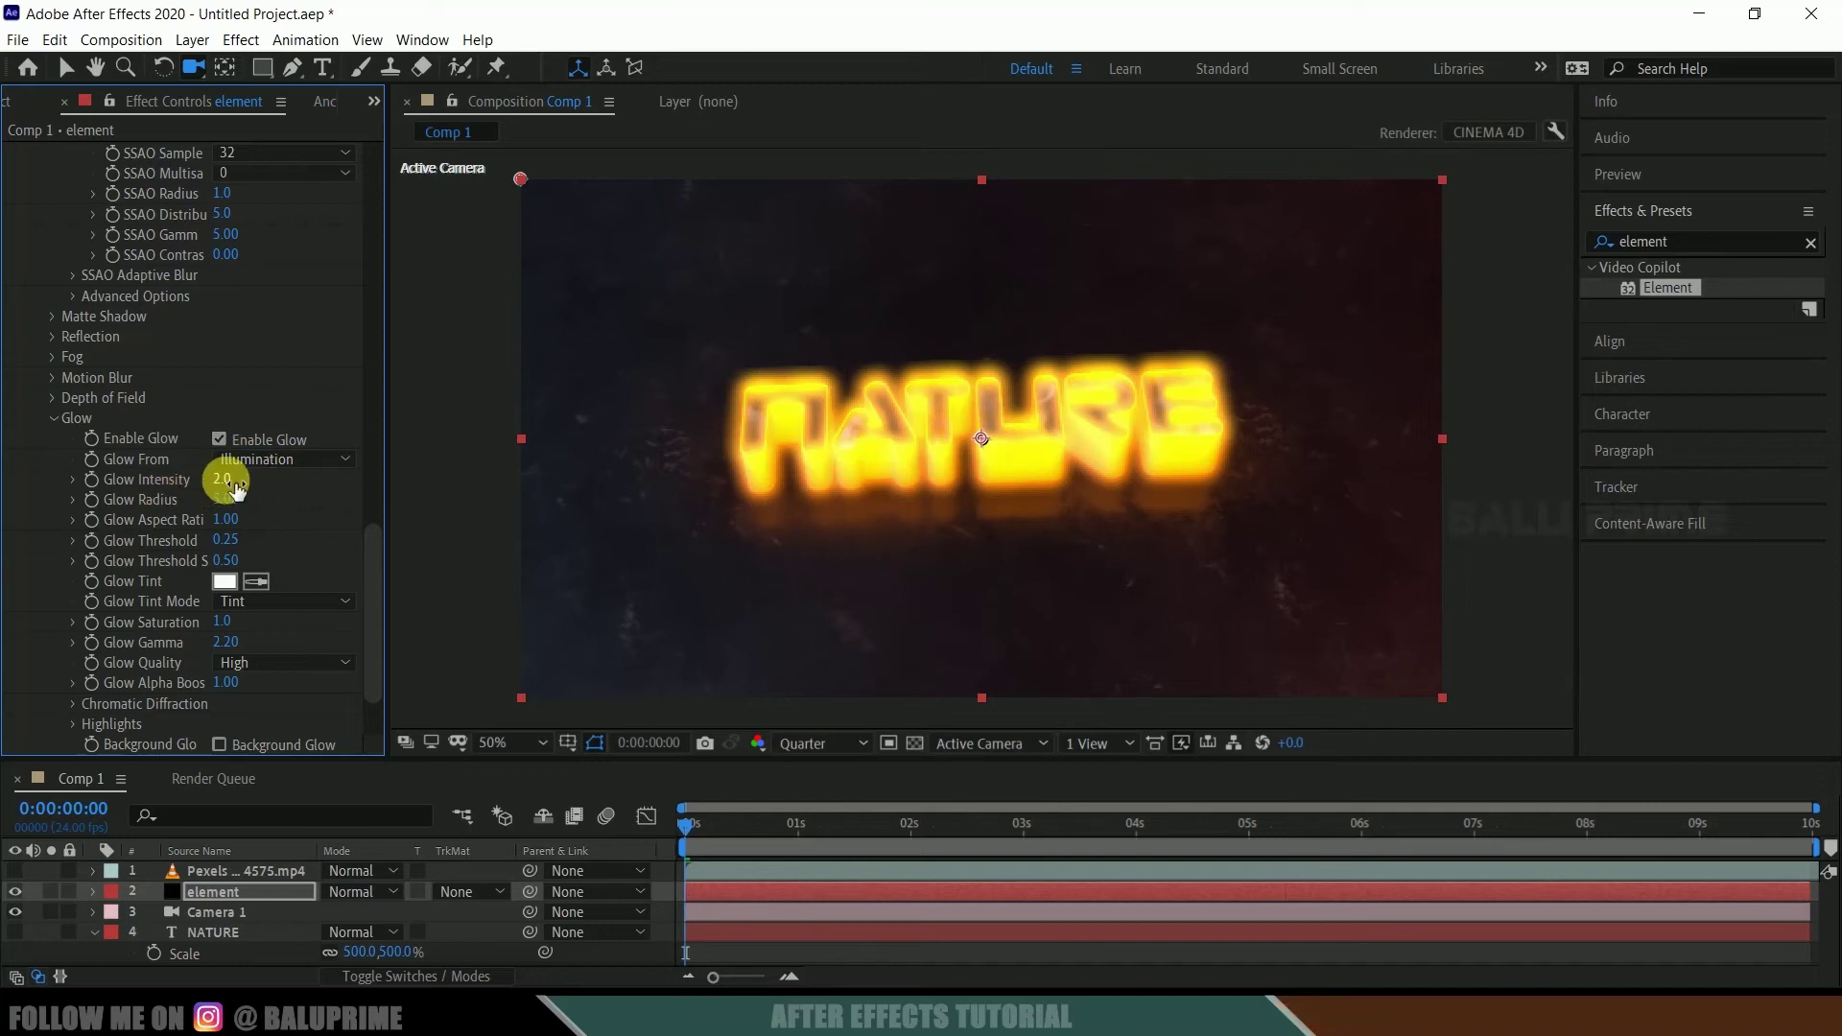
left_click(230, 481)
key("Return")
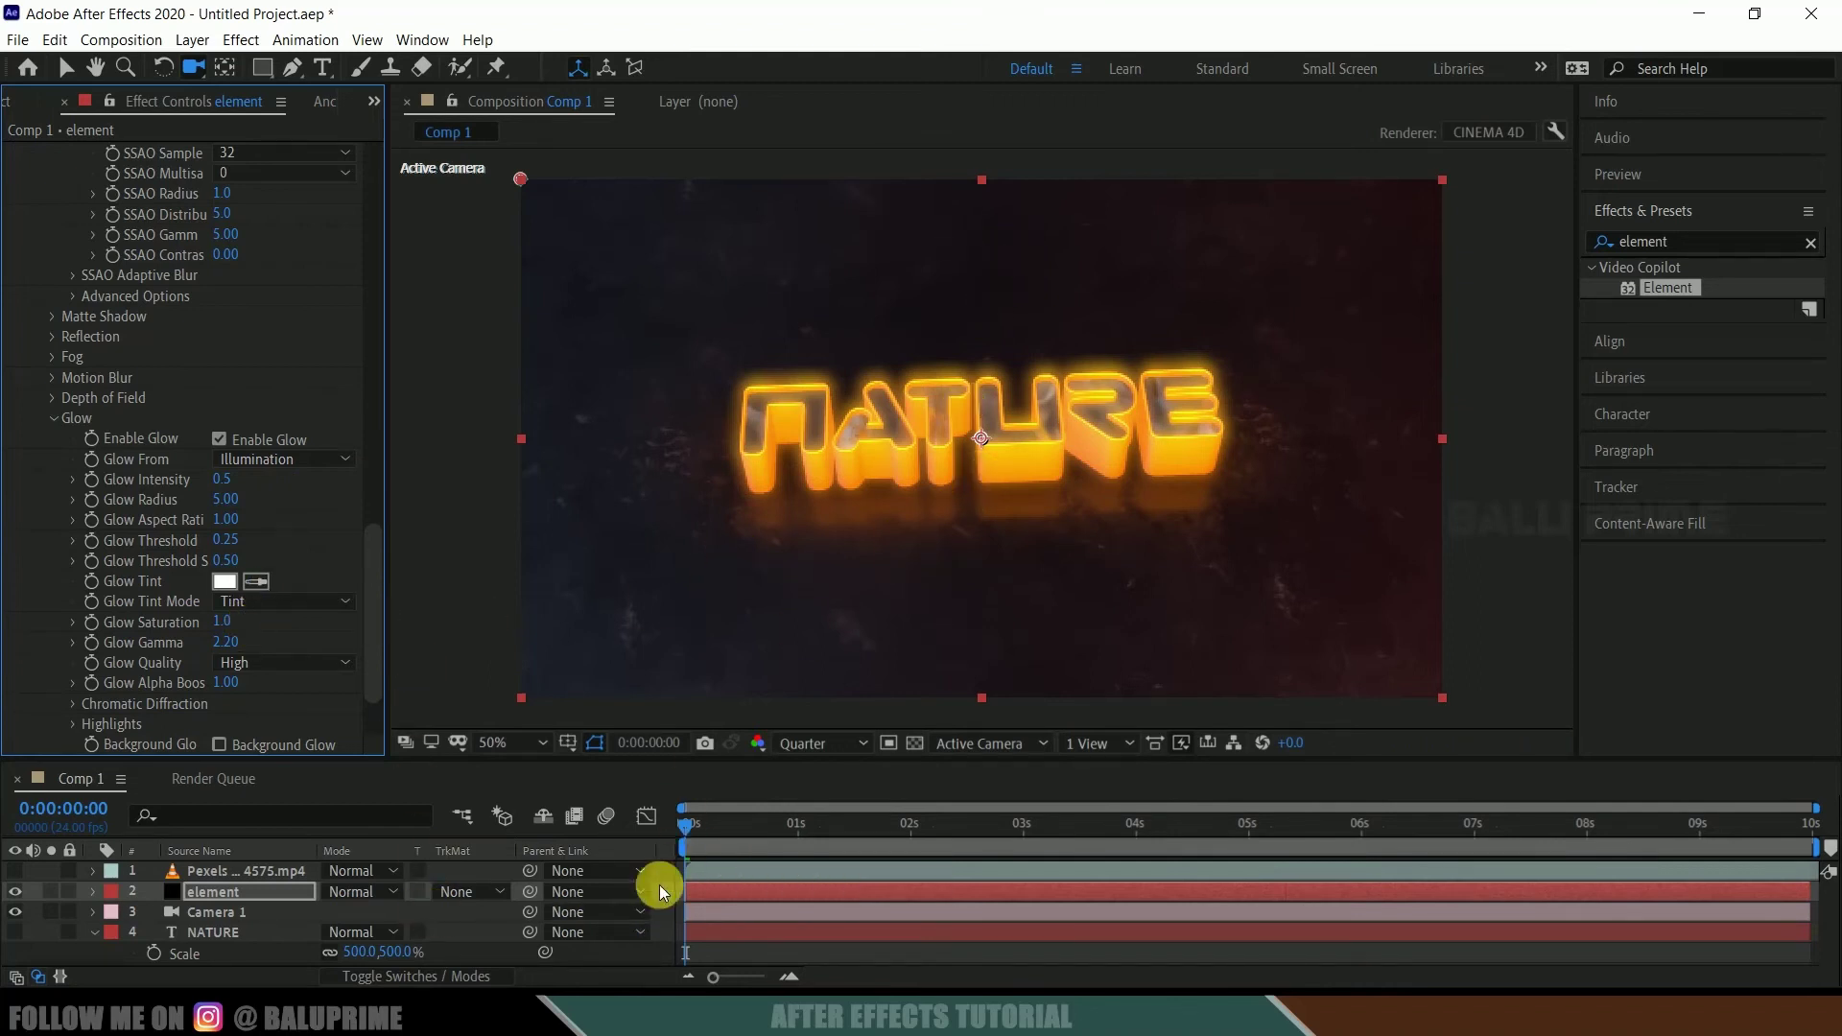
left_click(244, 913)
Dolly Camera 1 closer with Track Z, then orbit it so only the first NATURE letters show.
left_click(193, 66)
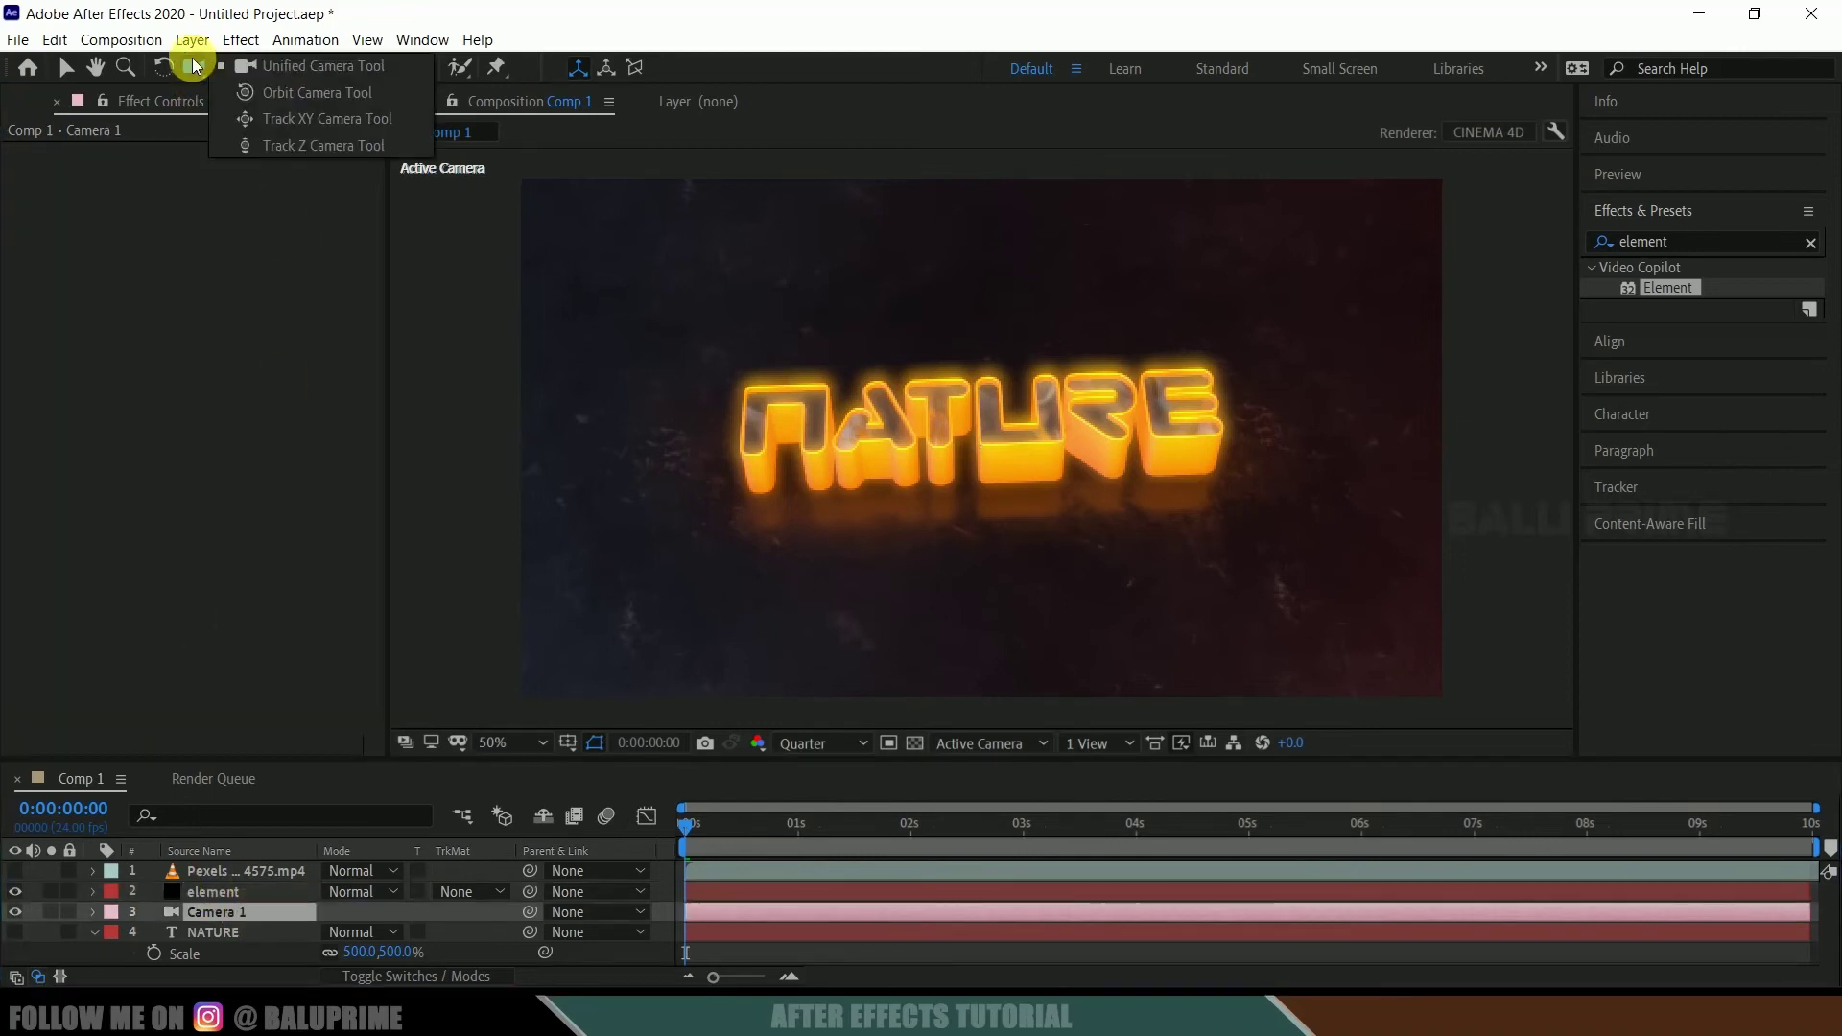
left_click(309, 145)
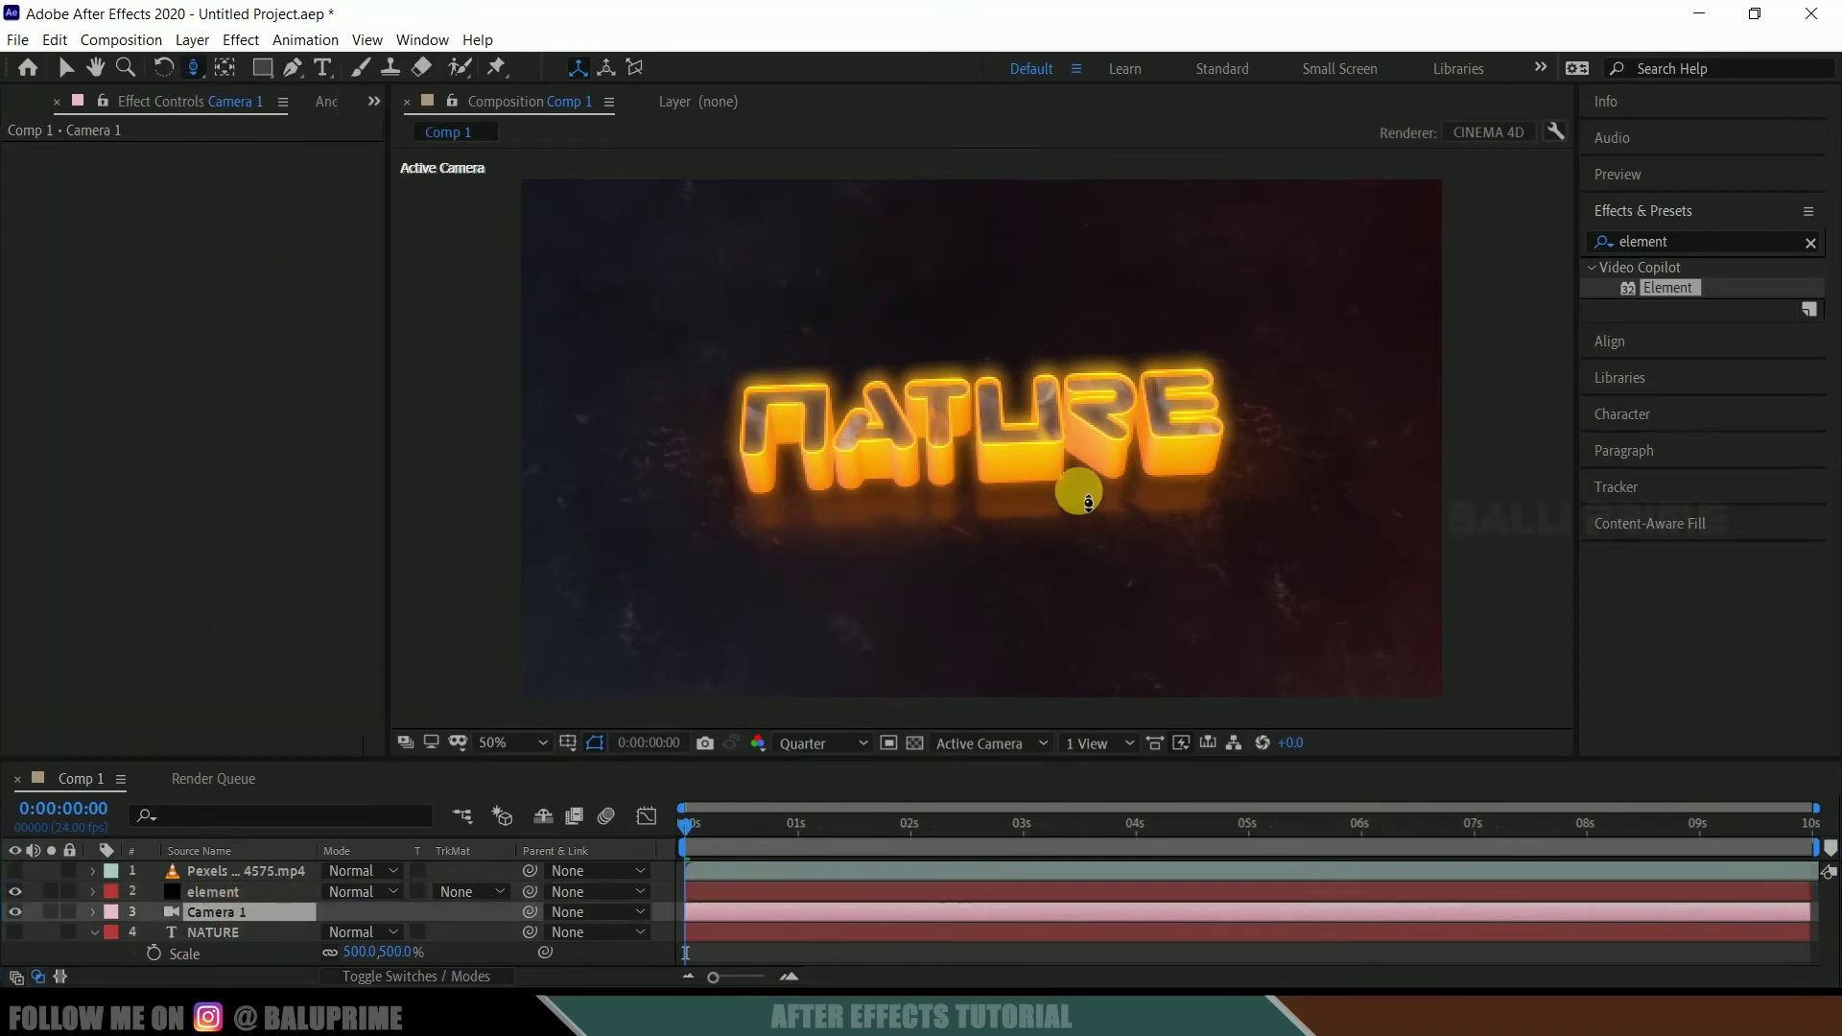
left_click_drag(1075, 489, 1098, 437)
left_click_drag(1102, 344, 834, 295)
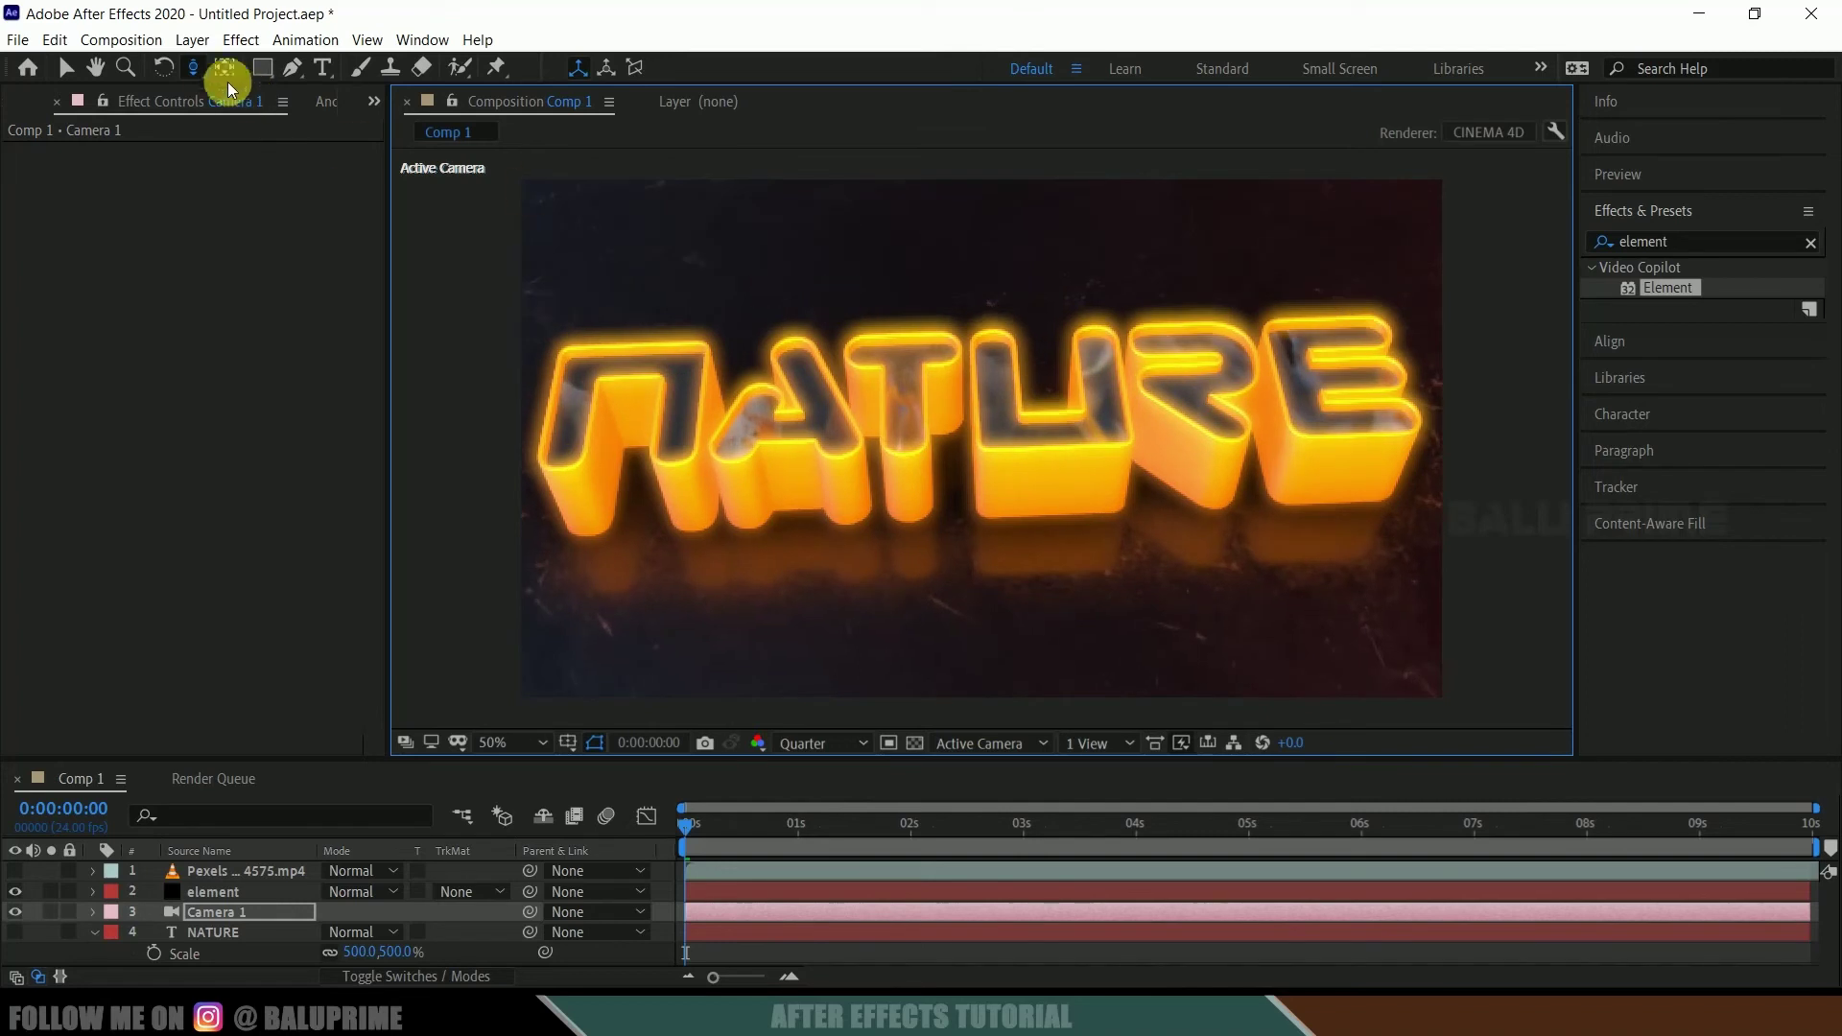
left_click_drag(193, 66, 238, 69)
mouse_move(843, 423)
left_mouse_down()
mouse_move(925, 441)
mouse_move(844, 420)
left_mouse_up()
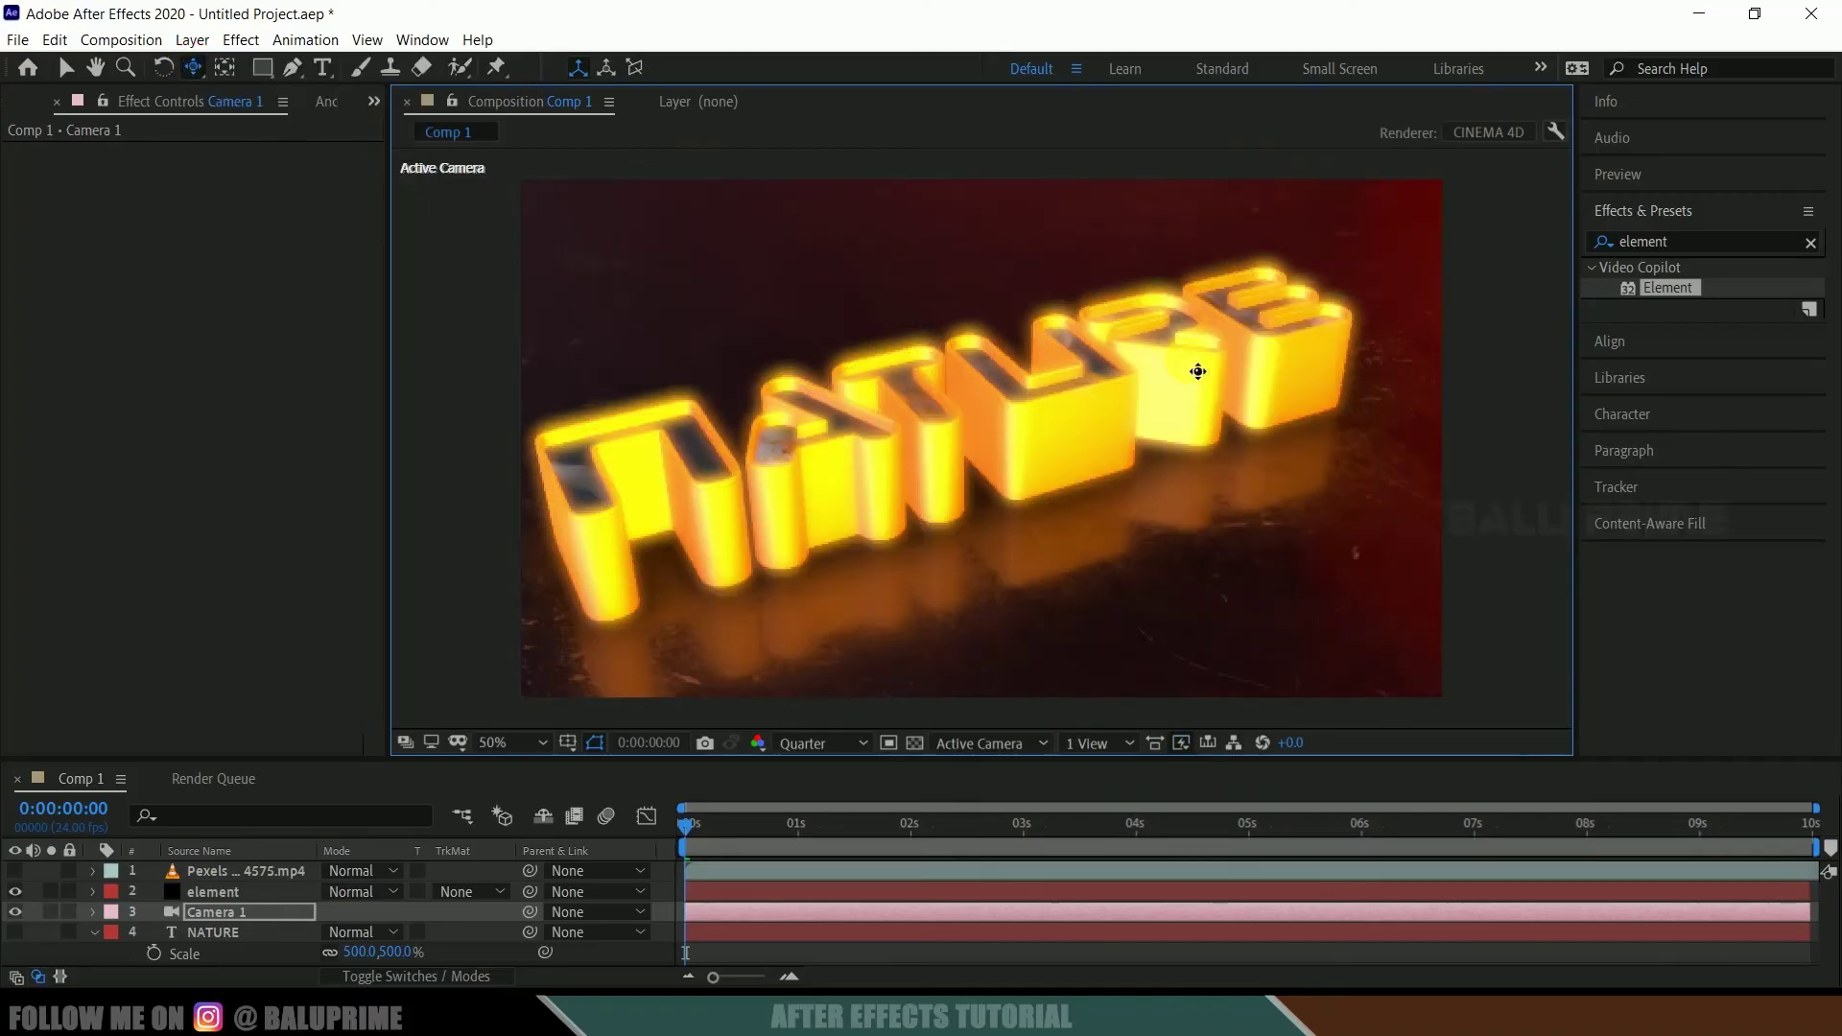
left_click_drag(1196, 370, 1069, 546)
Pan Camera 1 so NATURE sits right, and keyframe Point of Interest and Position at 0 s.
left_click_drag(193, 67, 247, 115)
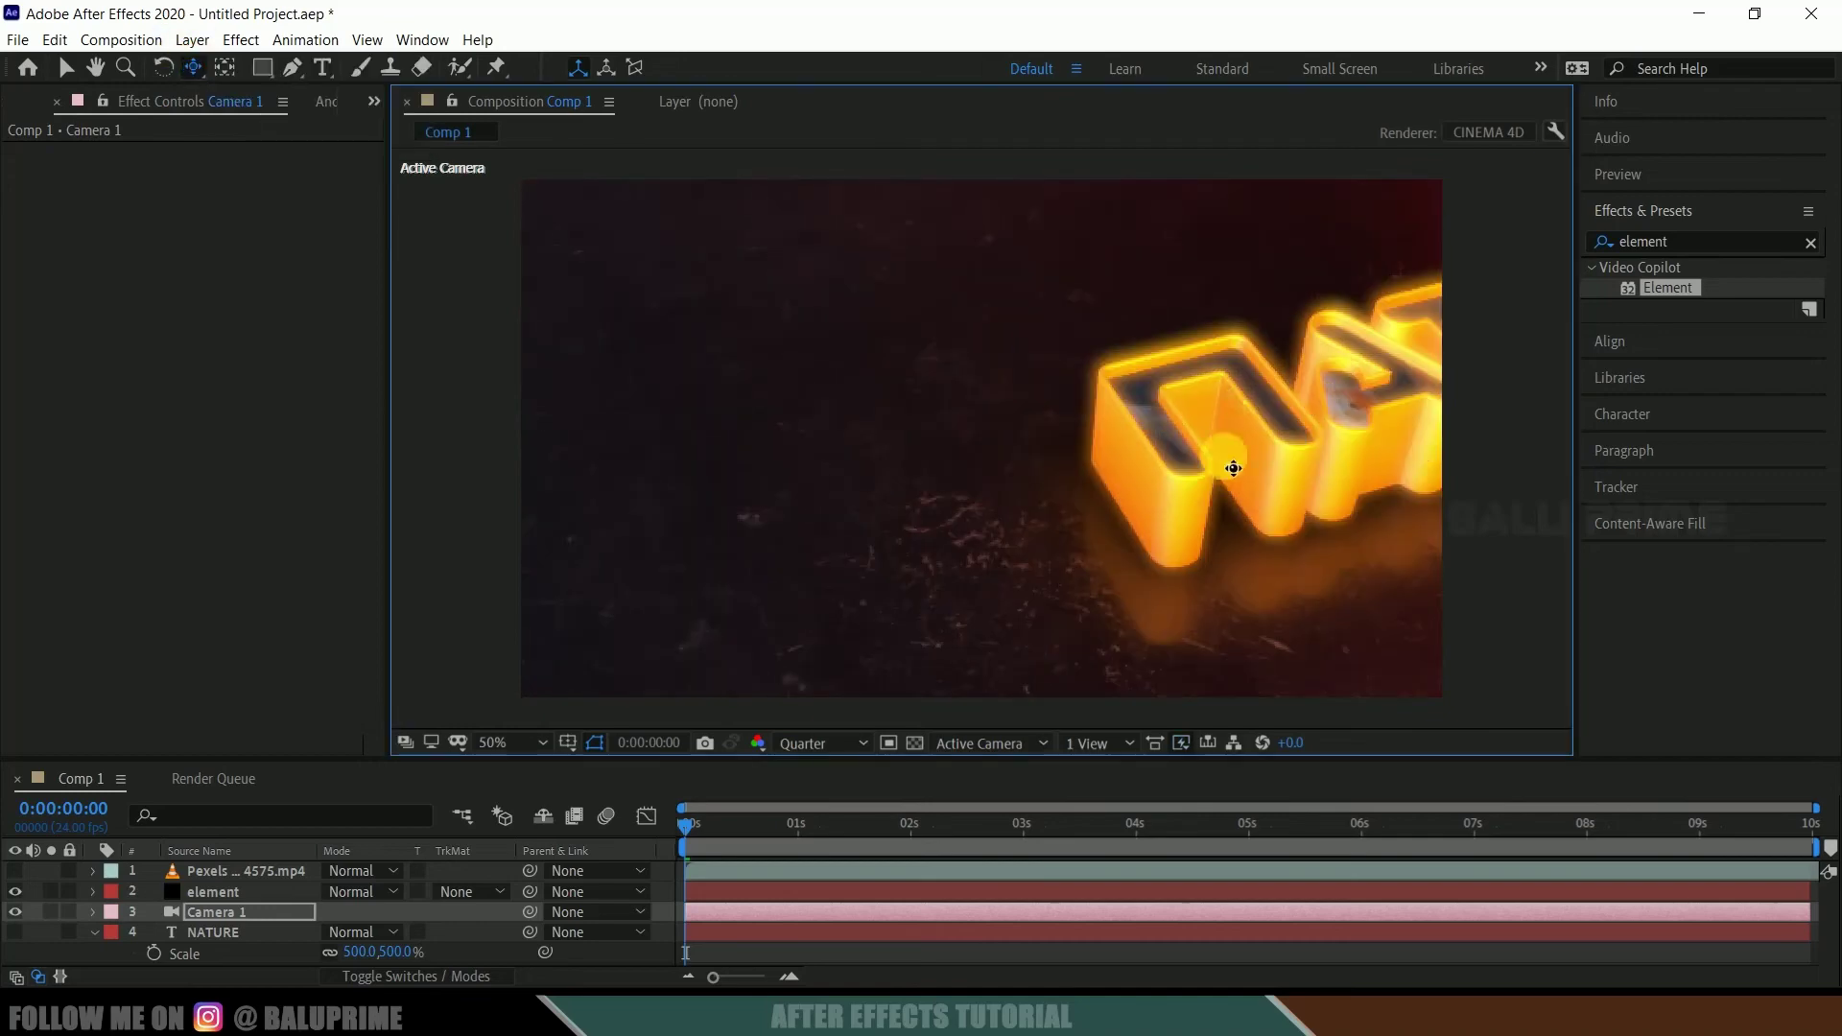
left_click_drag(1247, 461, 610, 625)
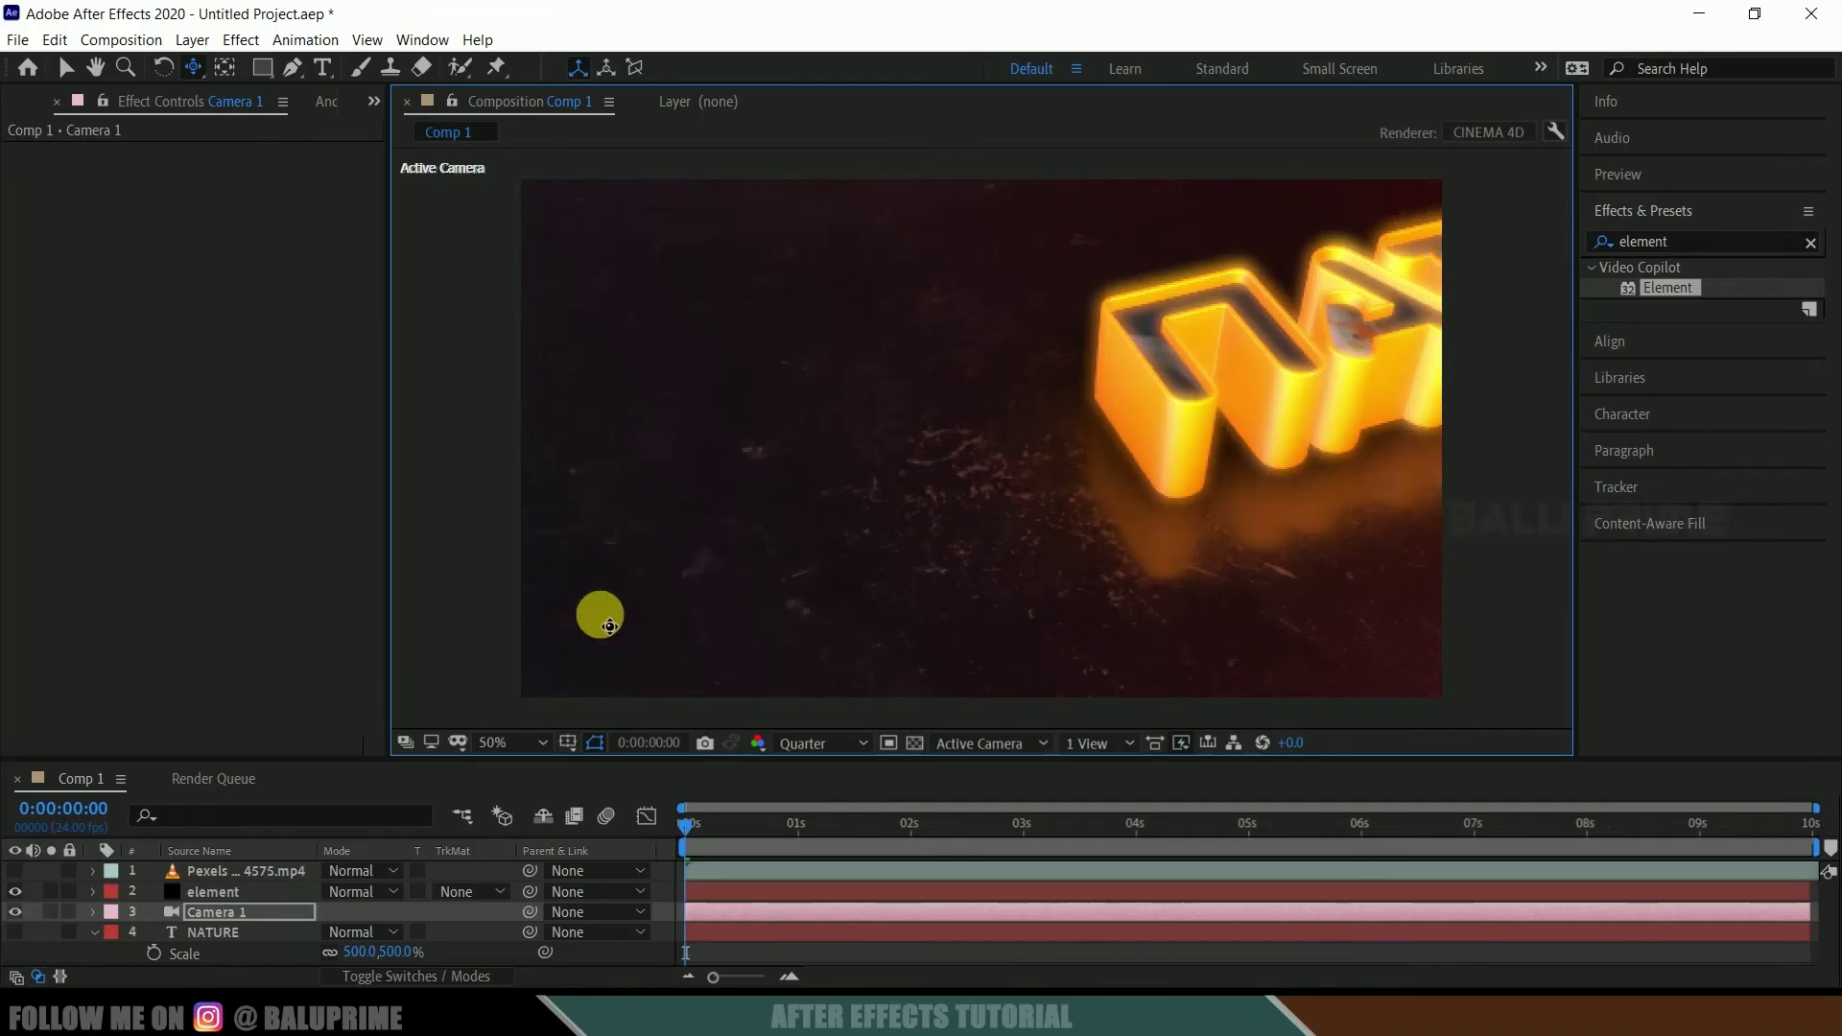
left_click(88, 913)
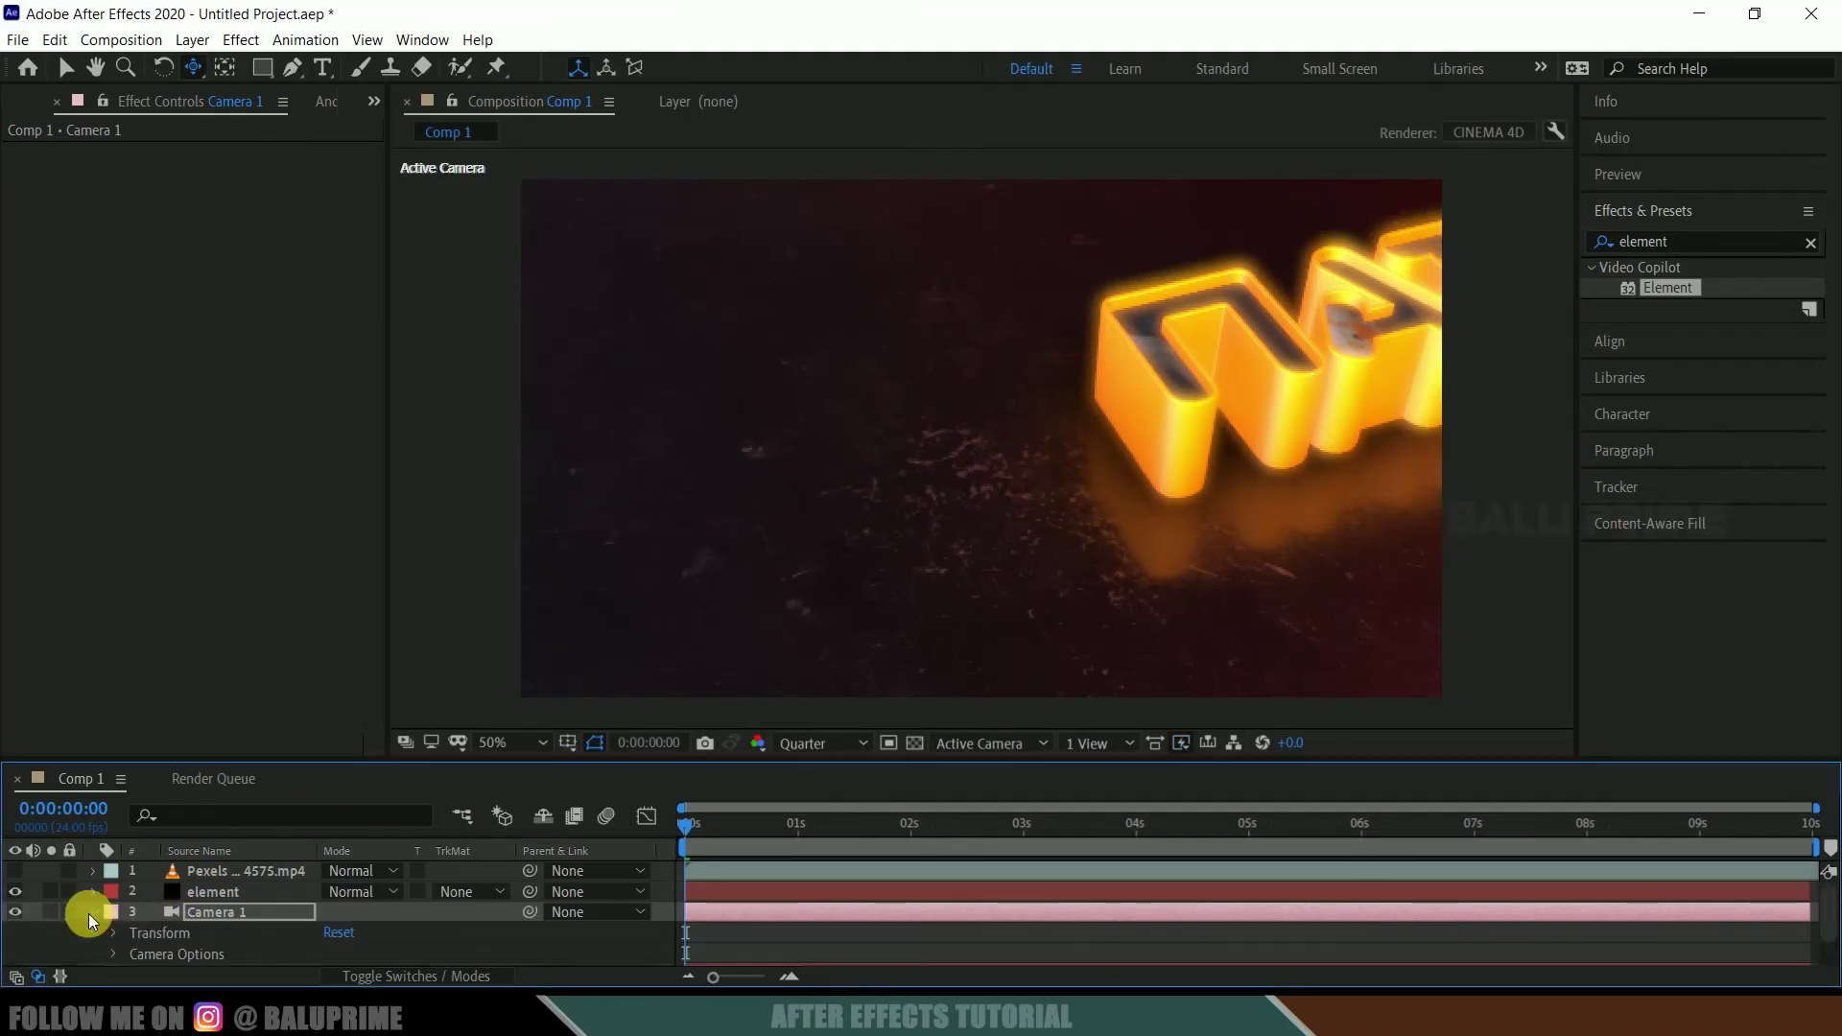
left_click(115, 935)
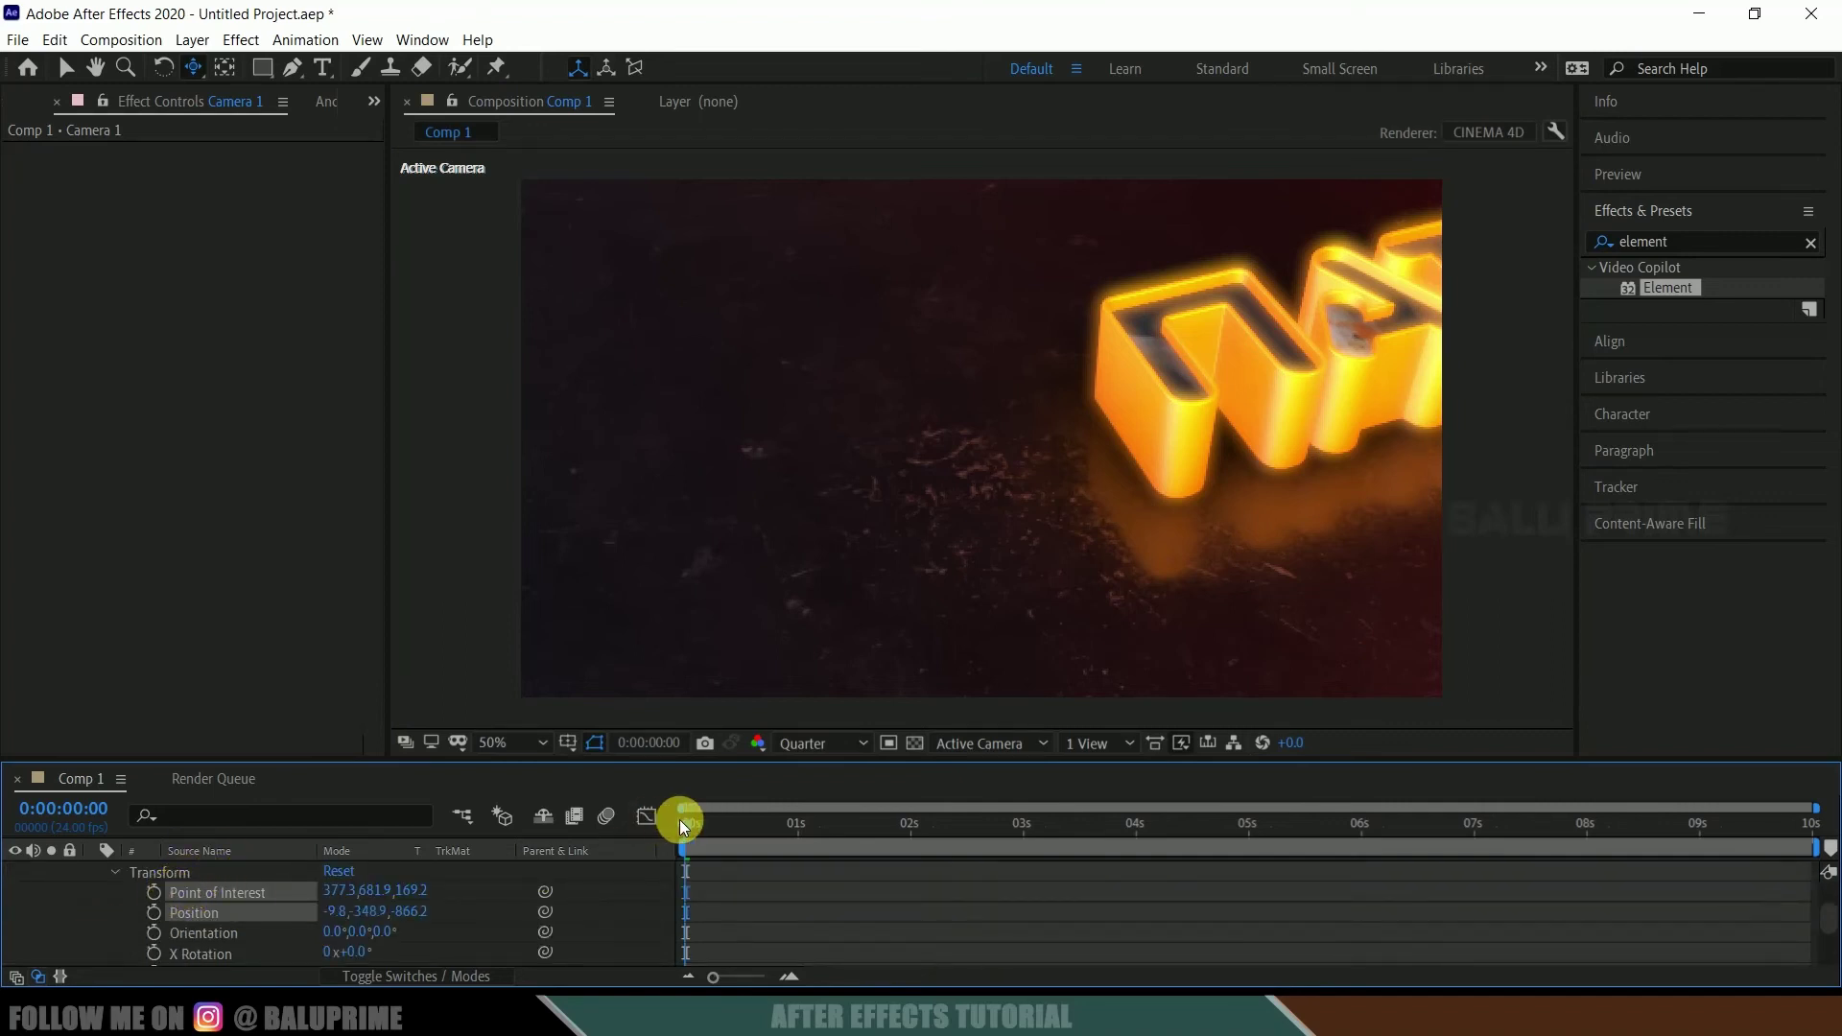
left_click_drag(704, 820, 667, 827)
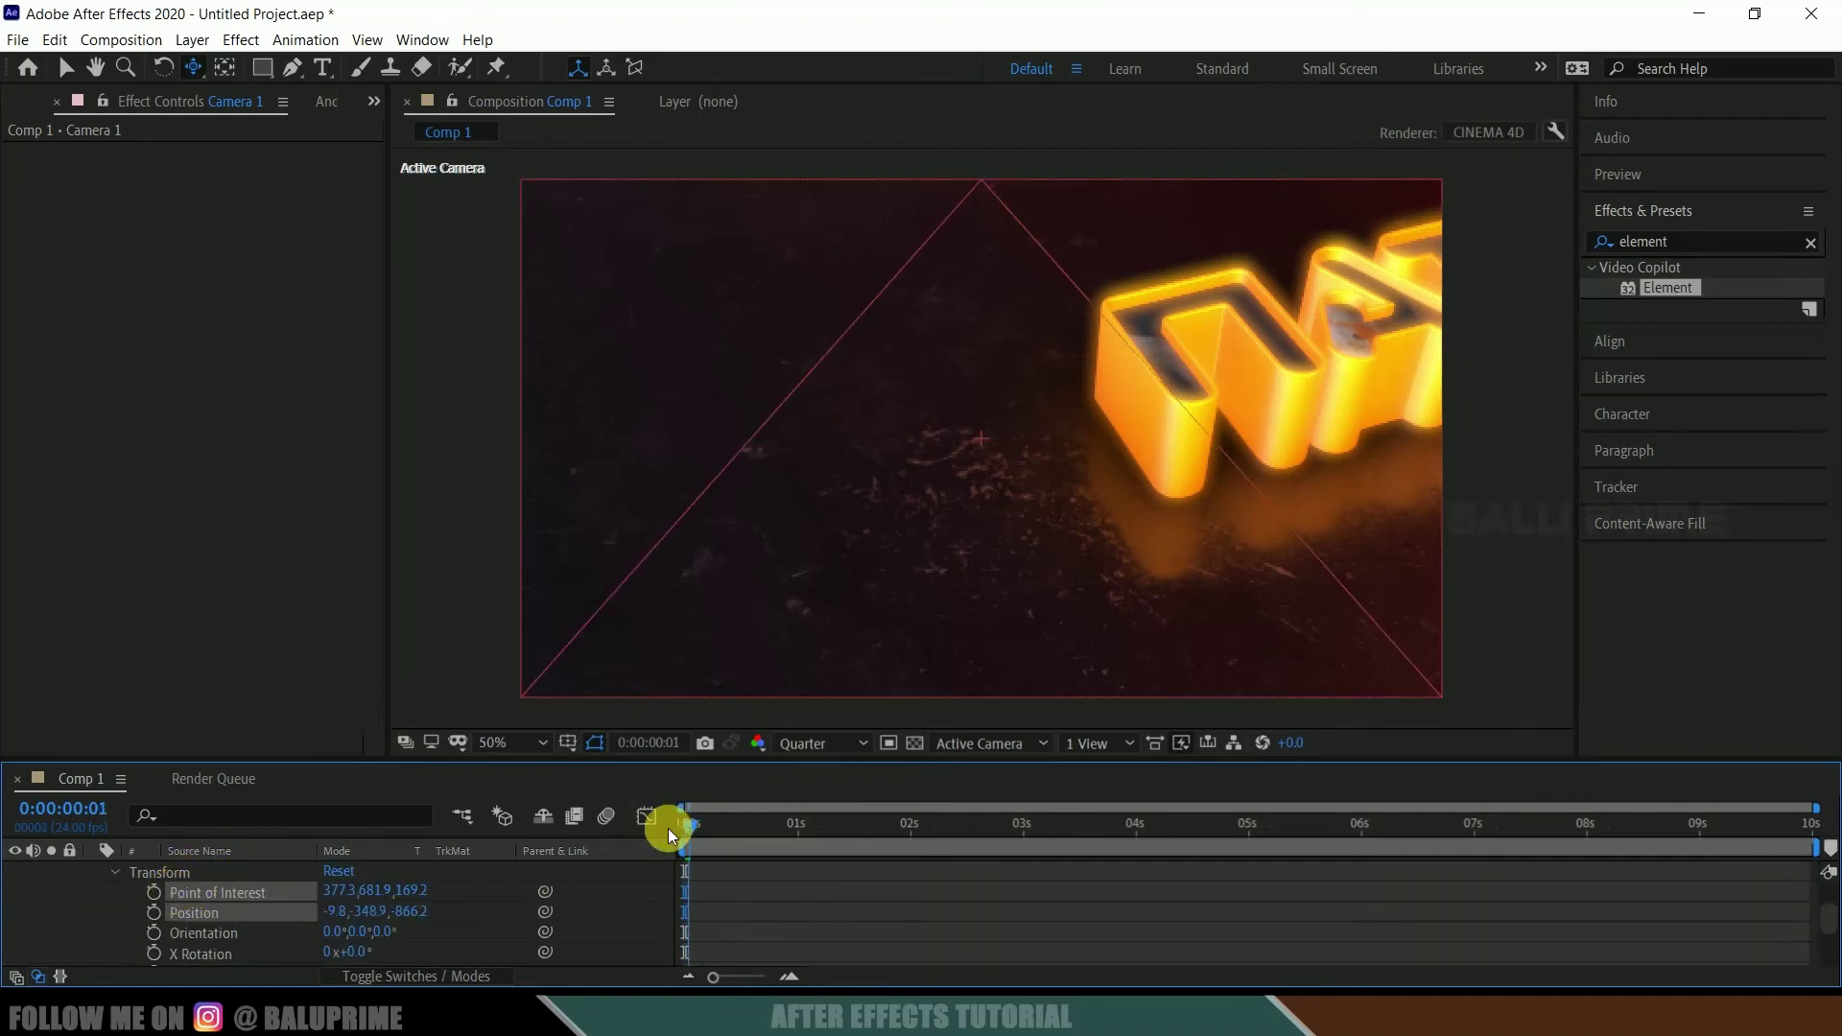
left_click(154, 893)
left_click(155, 912)
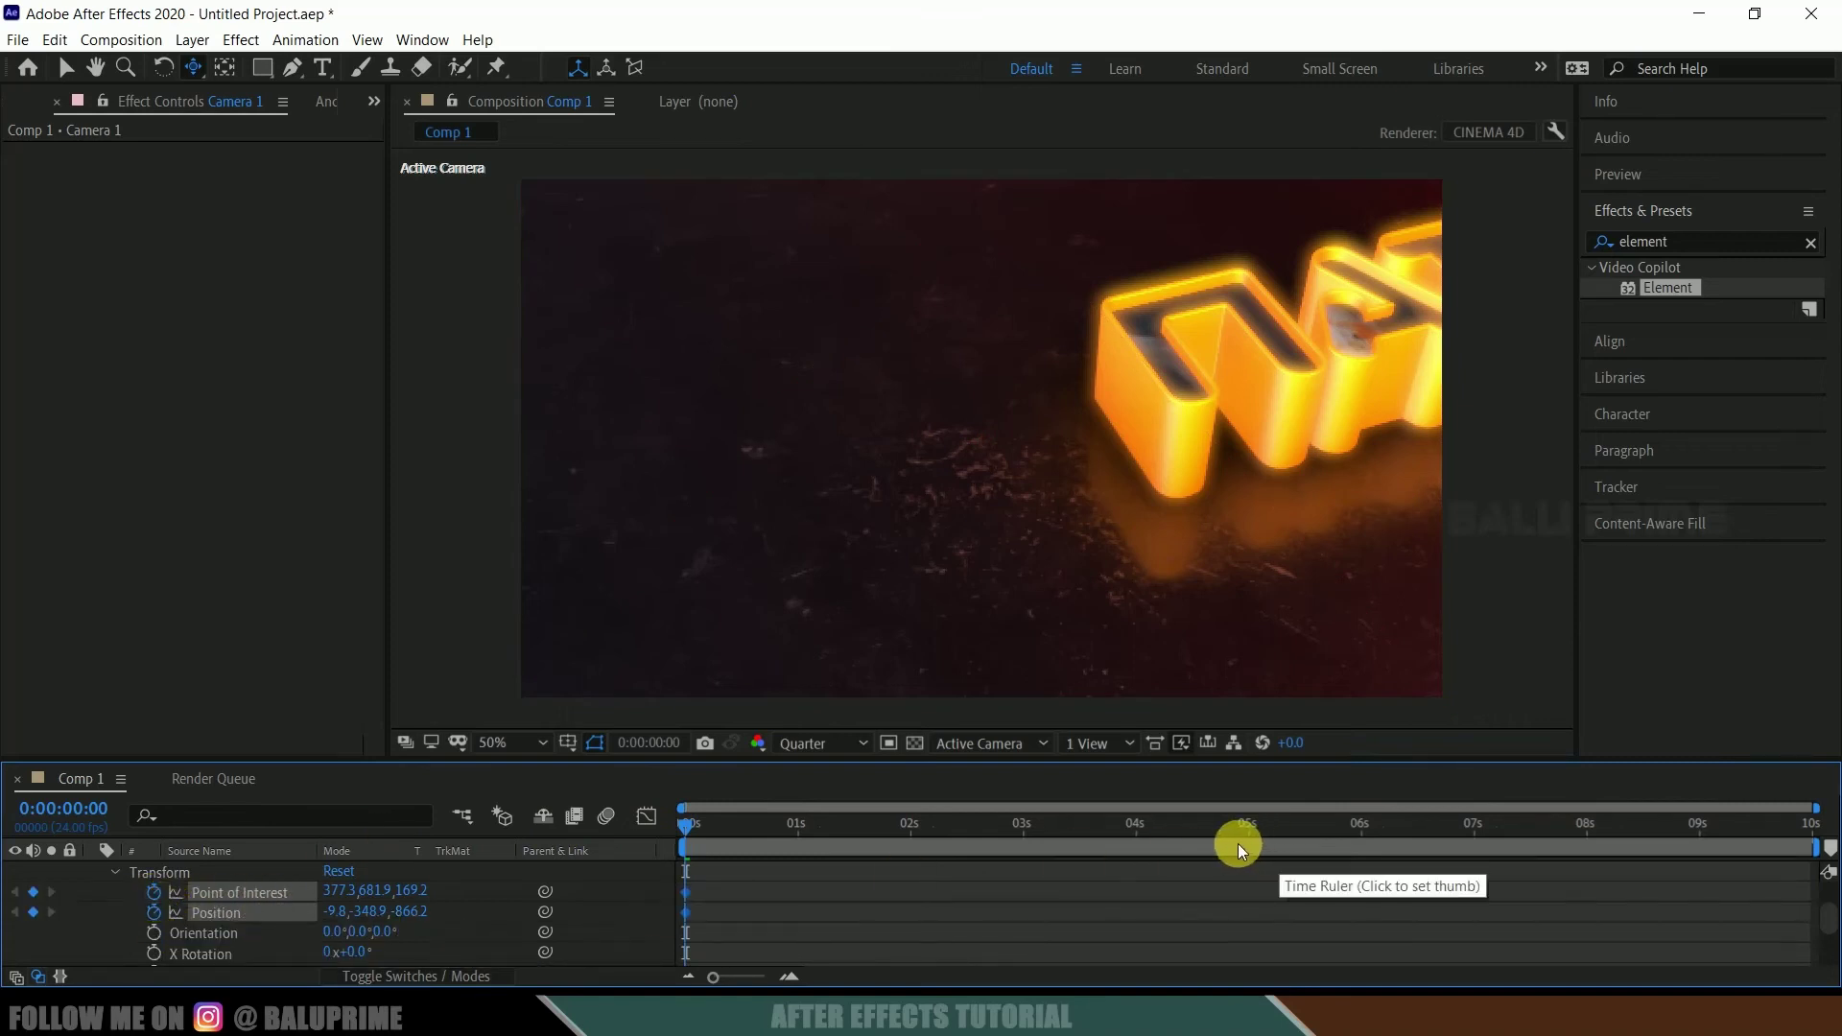
At 5 s, pan Camera 1 with Track XY to reveal more of NATURE.
left_click_drag(688, 838, 1249, 833)
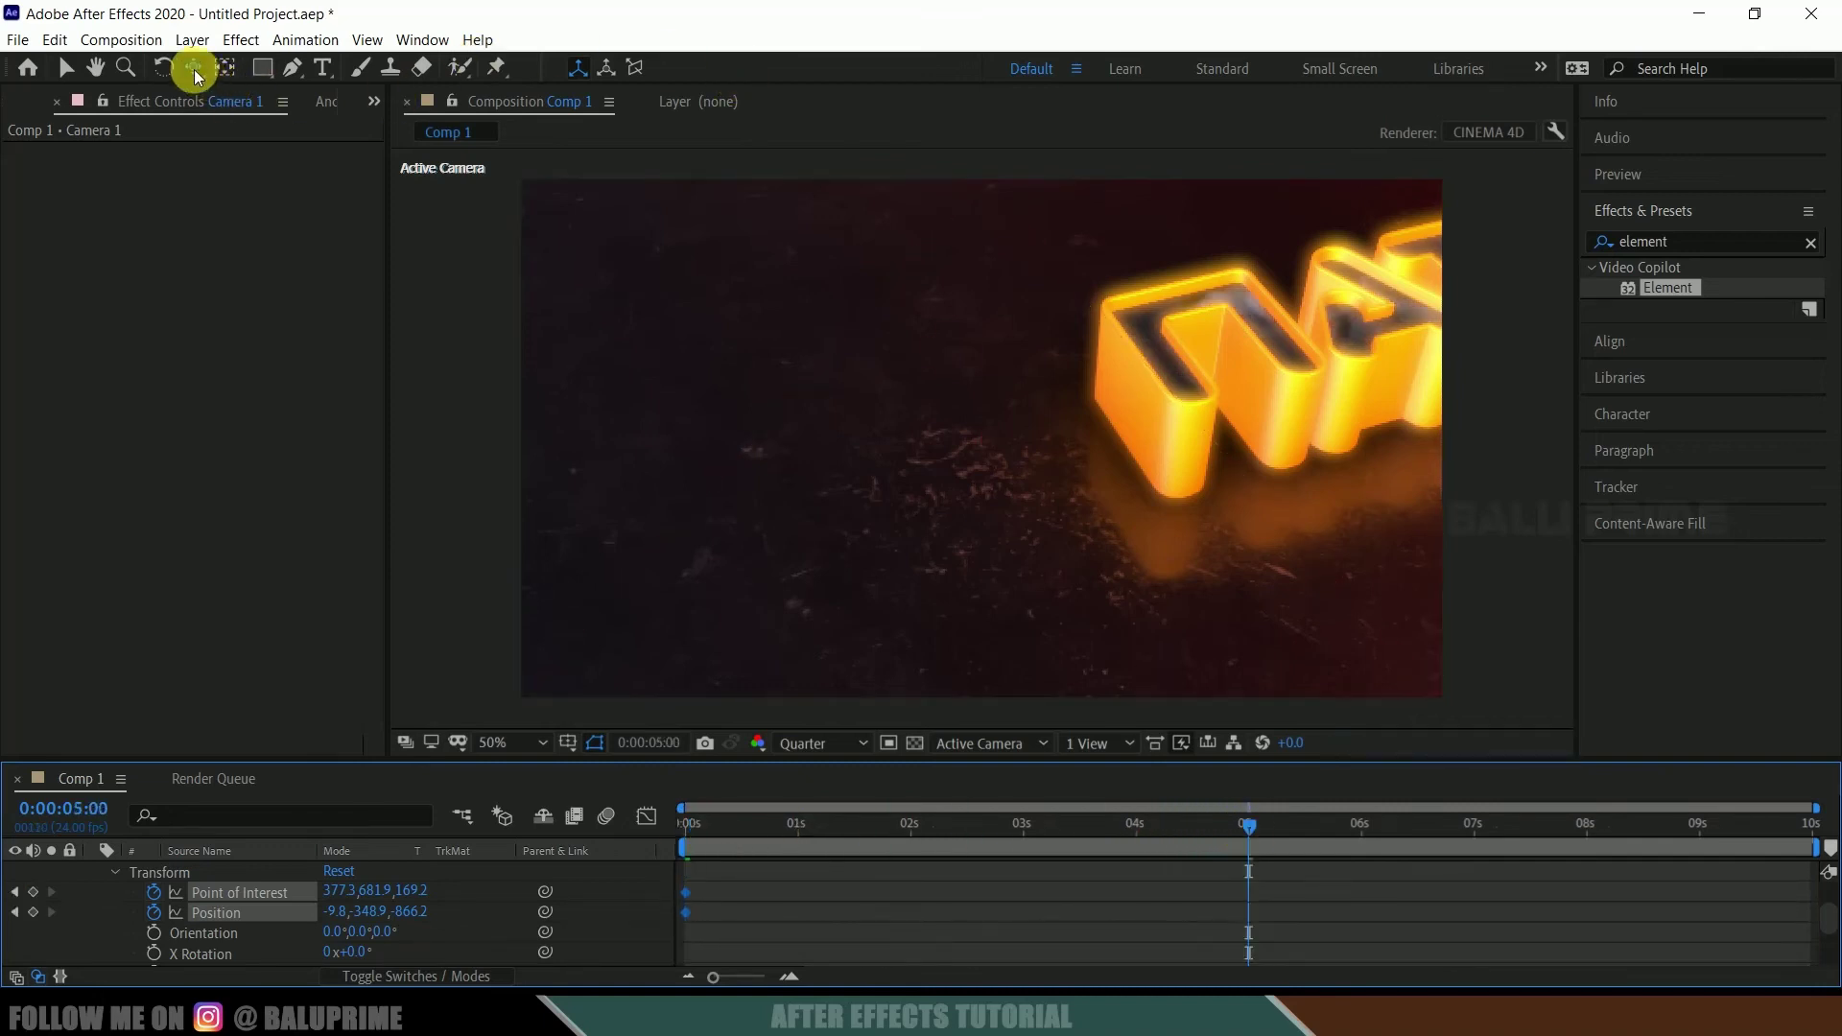
left_click_drag(194, 69, 291, 119)
left_click_drag(1285, 332, 1012, 534)
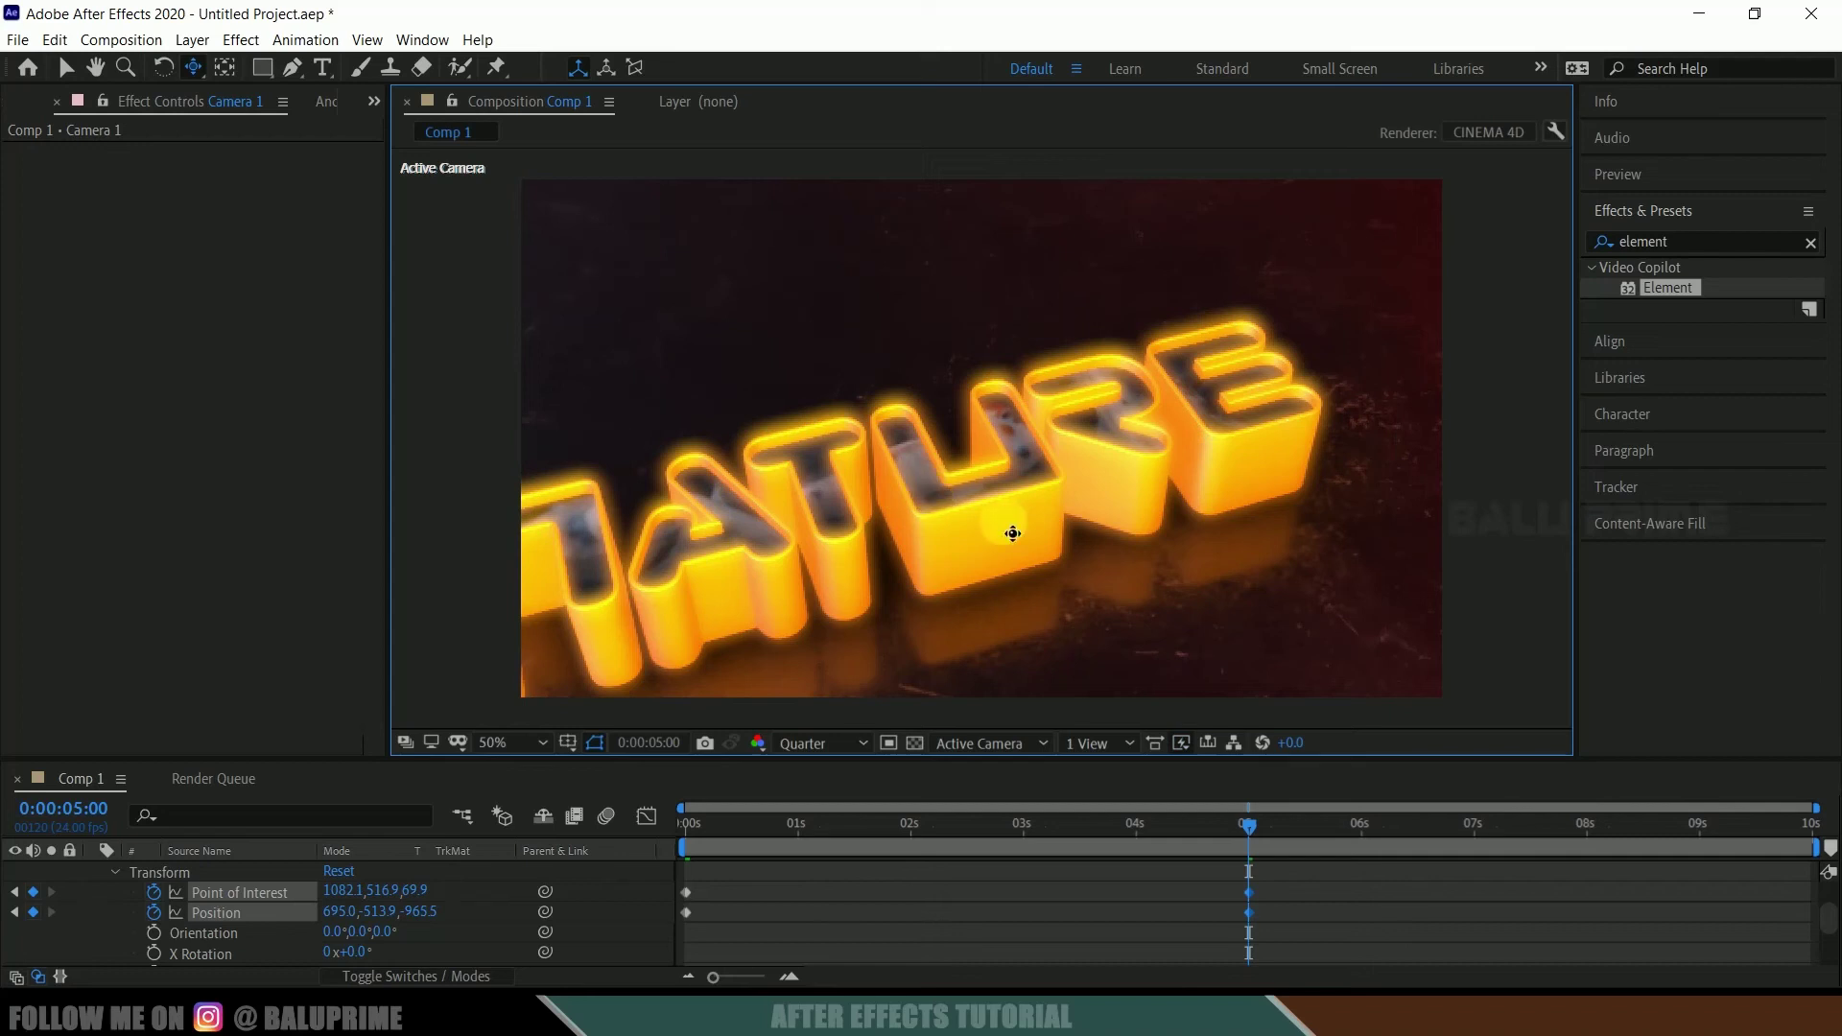
scroll(1305, 863, "up", 3)
left_click(1256, 909)
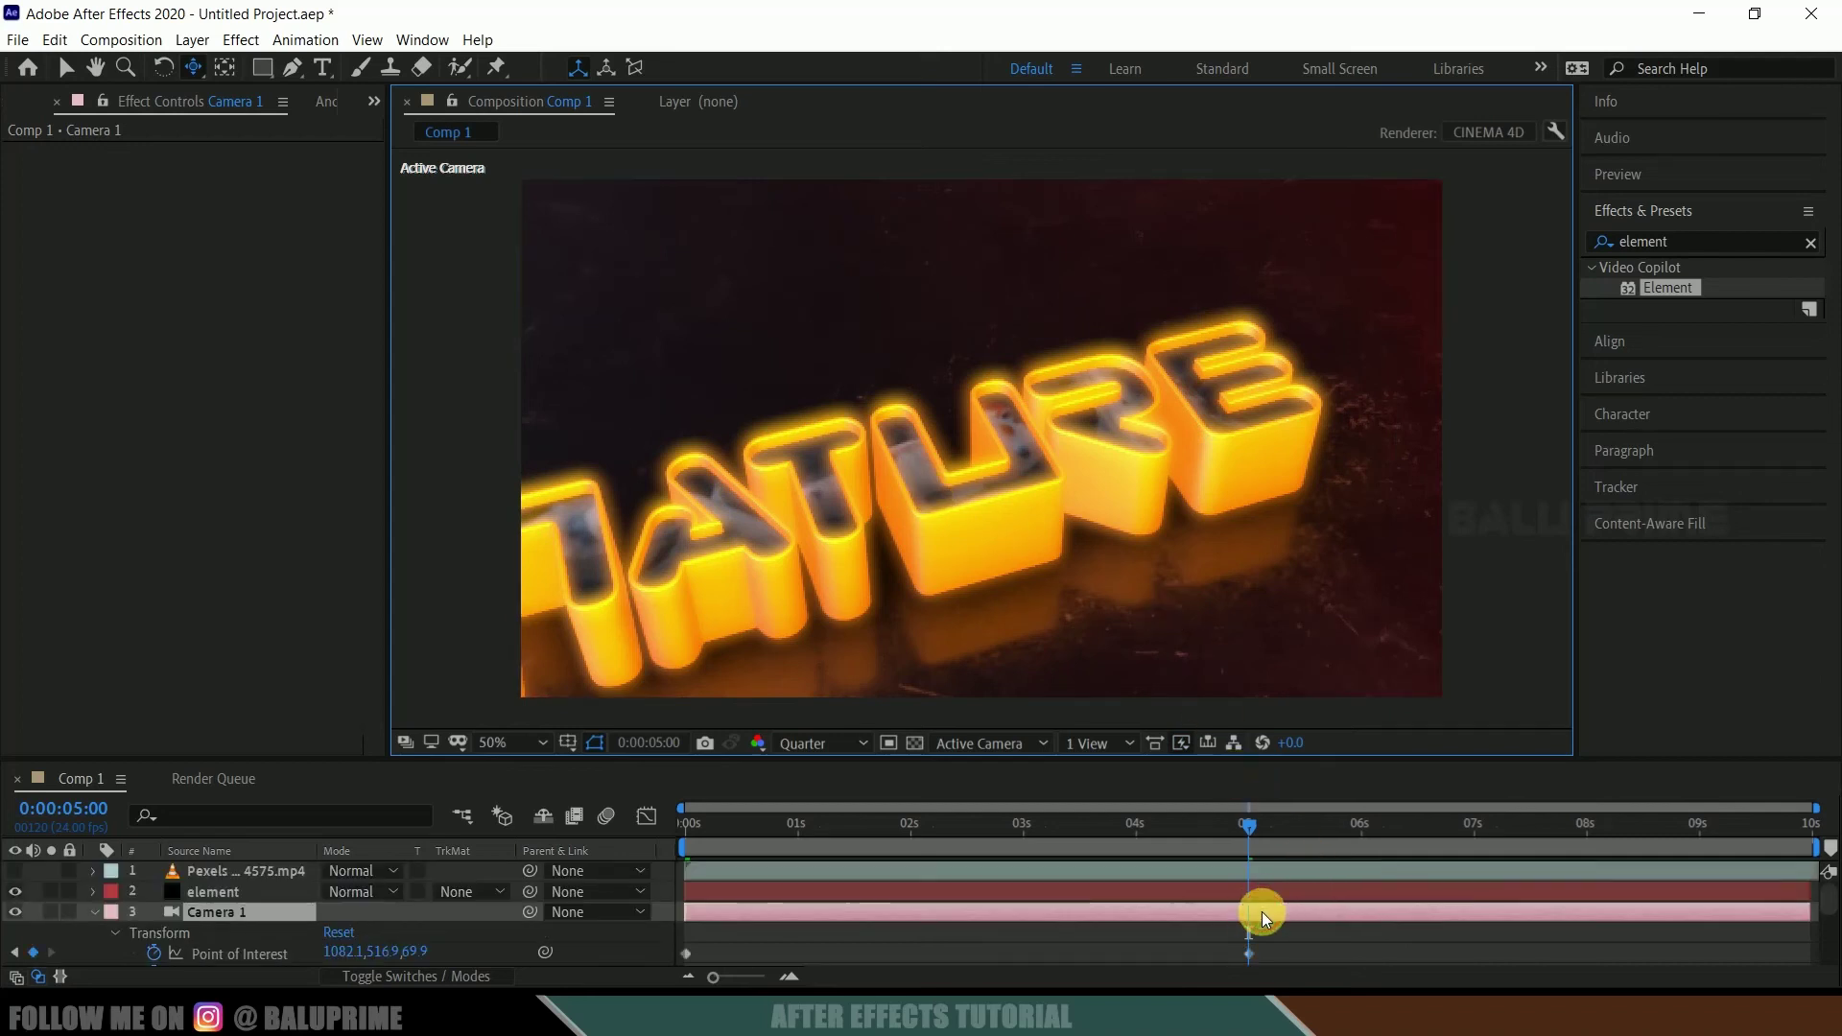
left_click(54, 40)
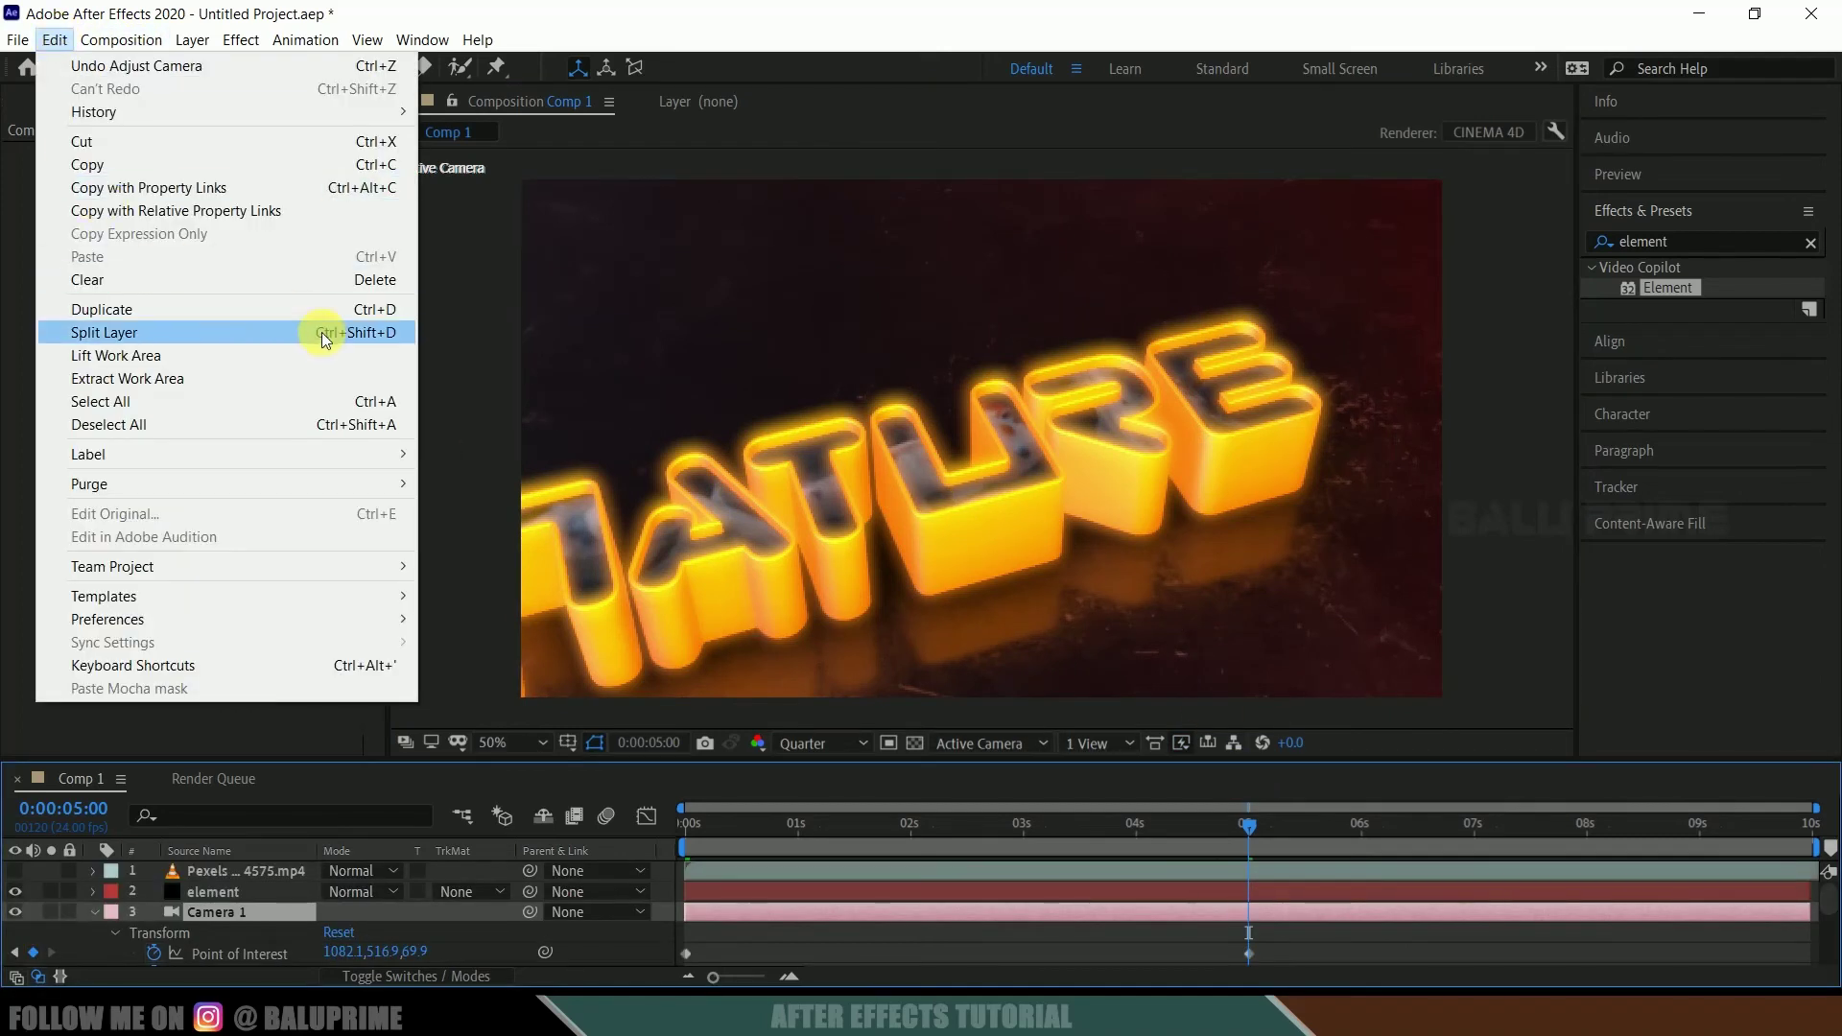
Split Camera 1 at 5 s into Camera 2, resetting its transform and clearing its keyframes.
left_click(130, 331)
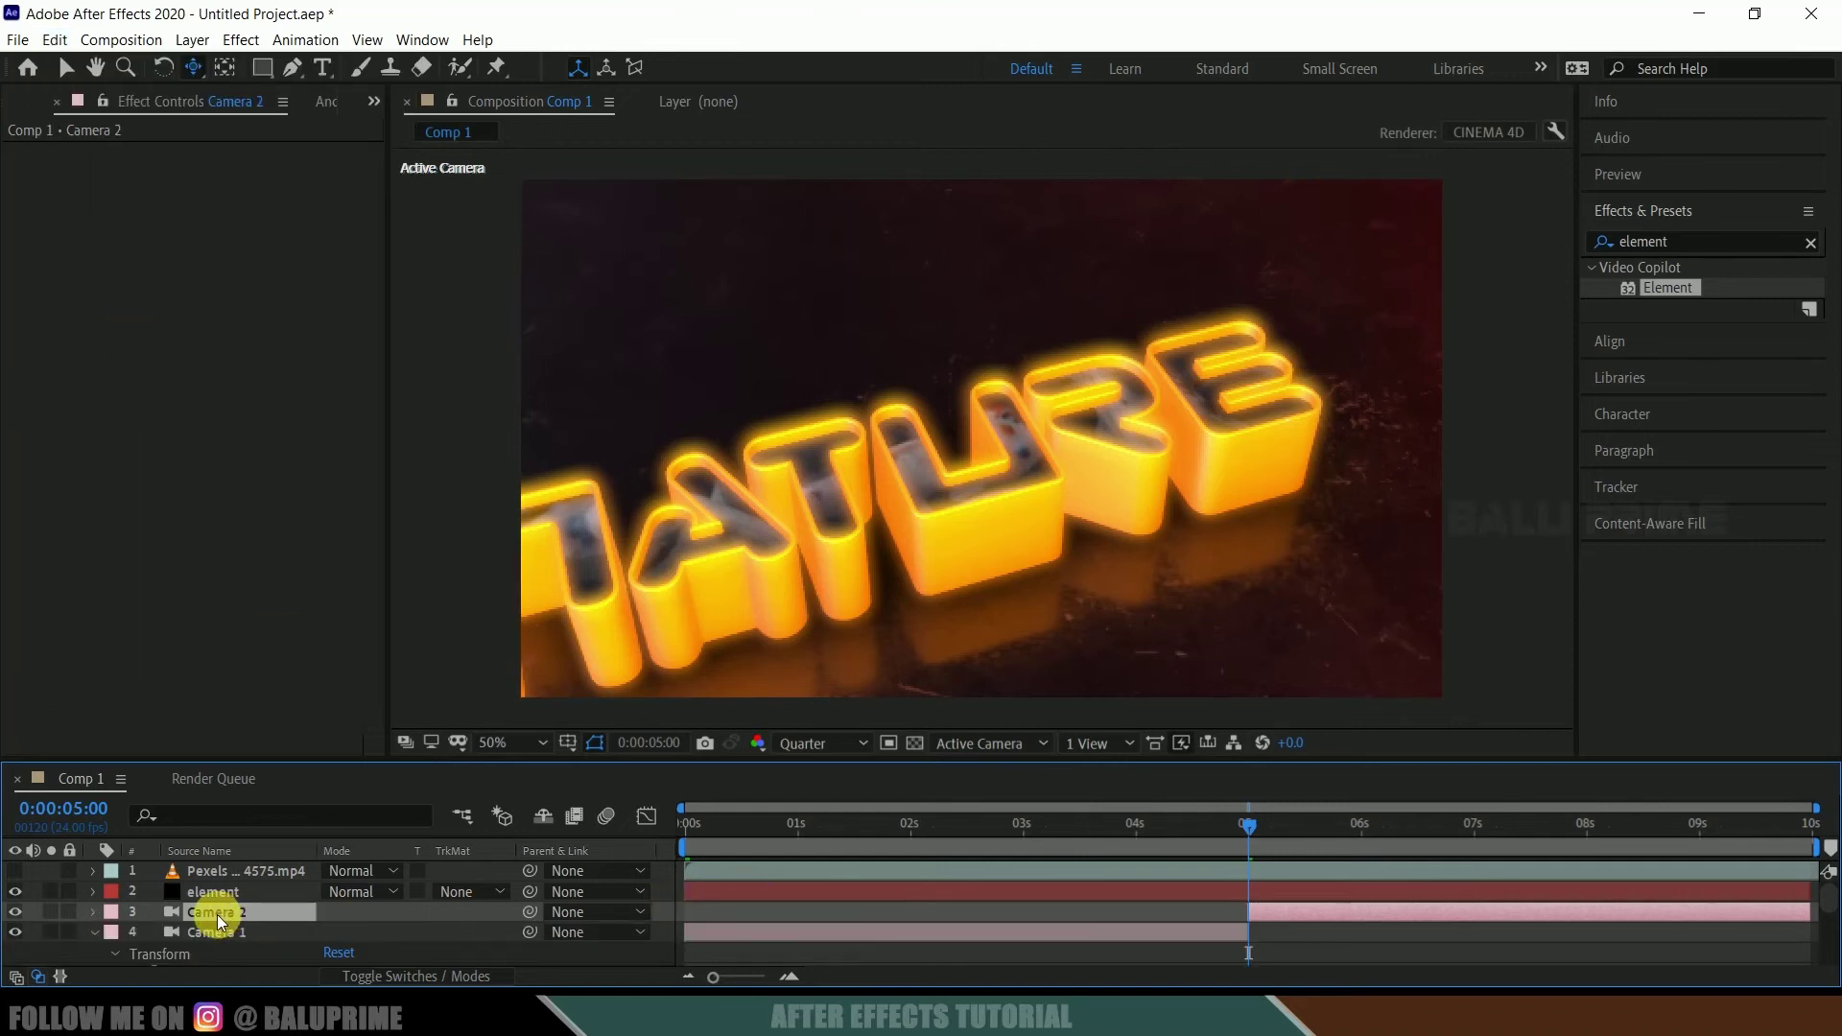
left_click(94, 913)
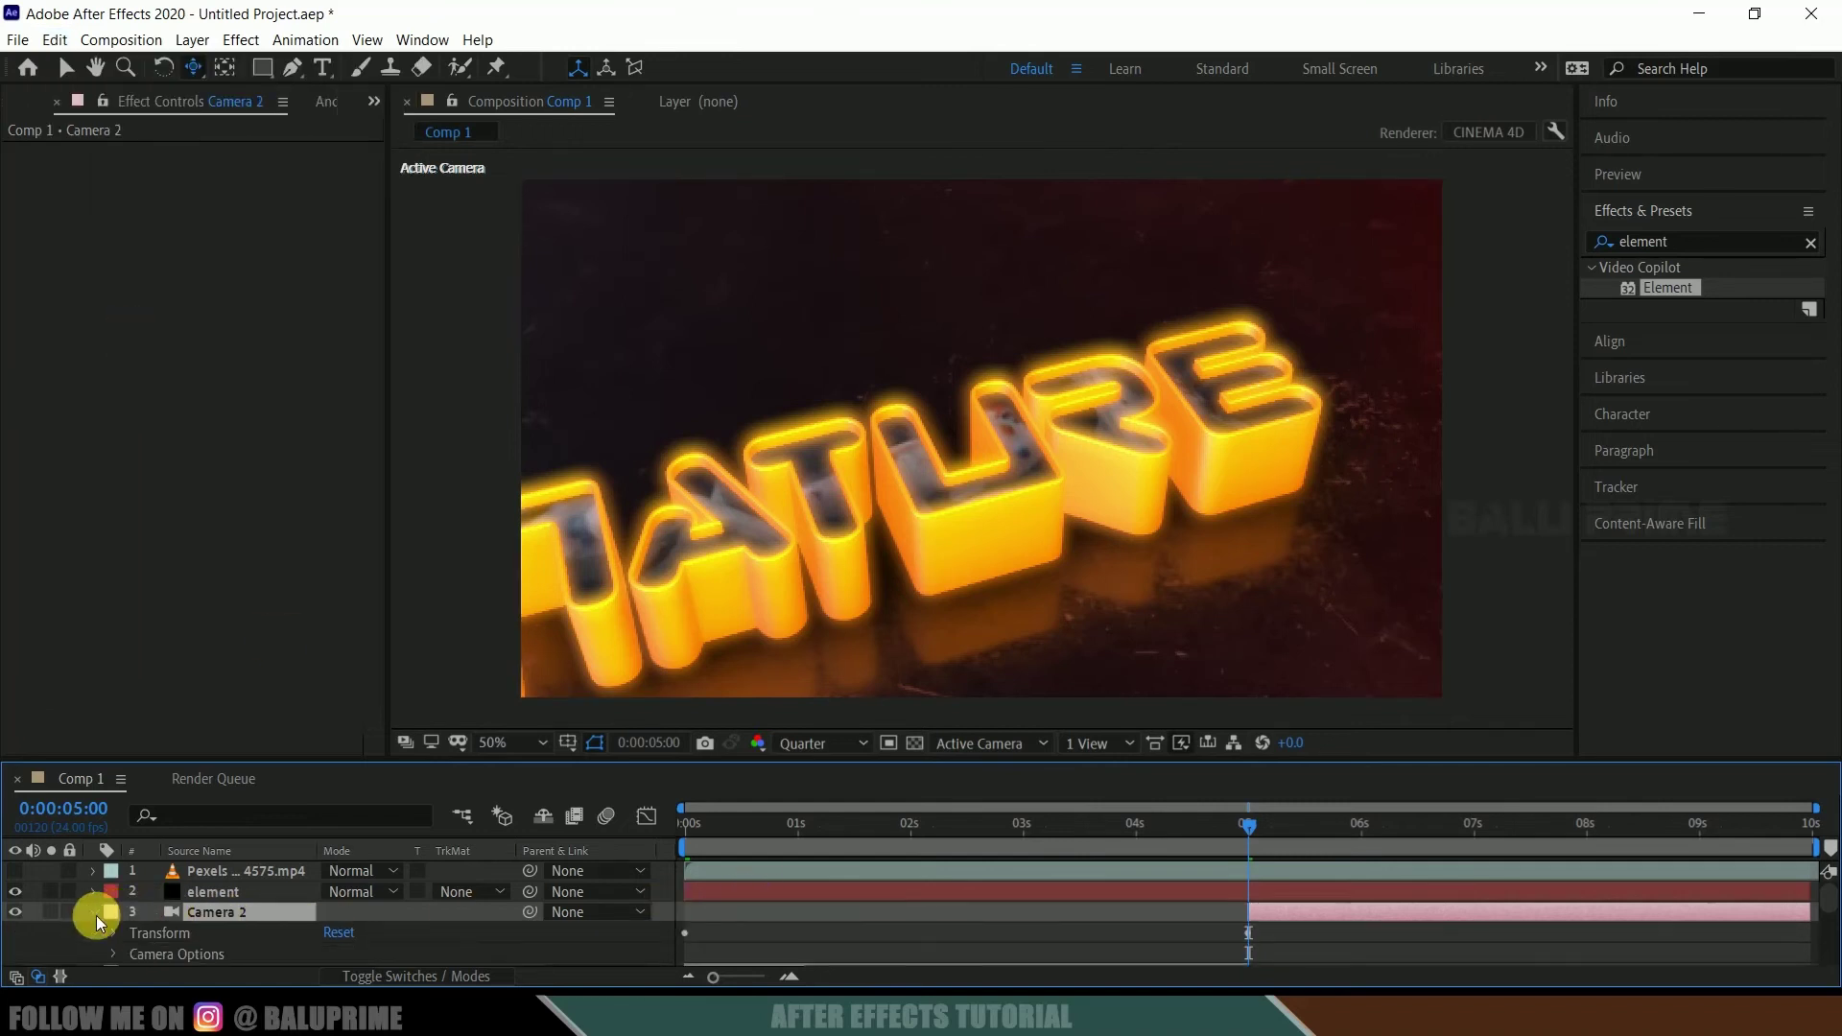
left_click(342, 934)
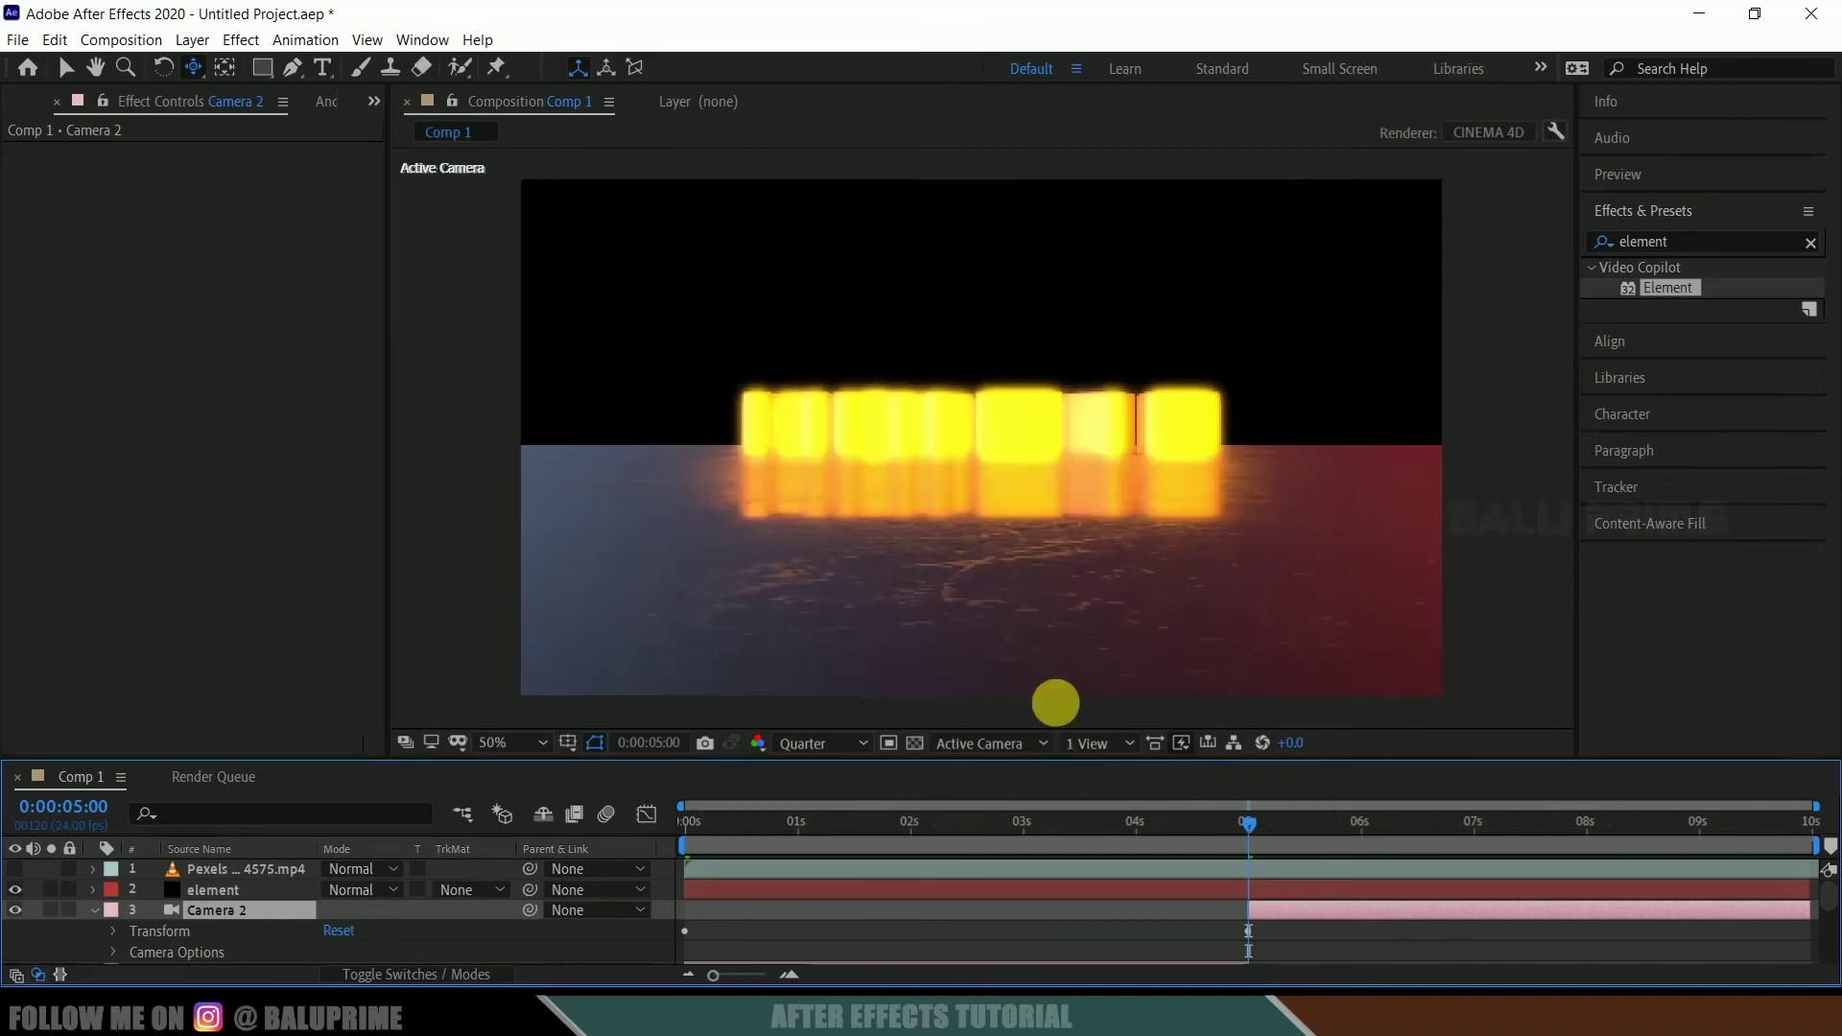
left_click_drag(1055, 763, 920, 660)
left_click(111, 828)
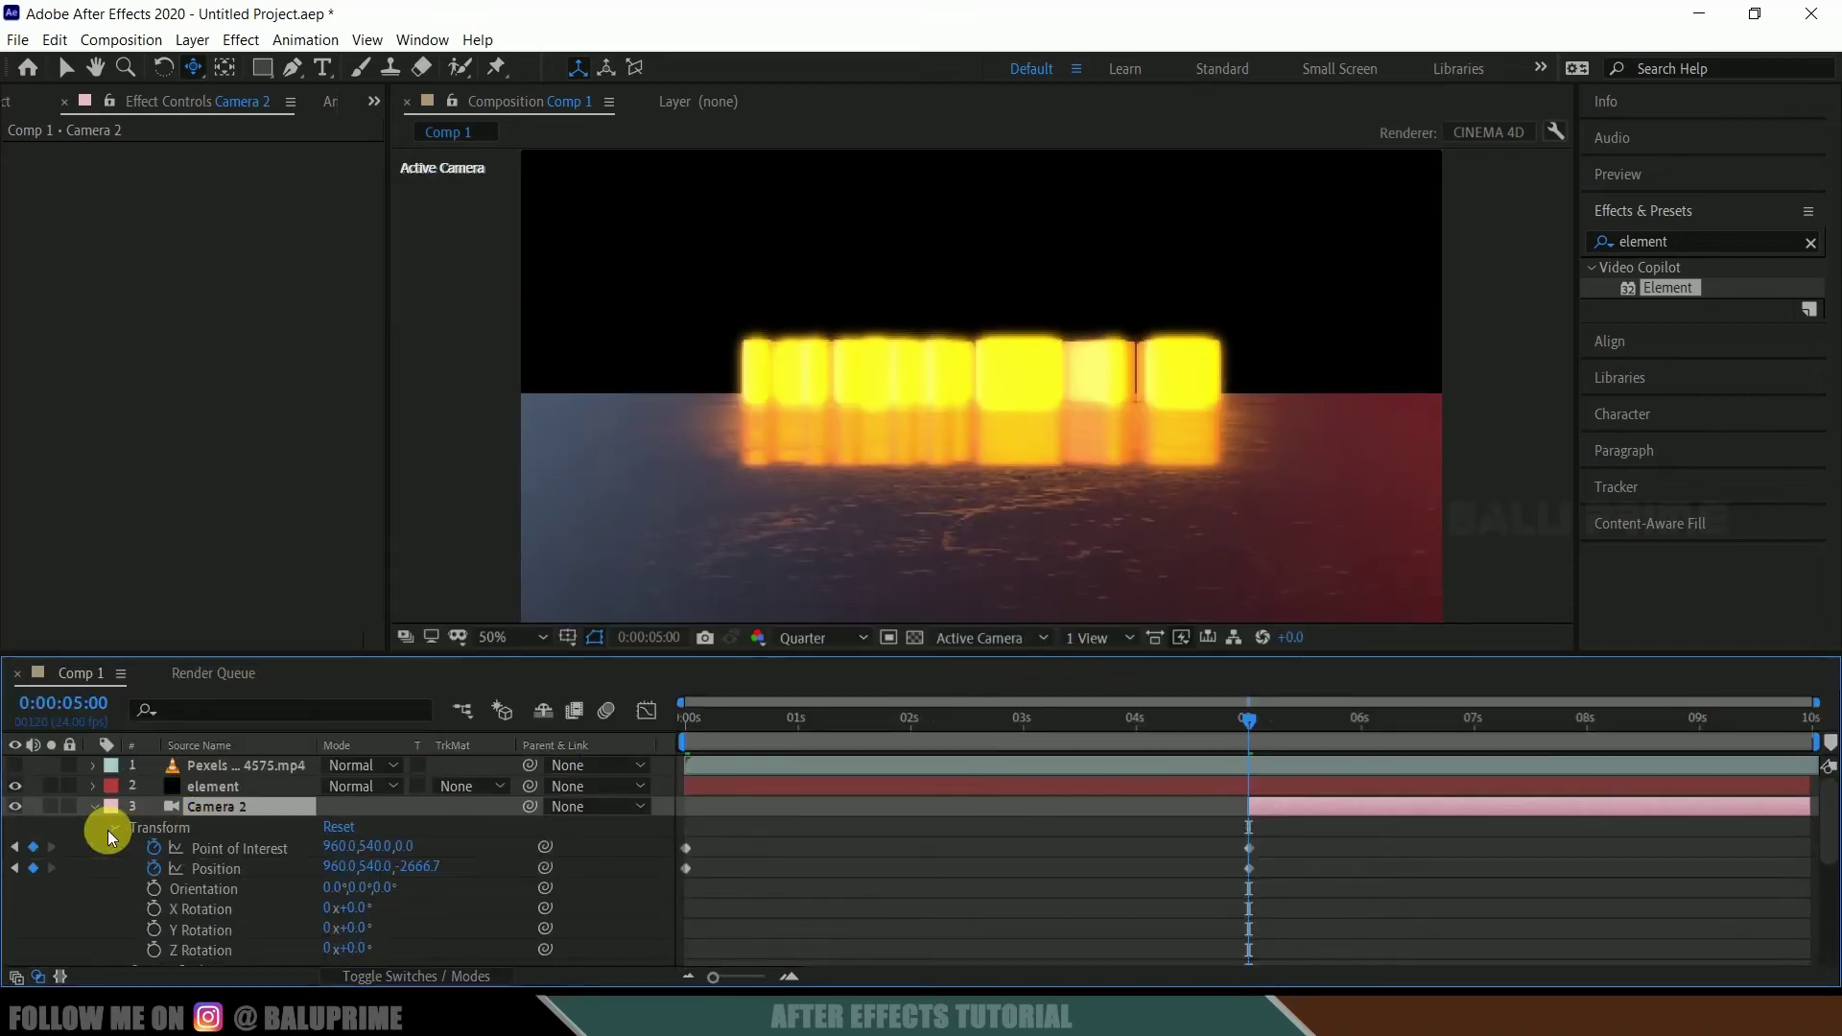
left_click(156, 846)
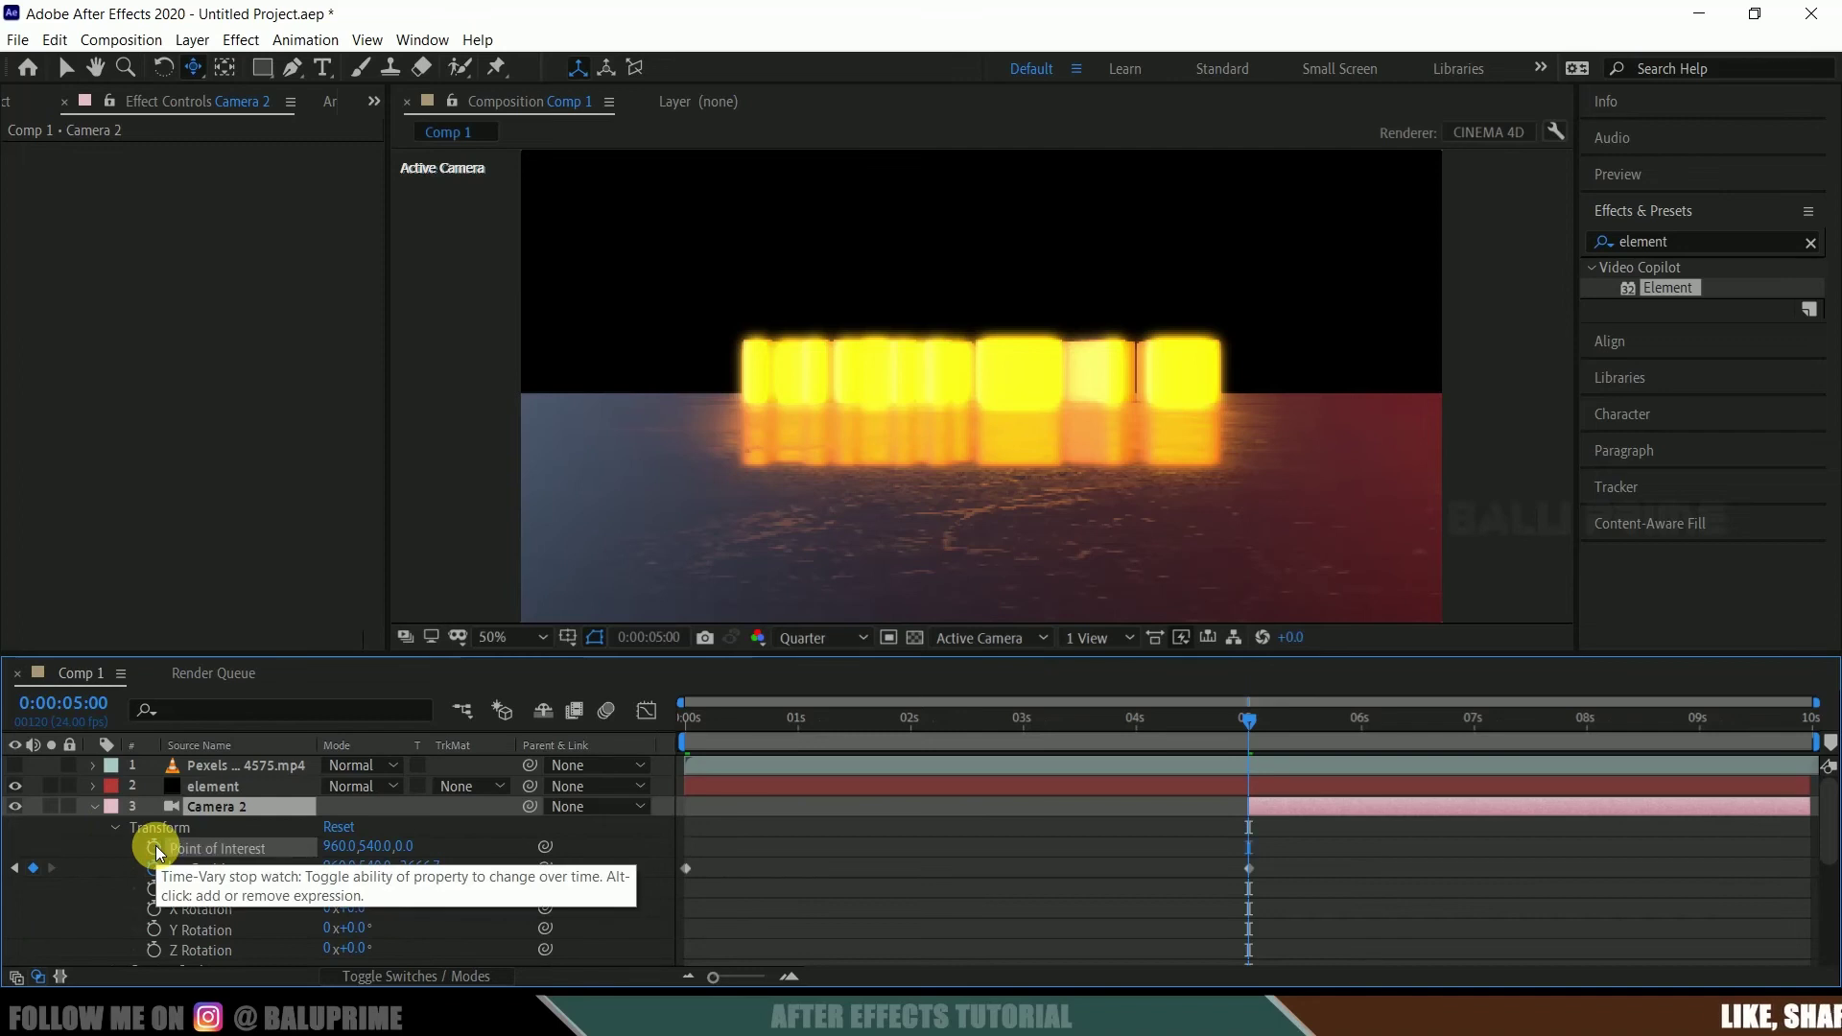
left_click(153, 867)
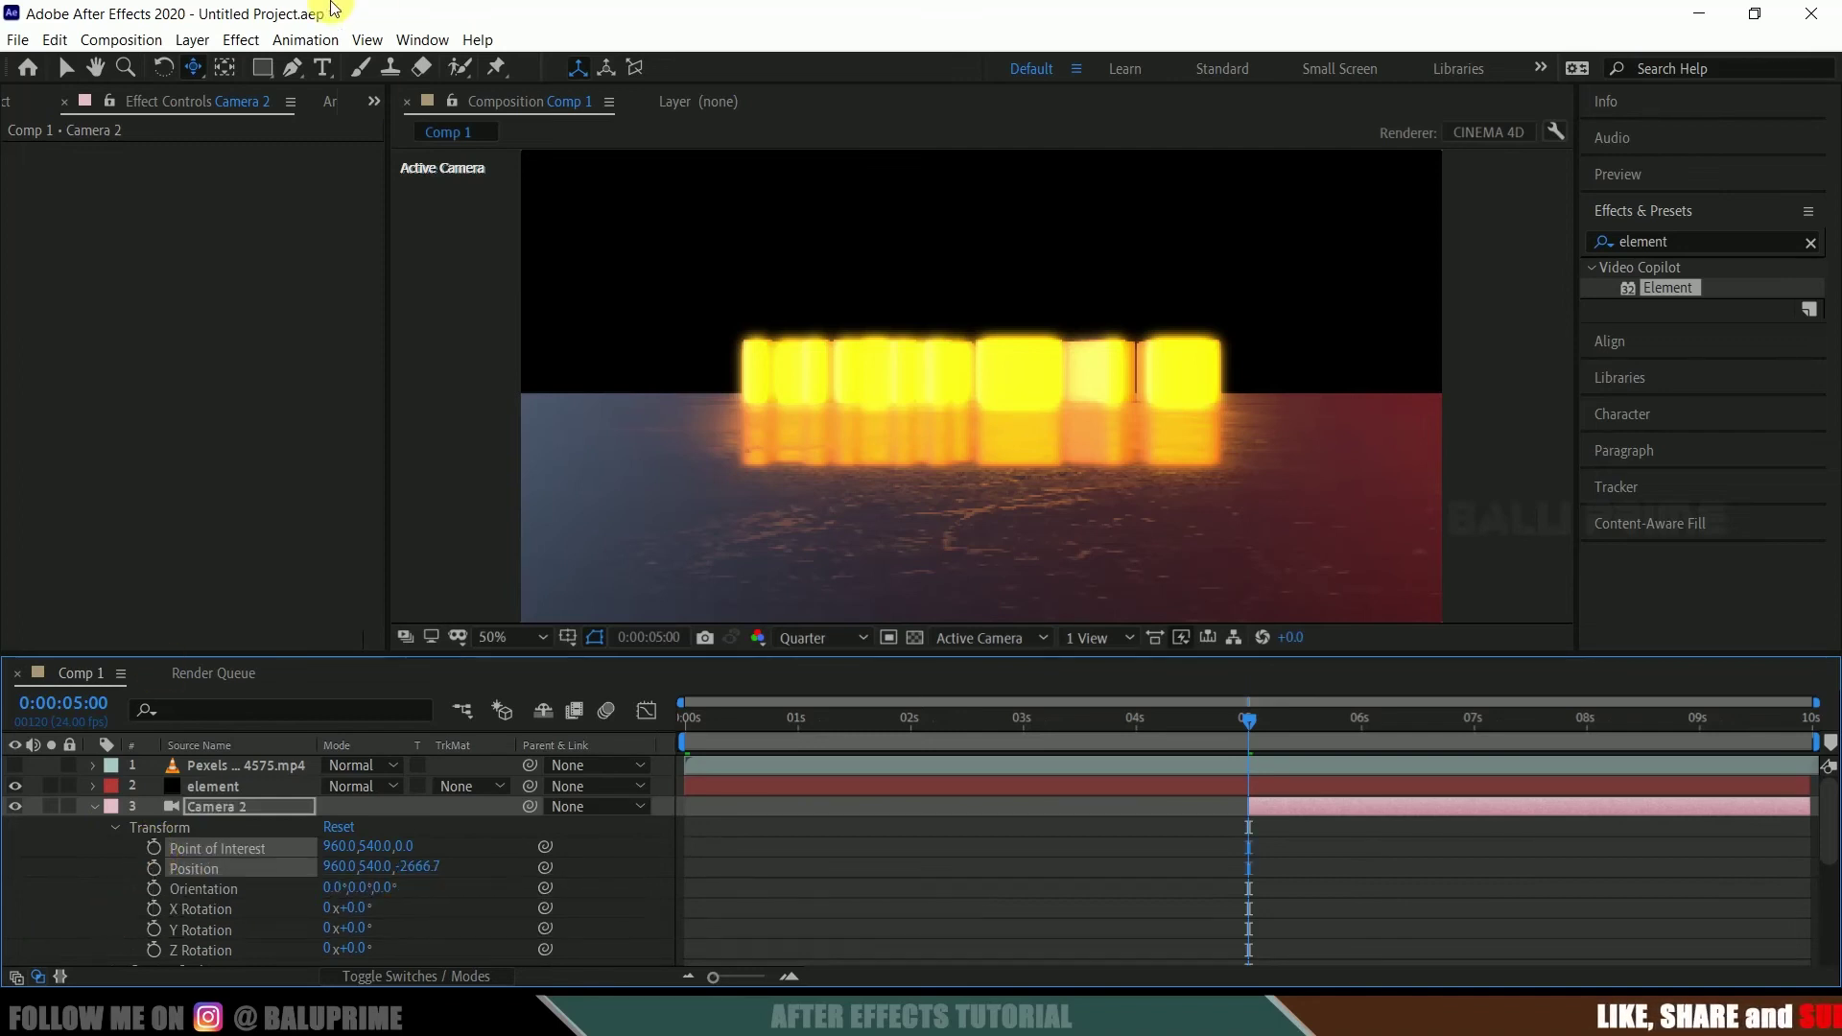
Orbit and dolly Camera 2 close to the text, keyframing Position and Point of Interest at 5 s.
left_click(197, 71)
left_click(313, 67)
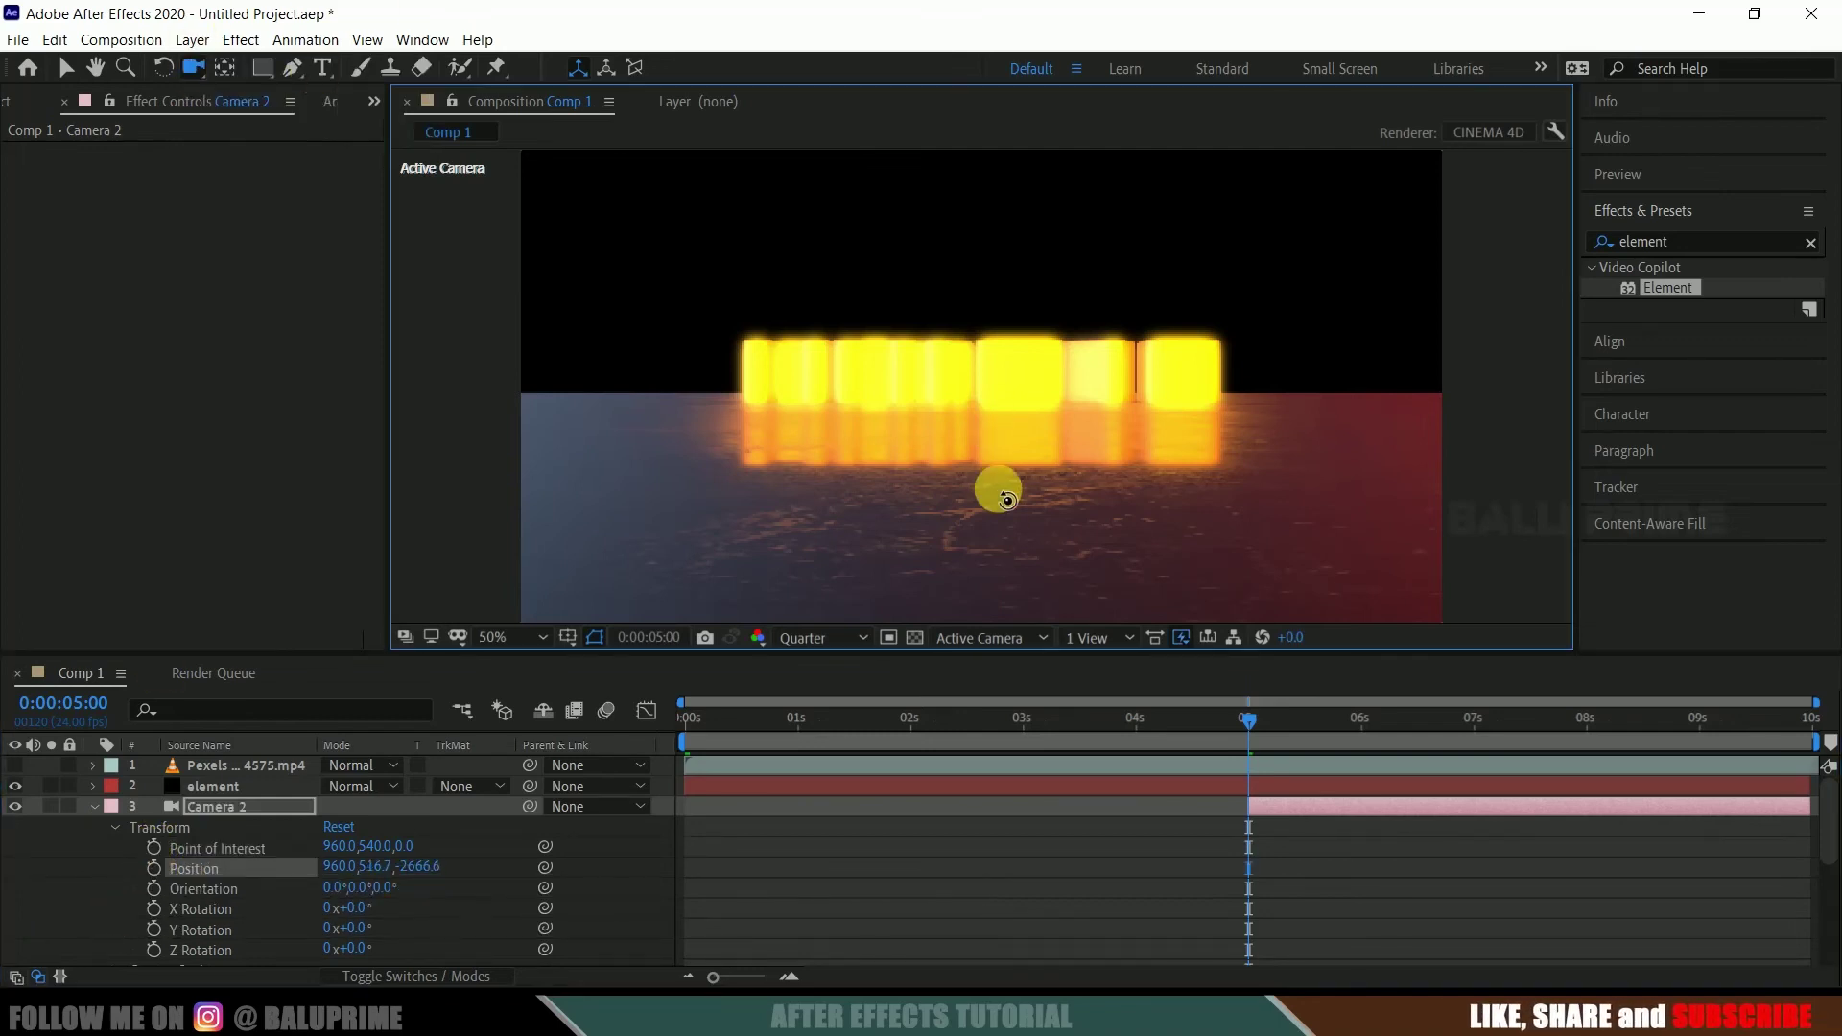
left_click_drag(995, 485, 978, 580)
left_click_drag(203, 85, 288, 142)
left_click_drag(973, 480, 674, 528)
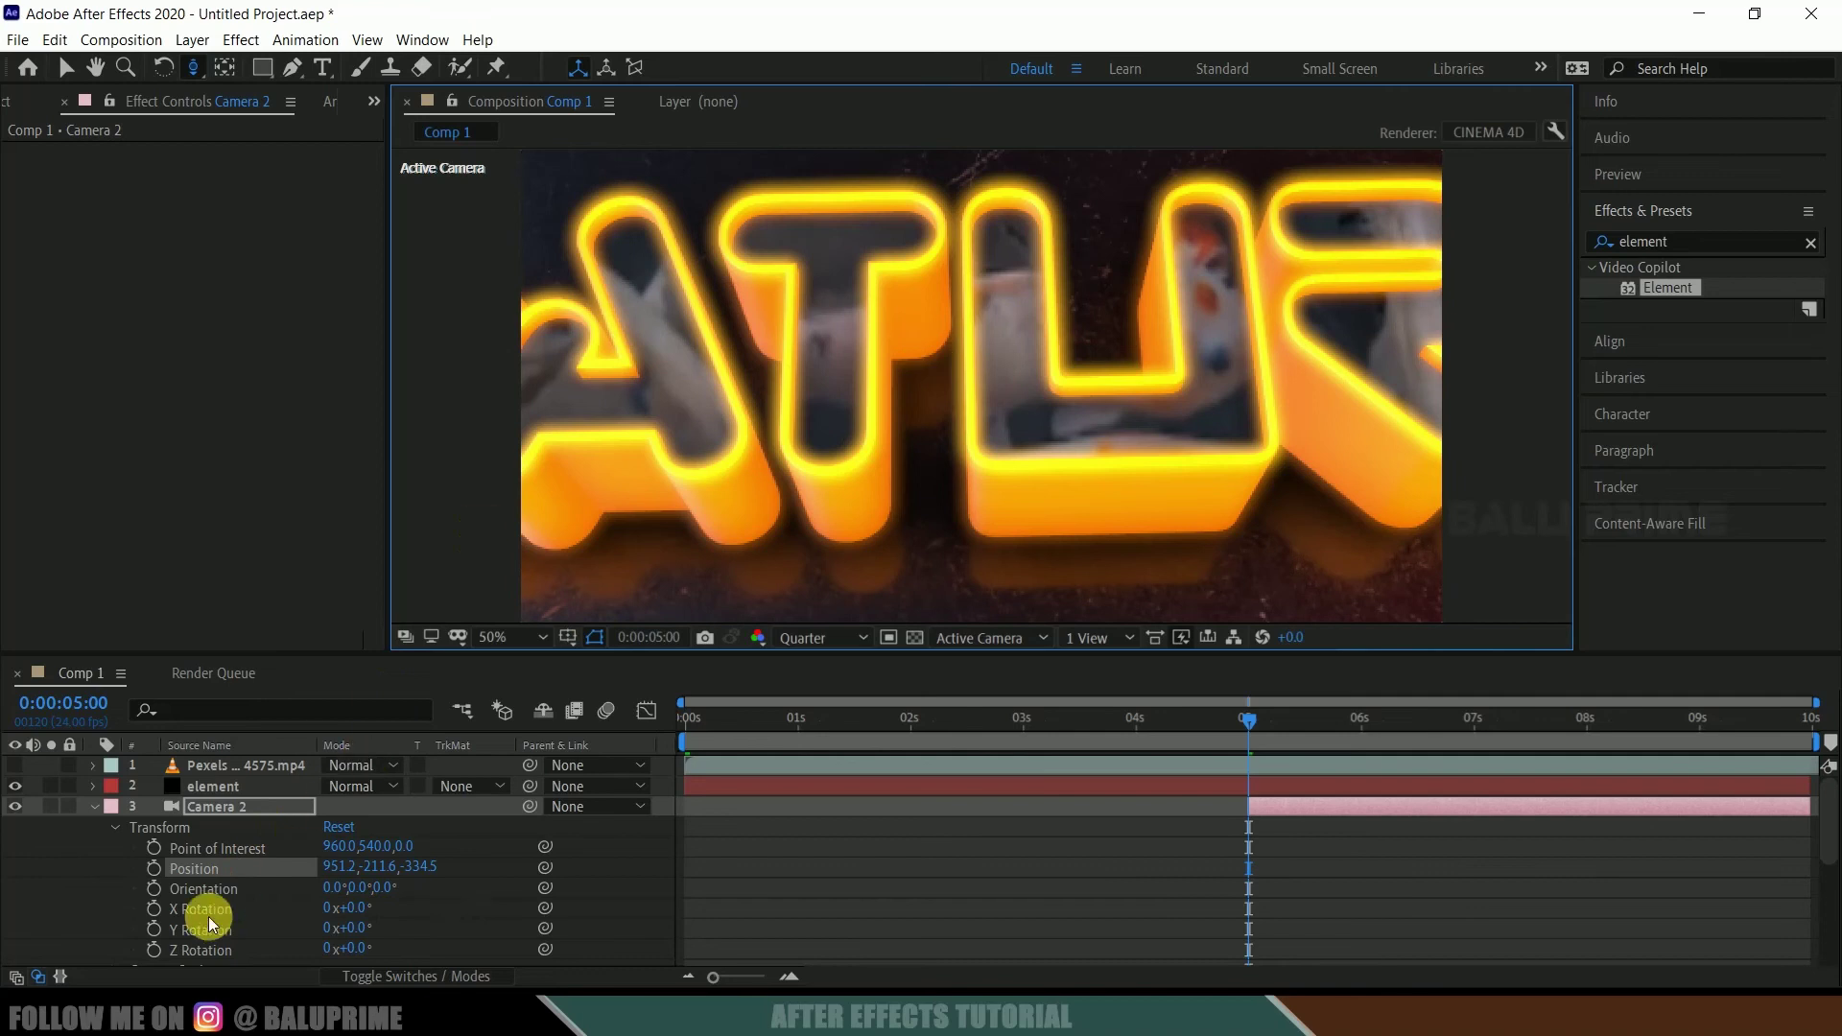
left_click(154, 848, "shift")
left_click(153, 848)
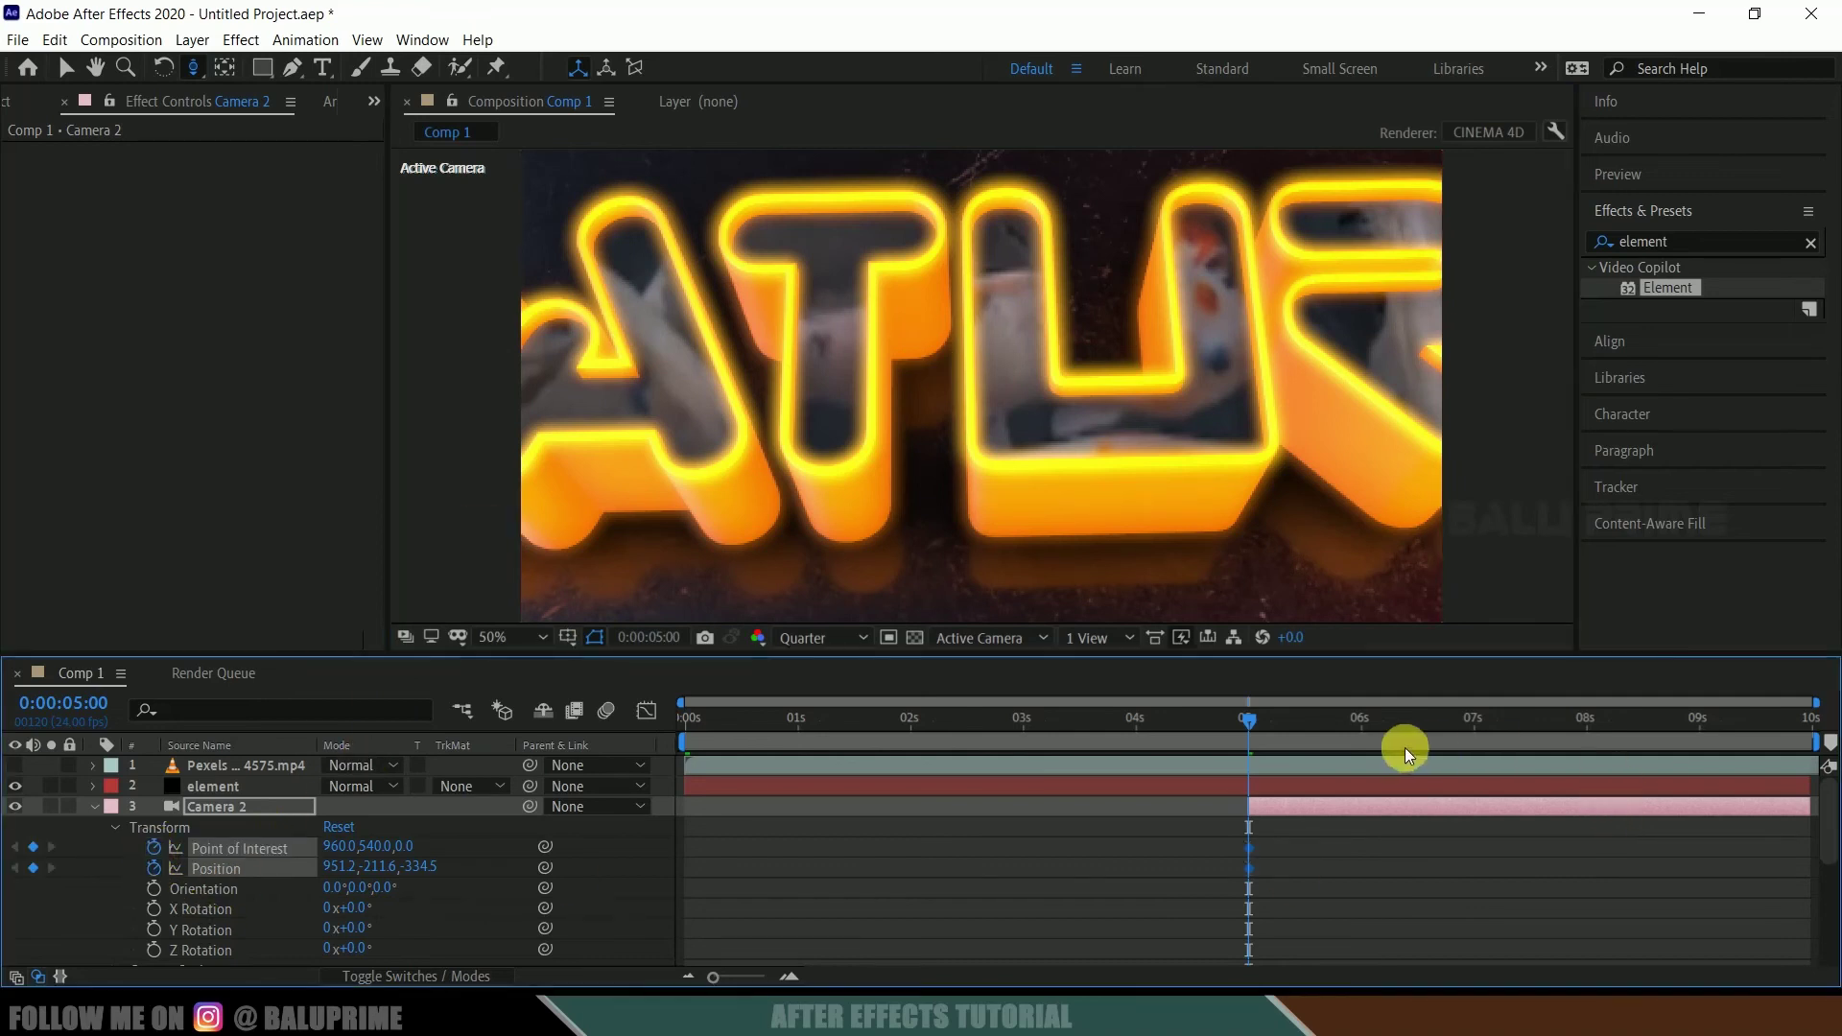
At about 8 s, pull Camera 2 back to frame the whole NATURE title, then preview.
left_click_drag(1277, 728, 1590, 742)
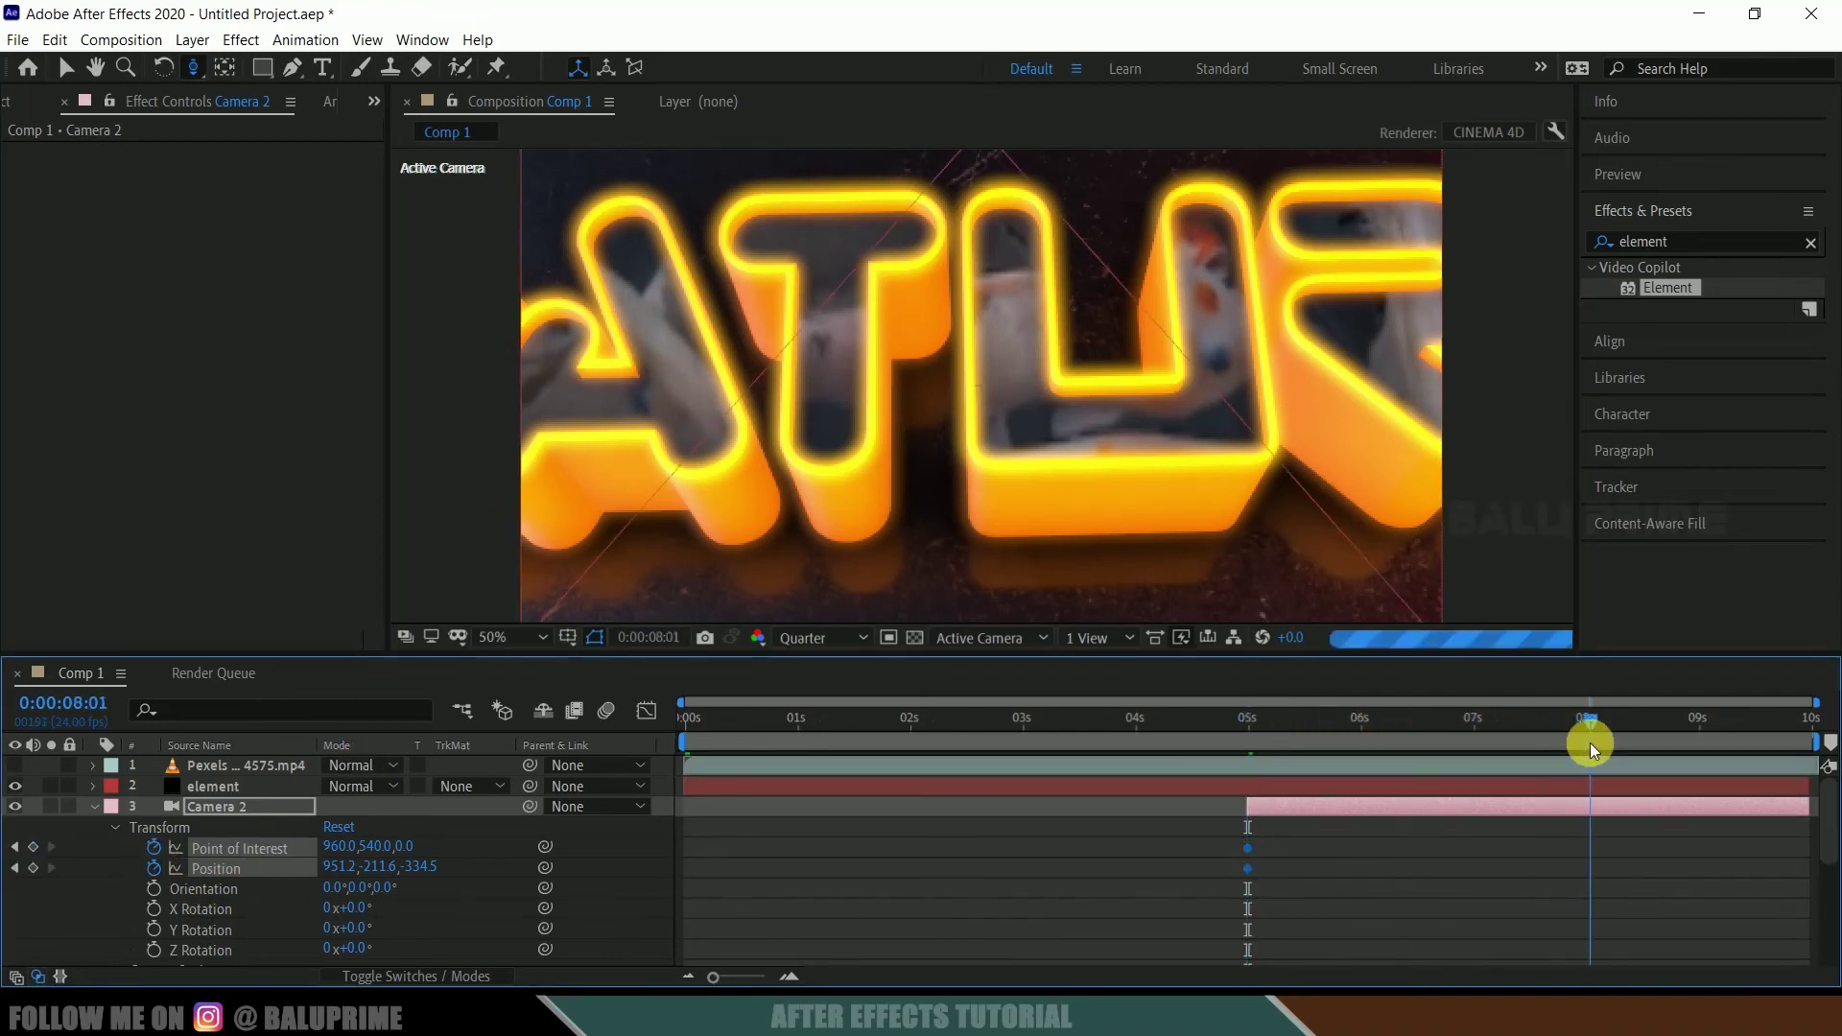
left_click_drag(1218, 408, 1000, 471)
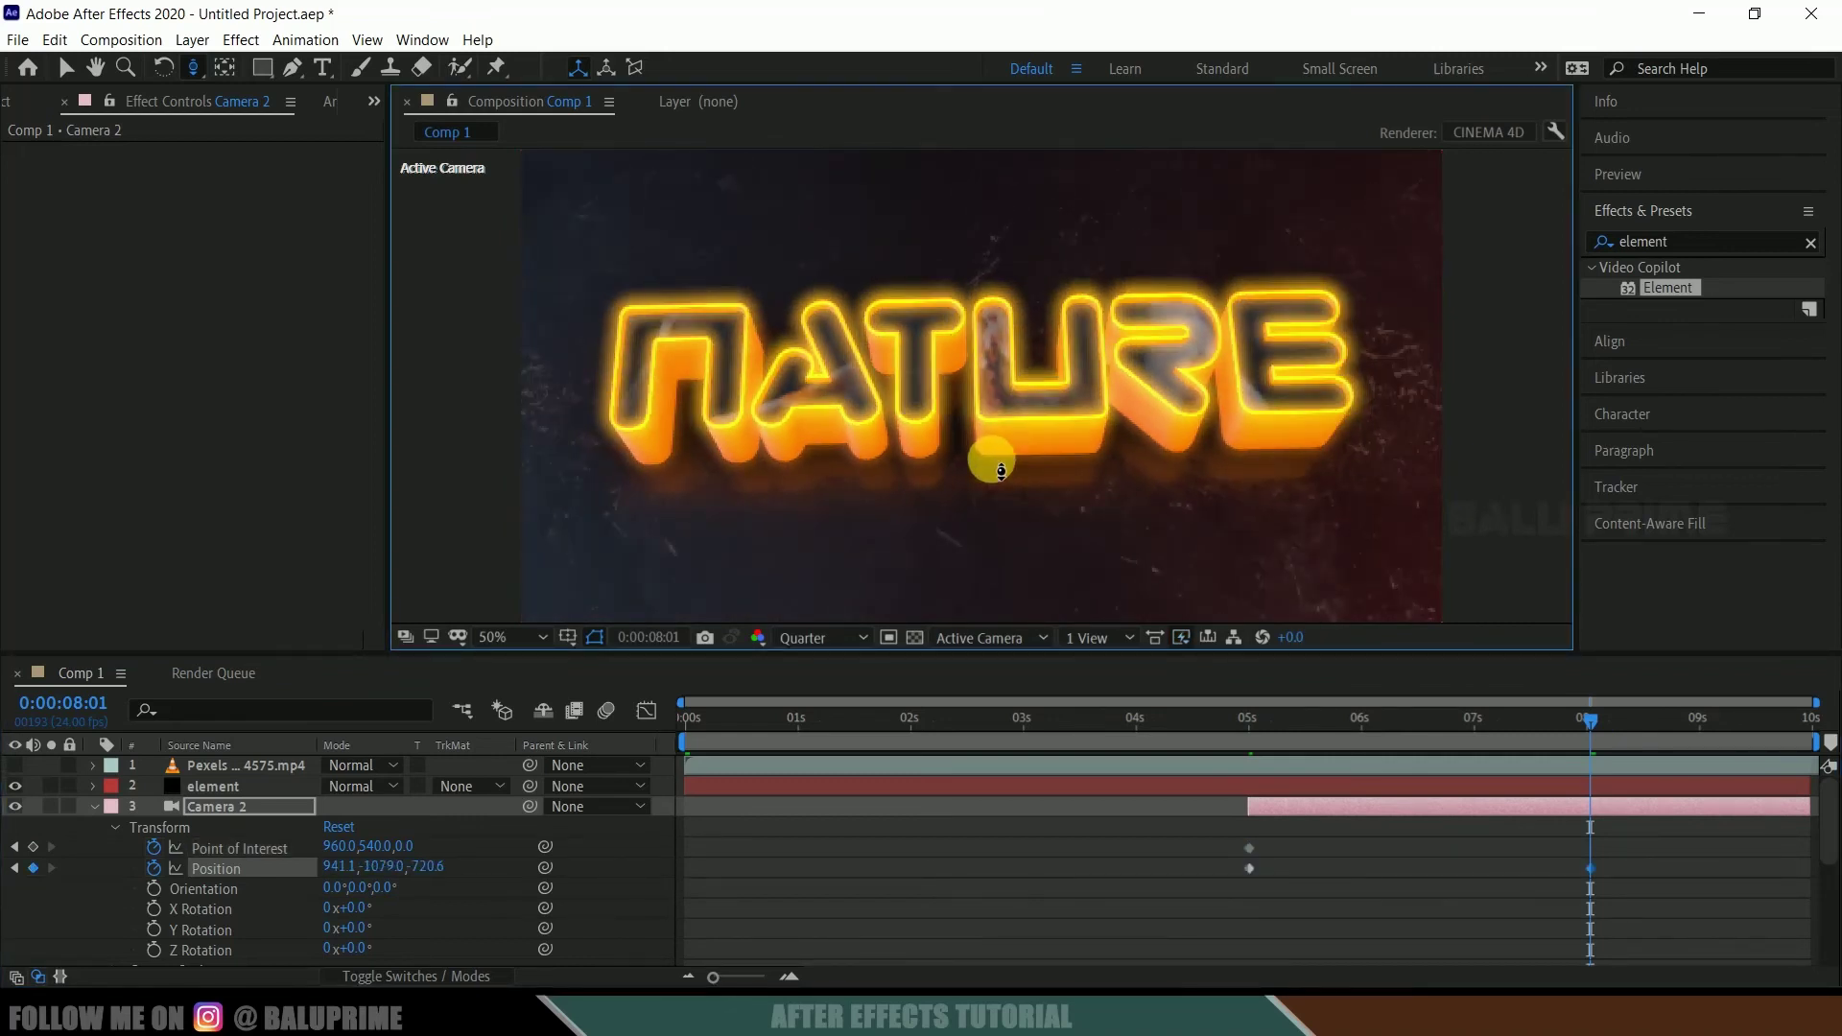
key("space")
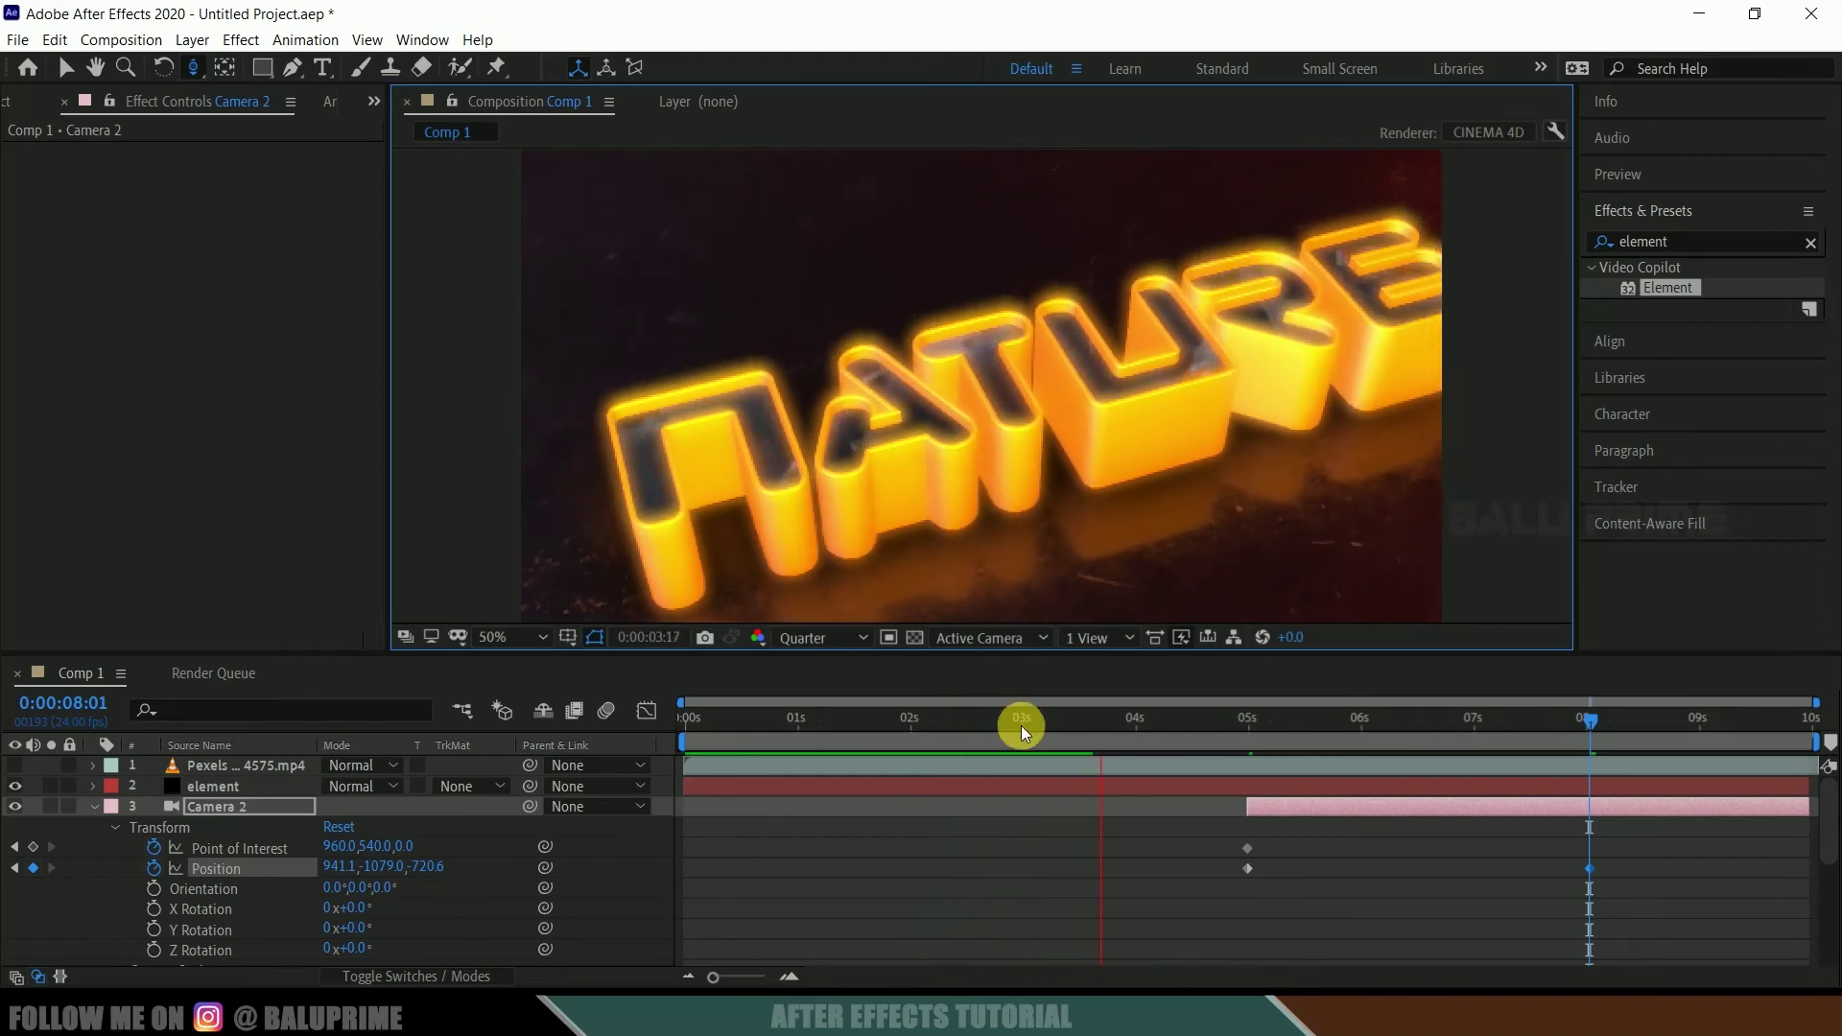
left_click_drag(1020, 725, 1068, 745)
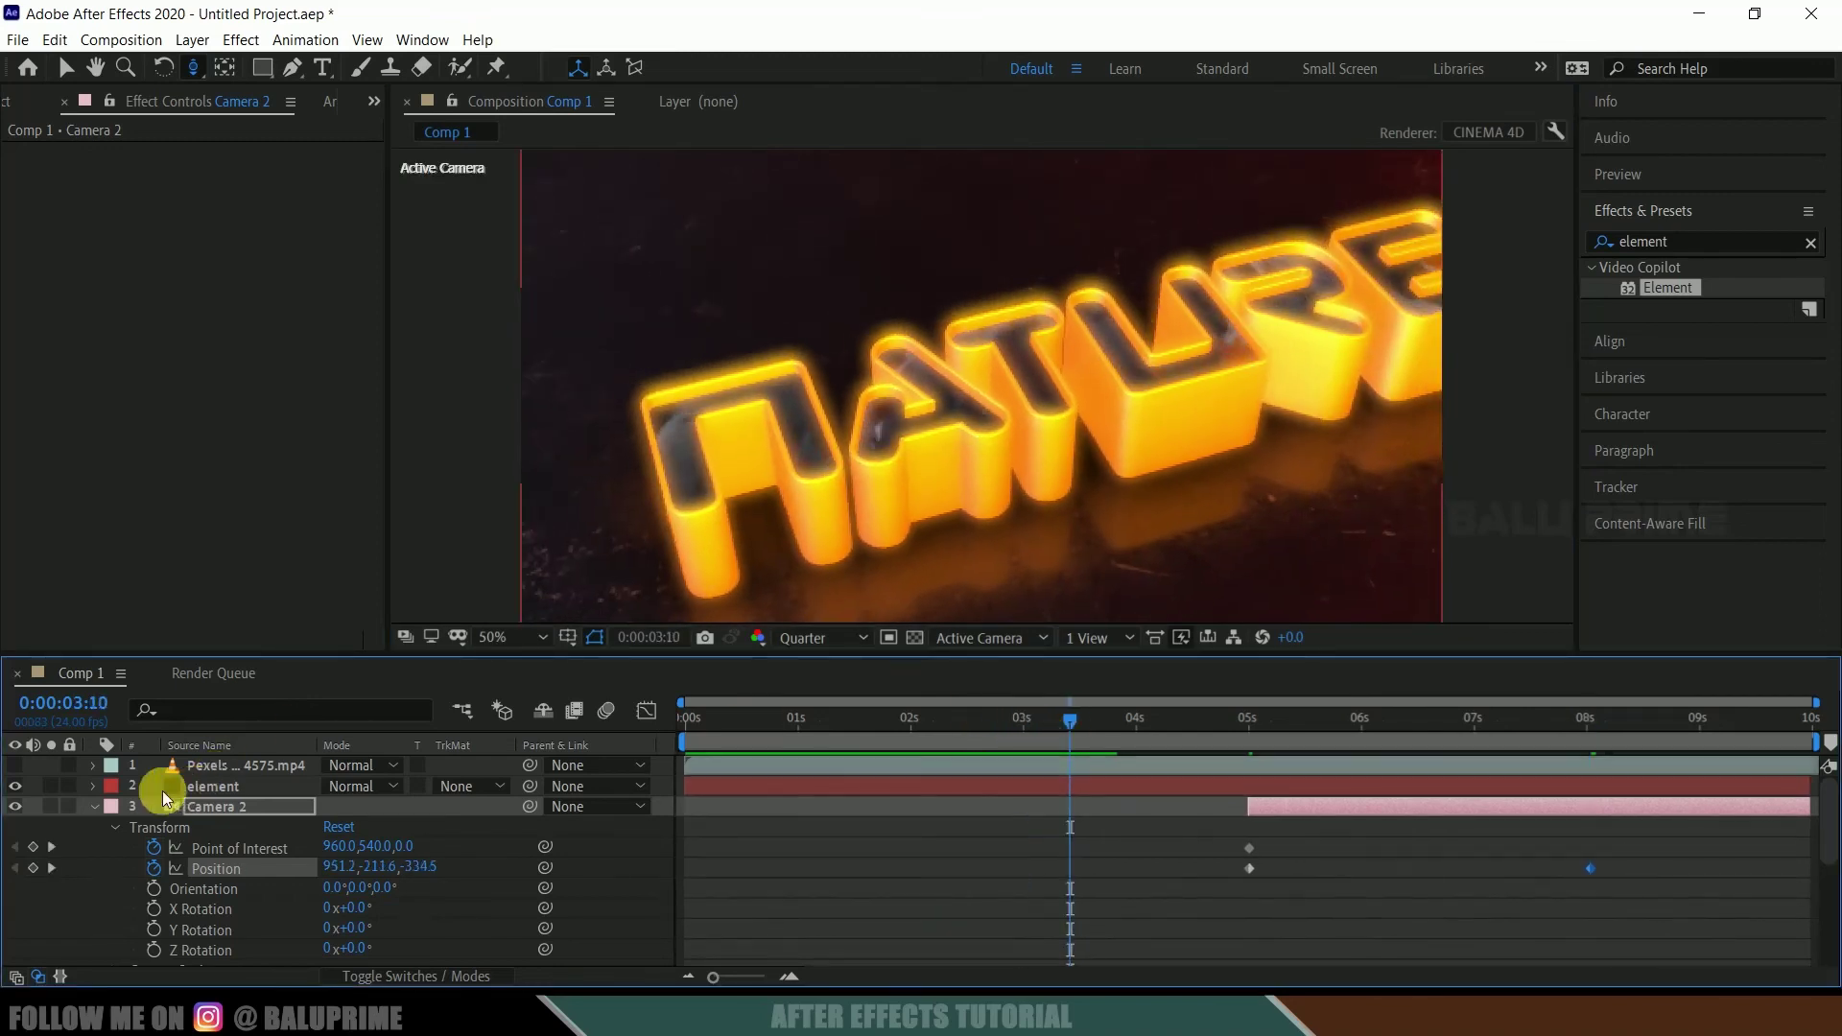
left_click(98, 810)
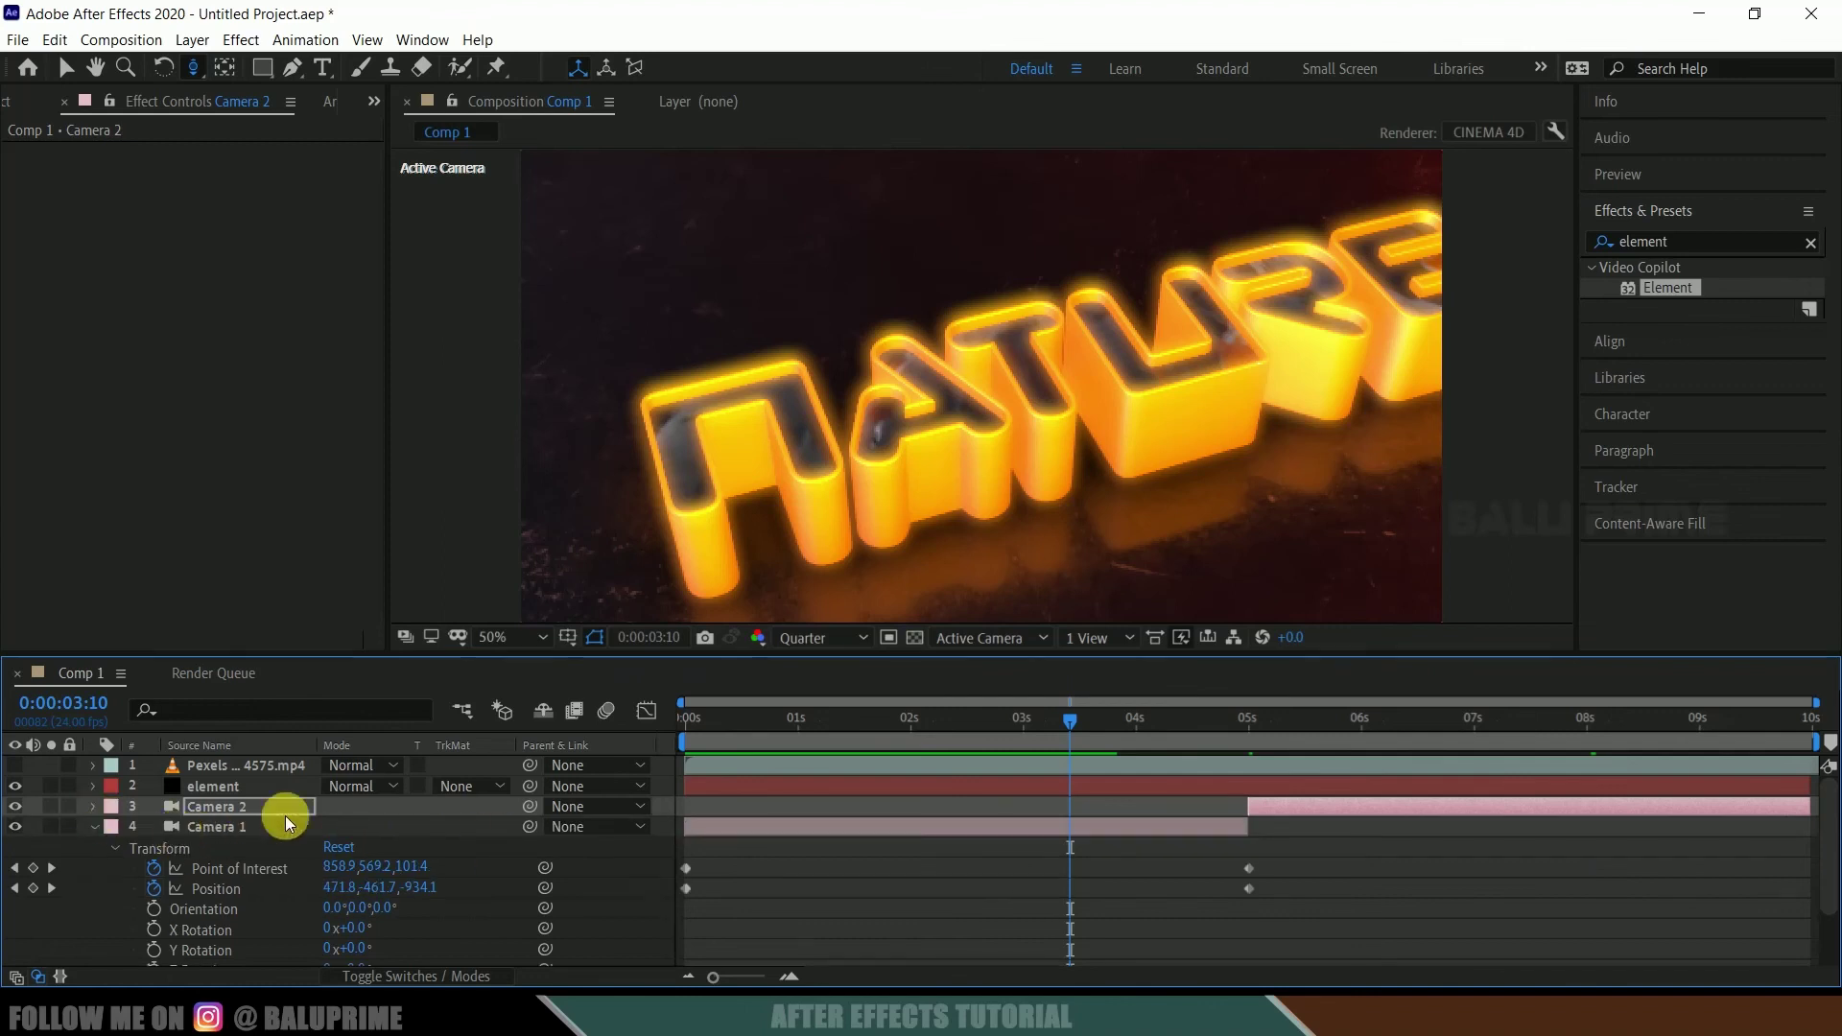
At about 2.5 s, turn on Depth of Field in Camera 1's Camera Options.
scroll(248, 860, "down", 2)
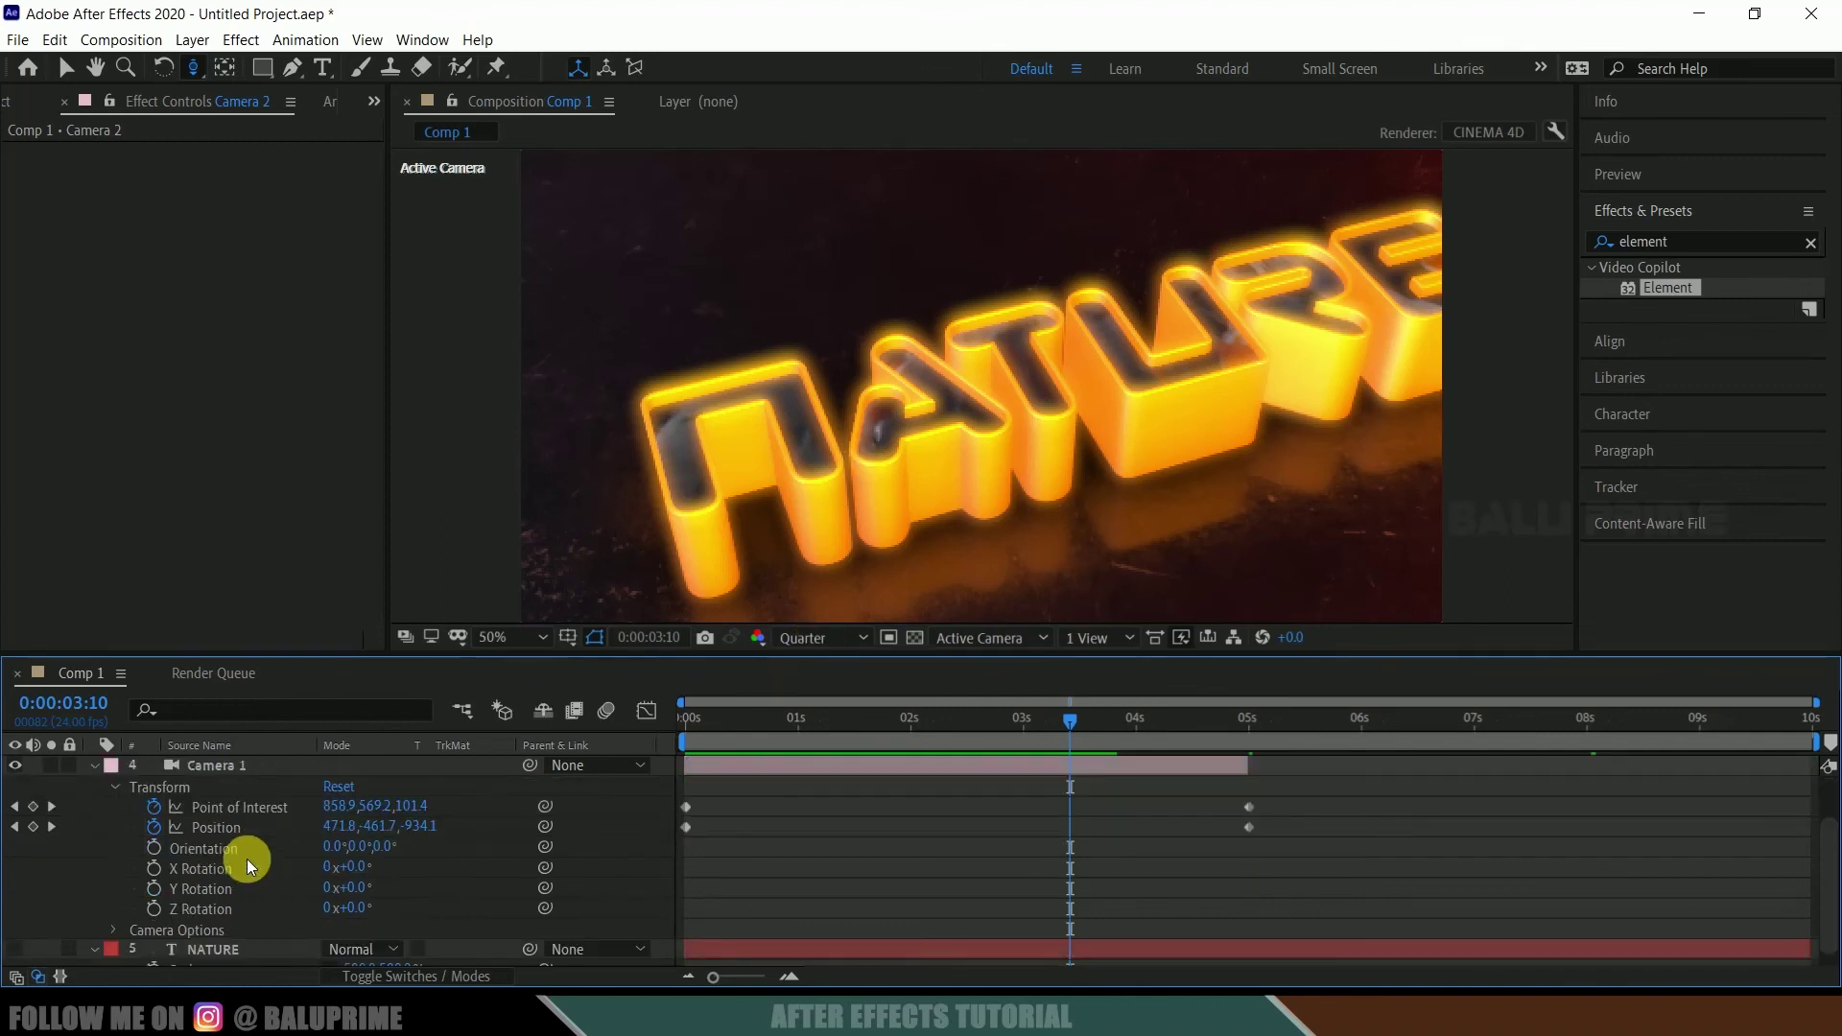
scroll(245, 860, "up", 2)
left_click(970, 728)
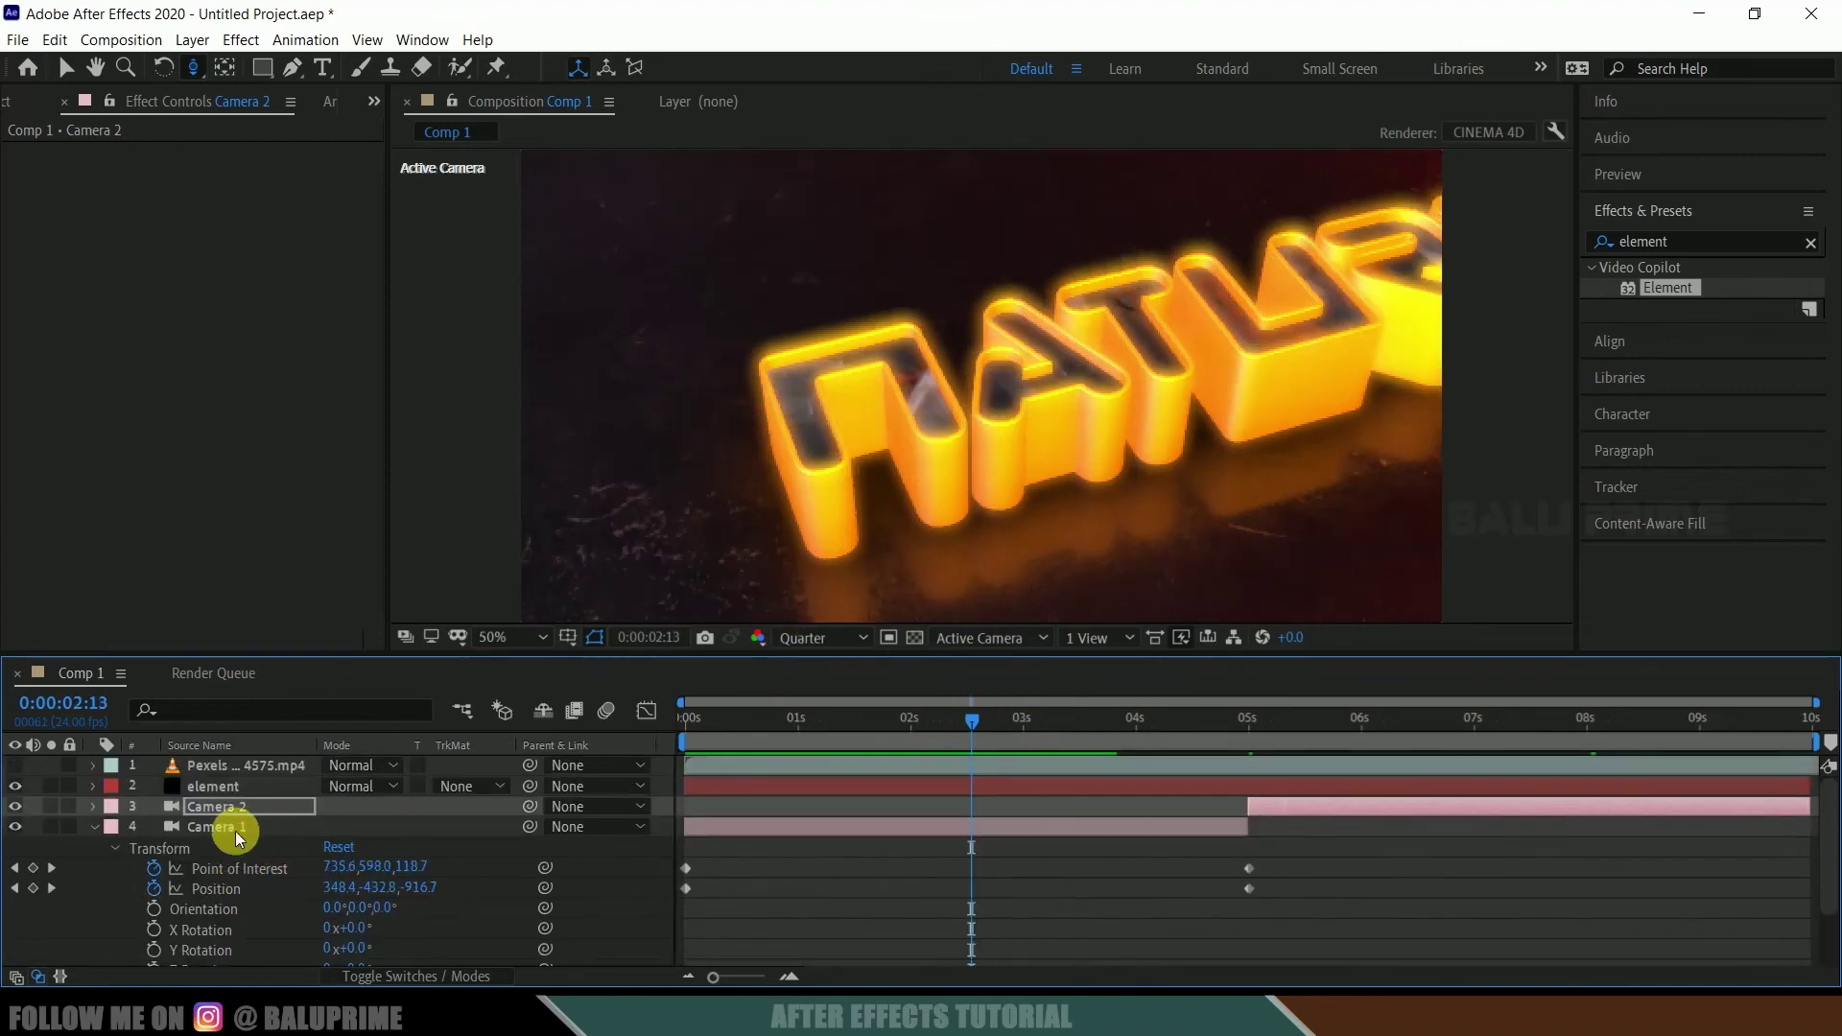
left_click(234, 831)
scroll(239, 877, "down", 2)
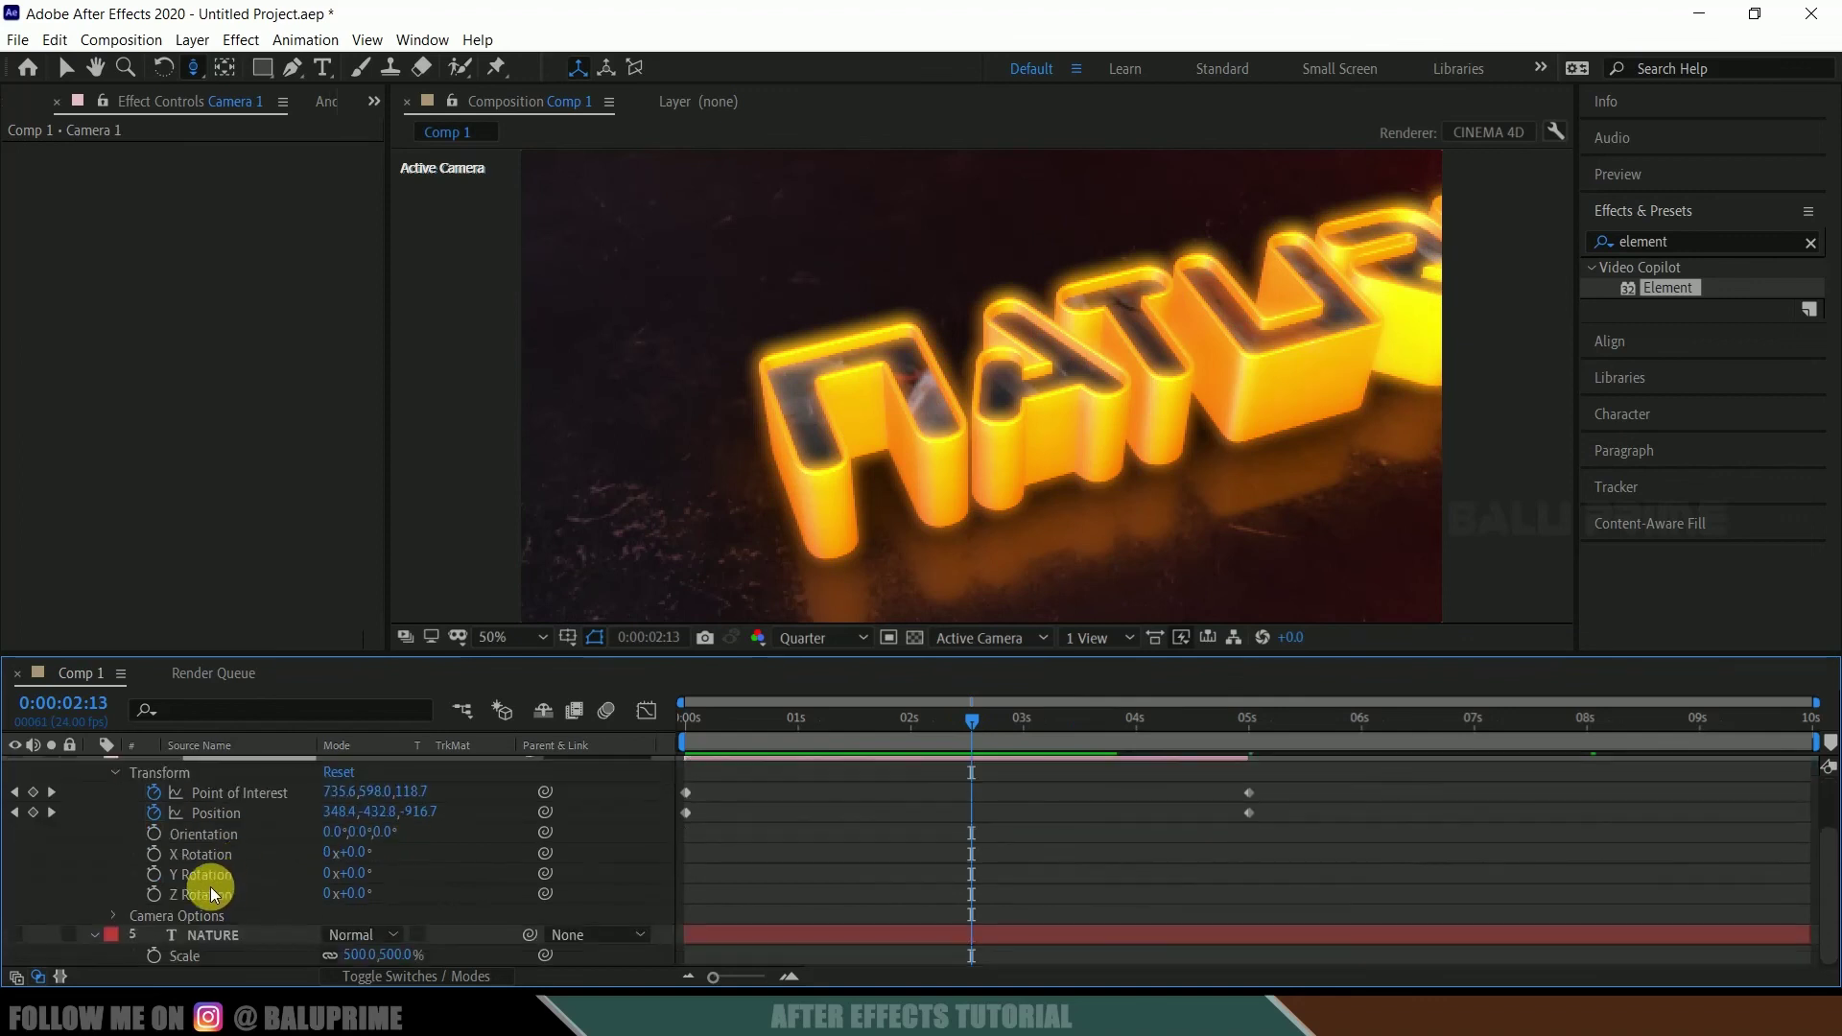
left_click(113, 917)
scroll(85, 911, "down", 4)
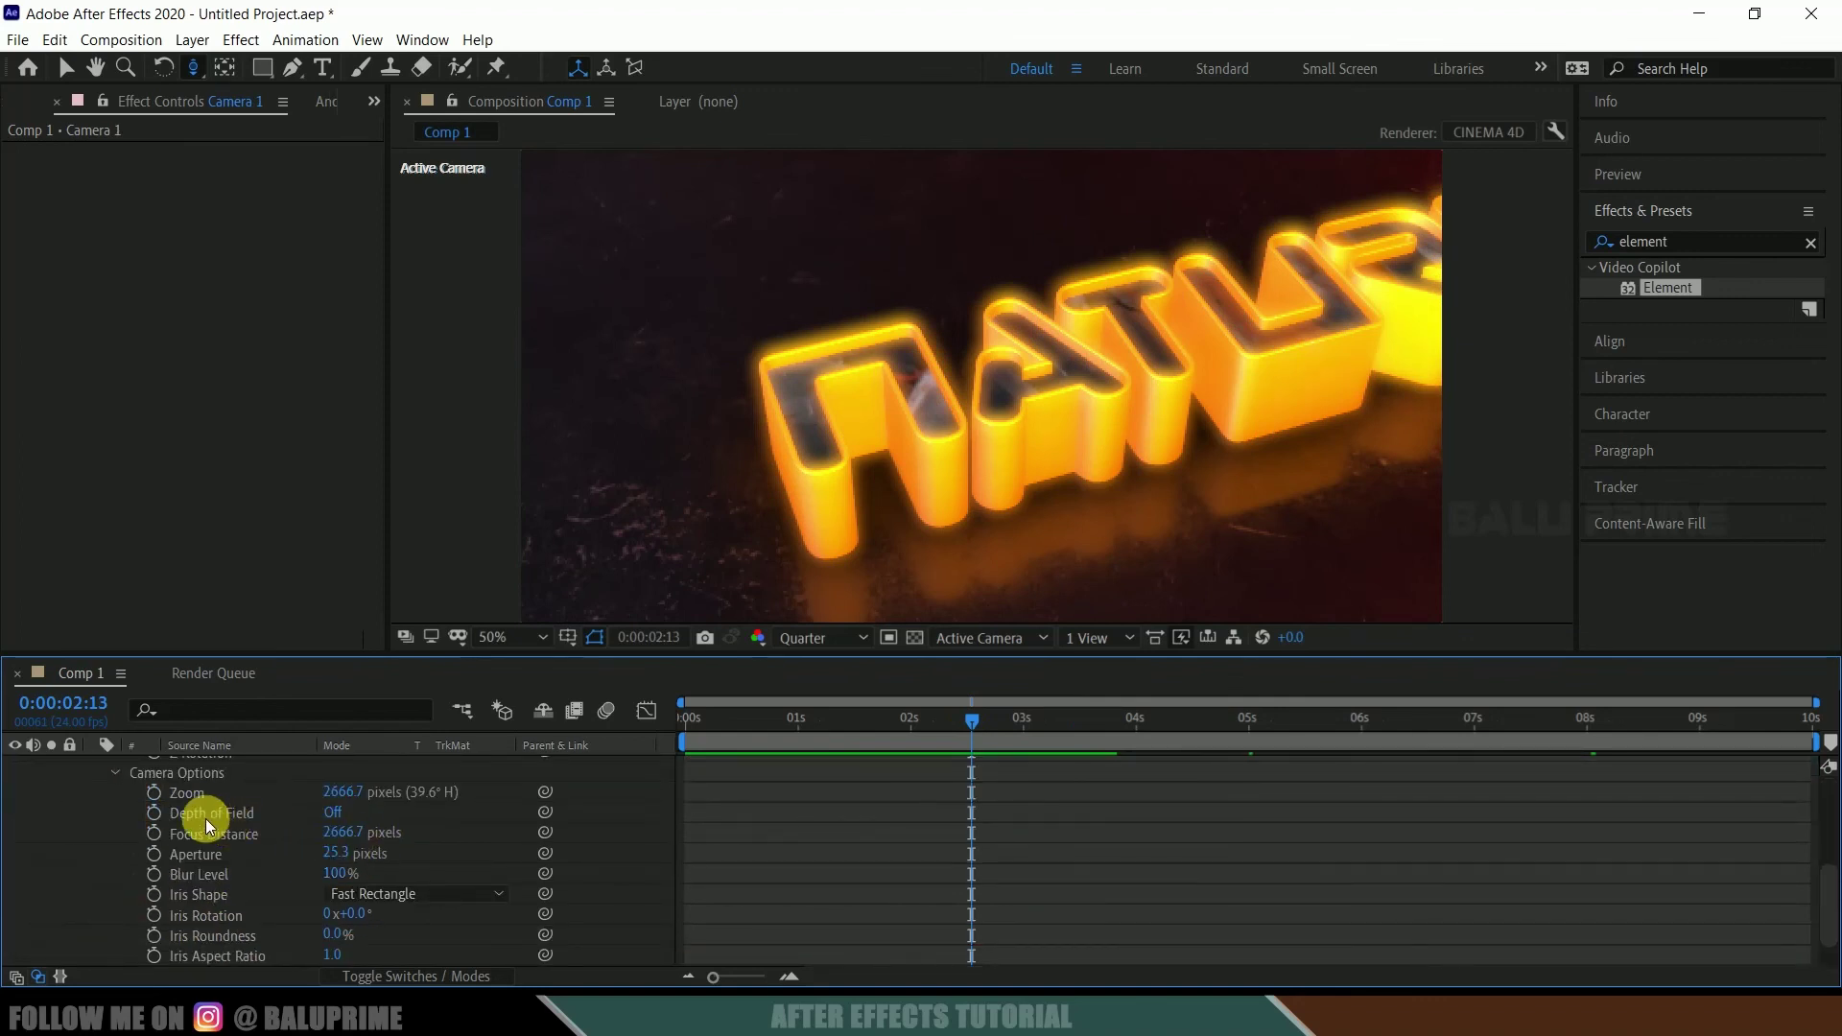
left_click(336, 812)
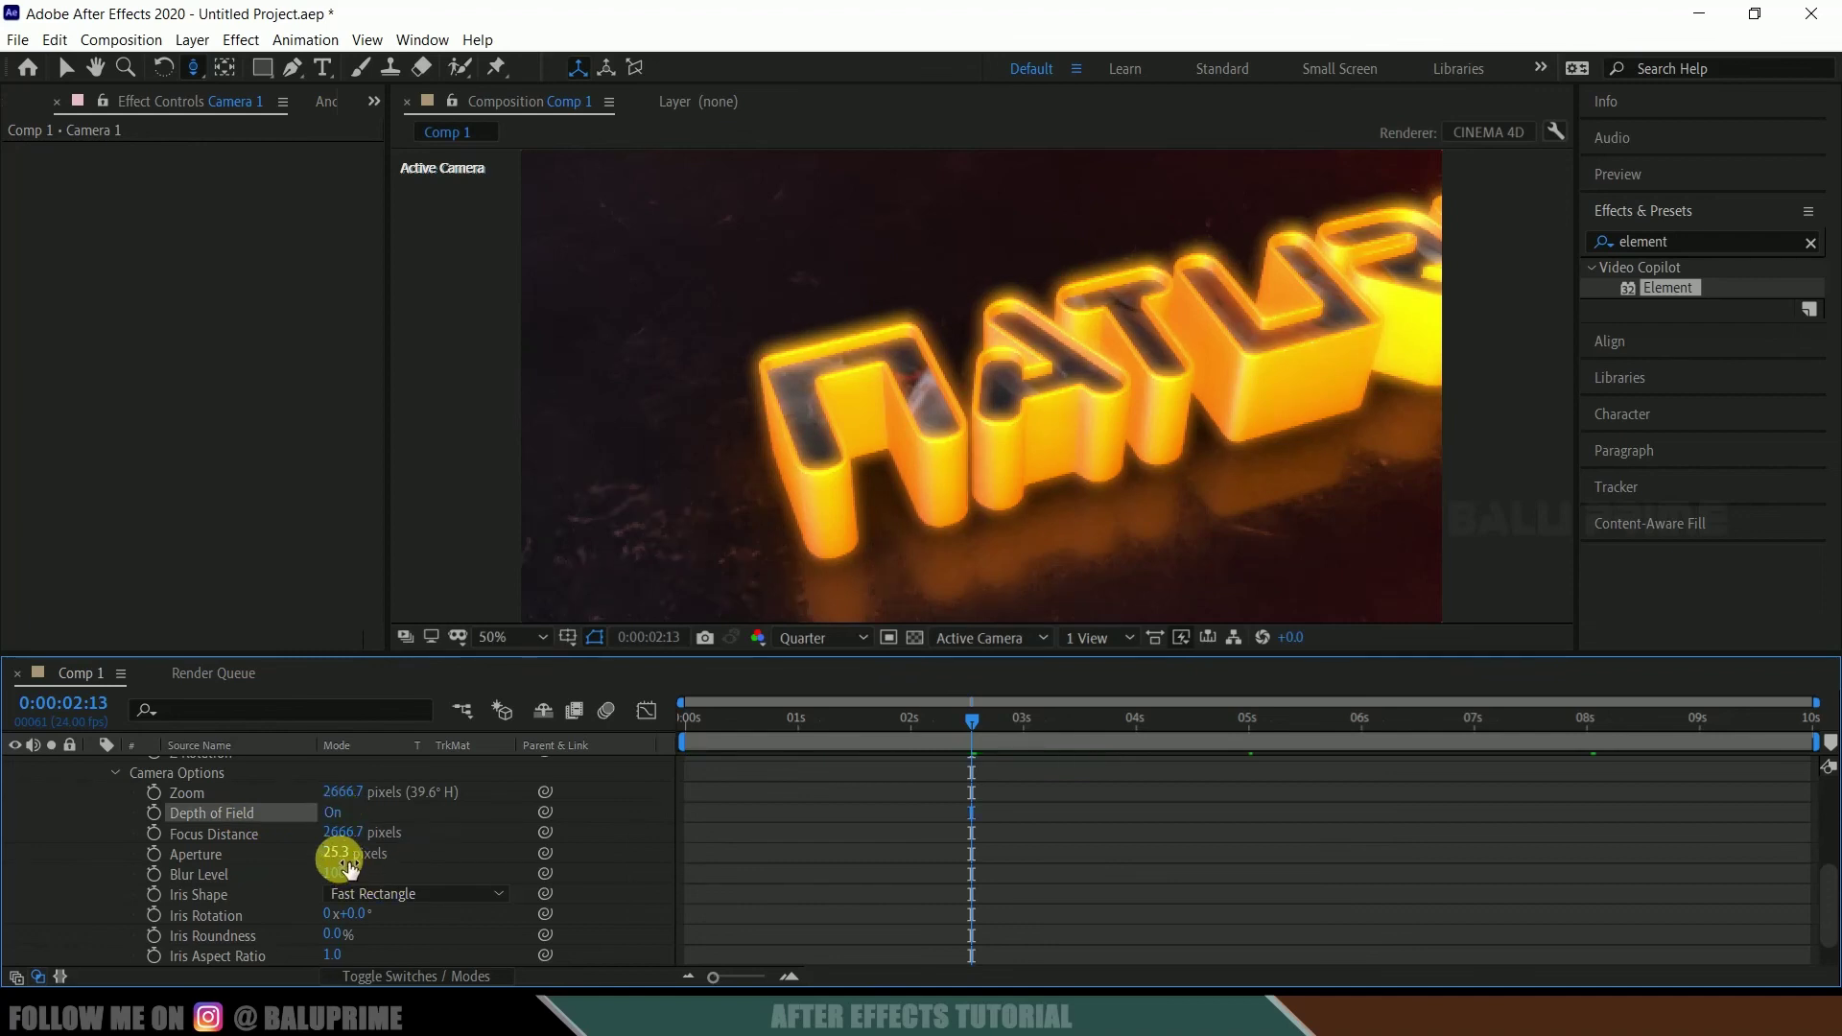
Set Camera 1's Aperture to 267.3 pixels and Focus Distance to 1250.
left_click_drag(346, 861, 658, 855)
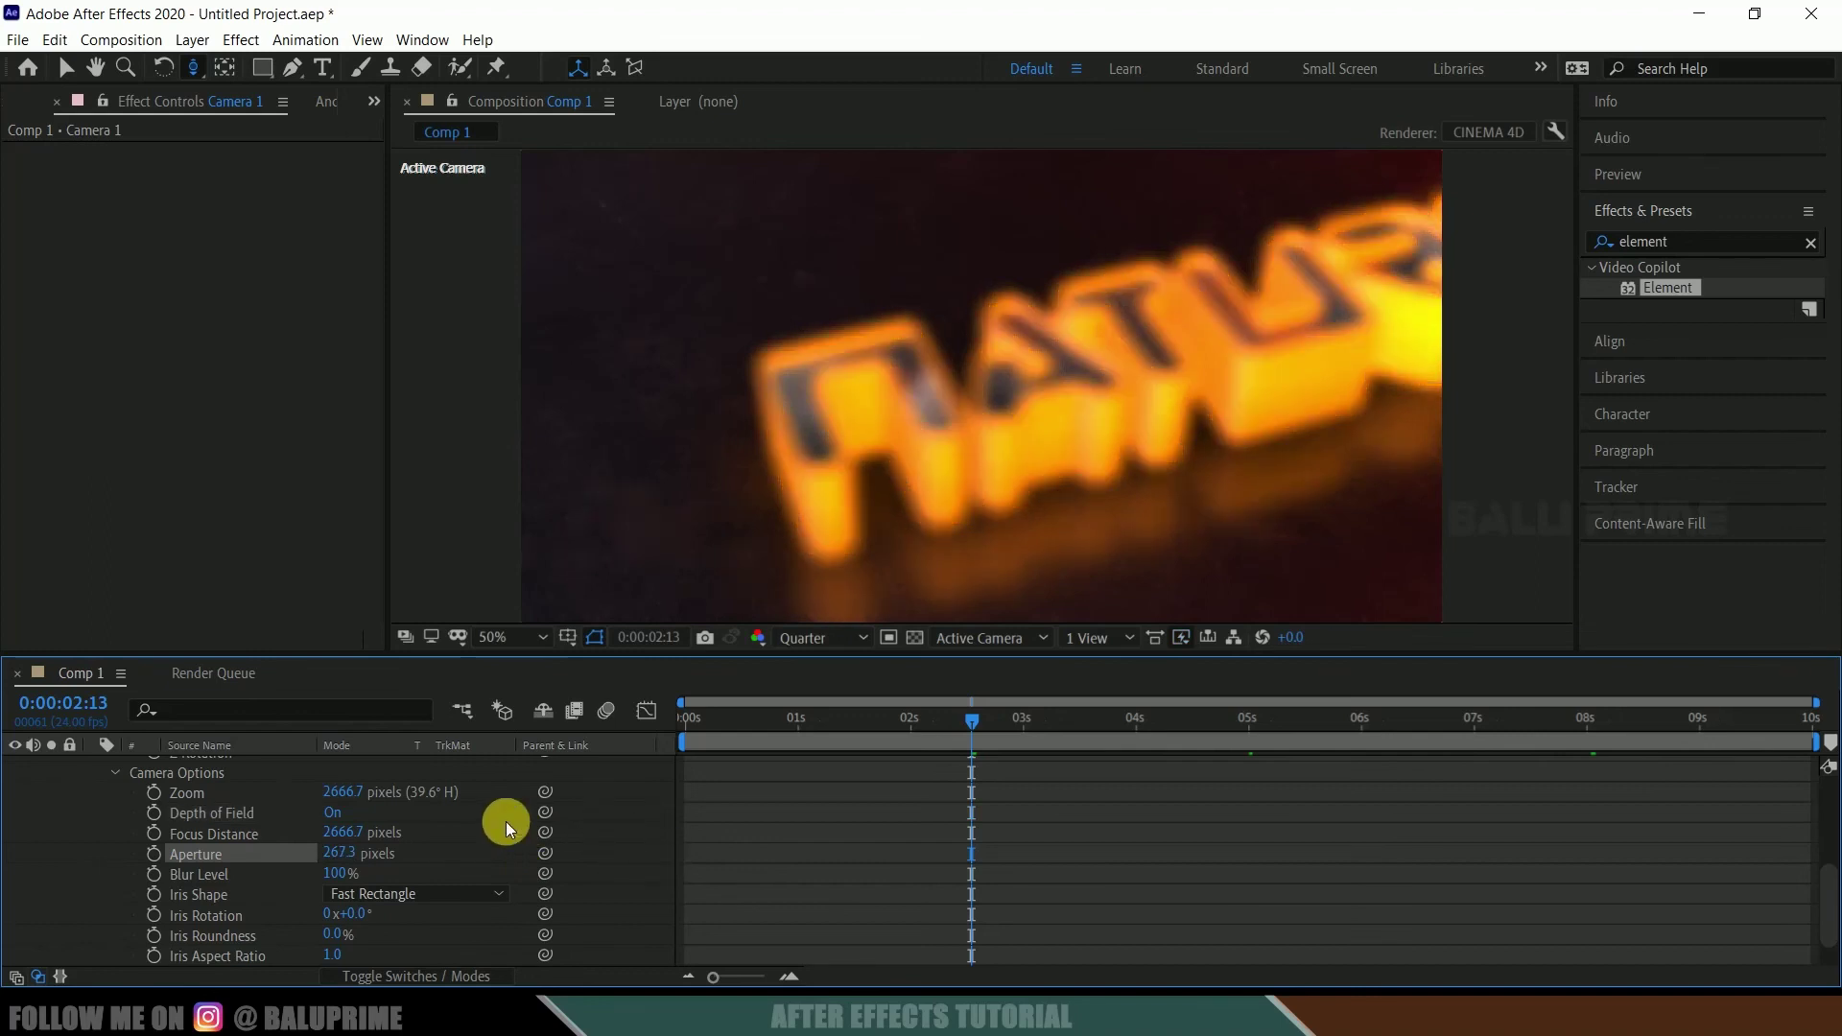
left_click(338, 833)
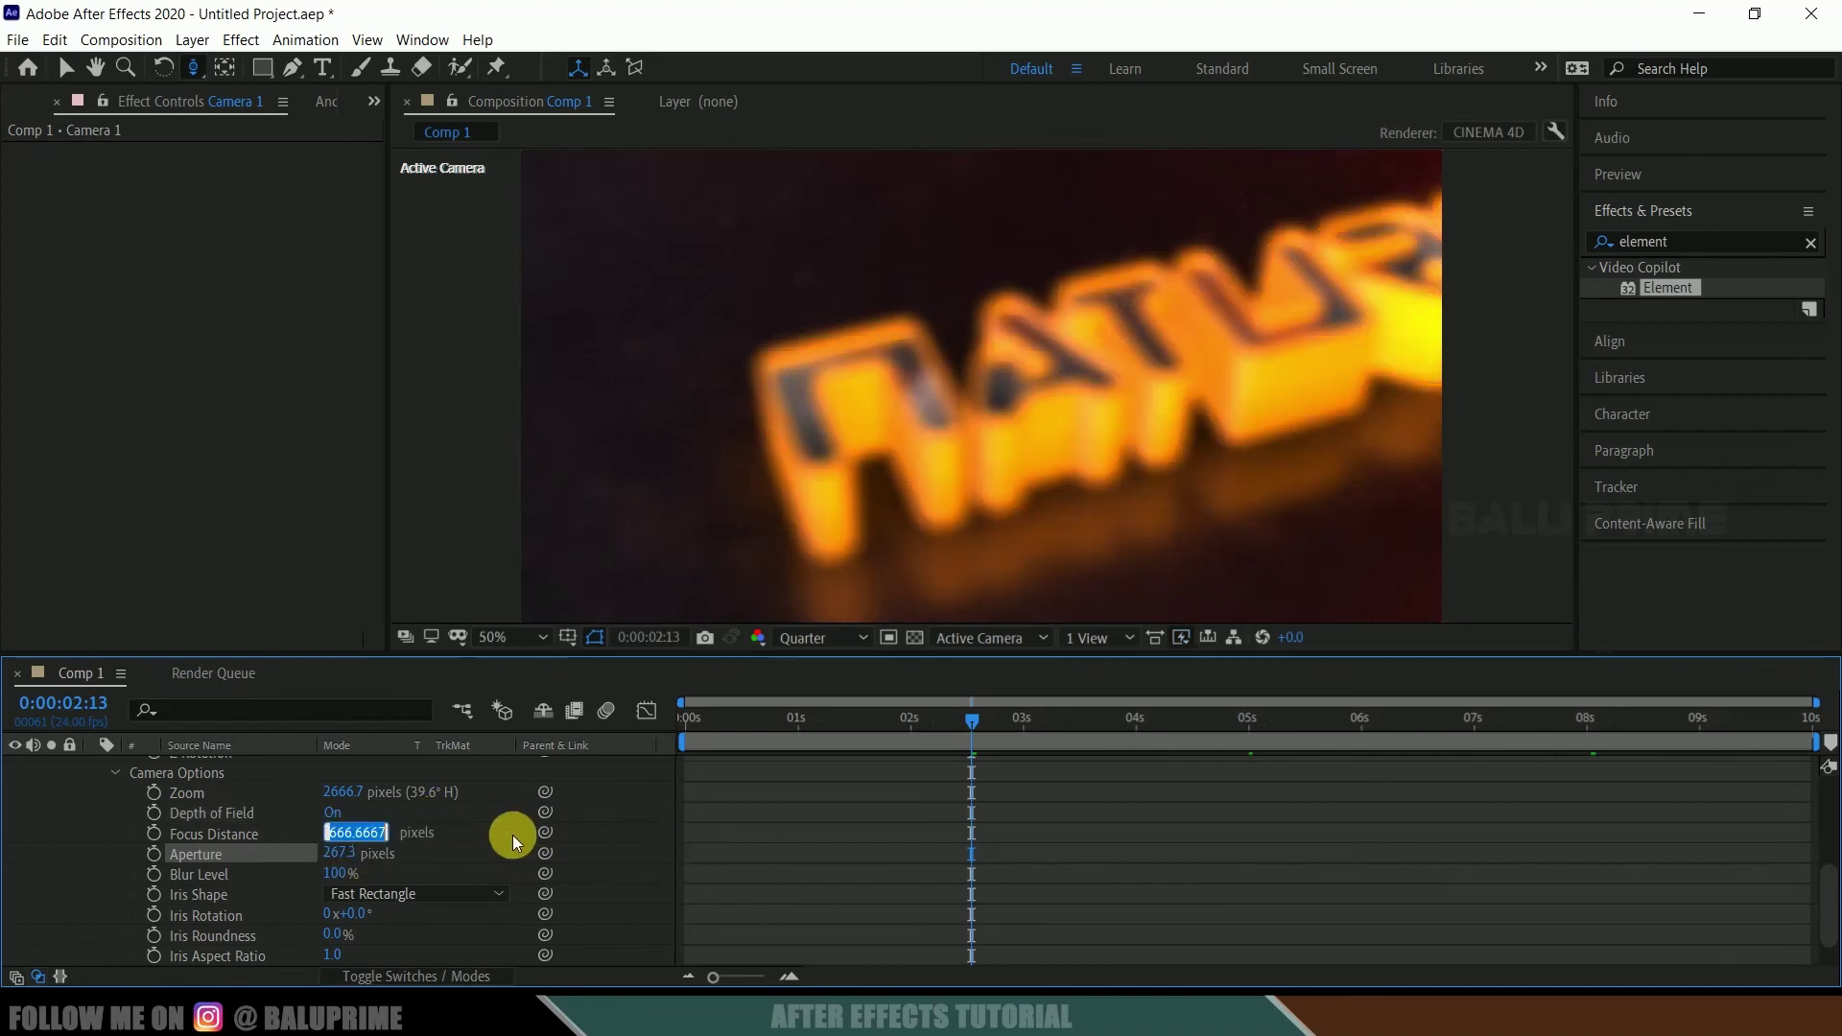
type("1500")
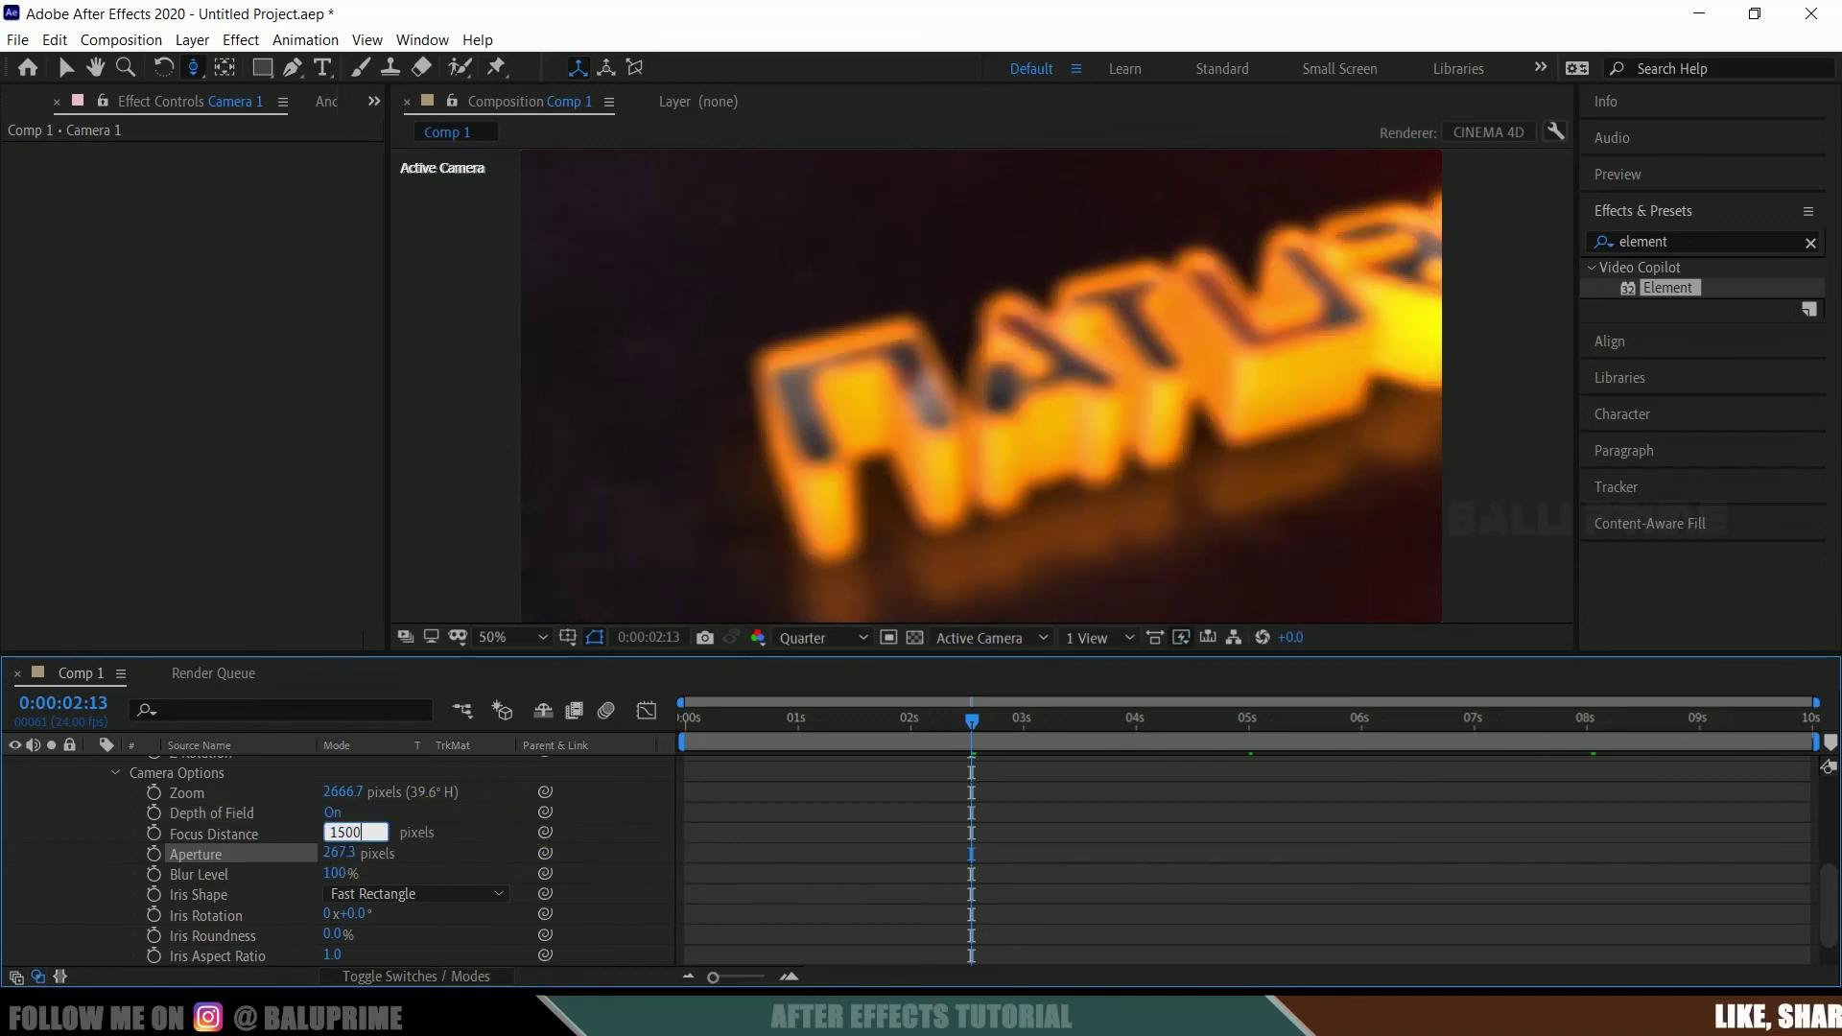
key("Return")
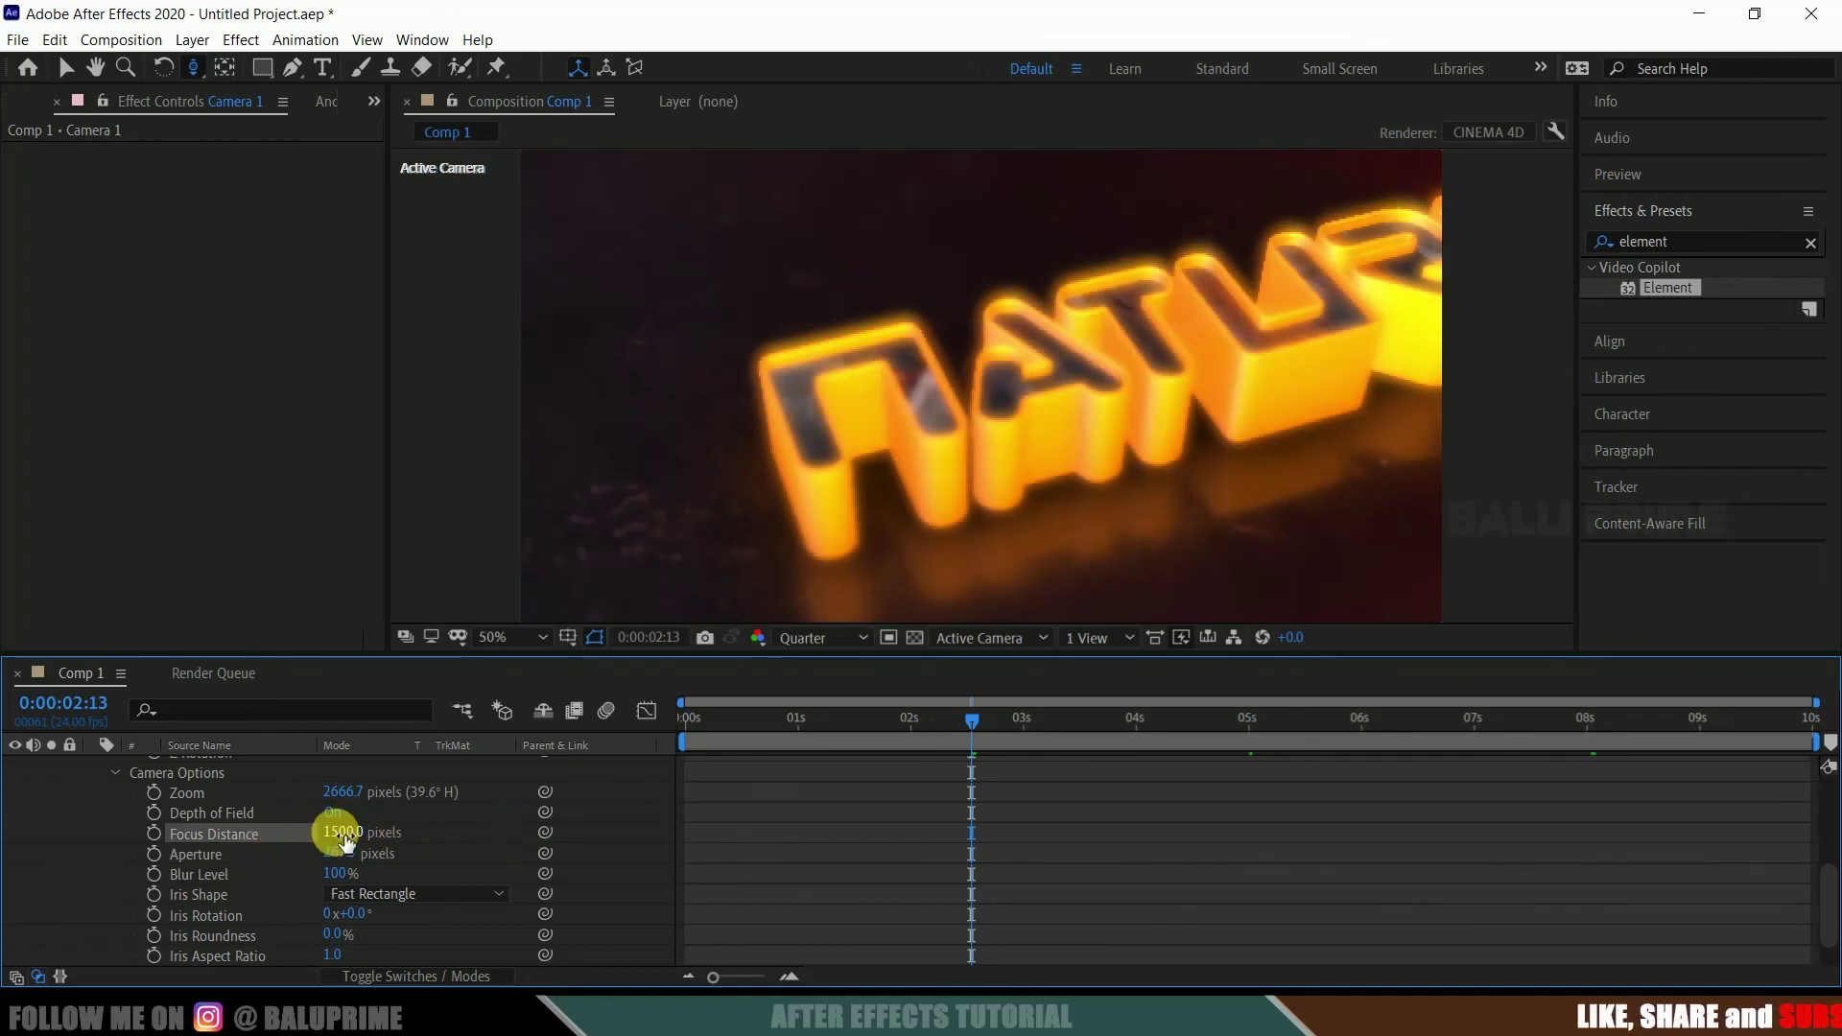
left_click(340, 832)
type("1250")
key("Return")
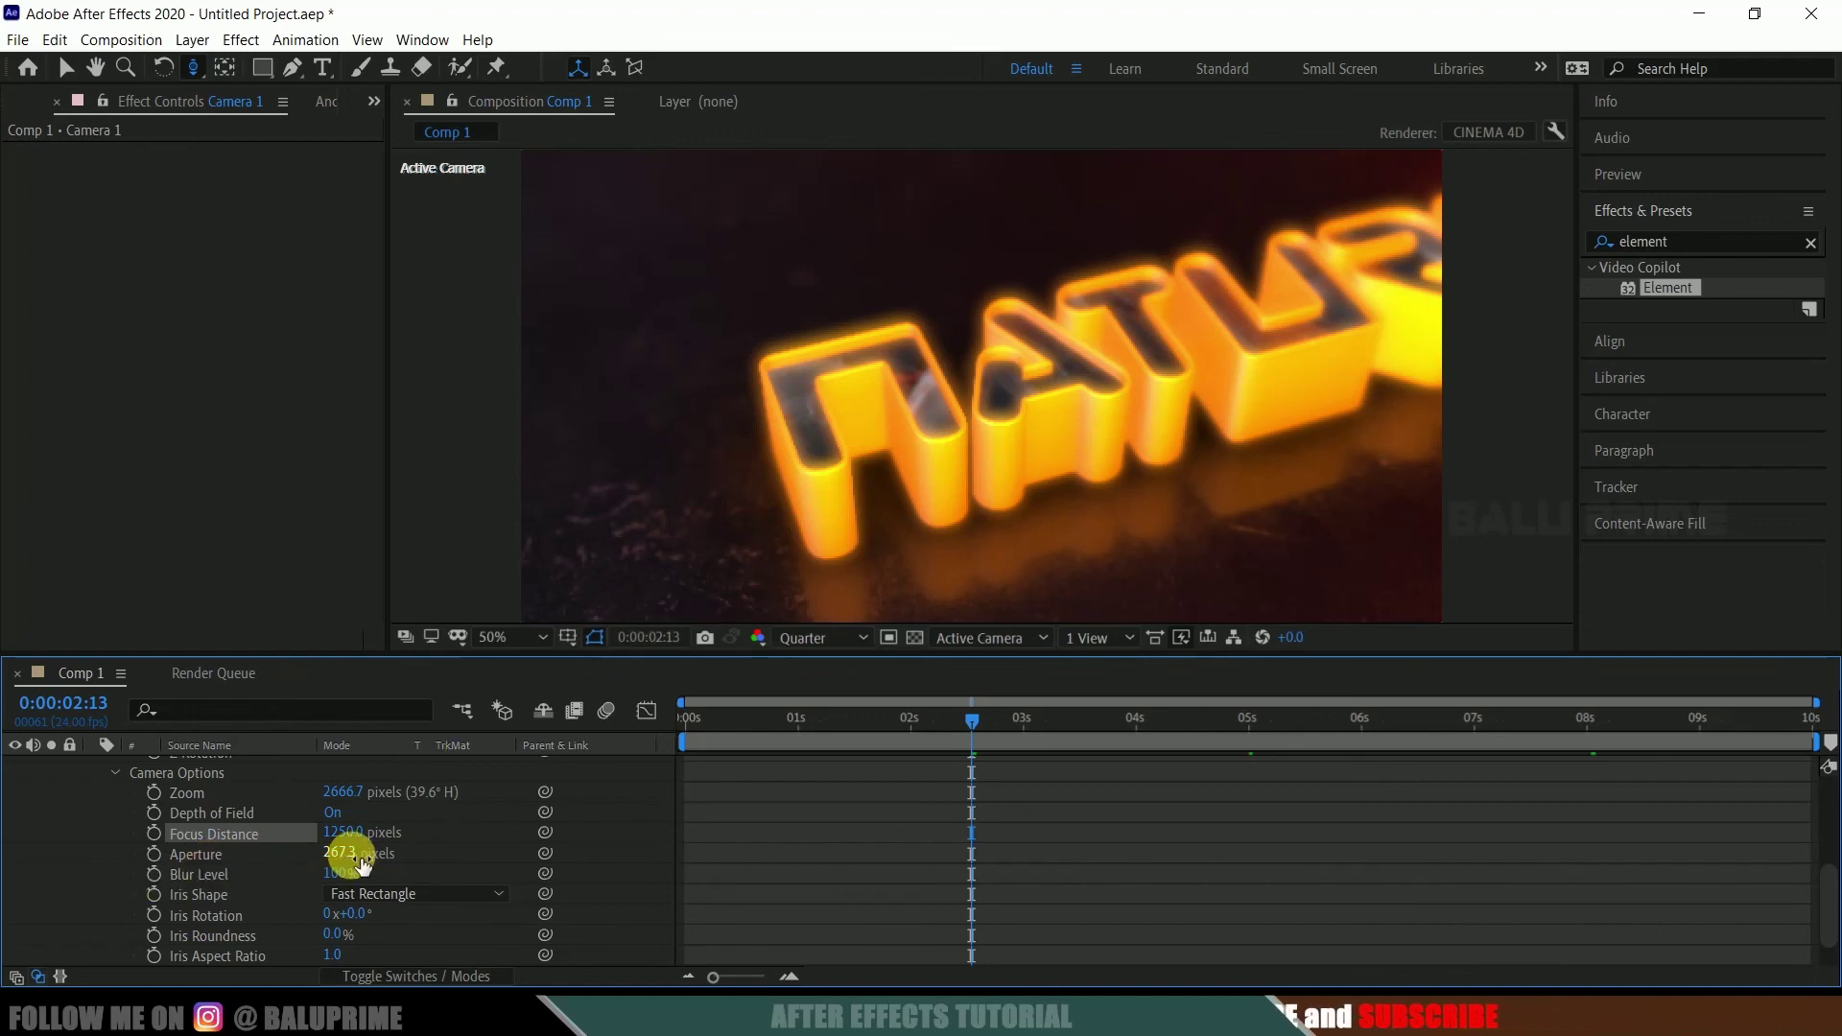
At 5:08, turn Depth of Field On in Camera 2's camera options.
left_click(854, 722)
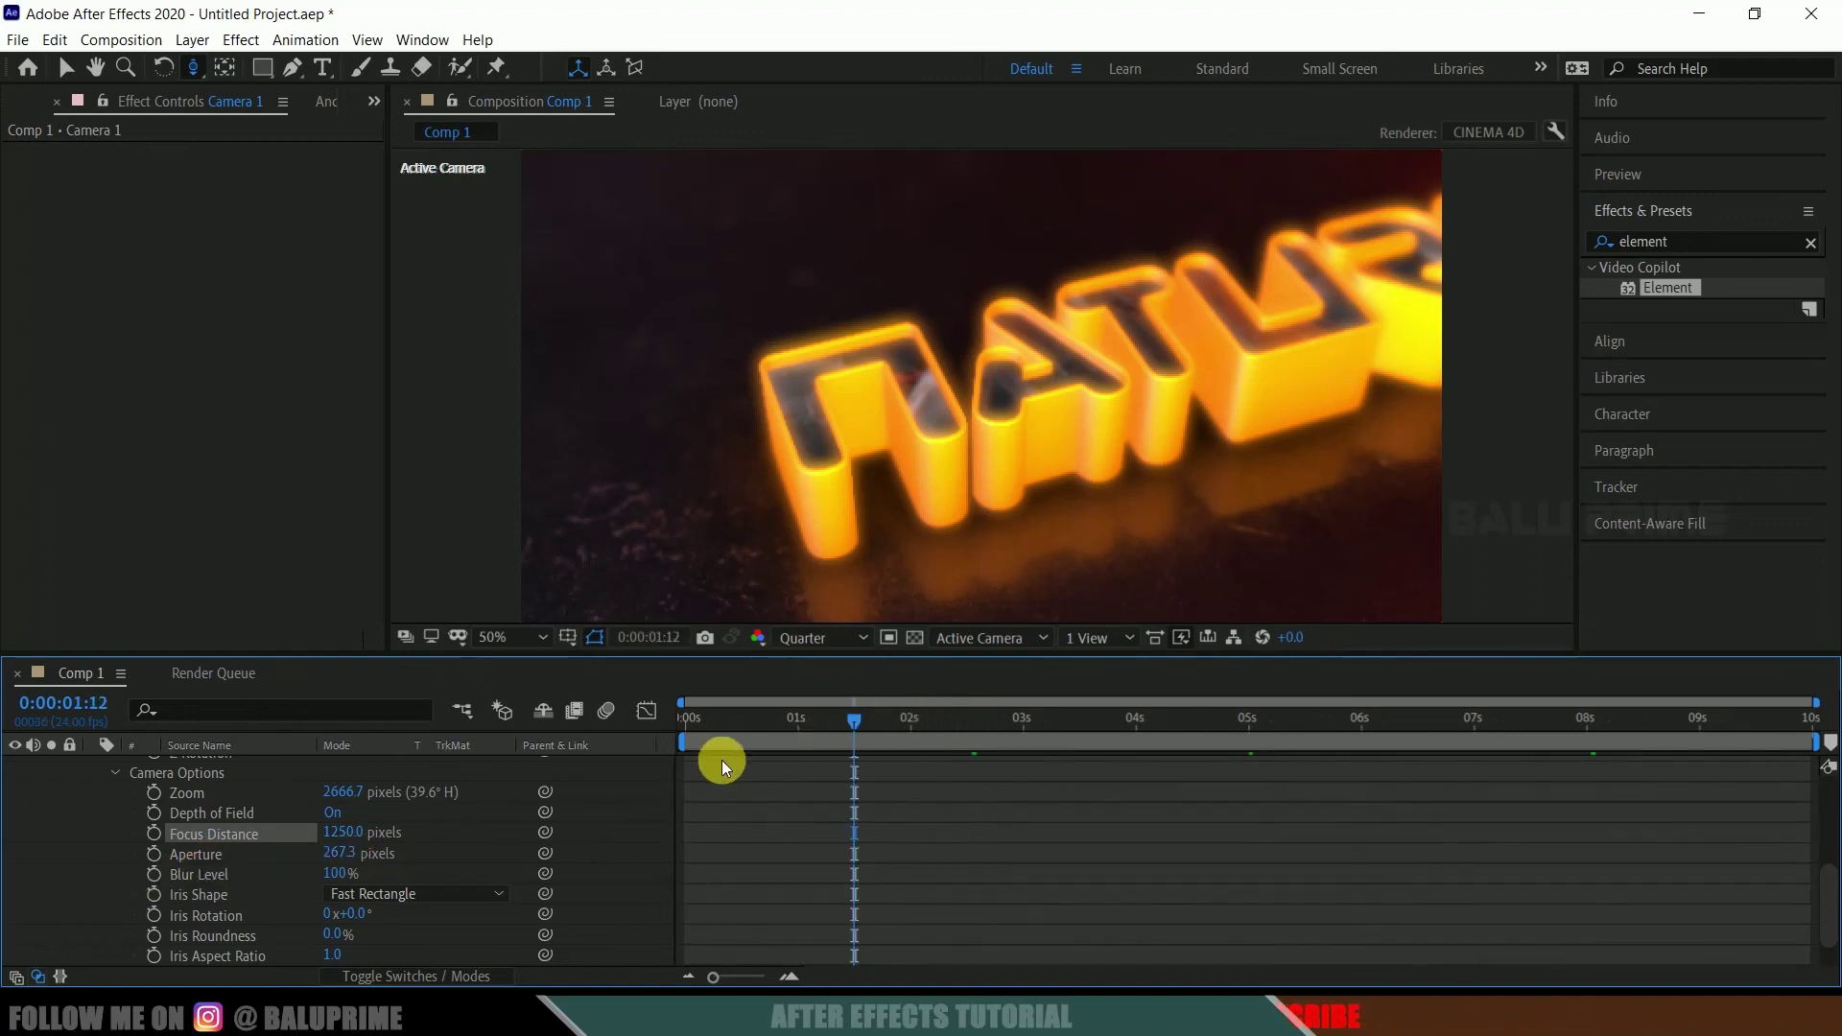
scroll(303, 852, "up", 5)
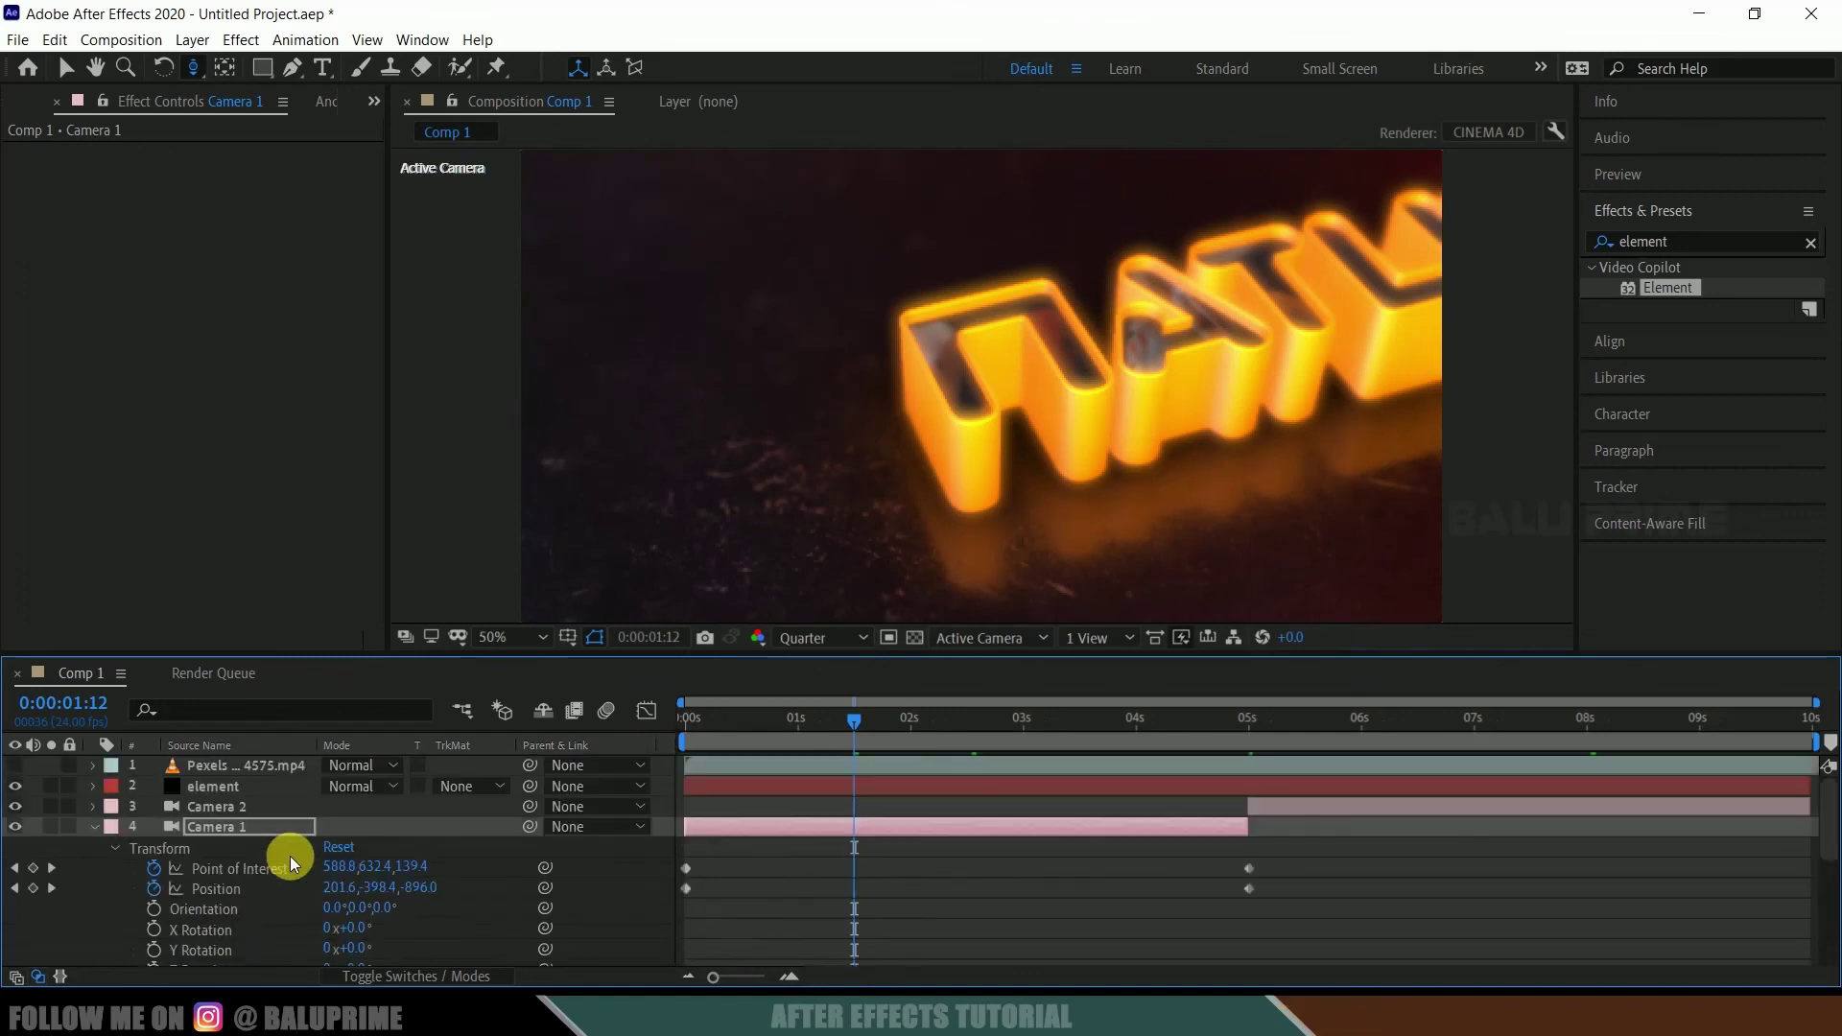
left_click(1318, 744)
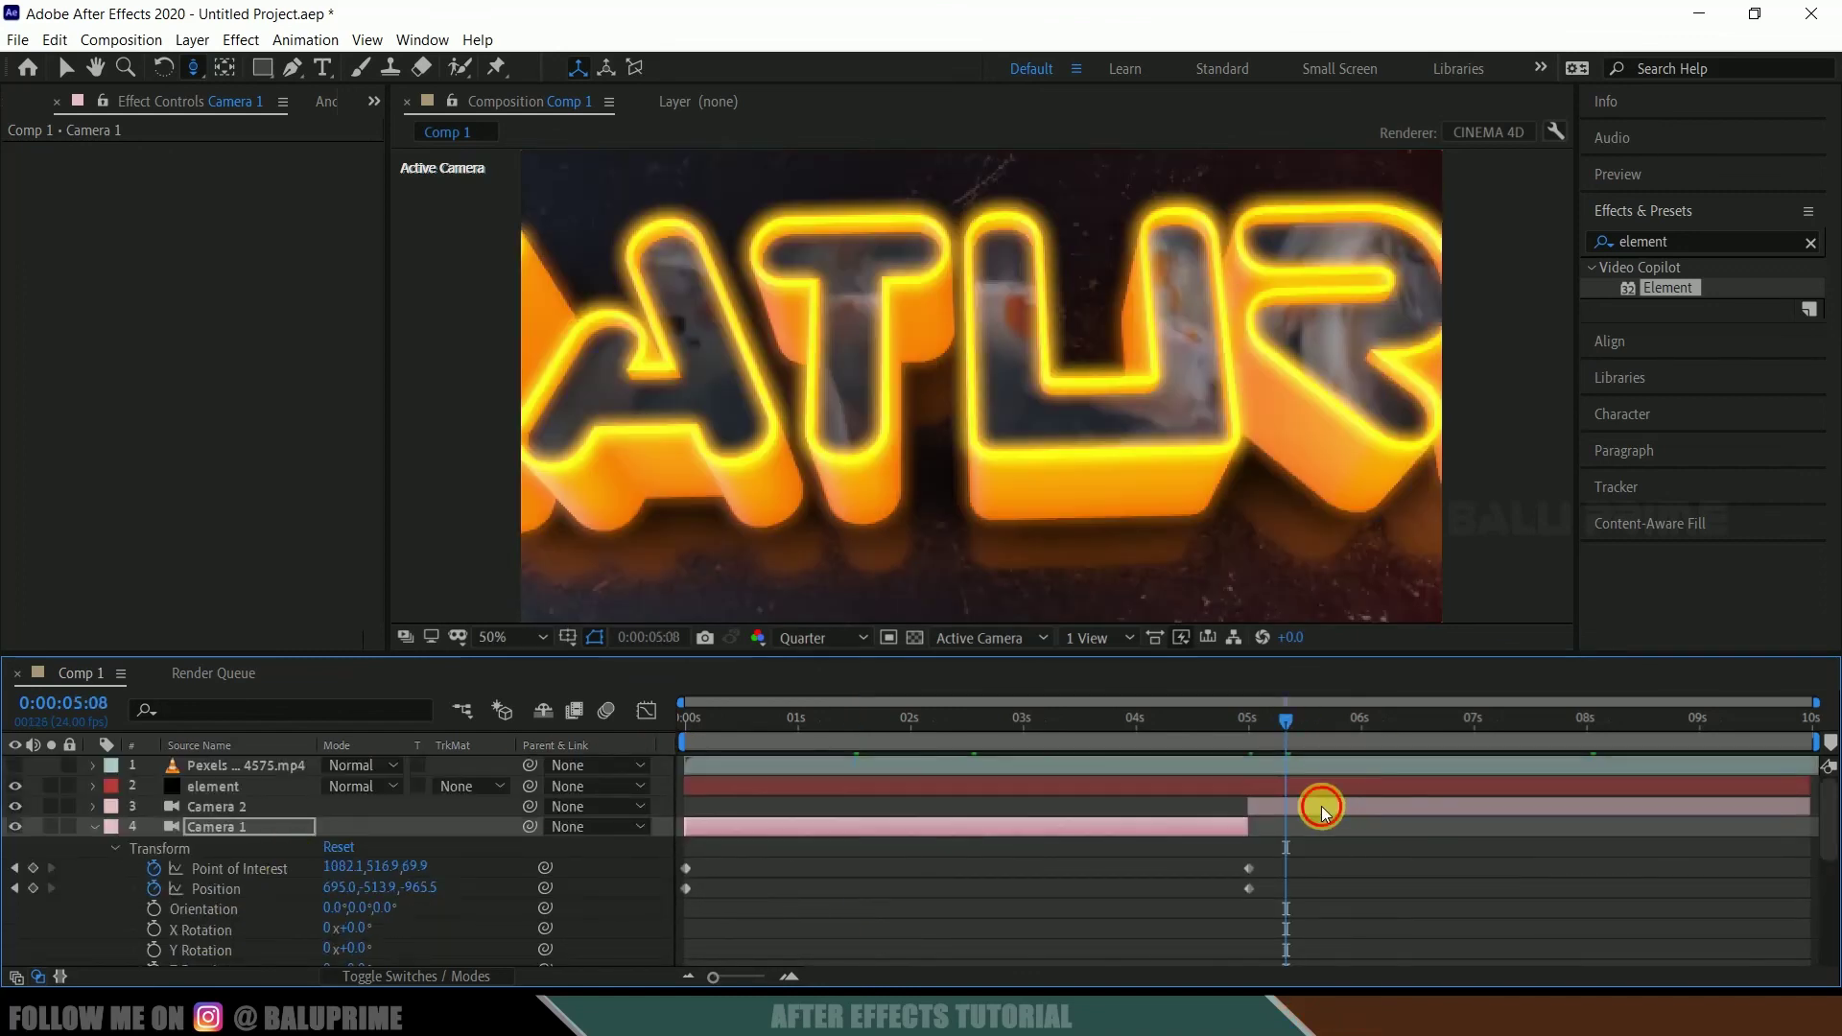
left_click(1321, 806)
left_click(93, 806)
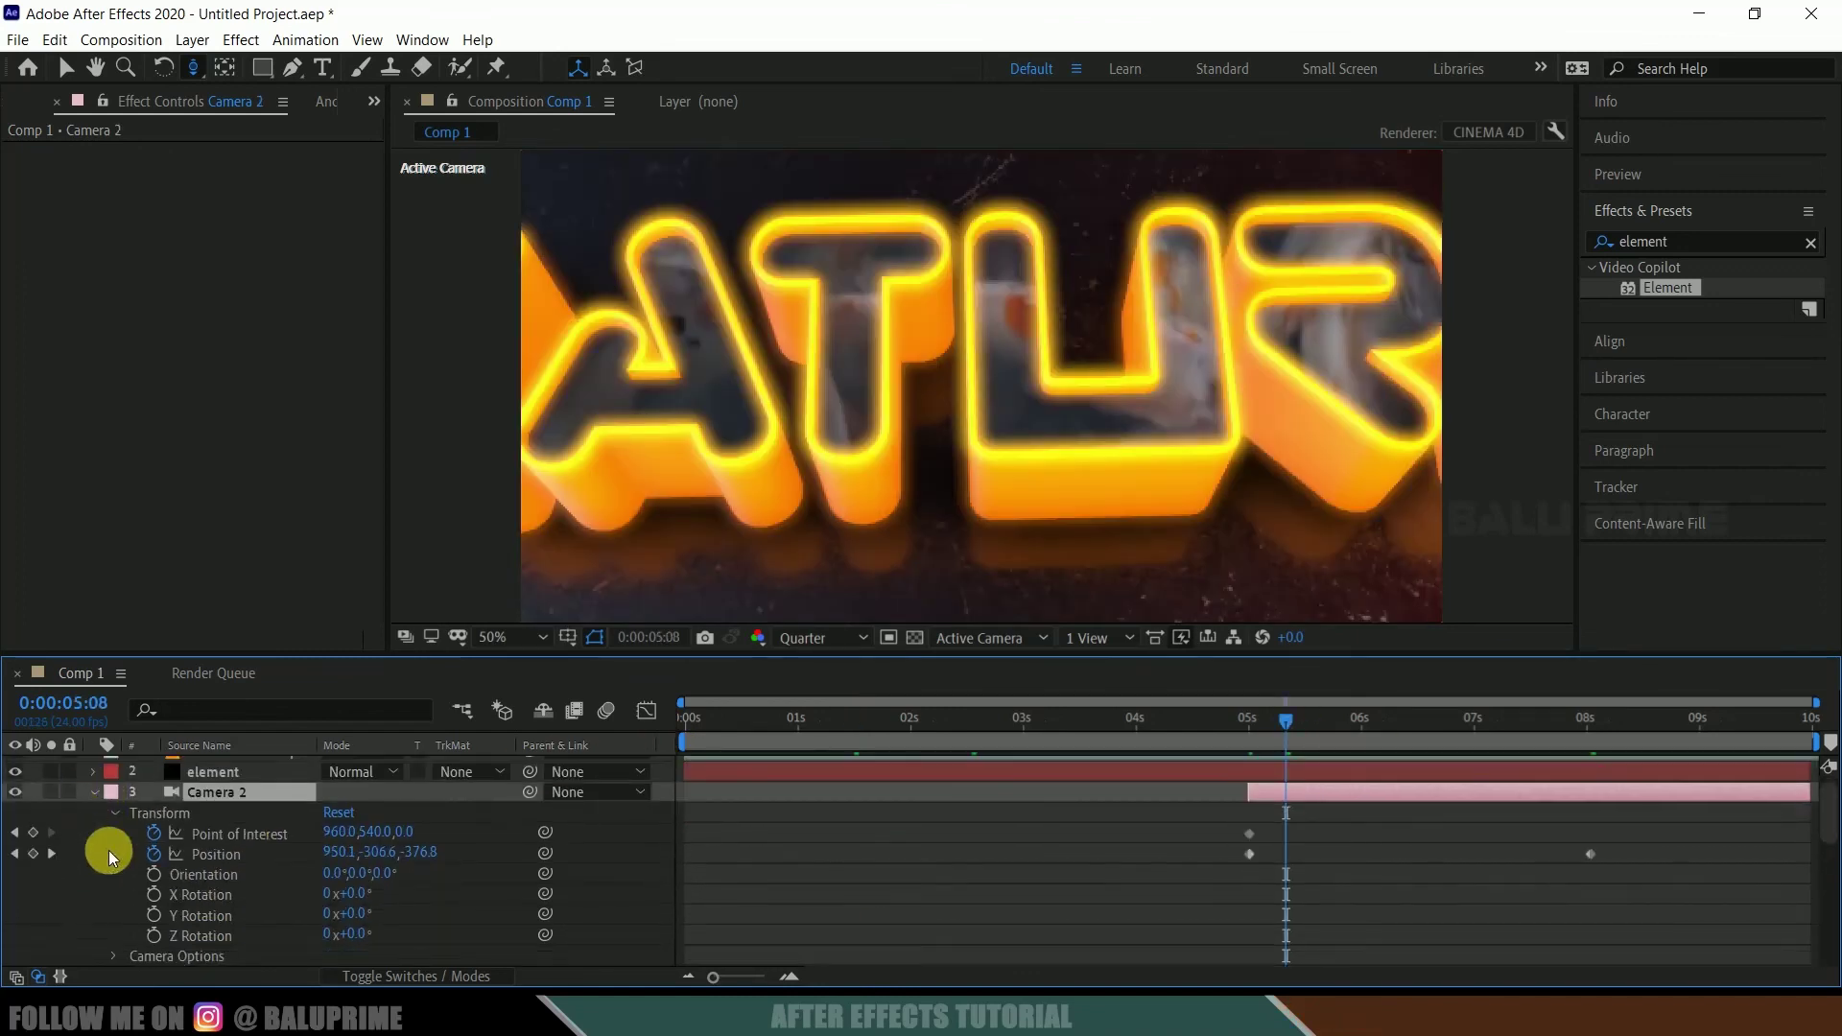
scroll(107, 890, "down", 3)
left_click(115, 834)
scroll(140, 844, "down", 2)
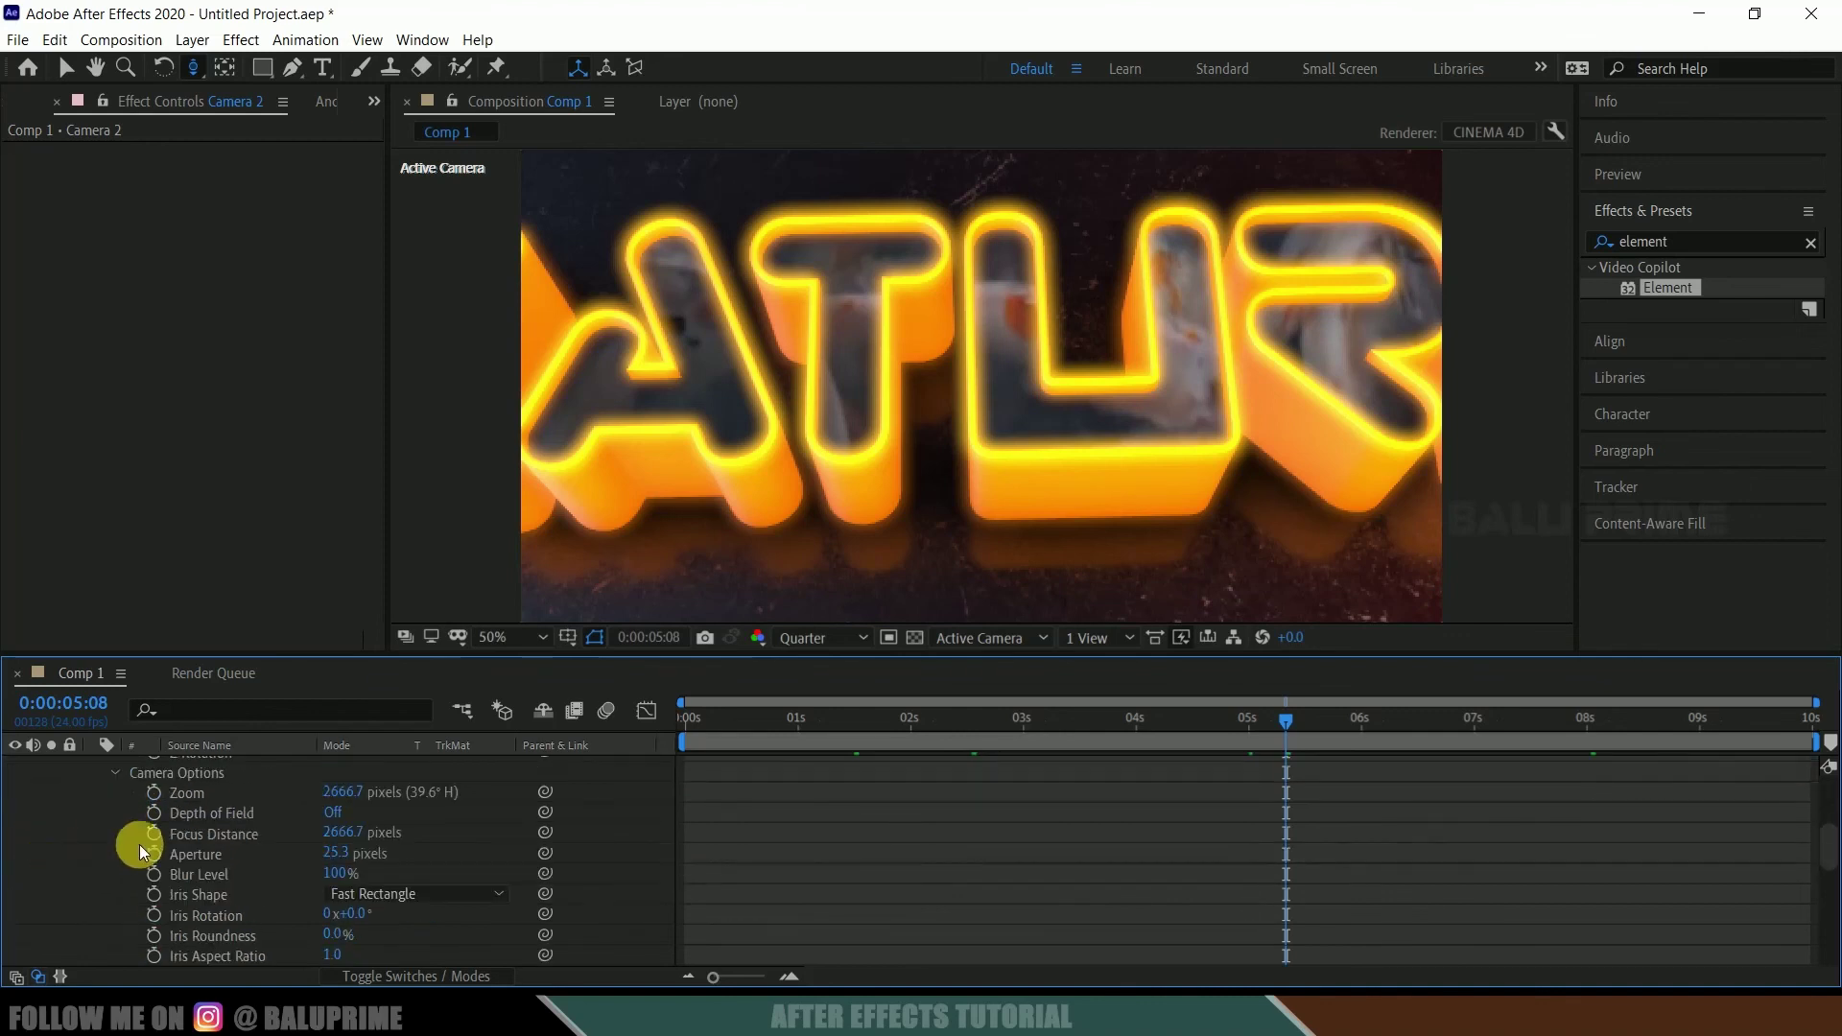
left_click(336, 813)
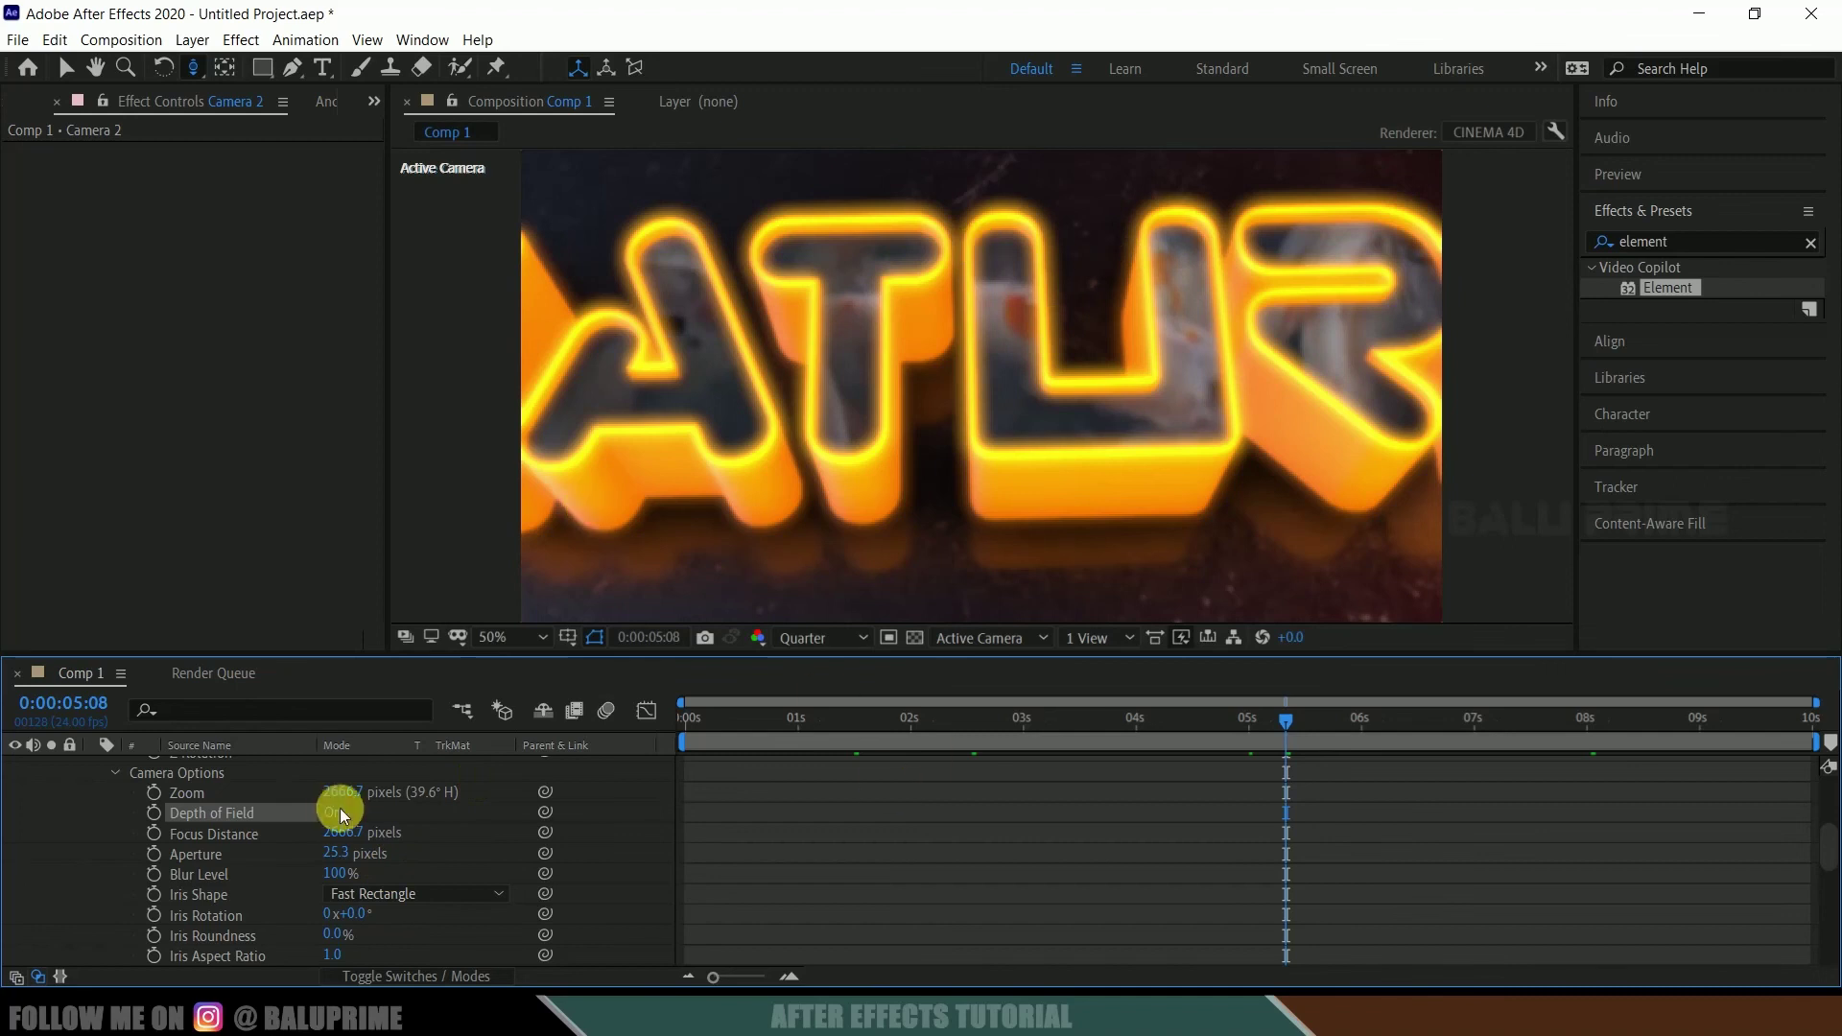
Keyframe Focus Distance 850 and Aperture 162.3 at 5:08, then Aperture 0 at 8:00, and preview.
left_click(154, 832)
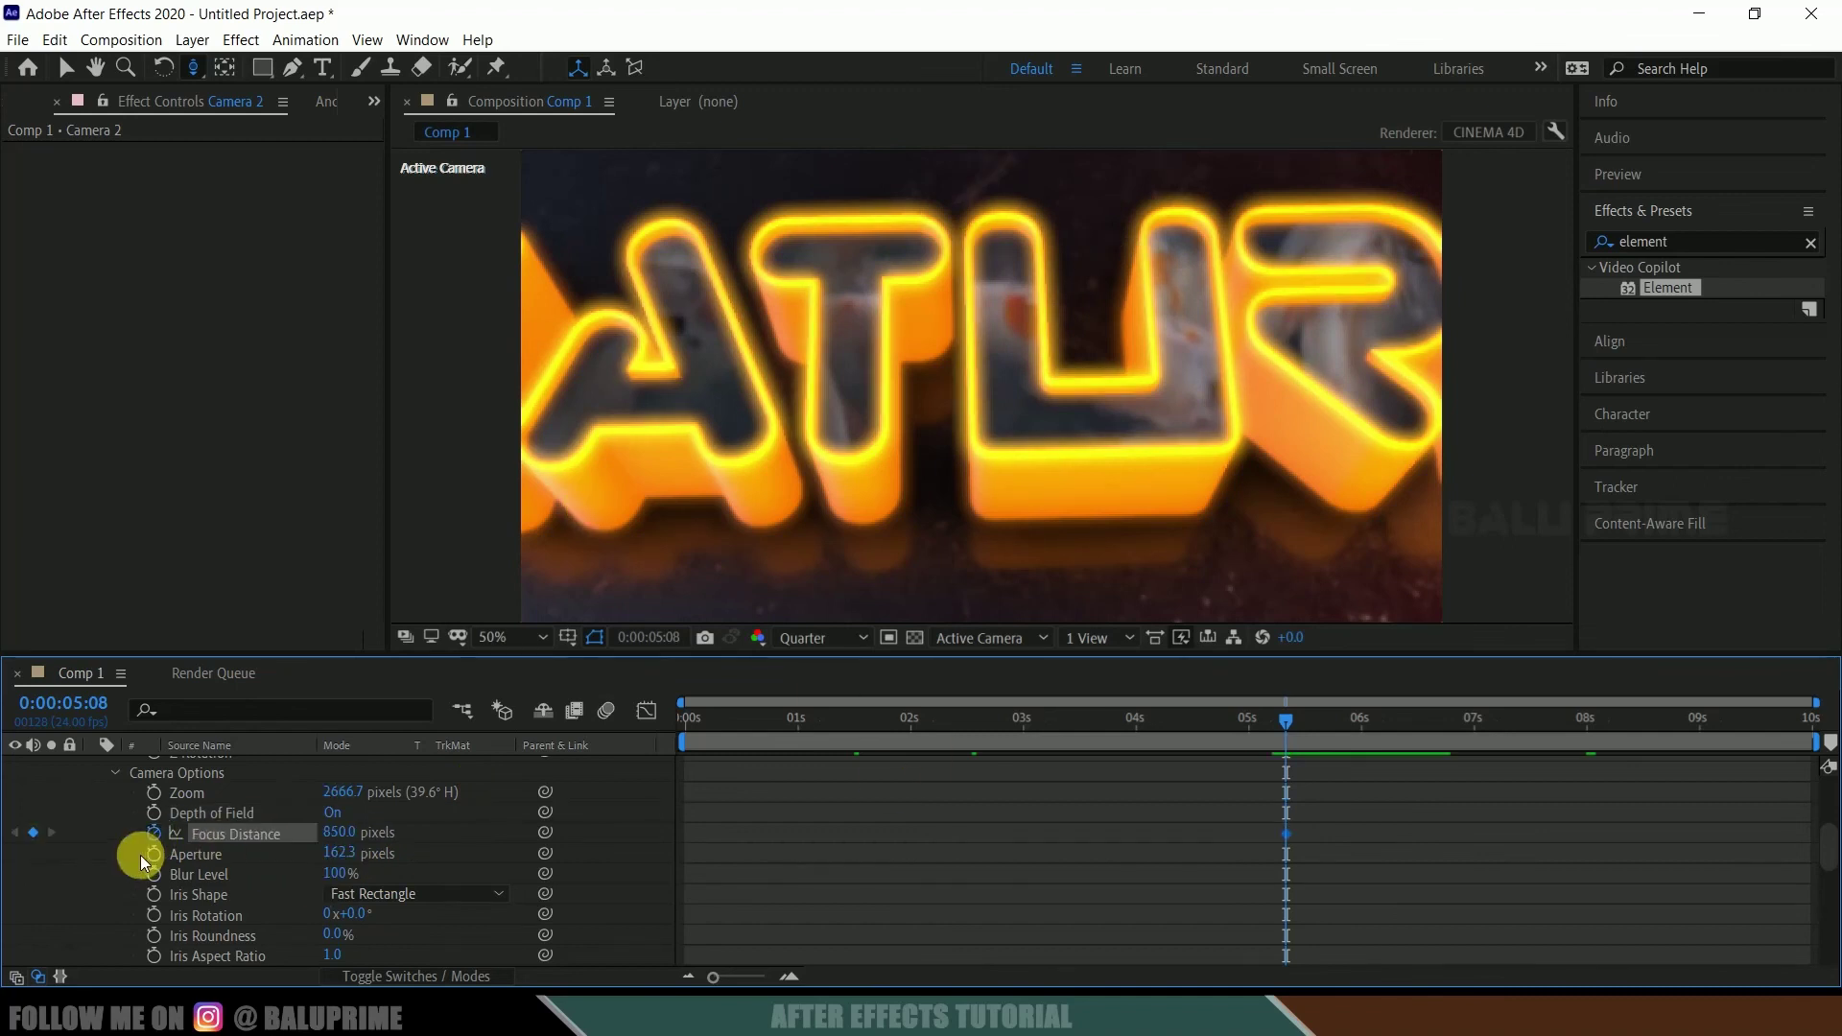
left_click(1586, 720)
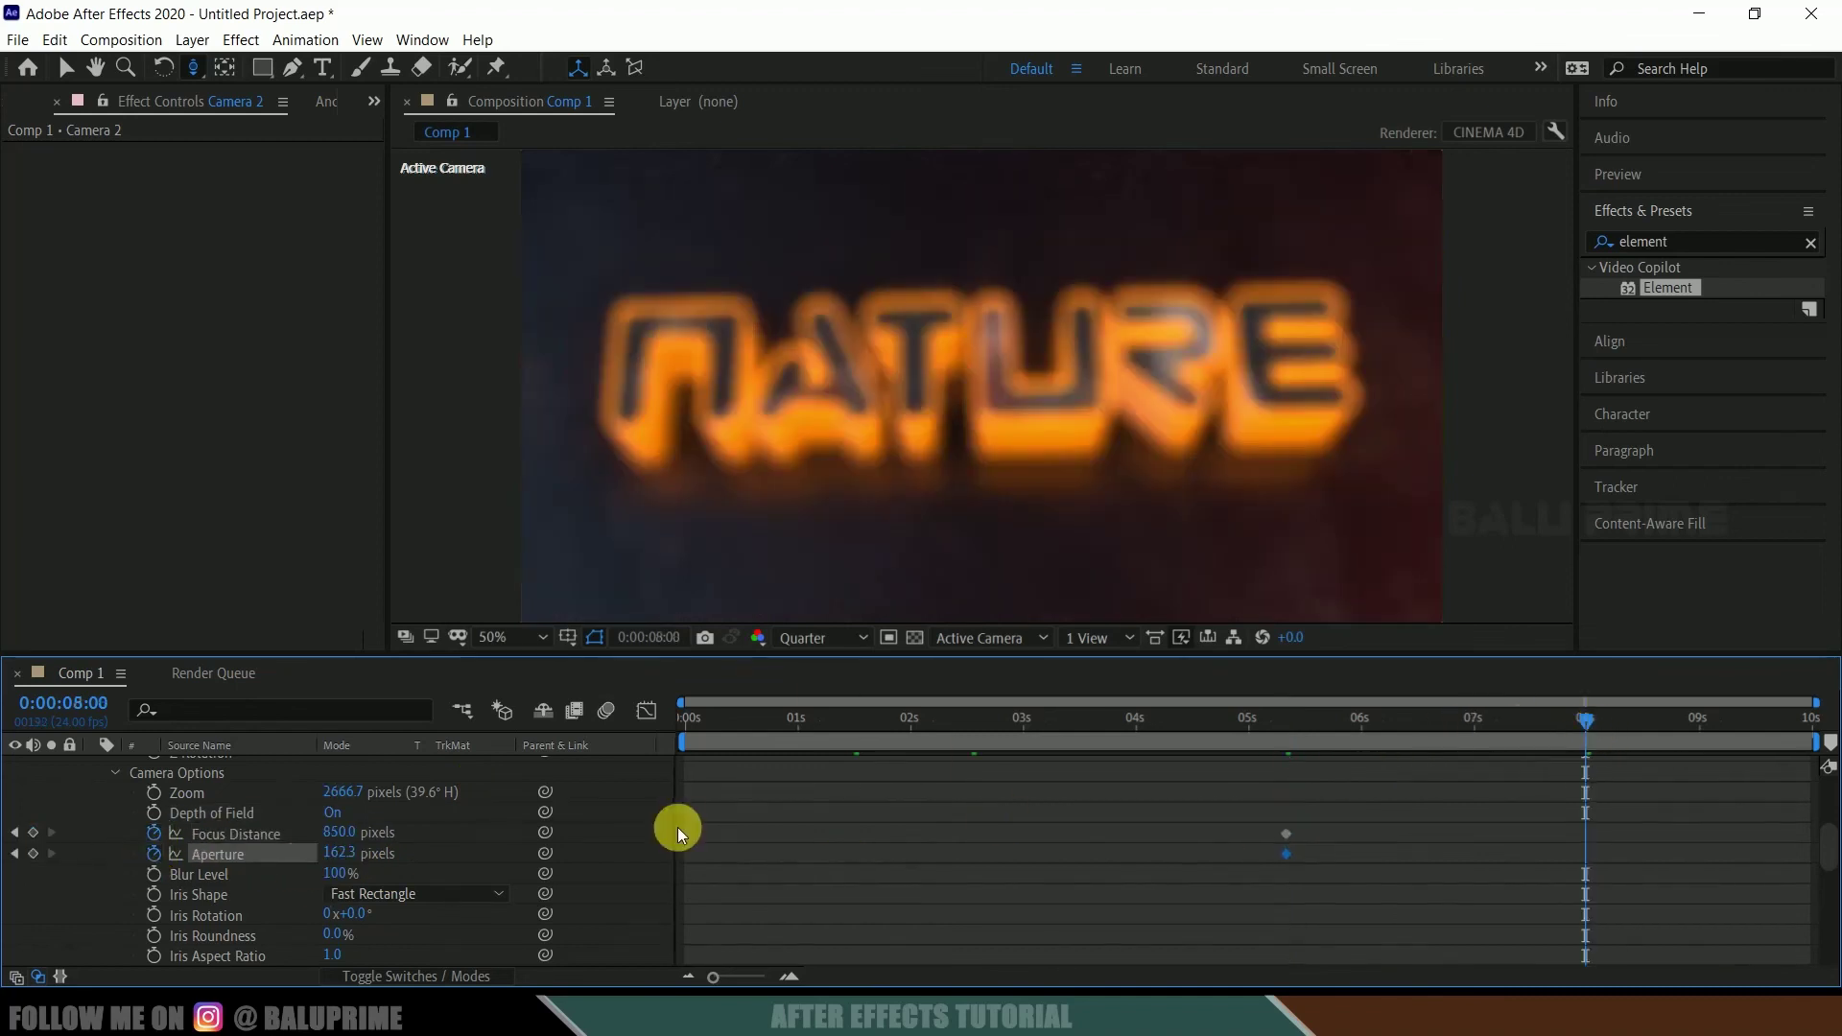
left_click(352, 860)
type("0")
key("Return")
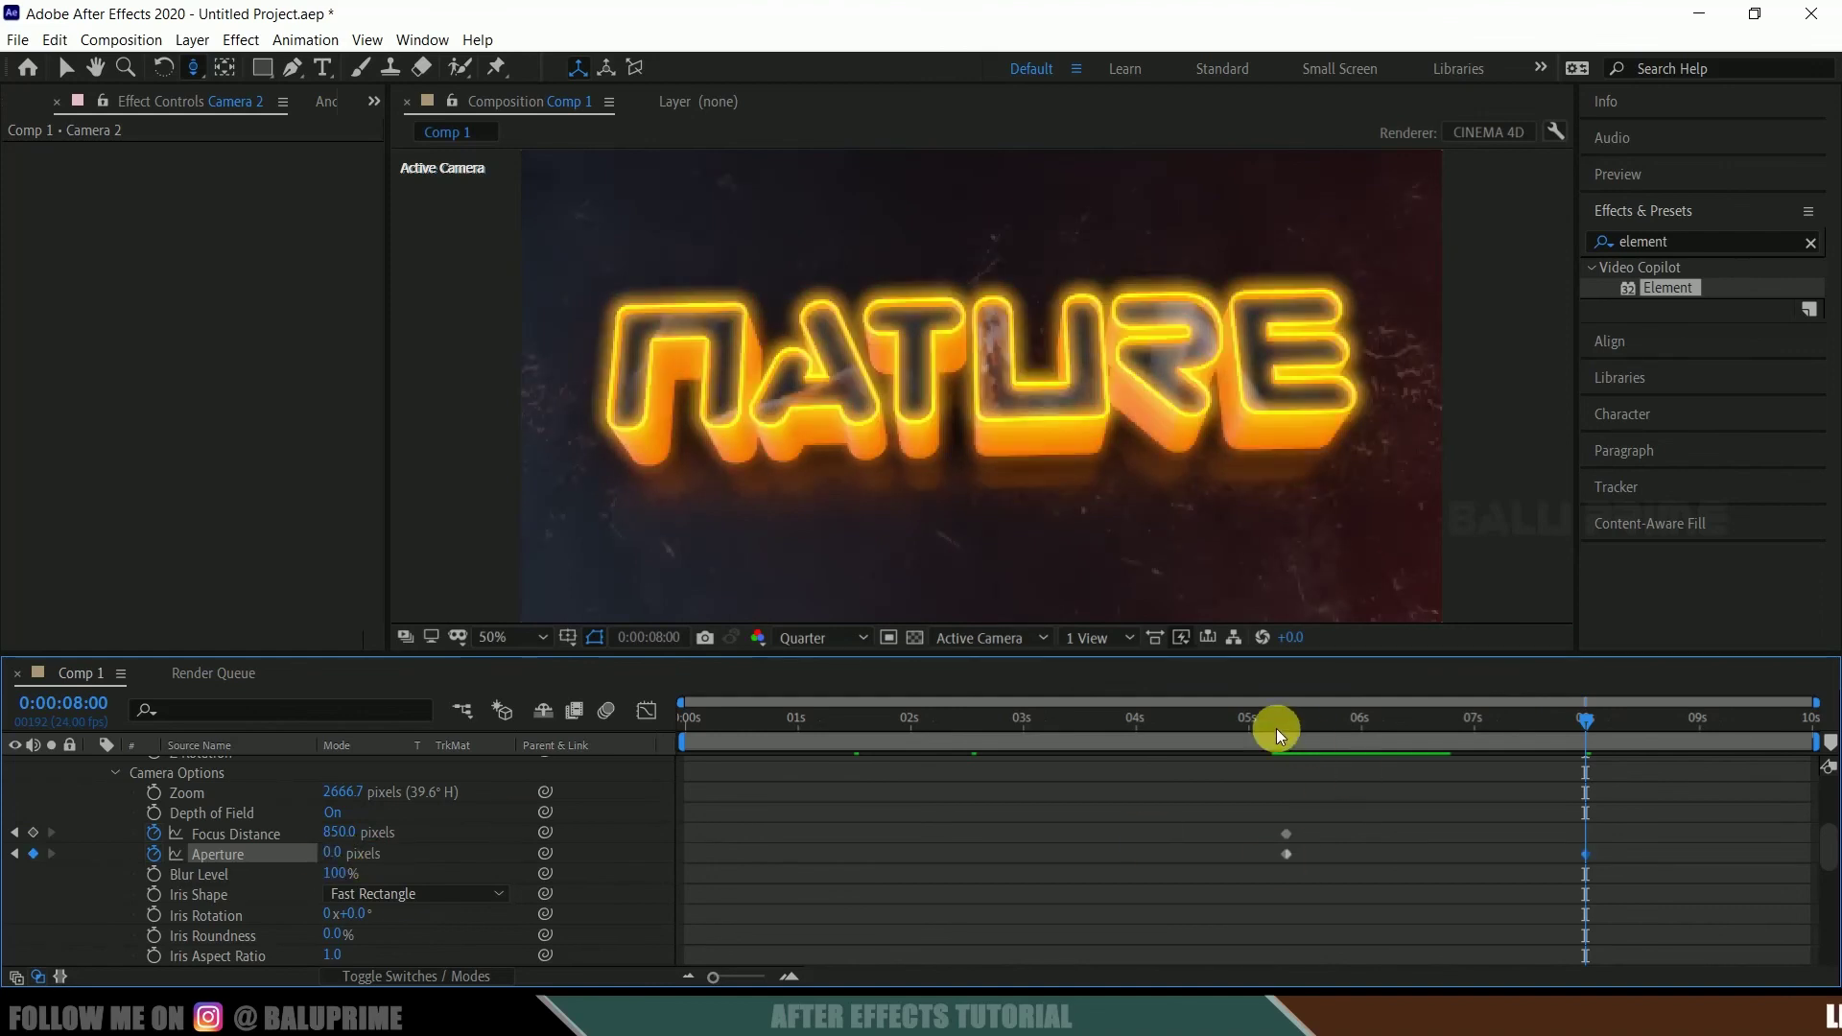
key("space")
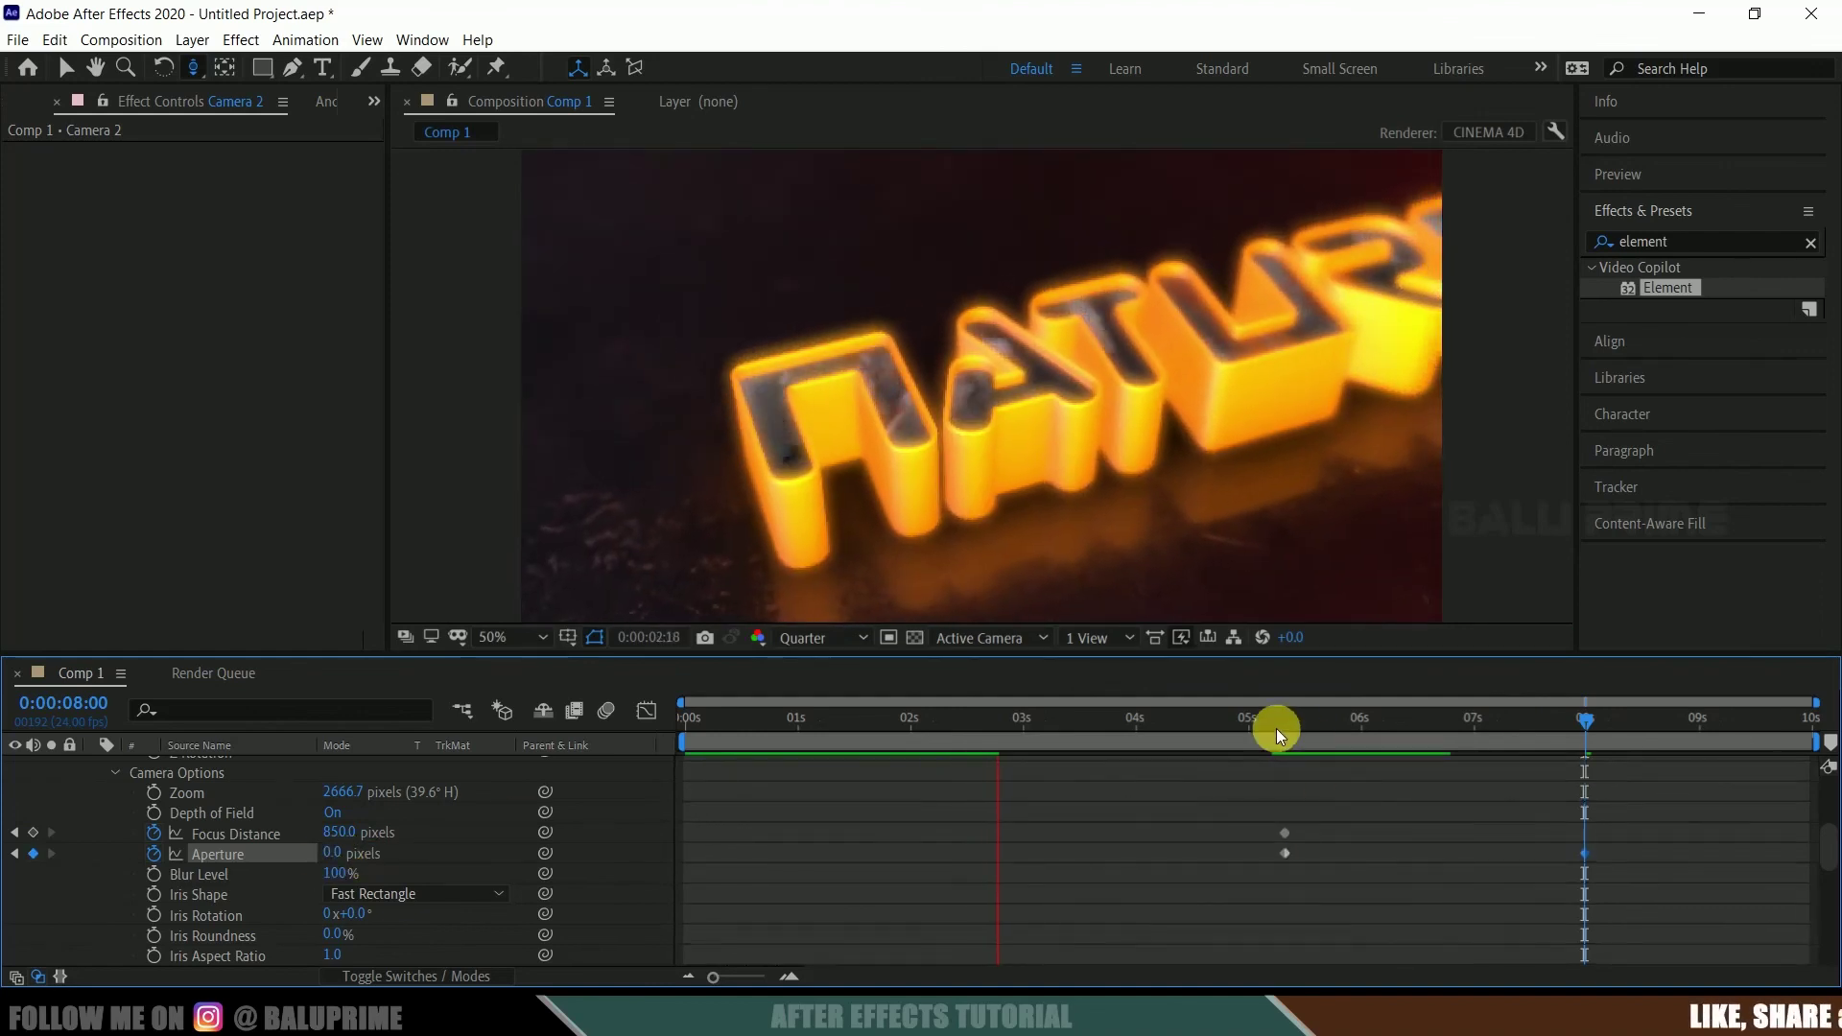